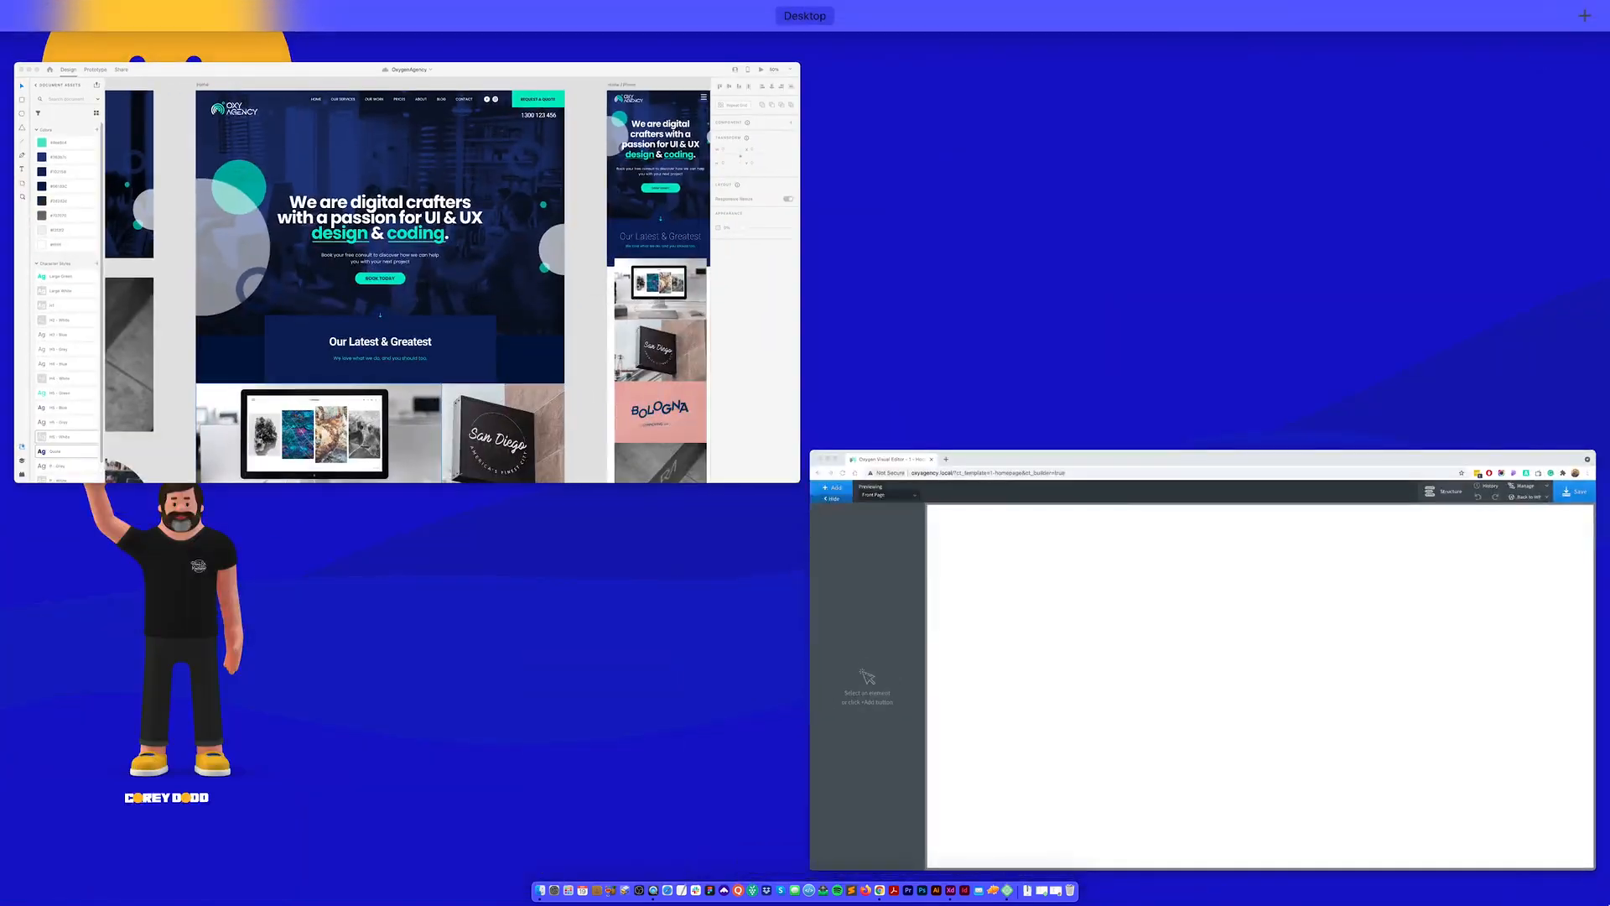
- Review the OxygenAgency home page design in Adobe XD and switch to the Oxygen builder in Chrome
click(588, 336)
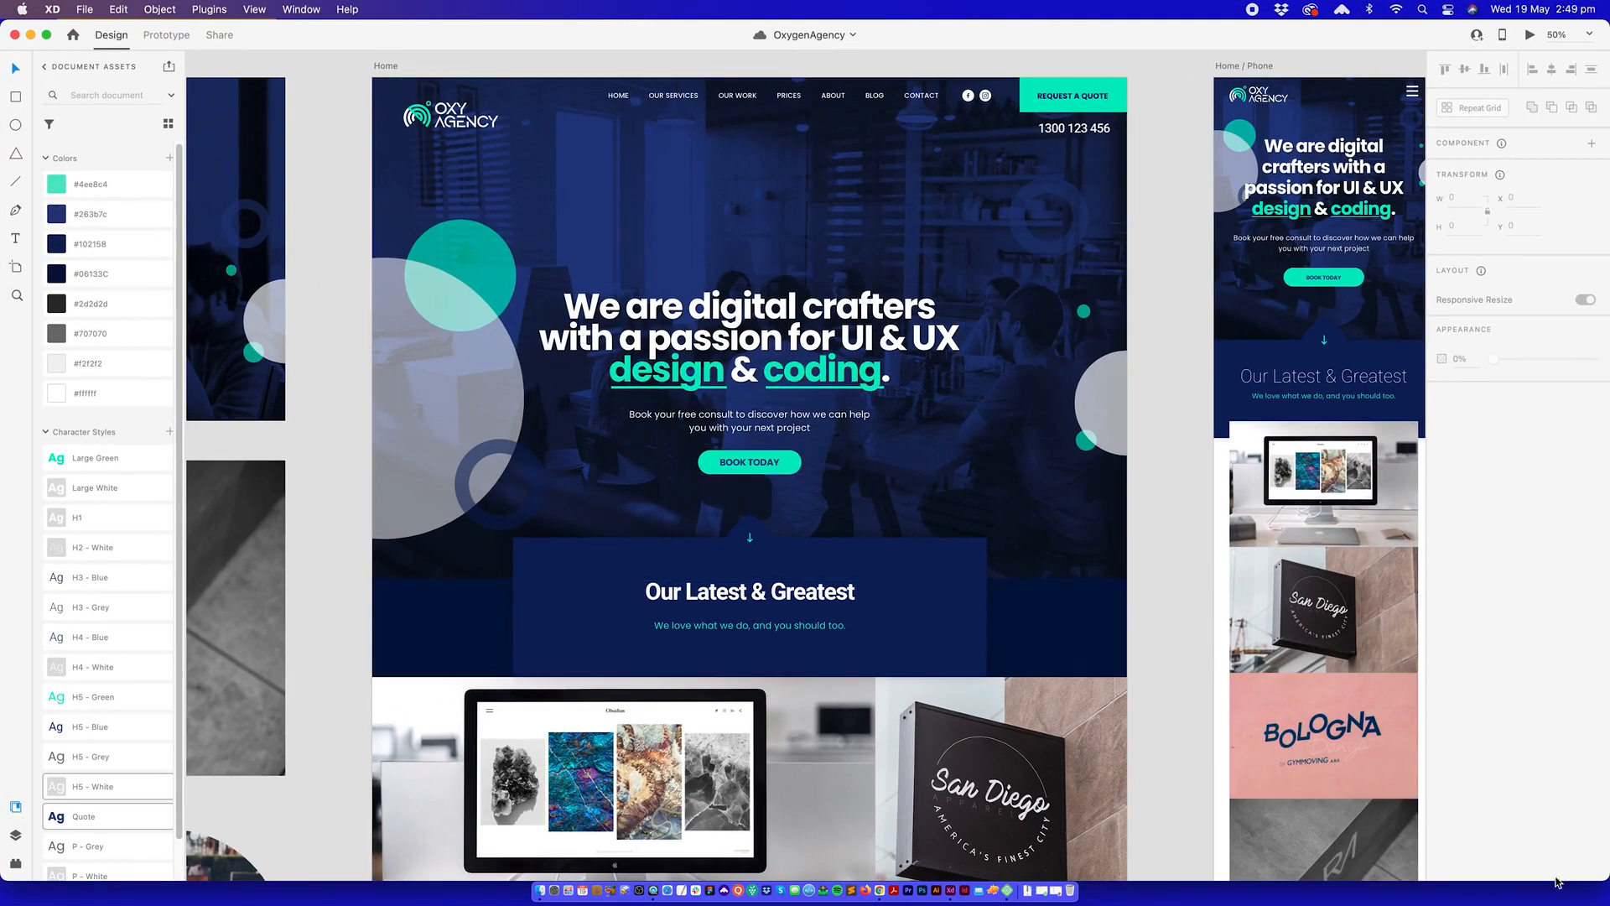
key(ctrl+Up)
click(535, 307)
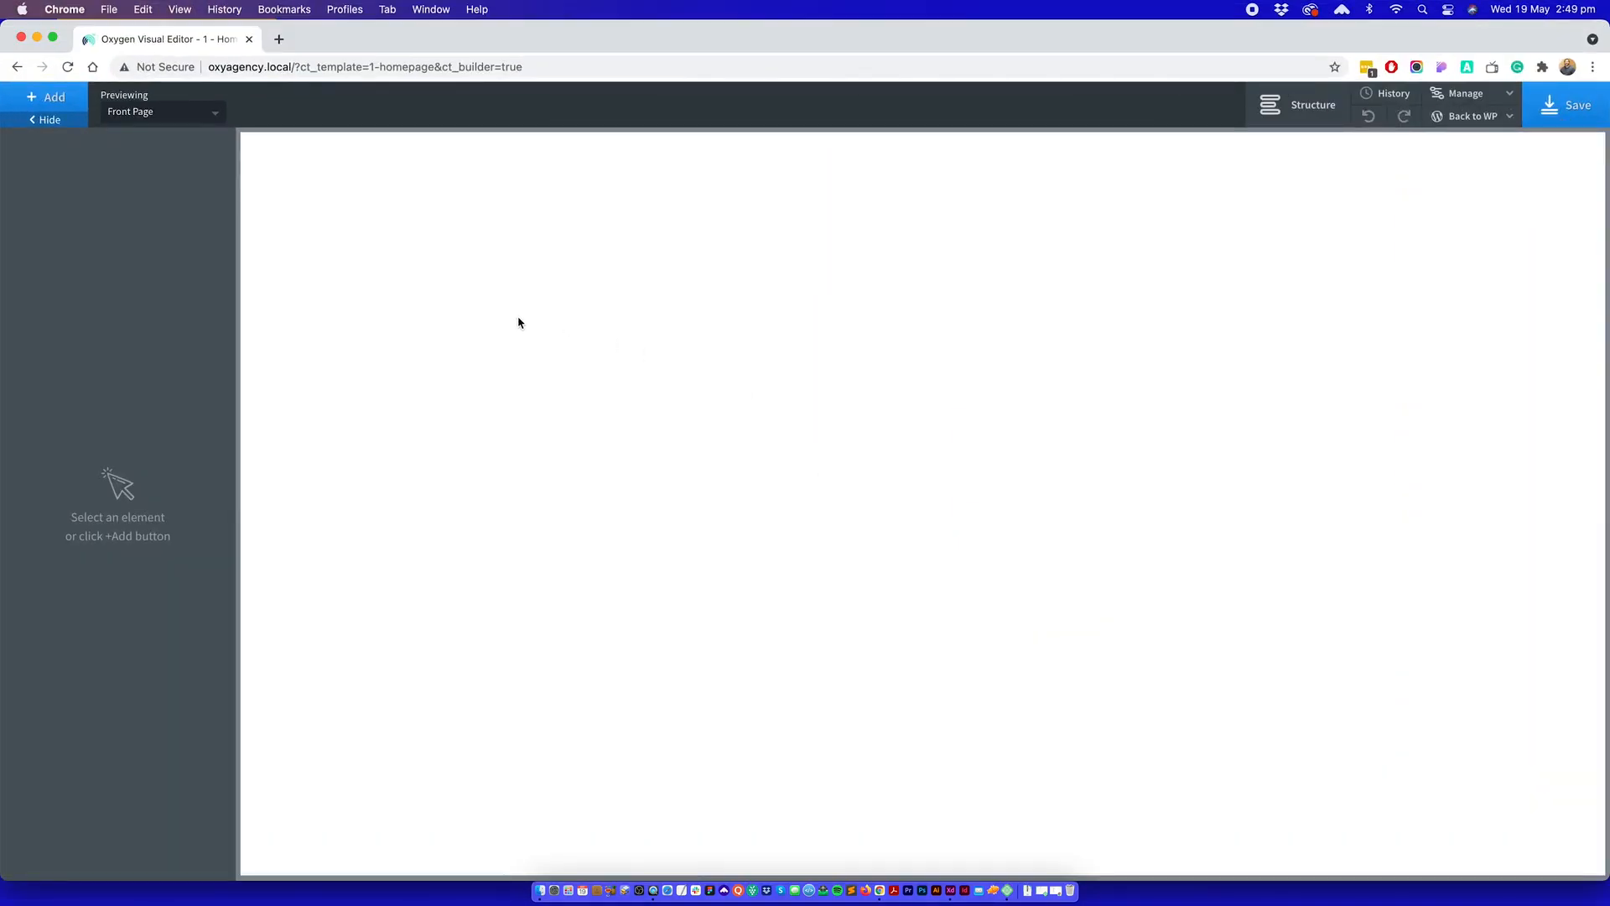
- Add a section to the empty page and insert a heading in it that reads "Heading 1"
click(65, 105)
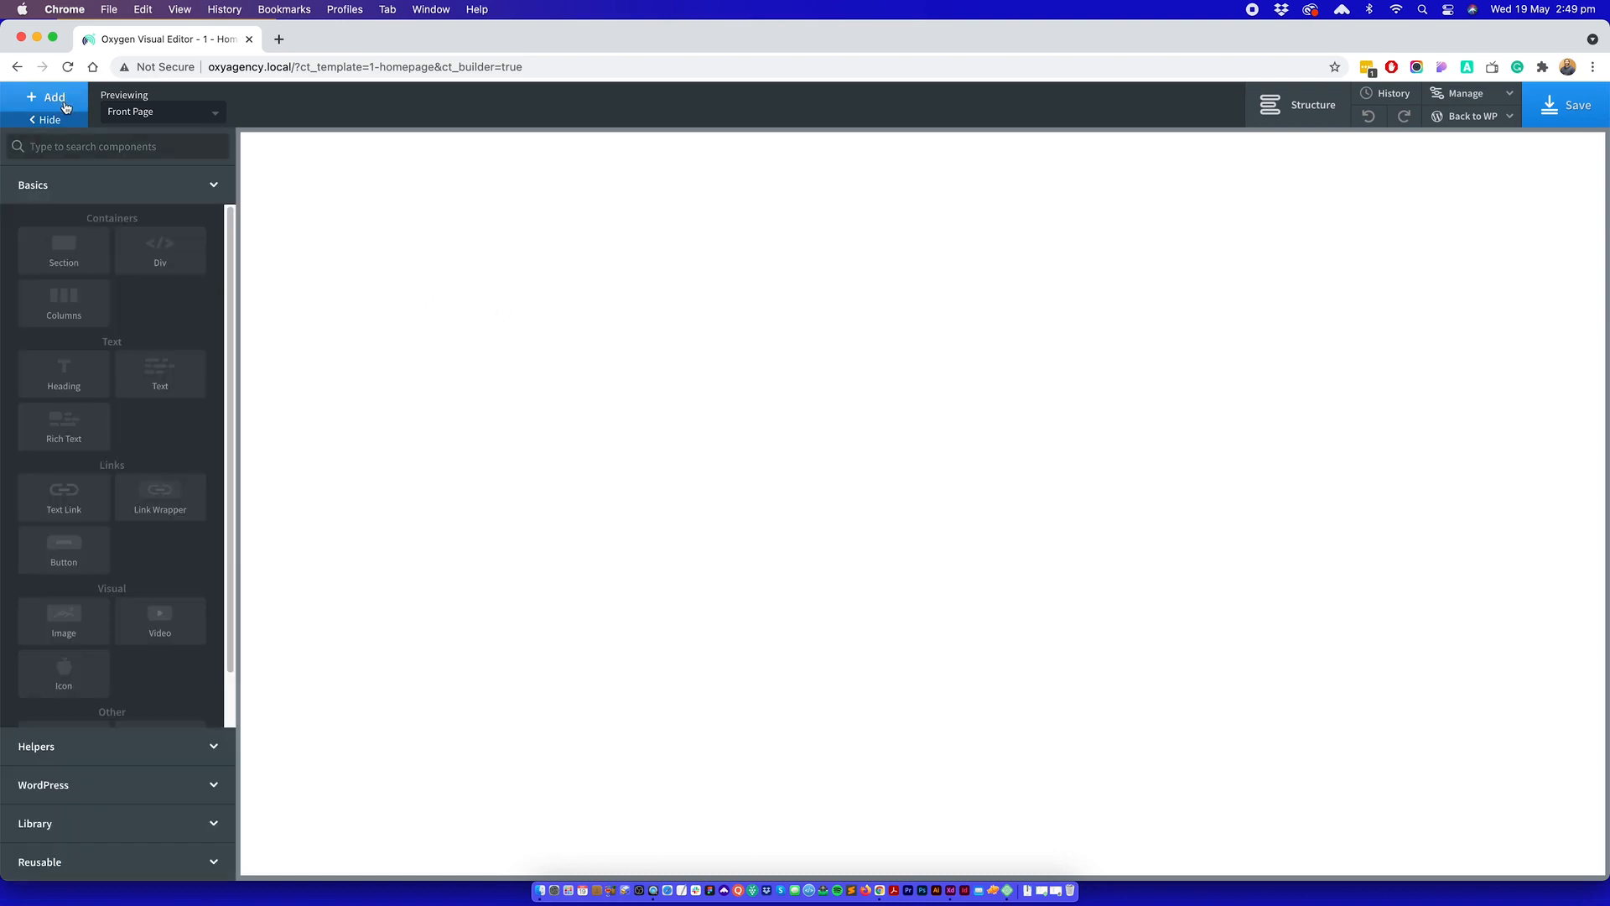
click(64, 252)
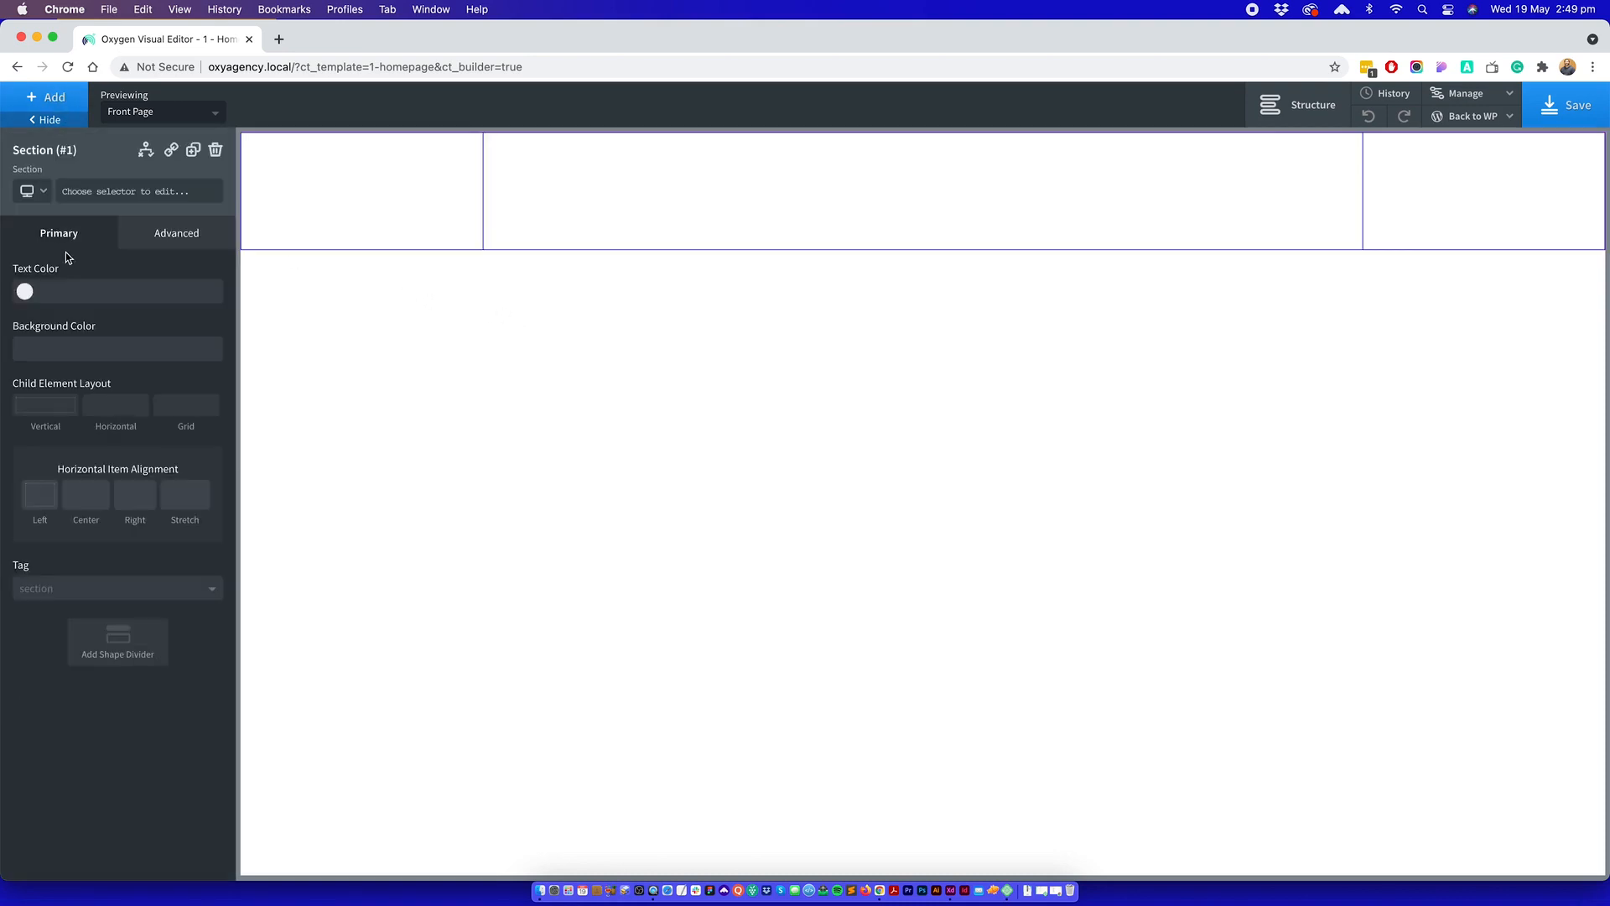
click(67, 101)
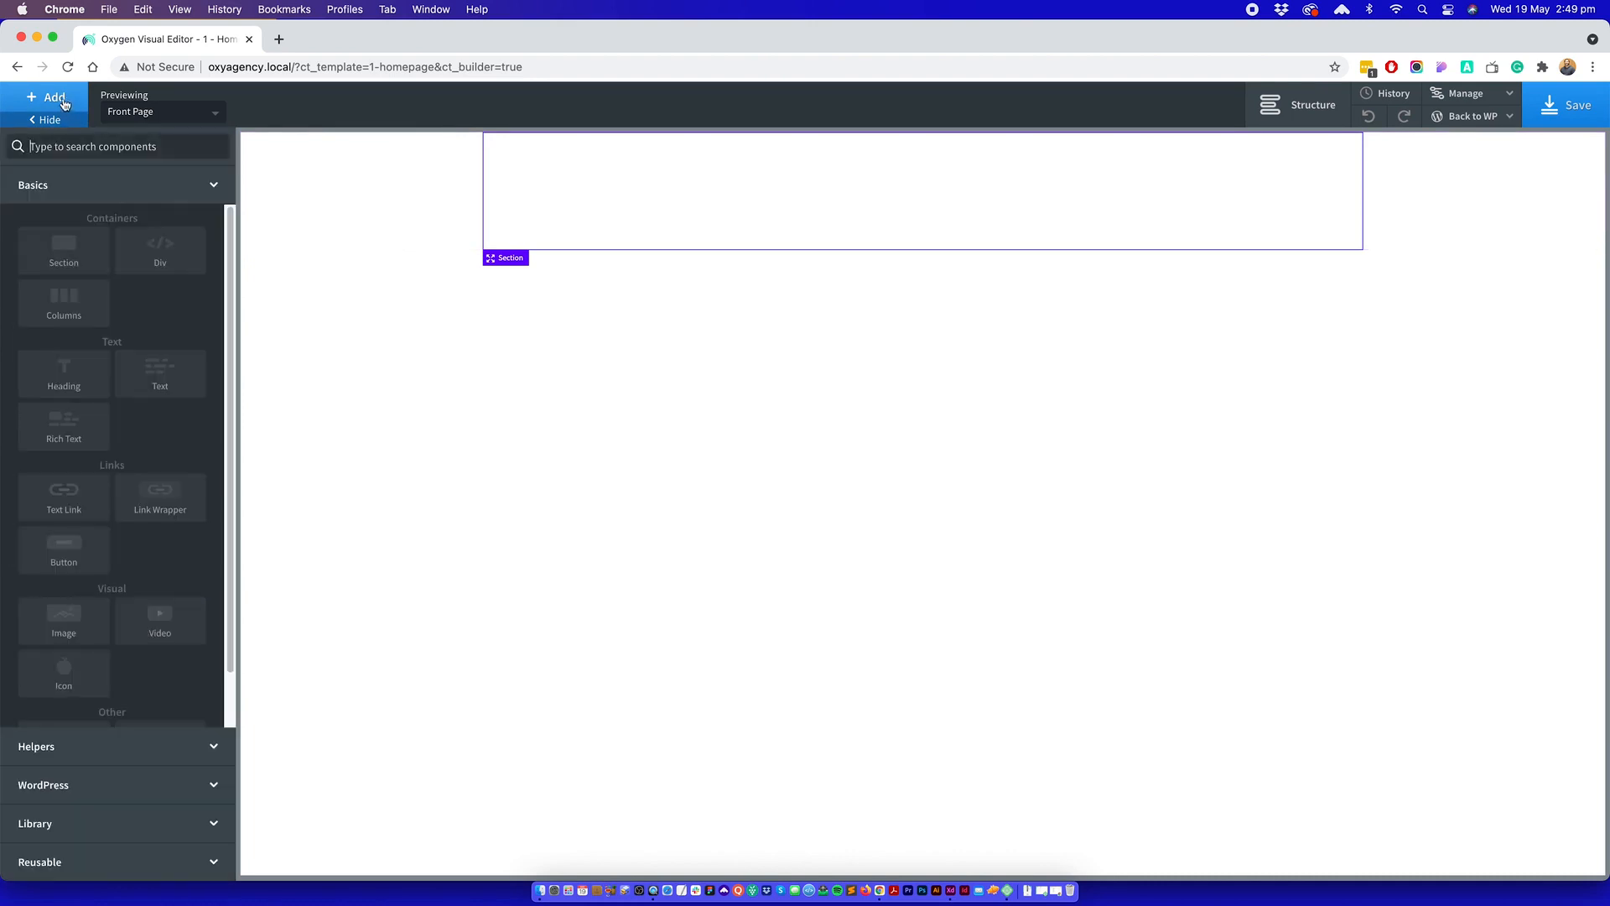
click(67, 361)
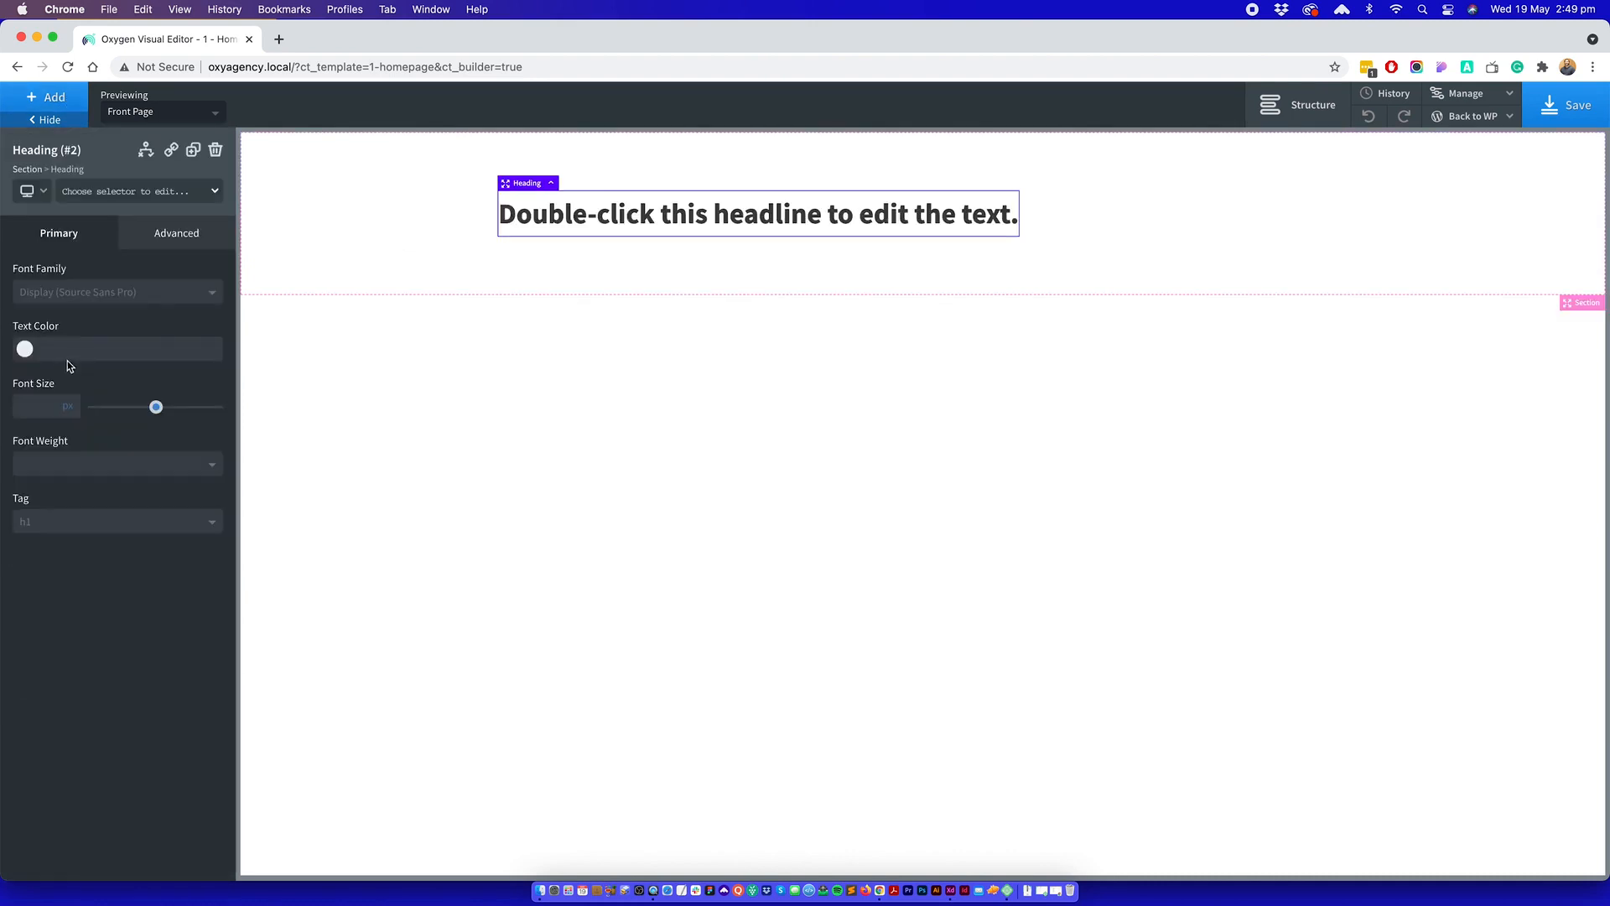
double_click(571, 211)
key(super+a)
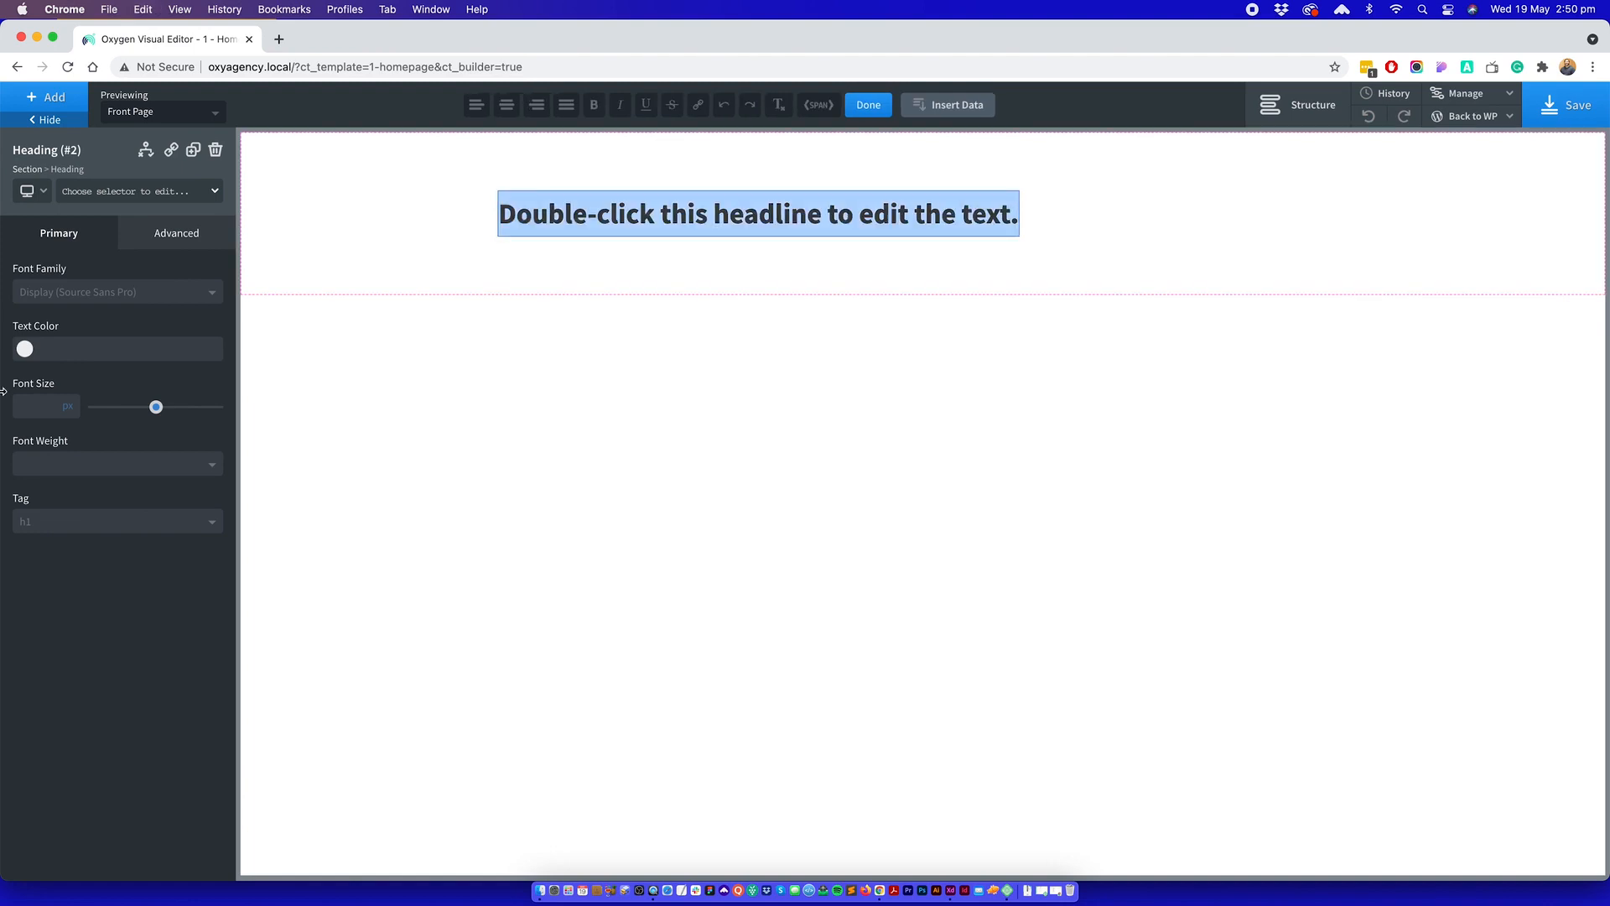
text(Heading 1)
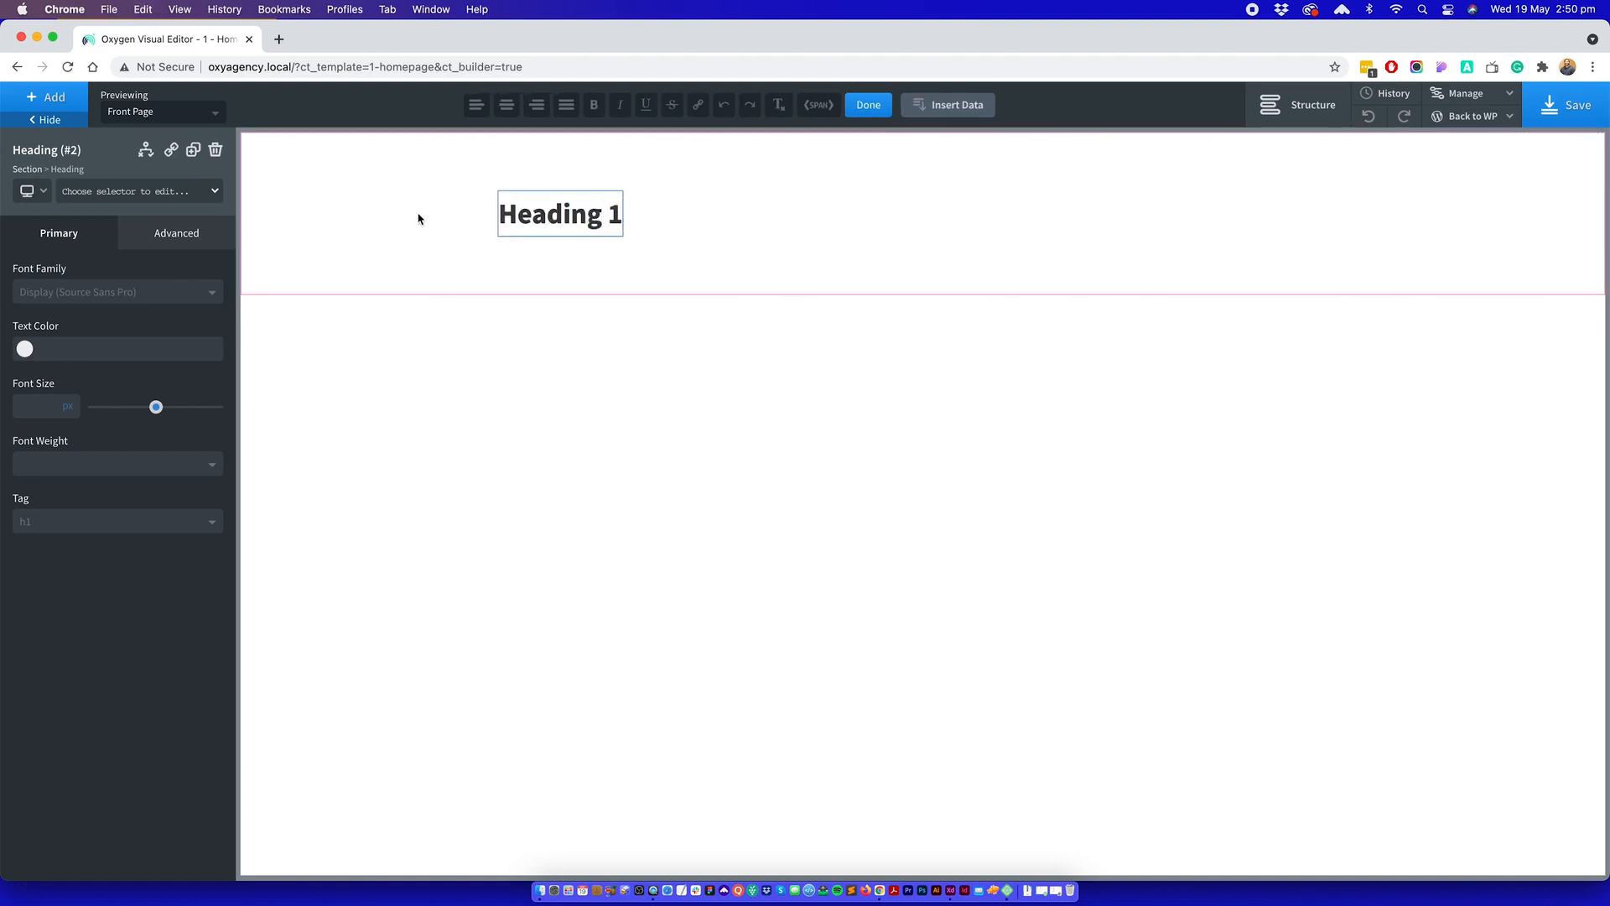
- Duplicate the "Heading 1" element five times within the section
click(192, 151)
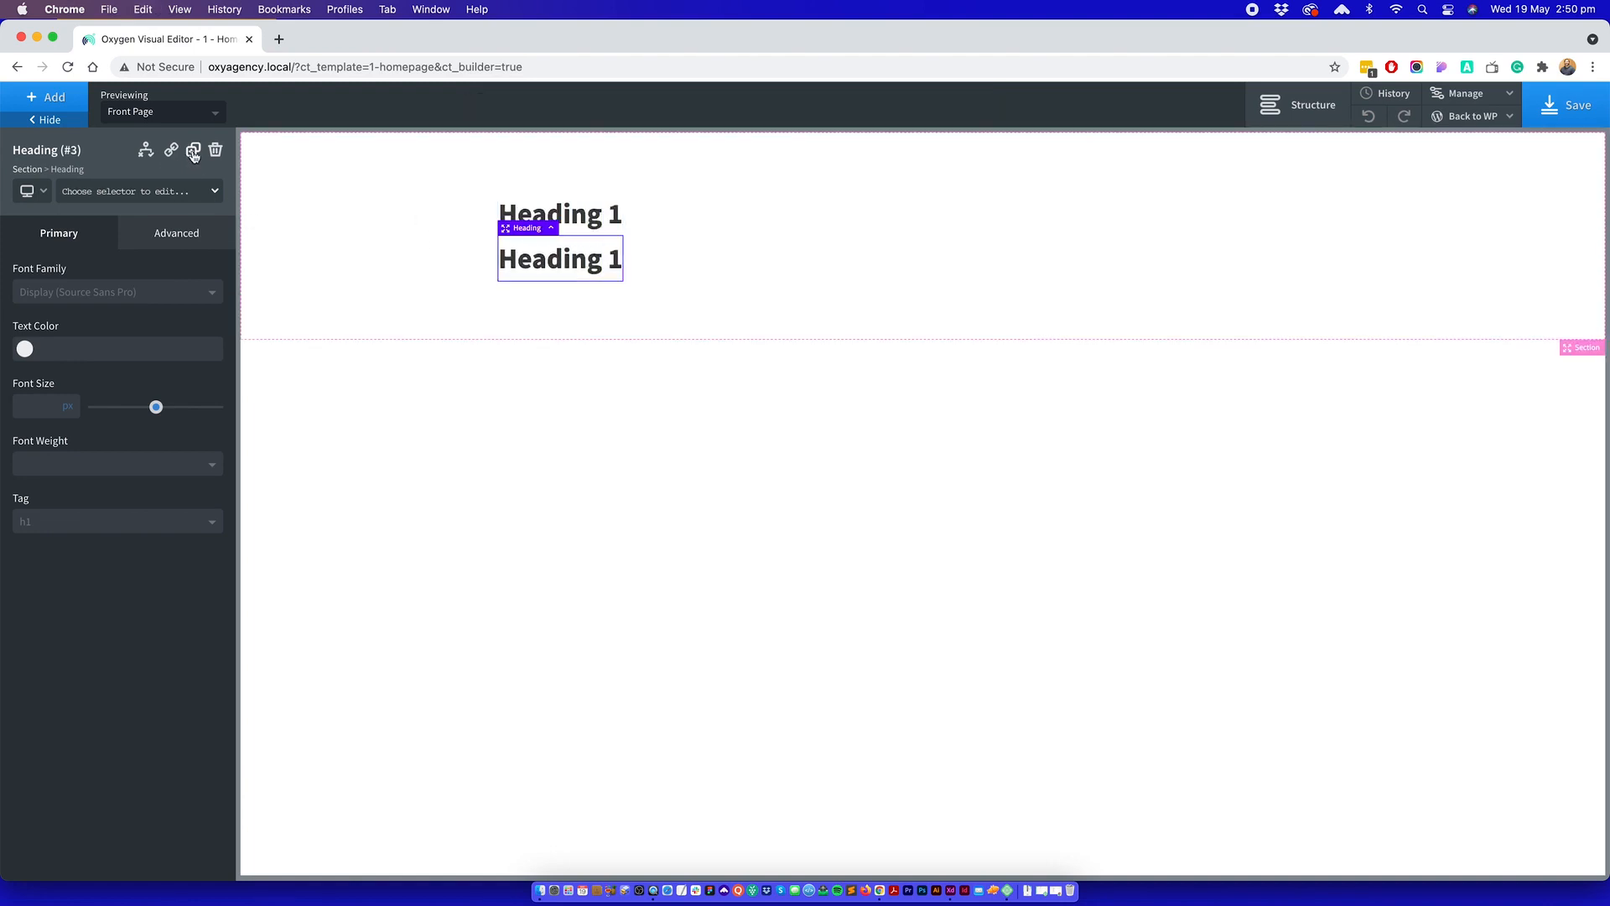
click(193, 151)
click(193, 152)
click(193, 152)
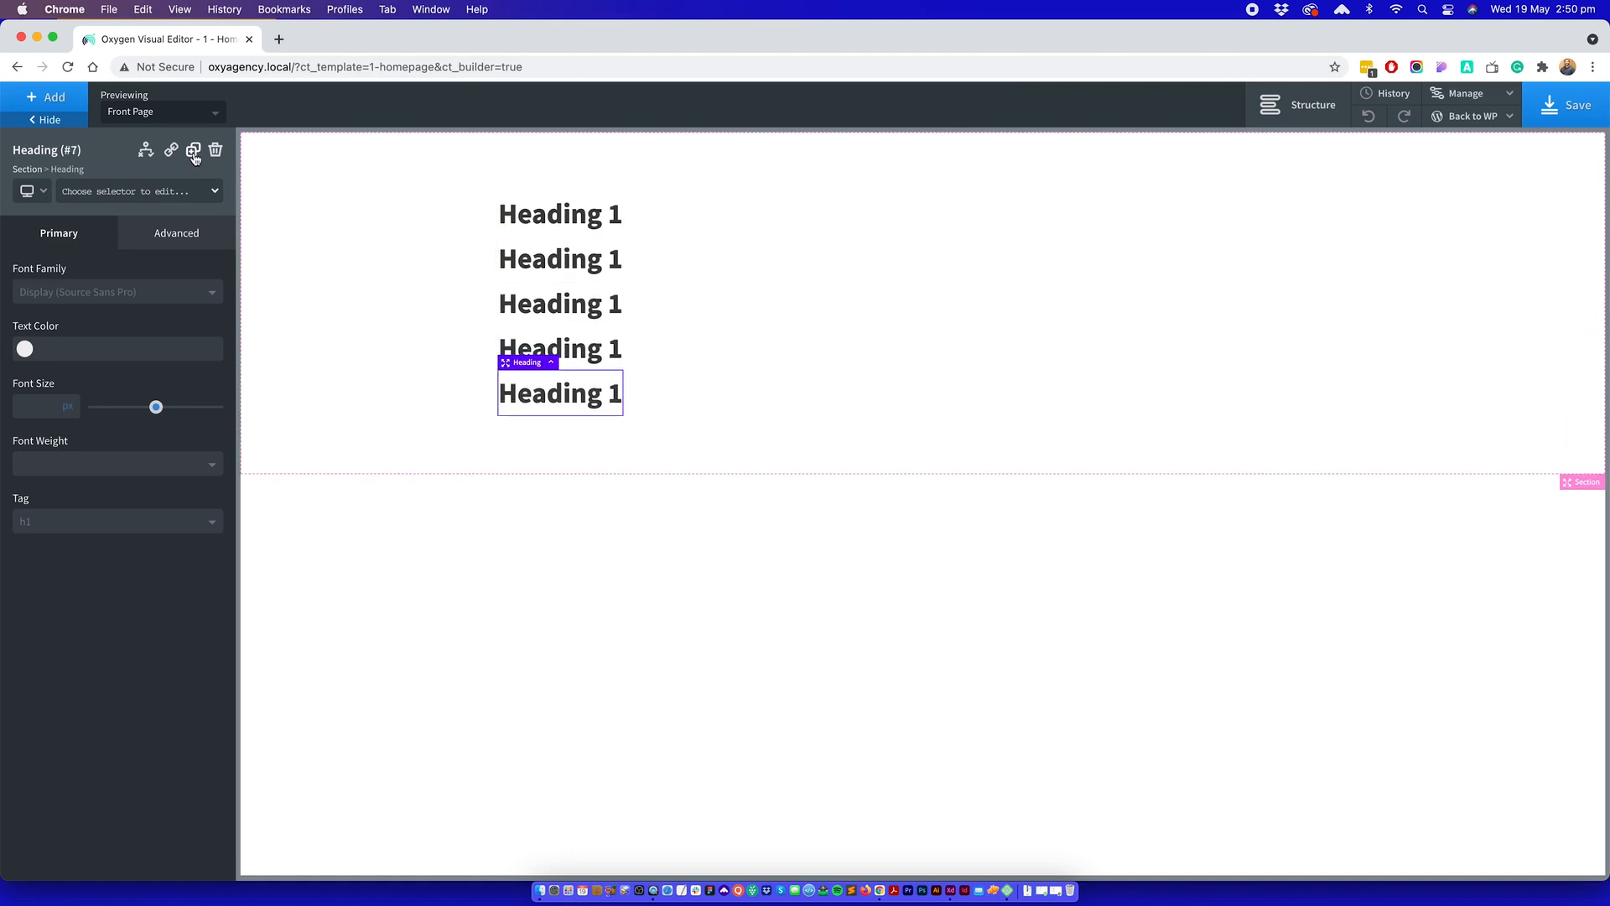
click(192, 152)
- Change the second heading's text to "Heading 2" and set its tag to h2
click(575, 253)
double_click(574, 254)
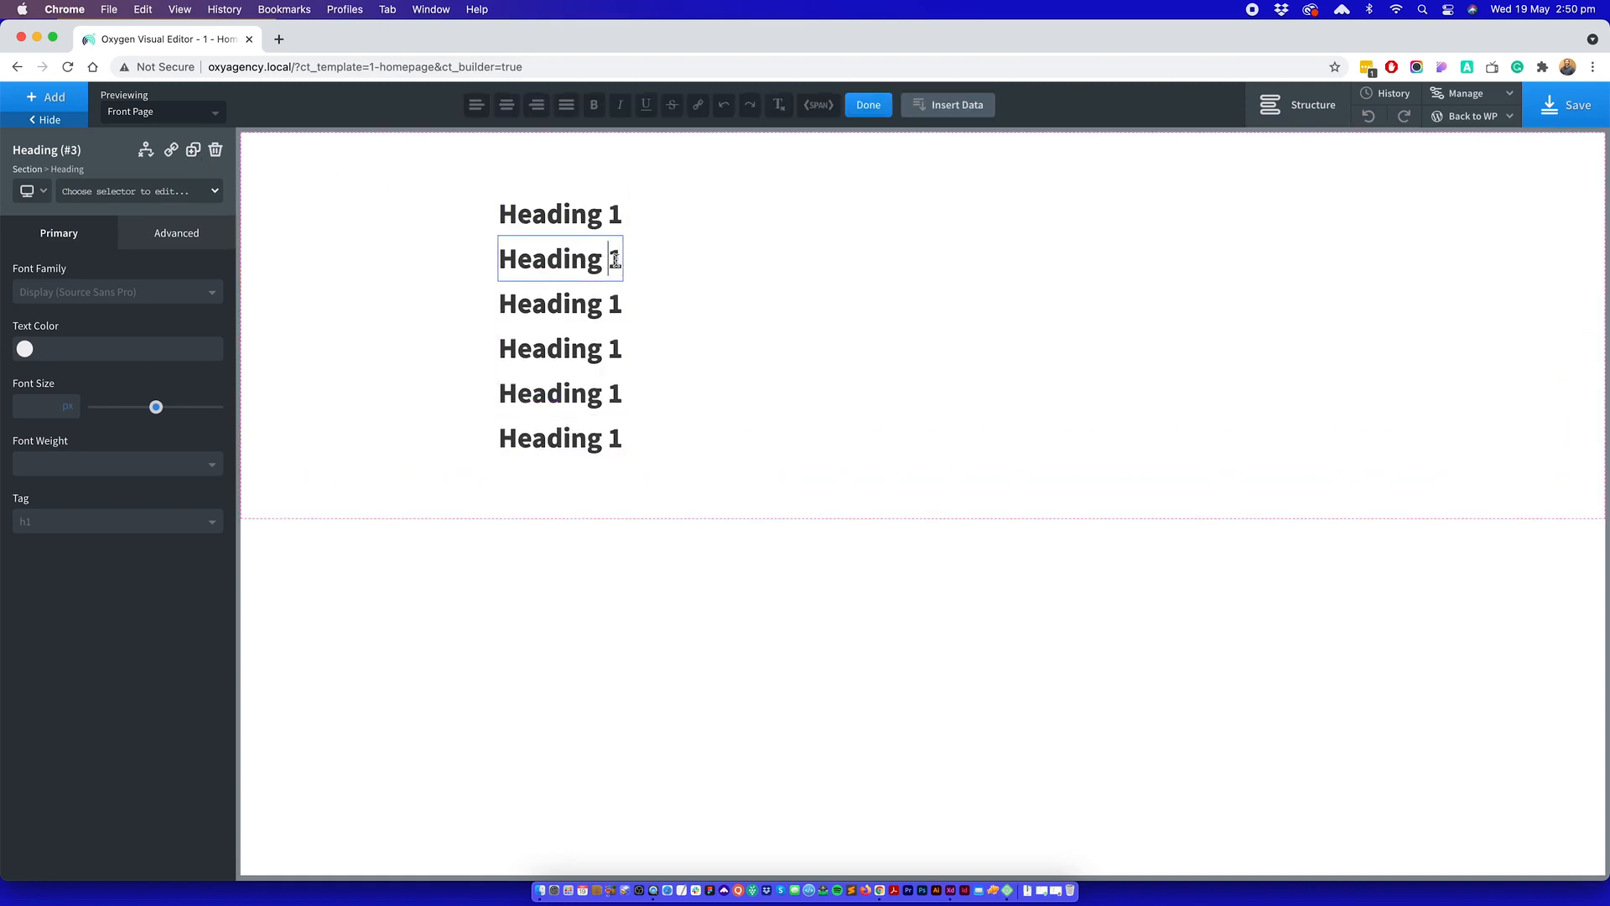
double_click(615, 258)
text(2)
click(579, 307)
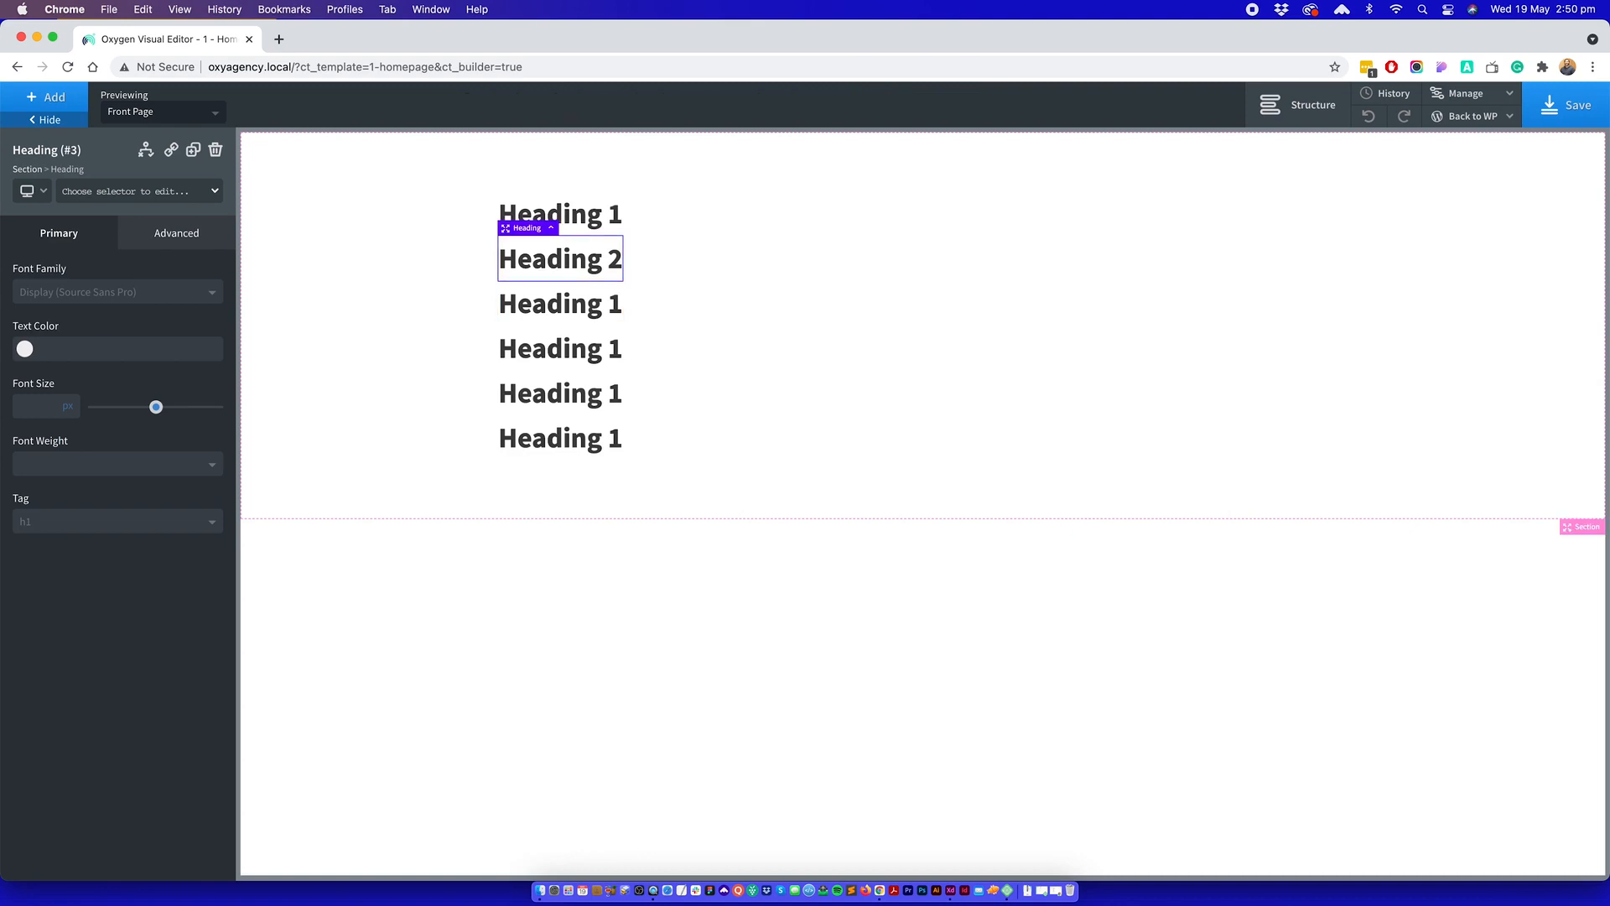
click(118, 522)
click(117, 570)
- Change the third heading's text to "Heading 3" and set its tag to h3
double_click(587, 297)
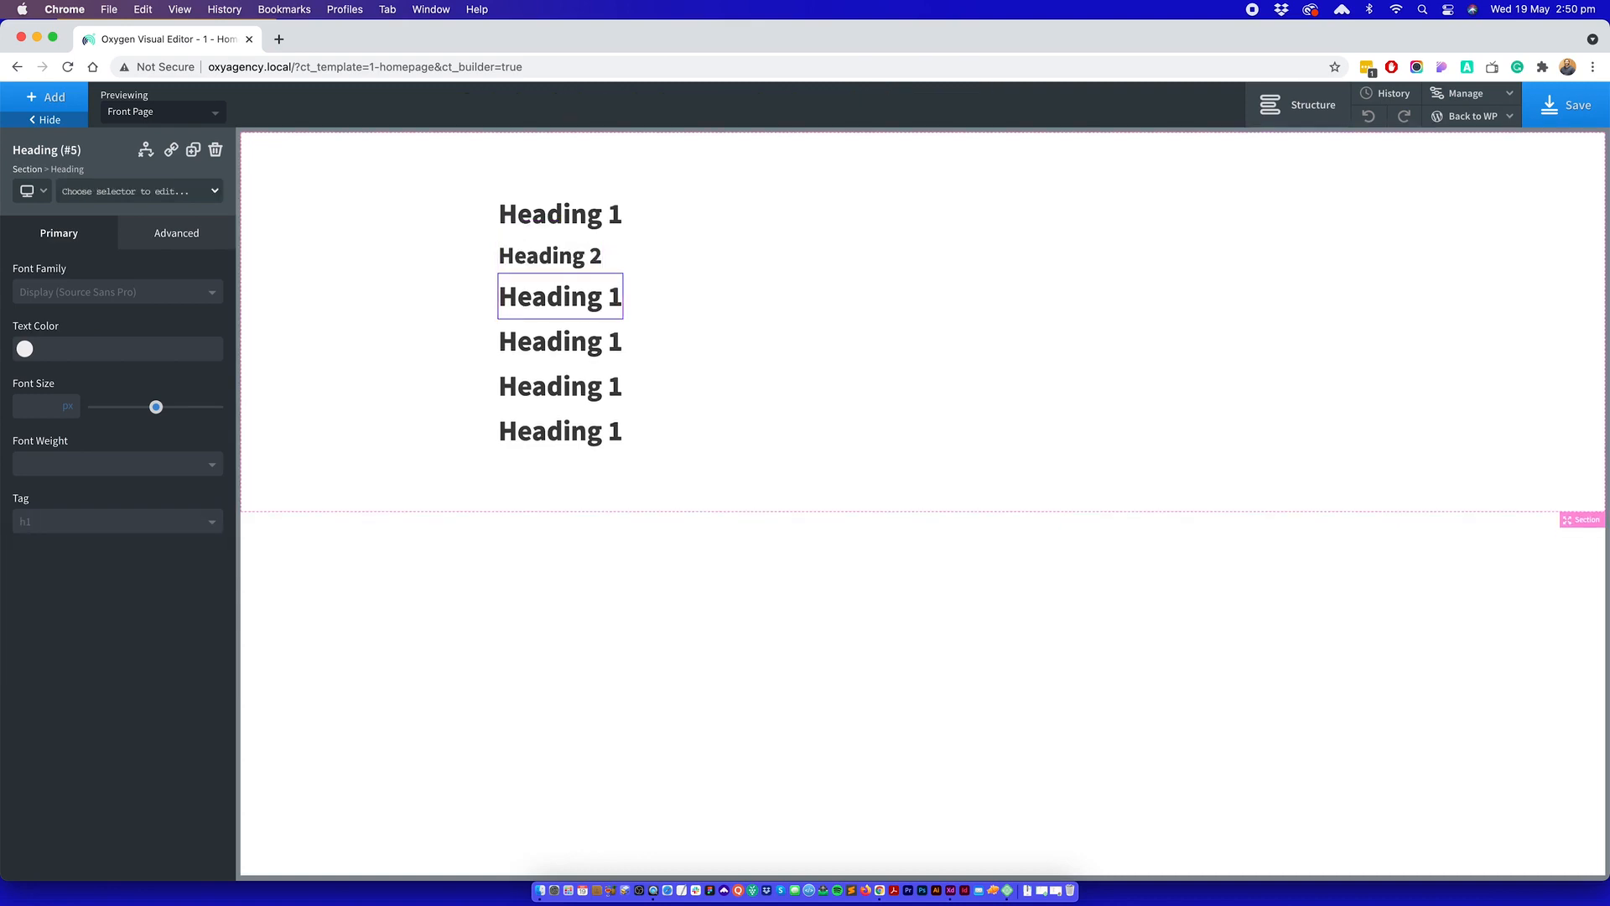
double_click(615, 297)
text(3)
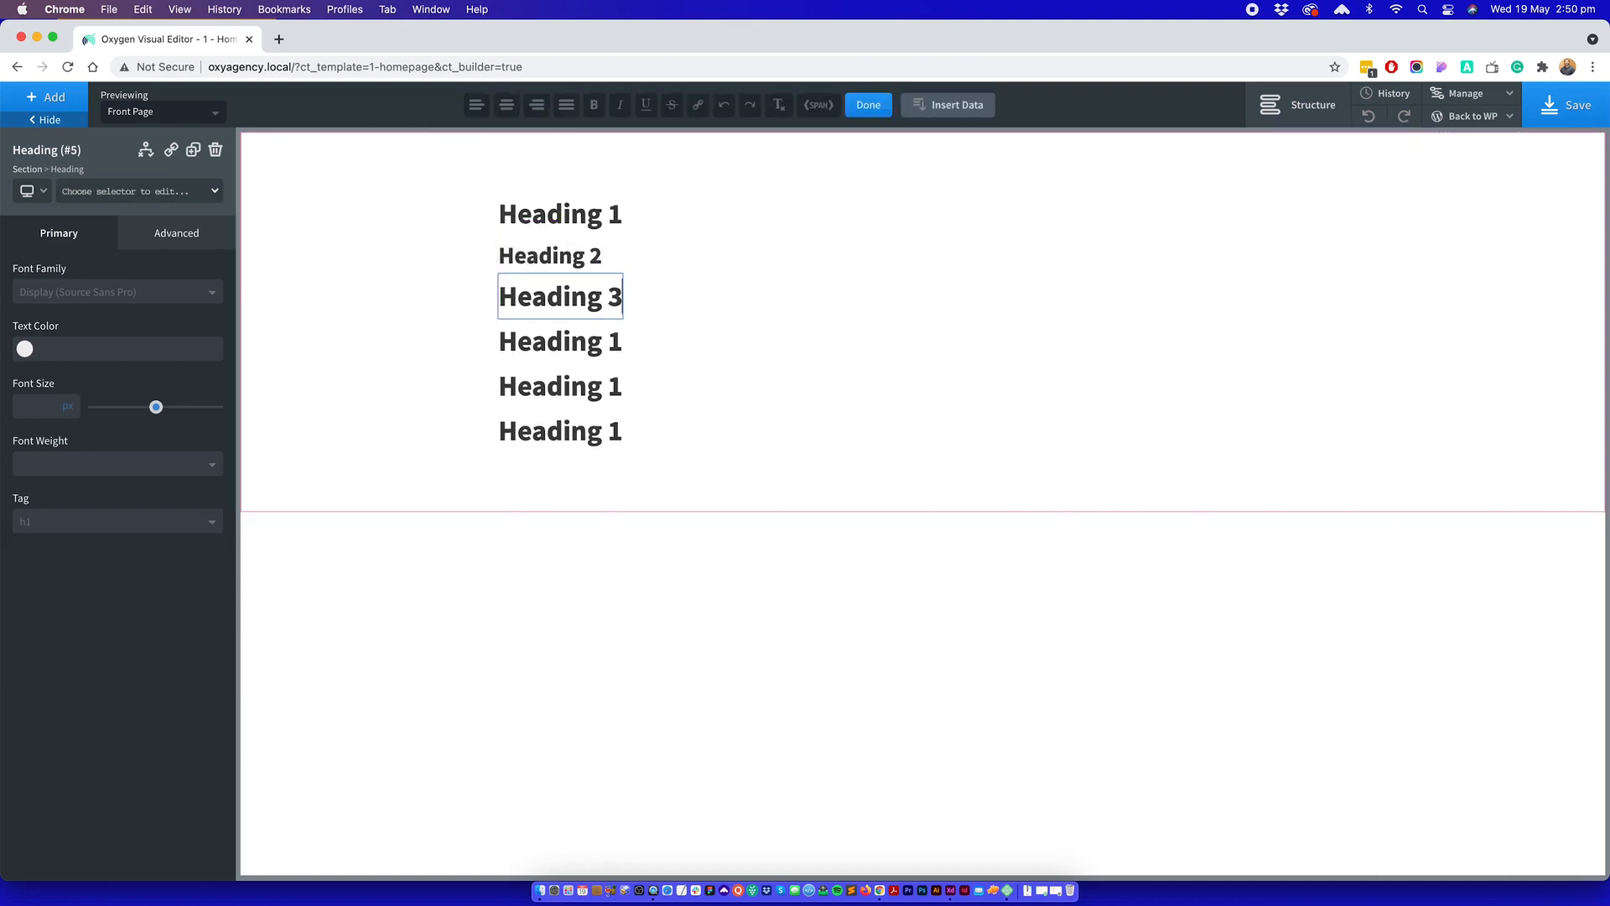
click(117, 522)
click(117, 592)
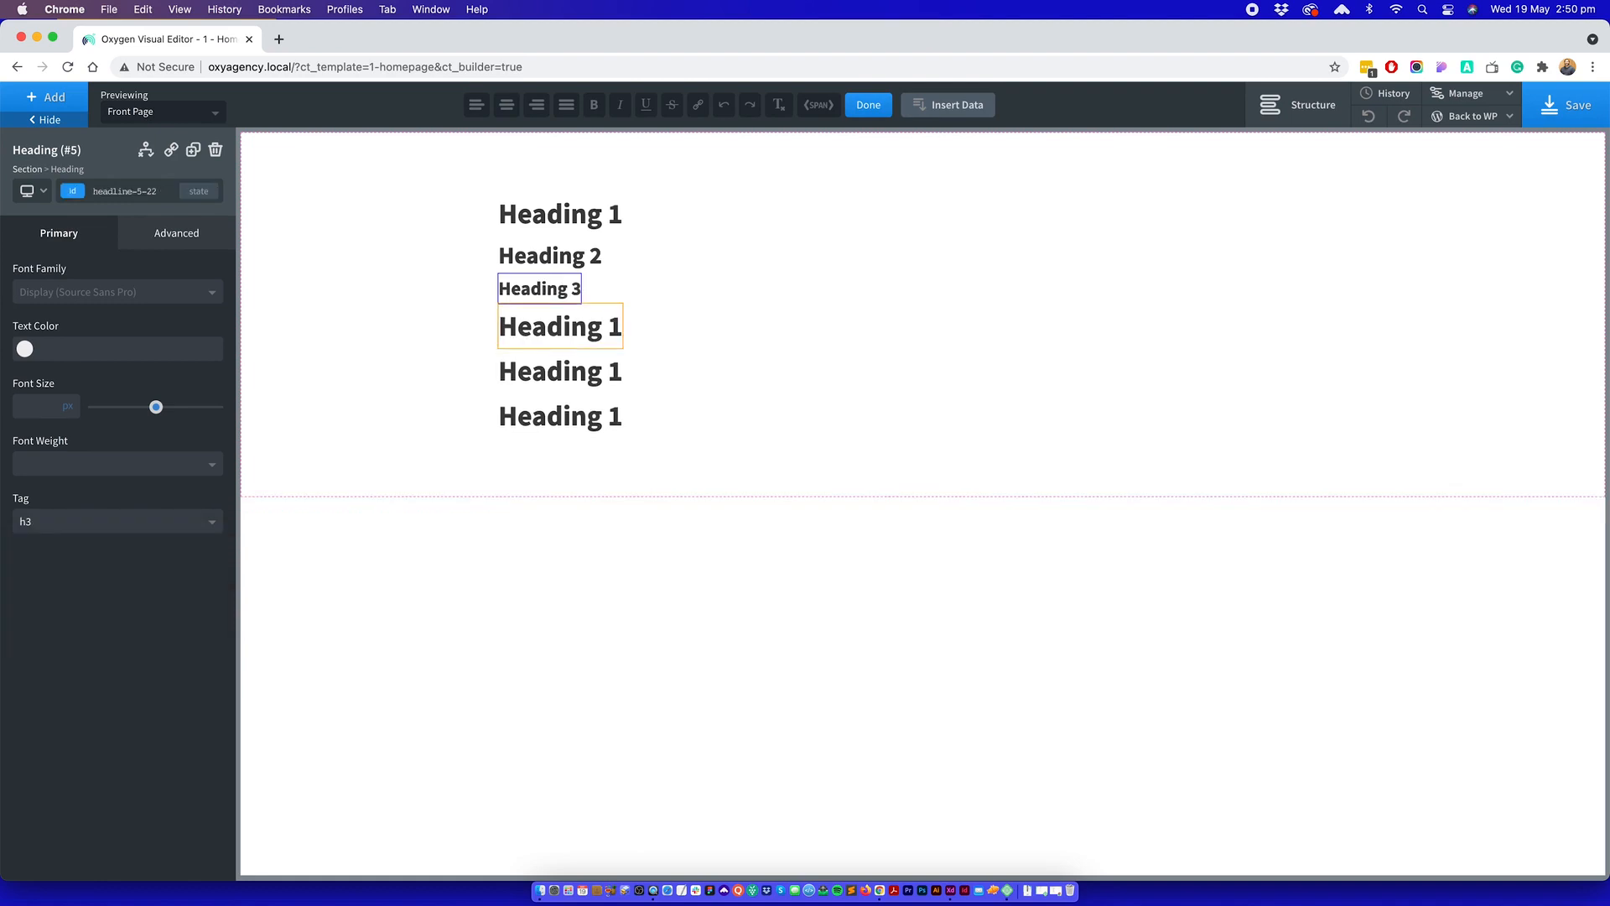
- Change the fourth heading's text to "Heading 4" and set its tag to h4
double_click(615, 327)
double_click(615, 327)
text(4)
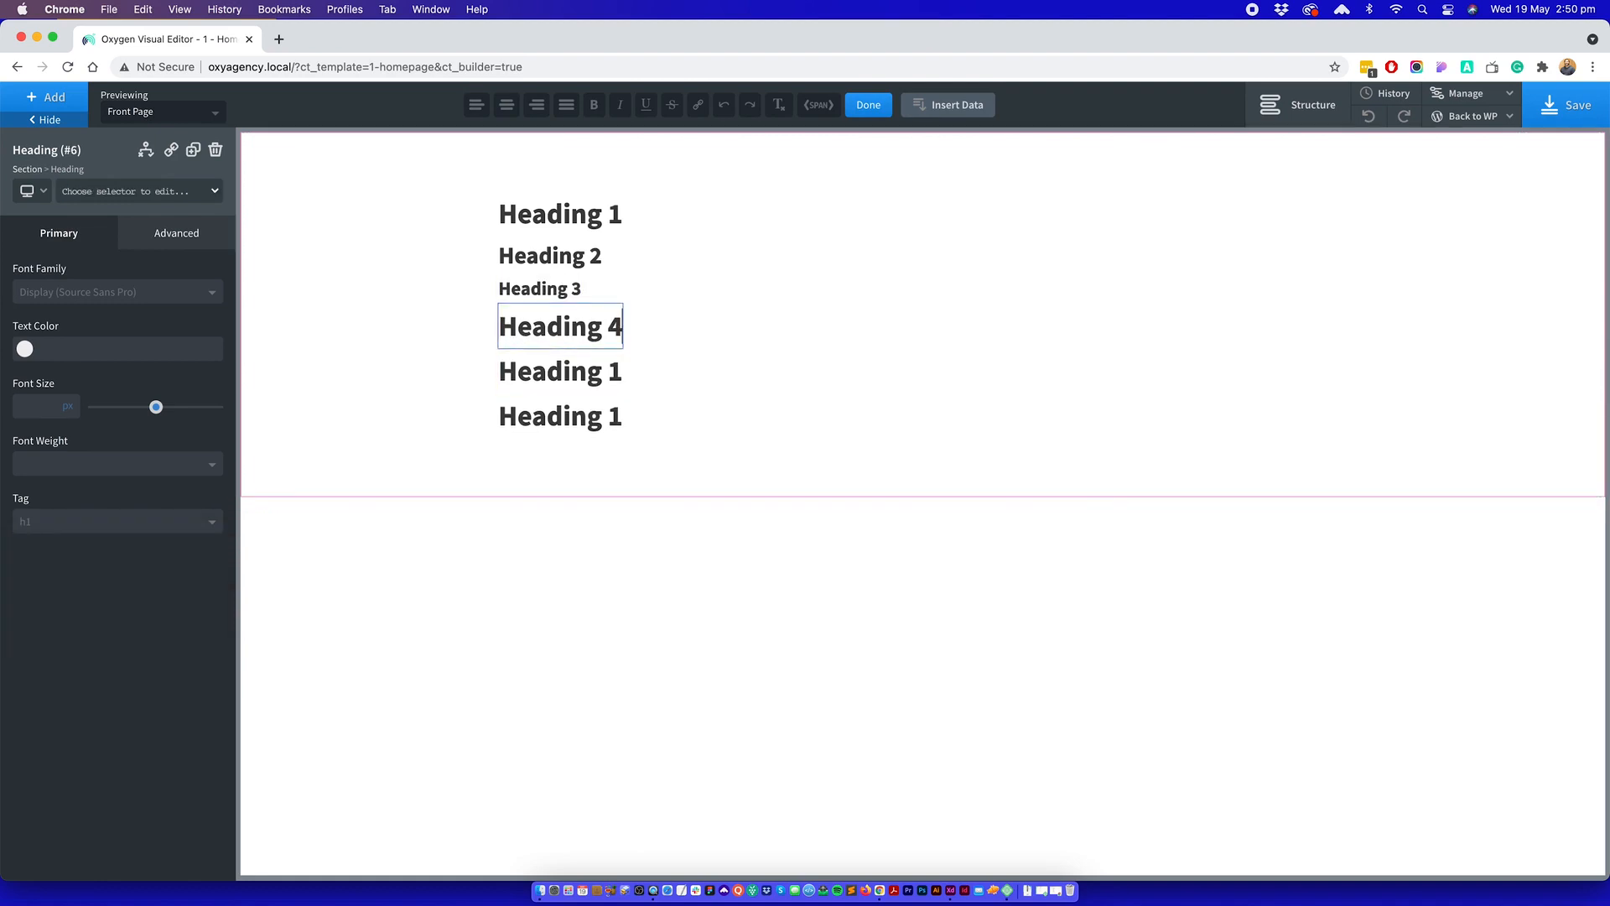
click(117, 521)
click(118, 614)
- Change the fifth heading's text to "Heading 5" and set its tag to h5
double_click(615, 351)
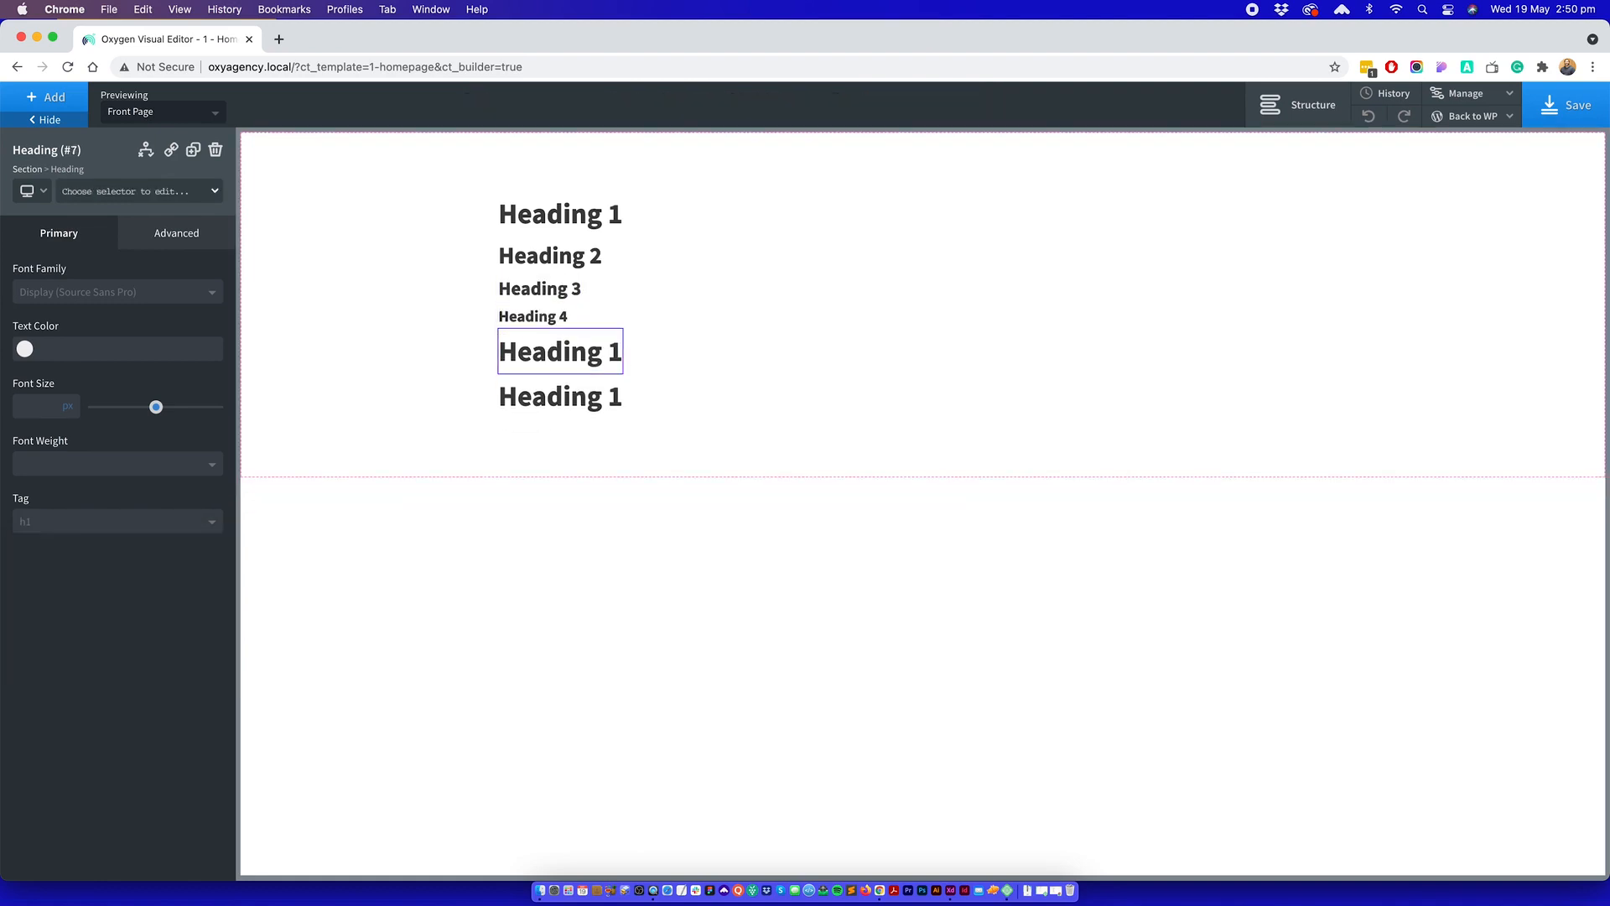
double_click(615, 352)
text(5)
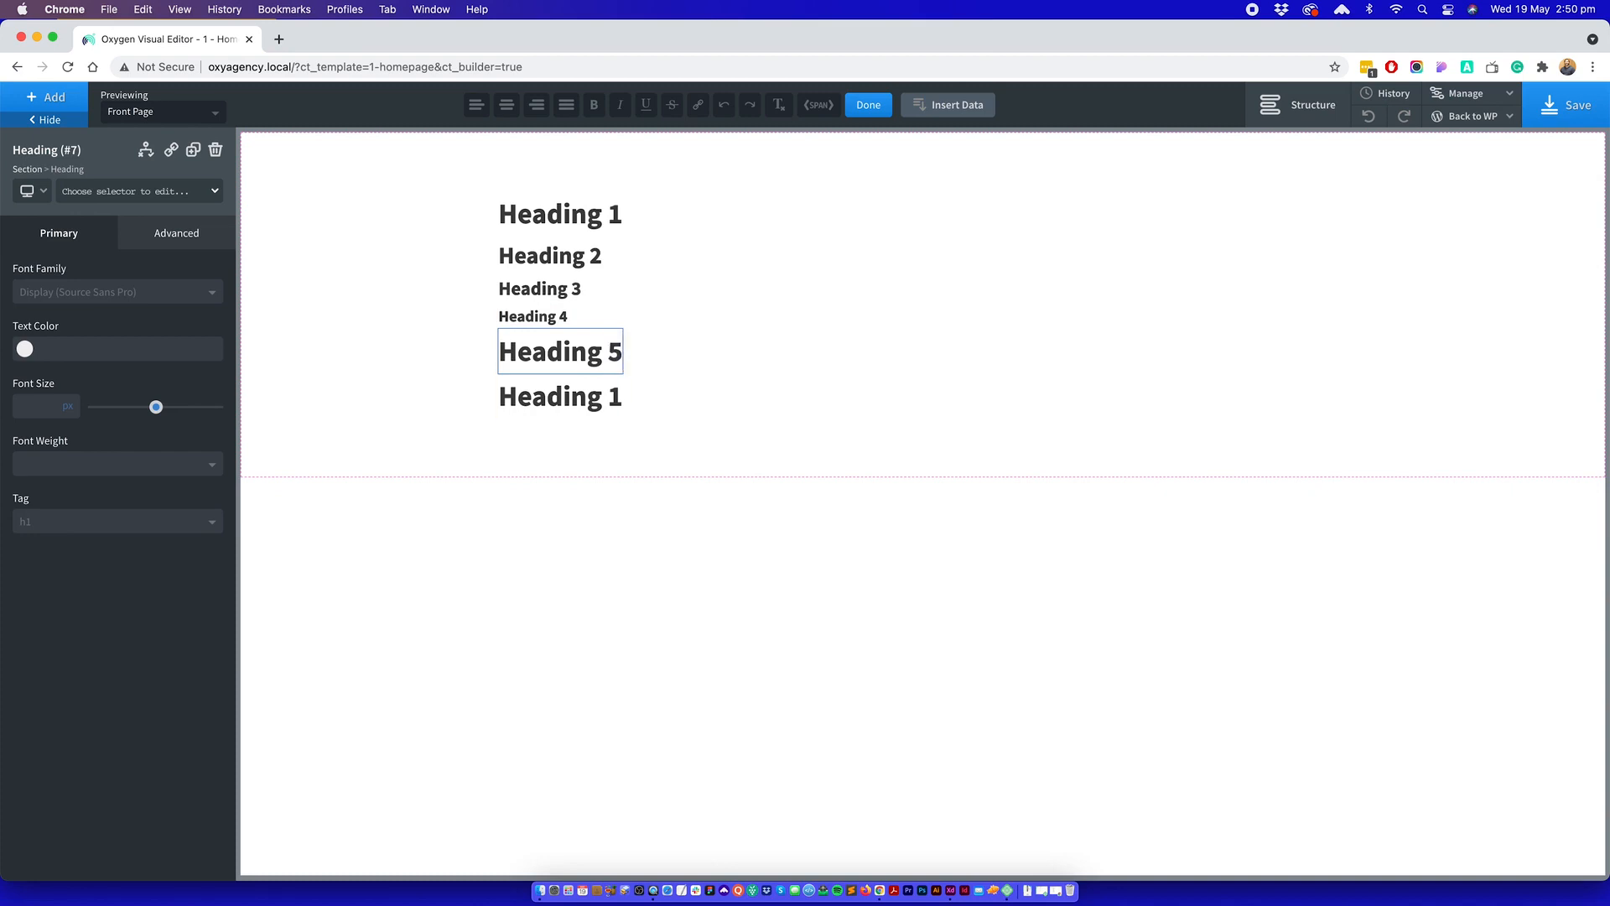
click(117, 521)
click(117, 637)
- Change the last heading's text to "Heading 6" and set its tag to h6
double_click(614, 374)
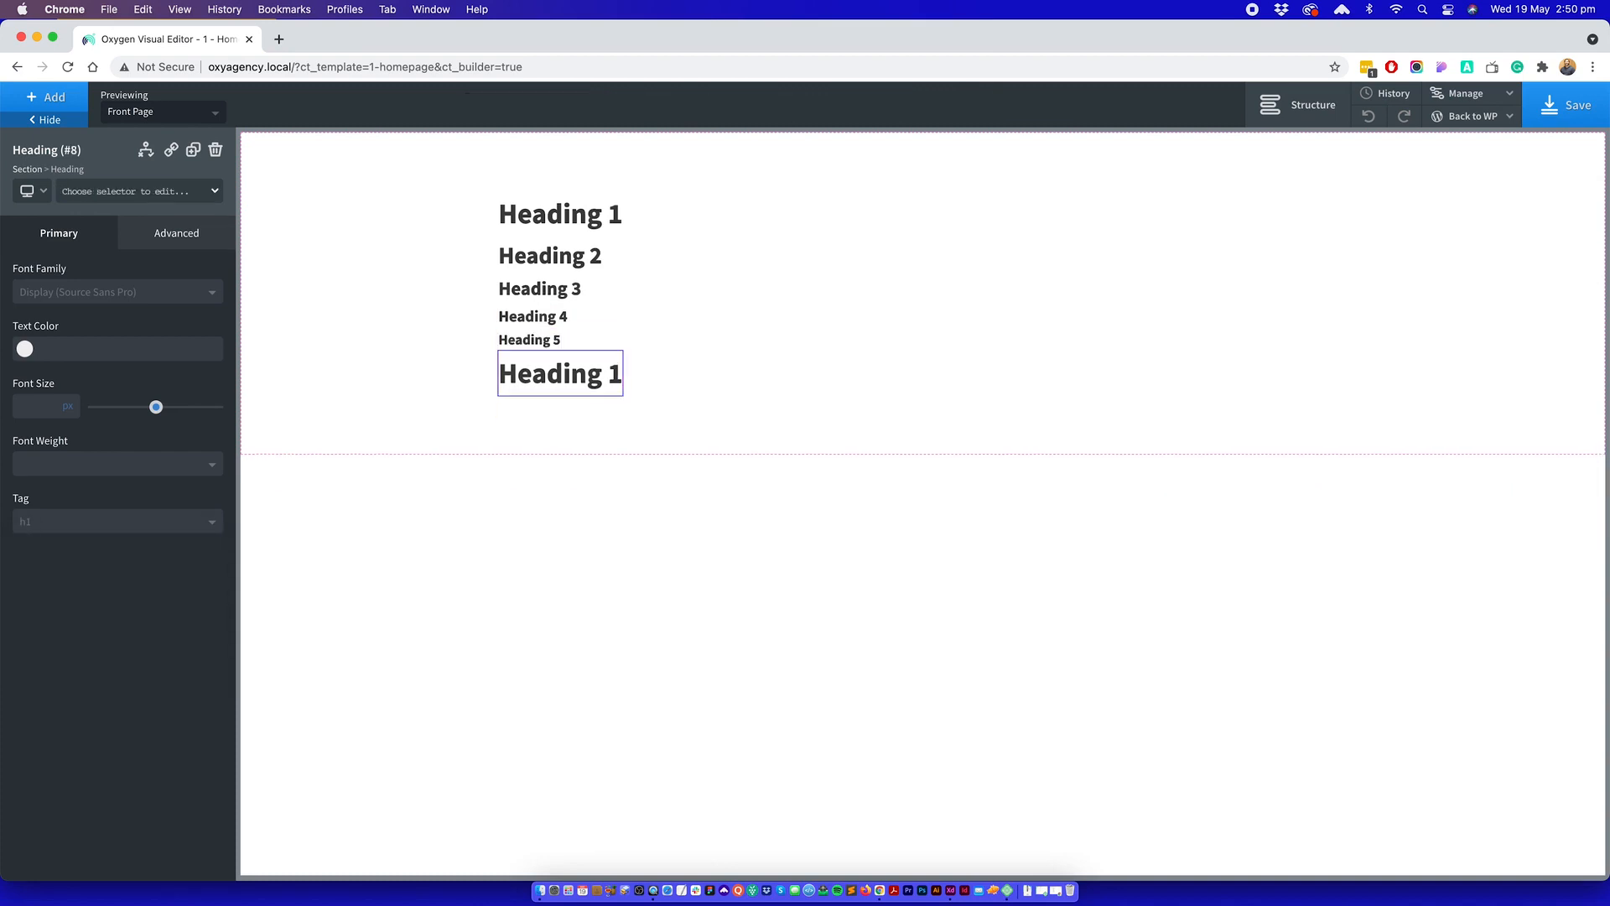
double_click(615, 374)
text(6)
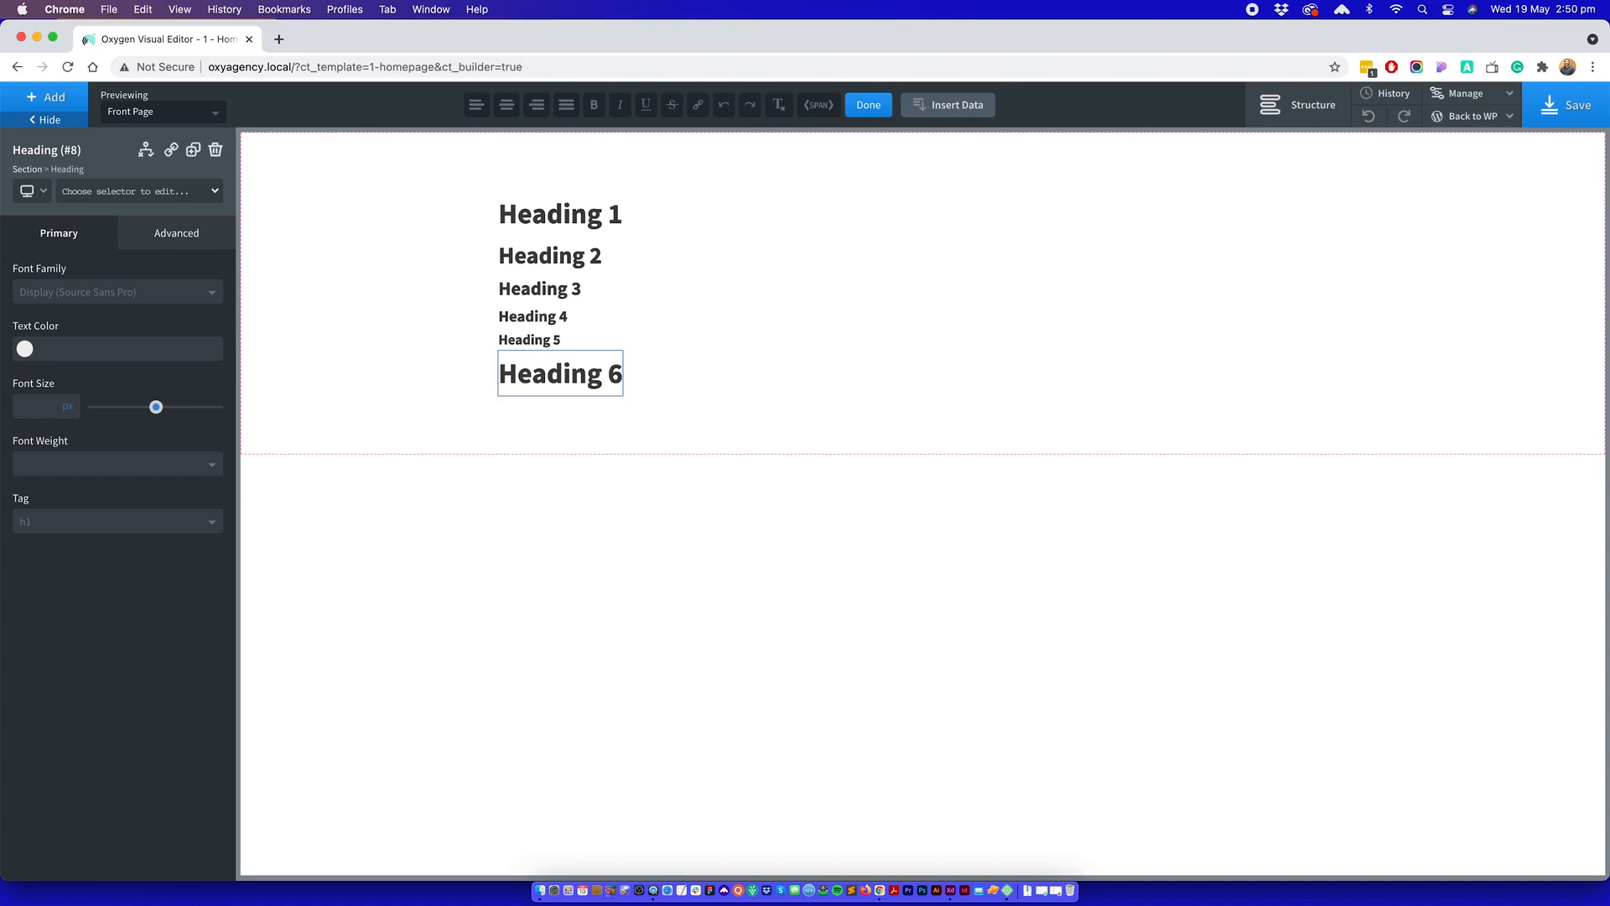
click(117, 522)
click(118, 659)
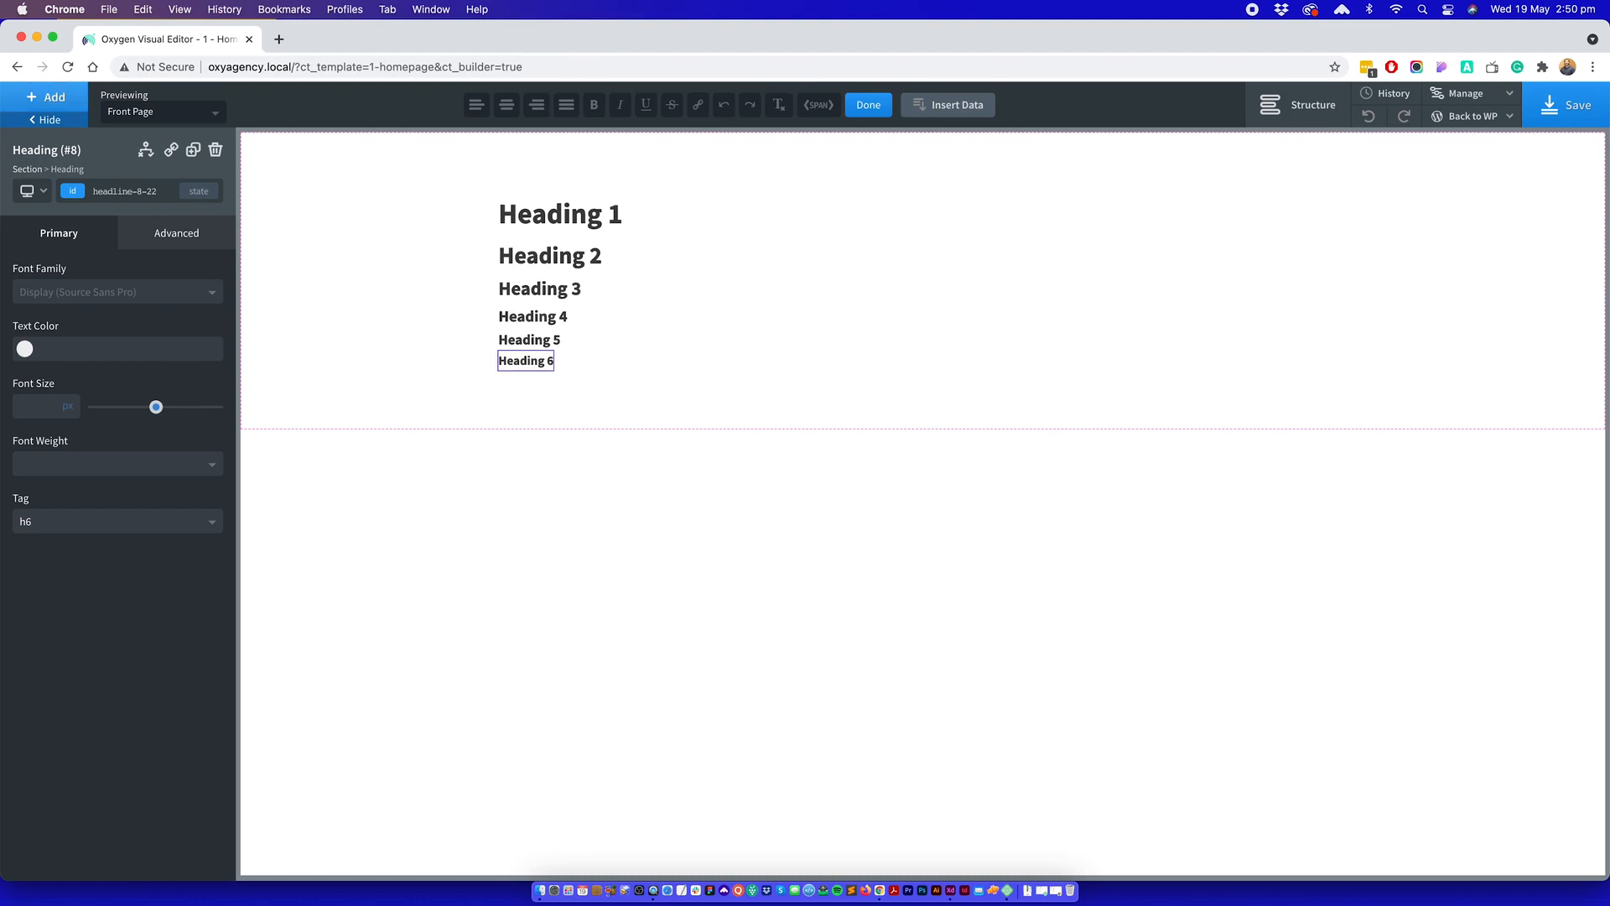
- Add a text block with the p tag below the headings, followed by a text link
click(46, 97)
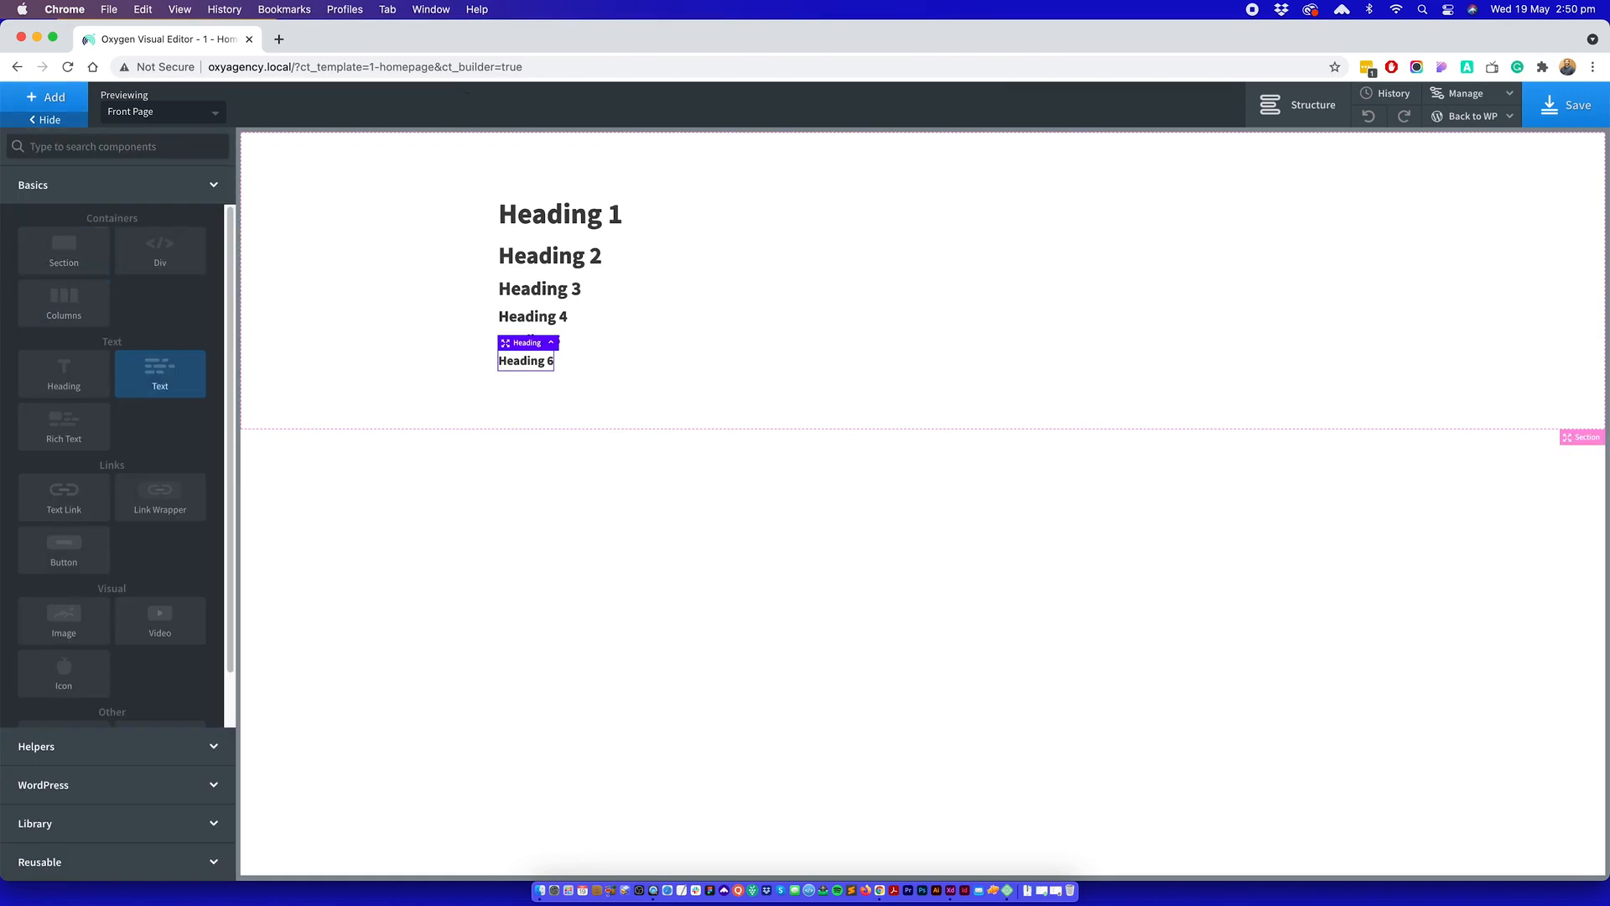
click(160, 373)
click(117, 522)
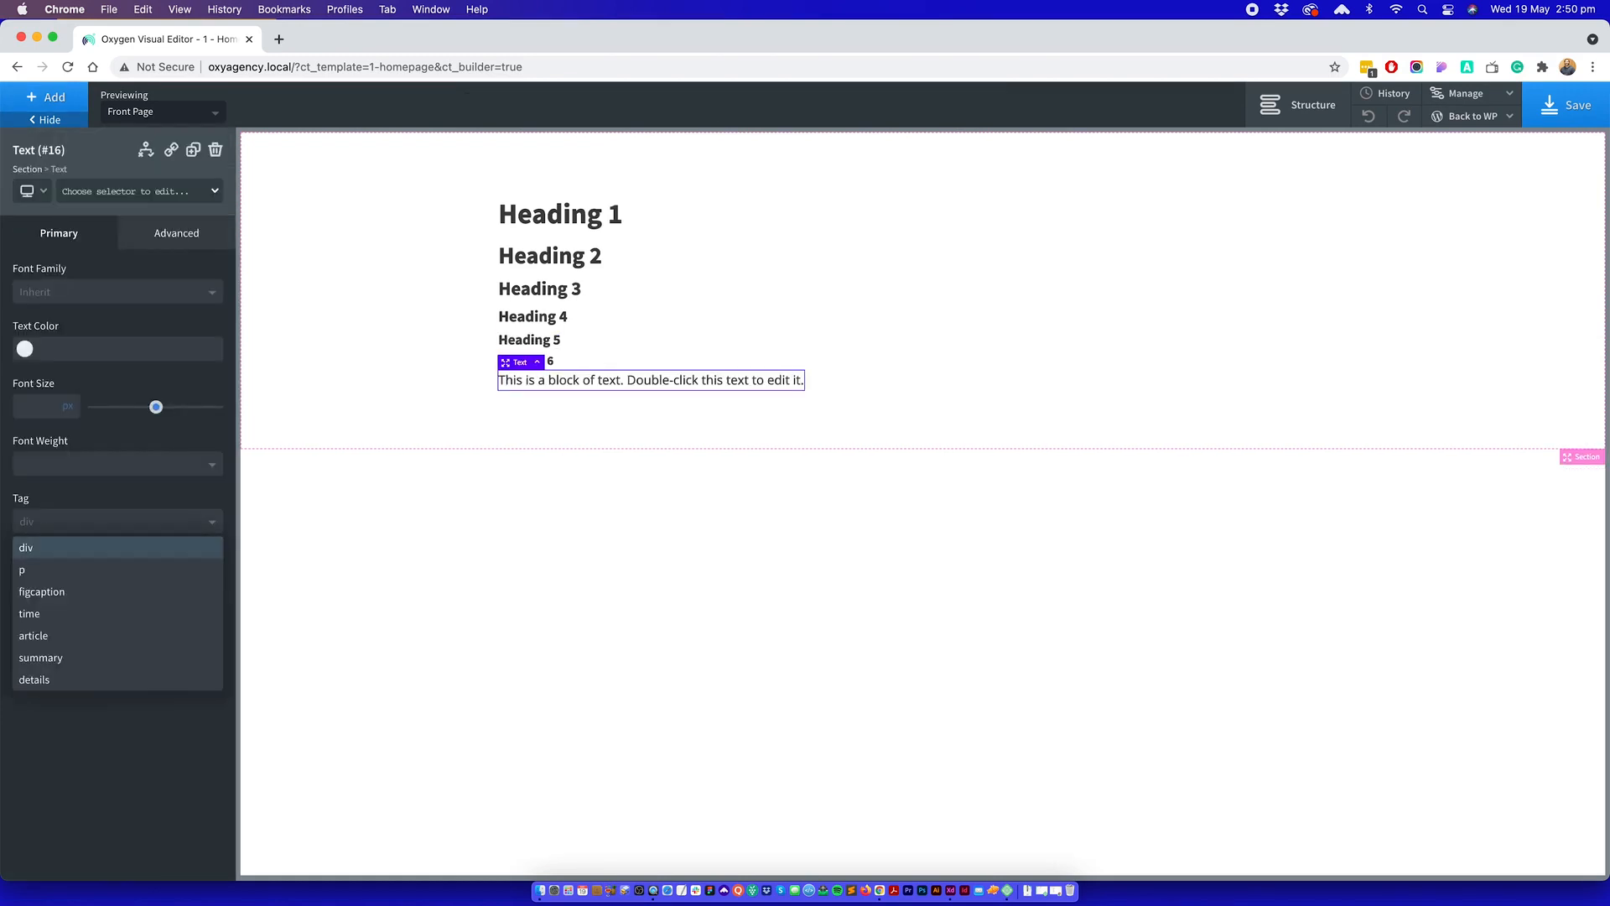
click(117, 570)
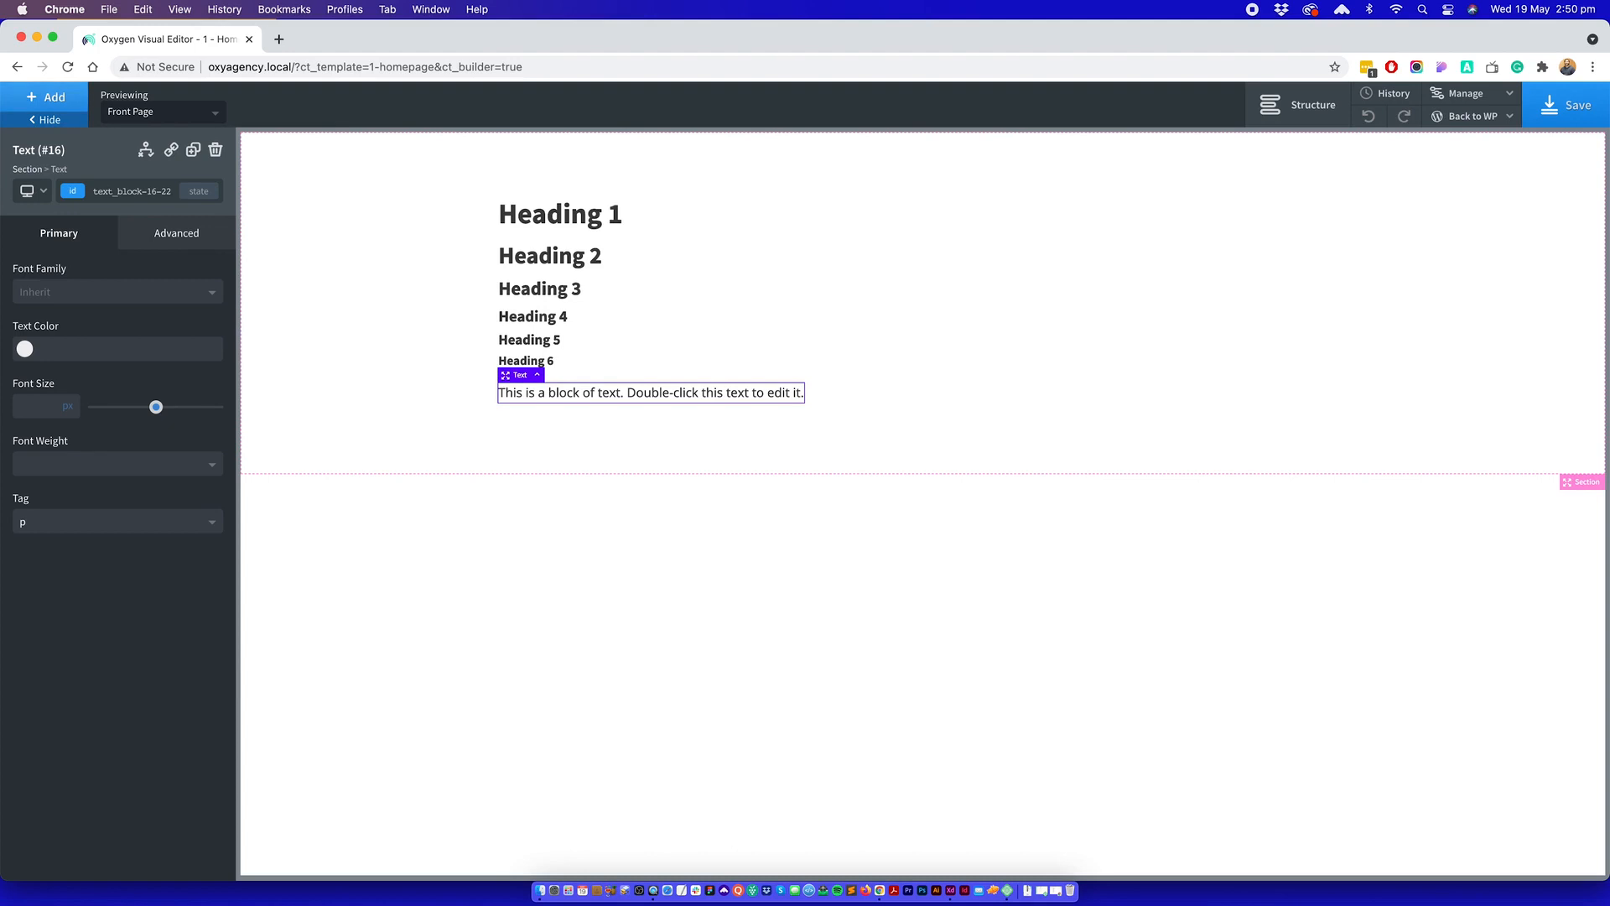
click(46, 97)
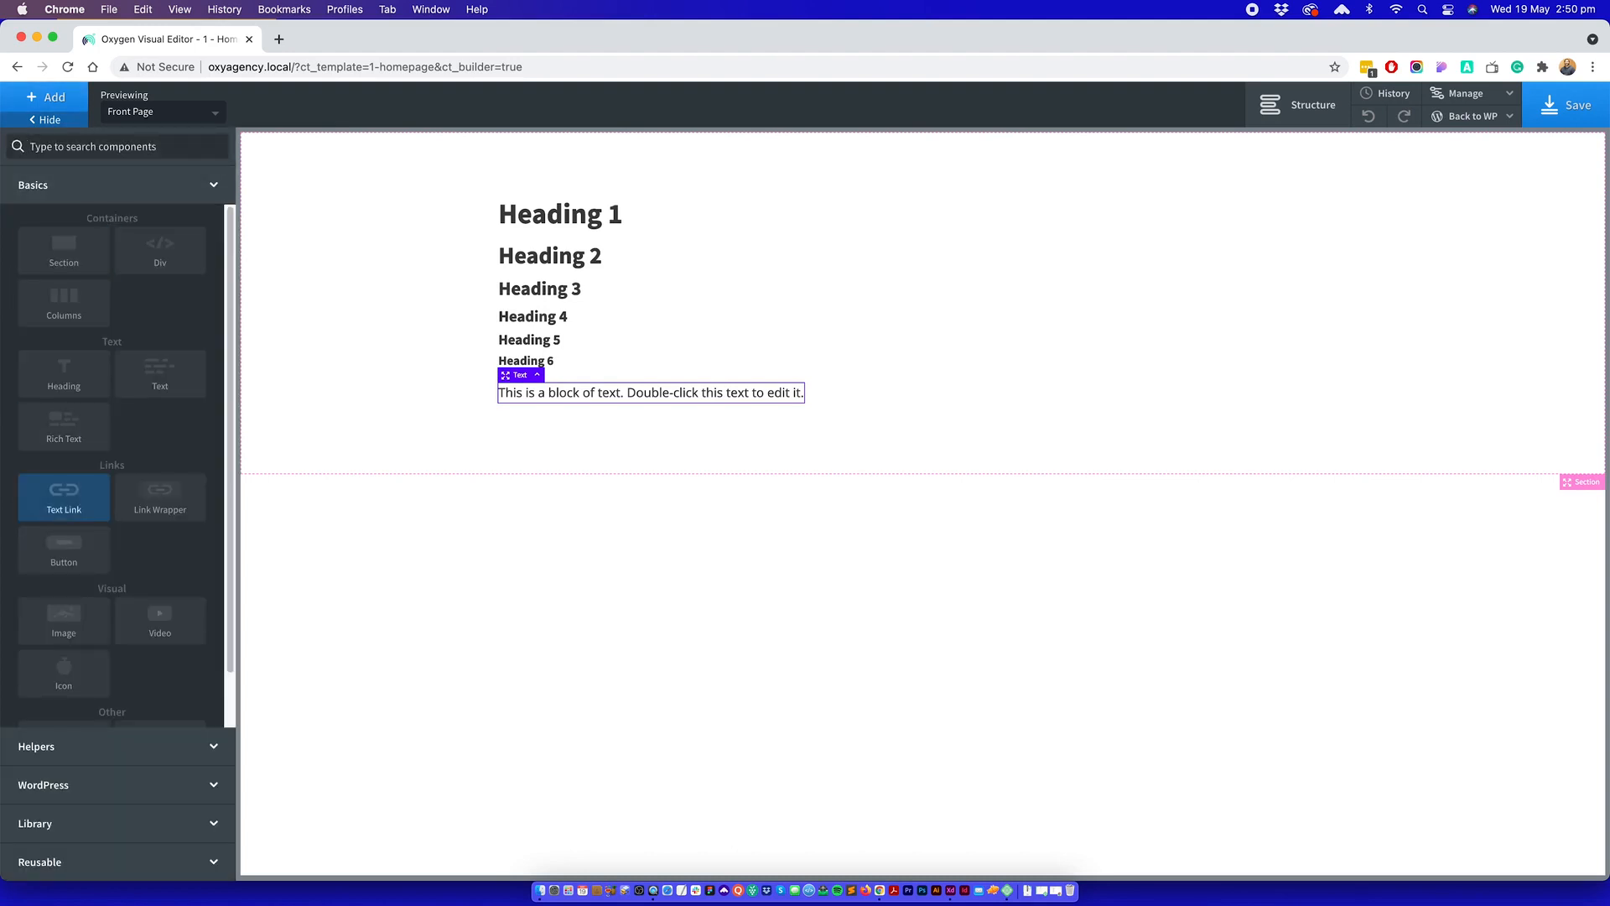
click(64, 498)
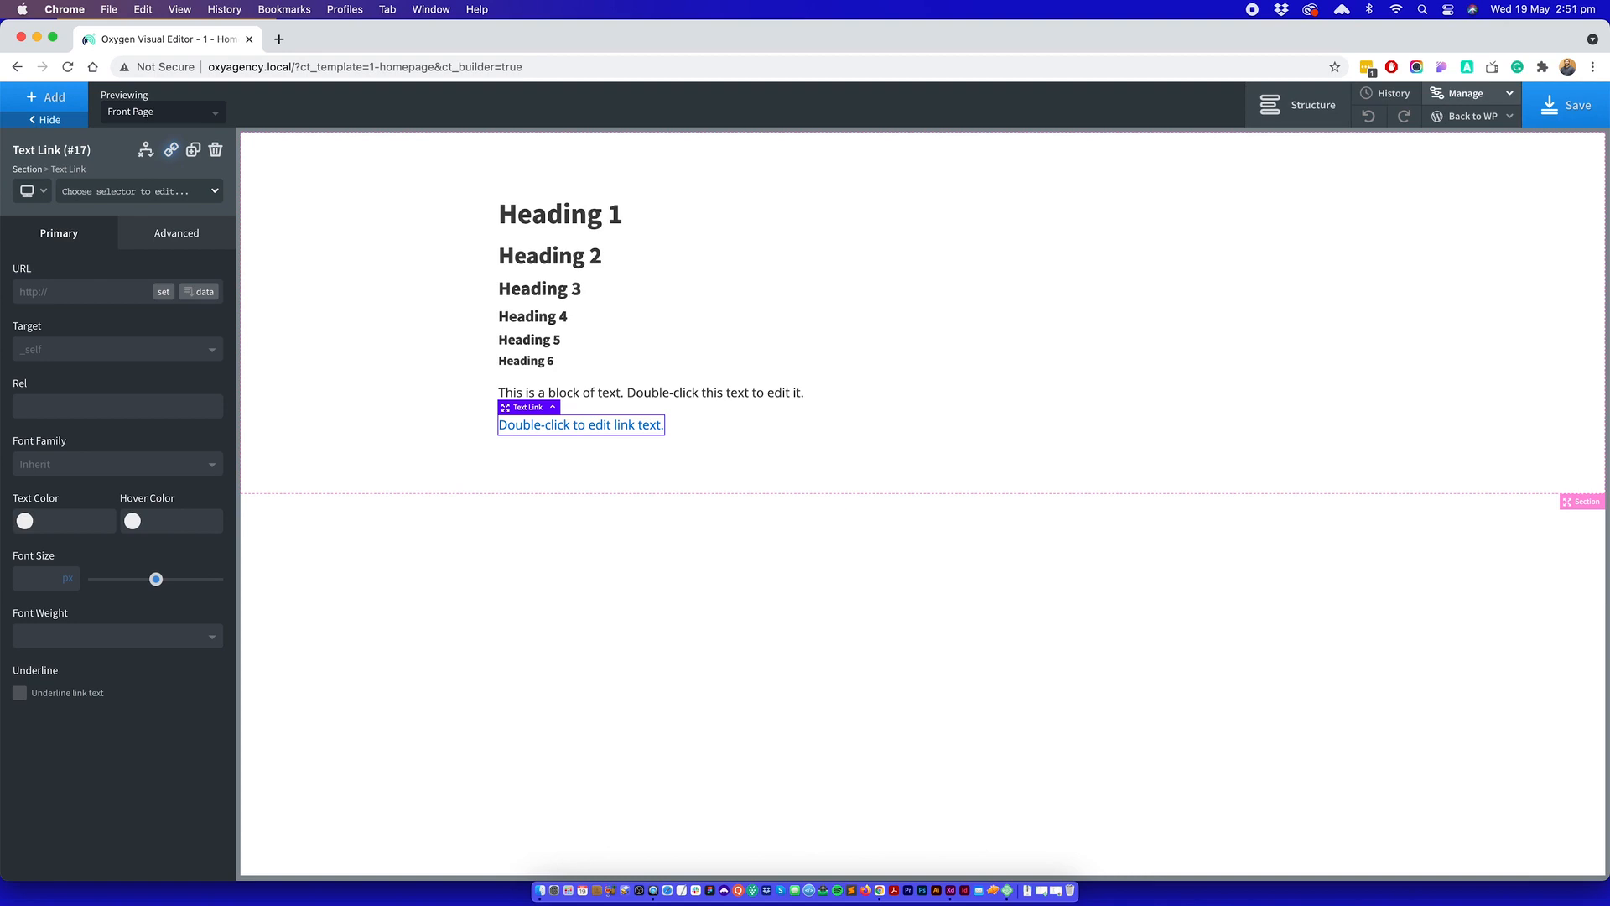
- Examine the builder's editor settings, page settings and the list of global style categories
click(1466, 93)
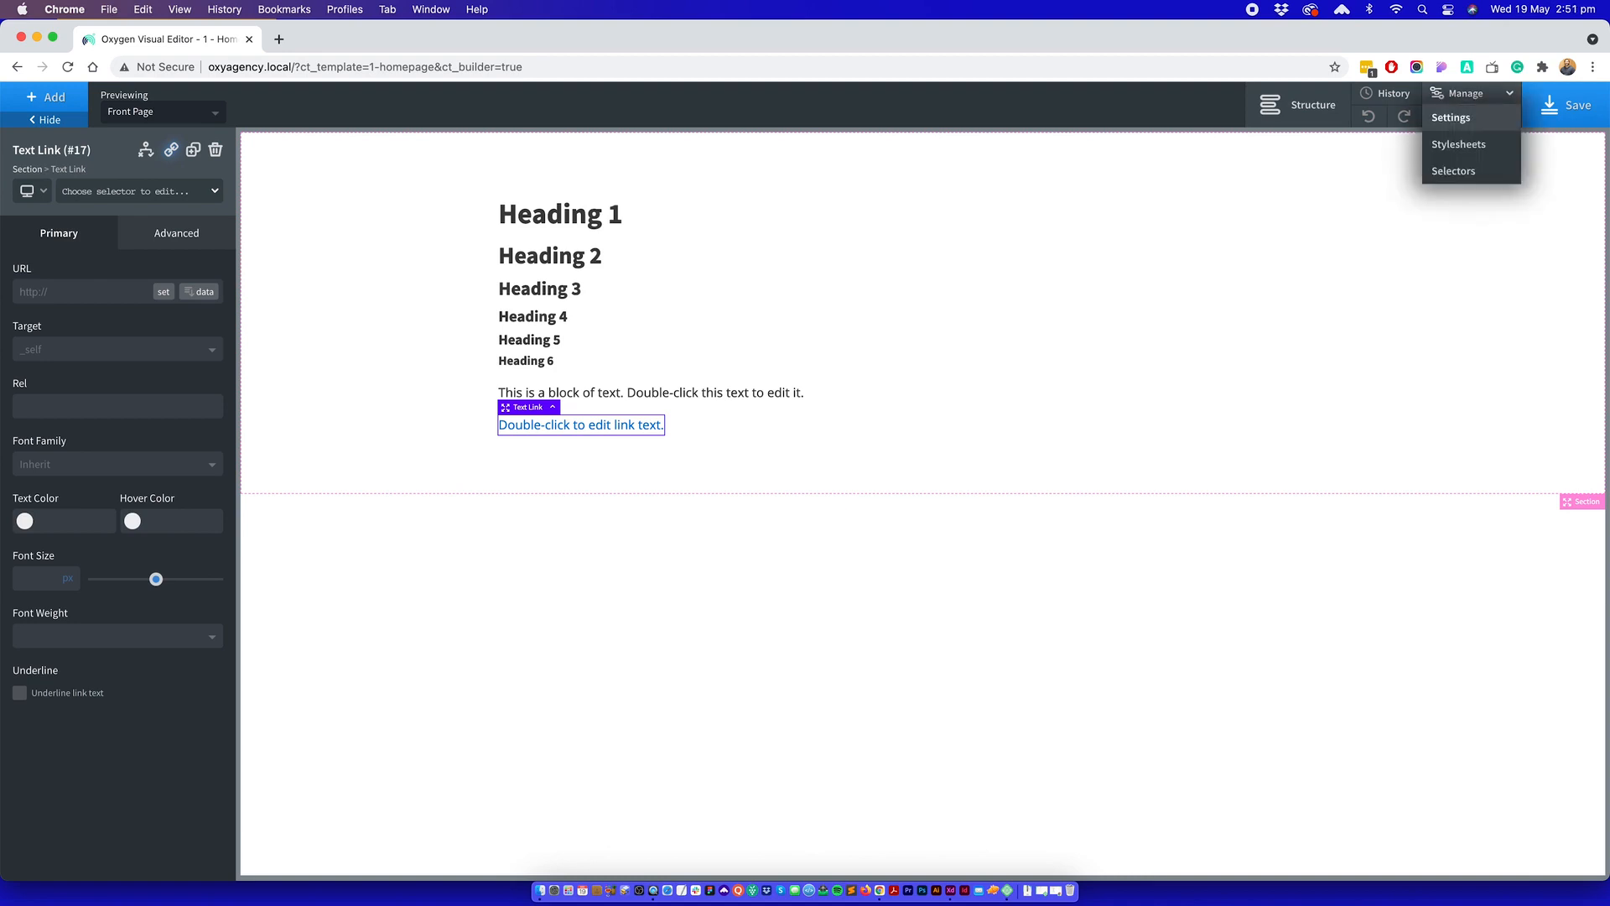
click(1451, 118)
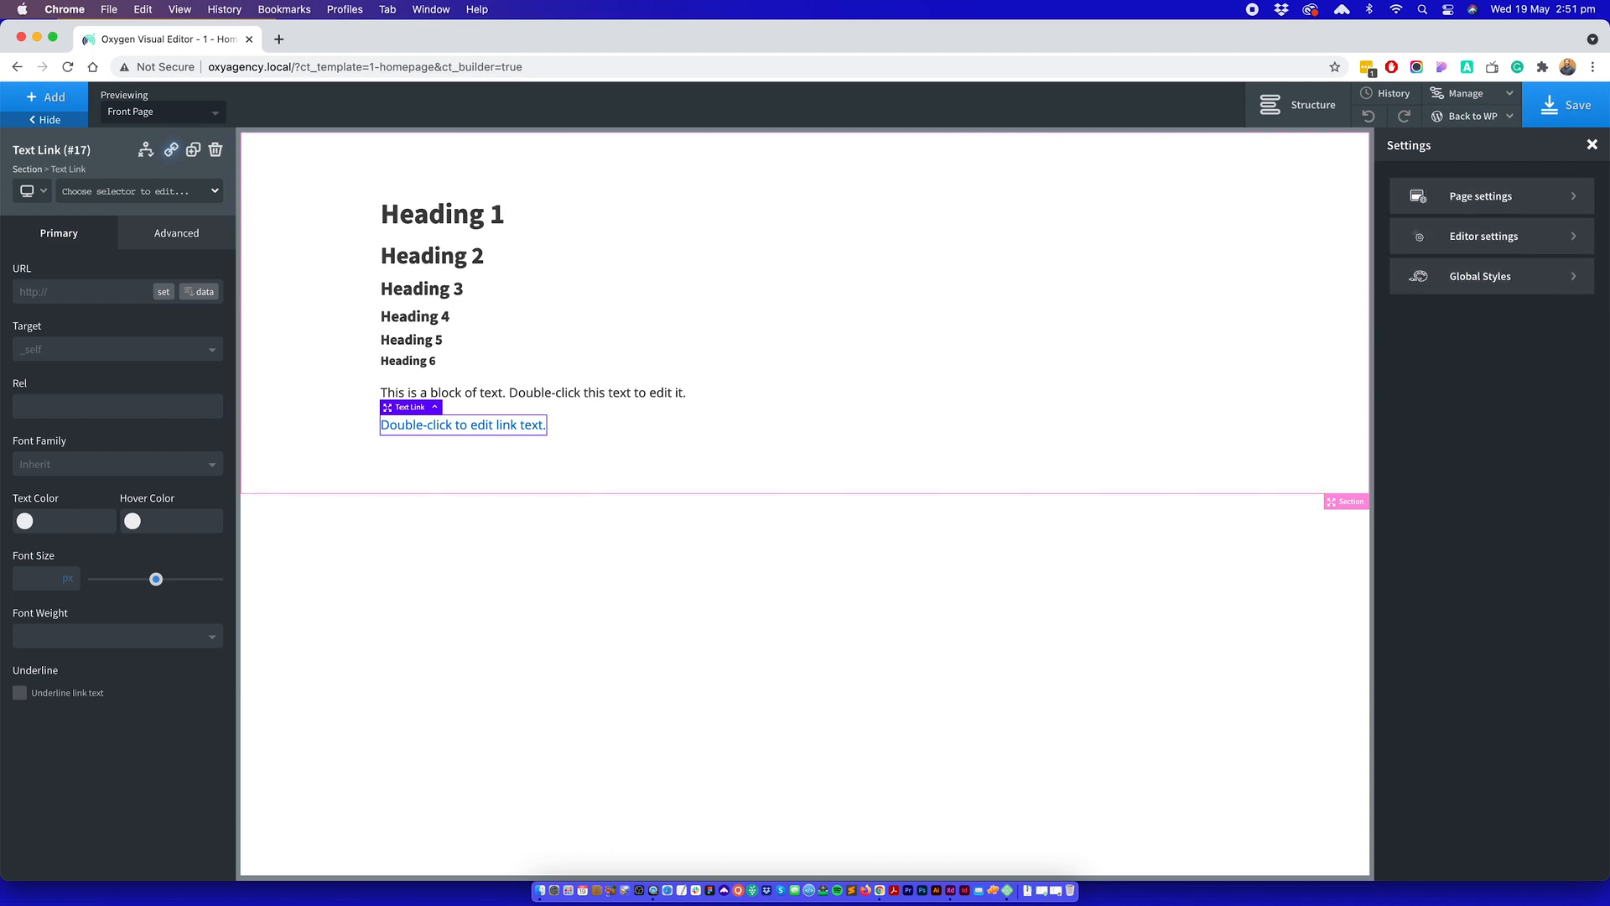
click(1483, 235)
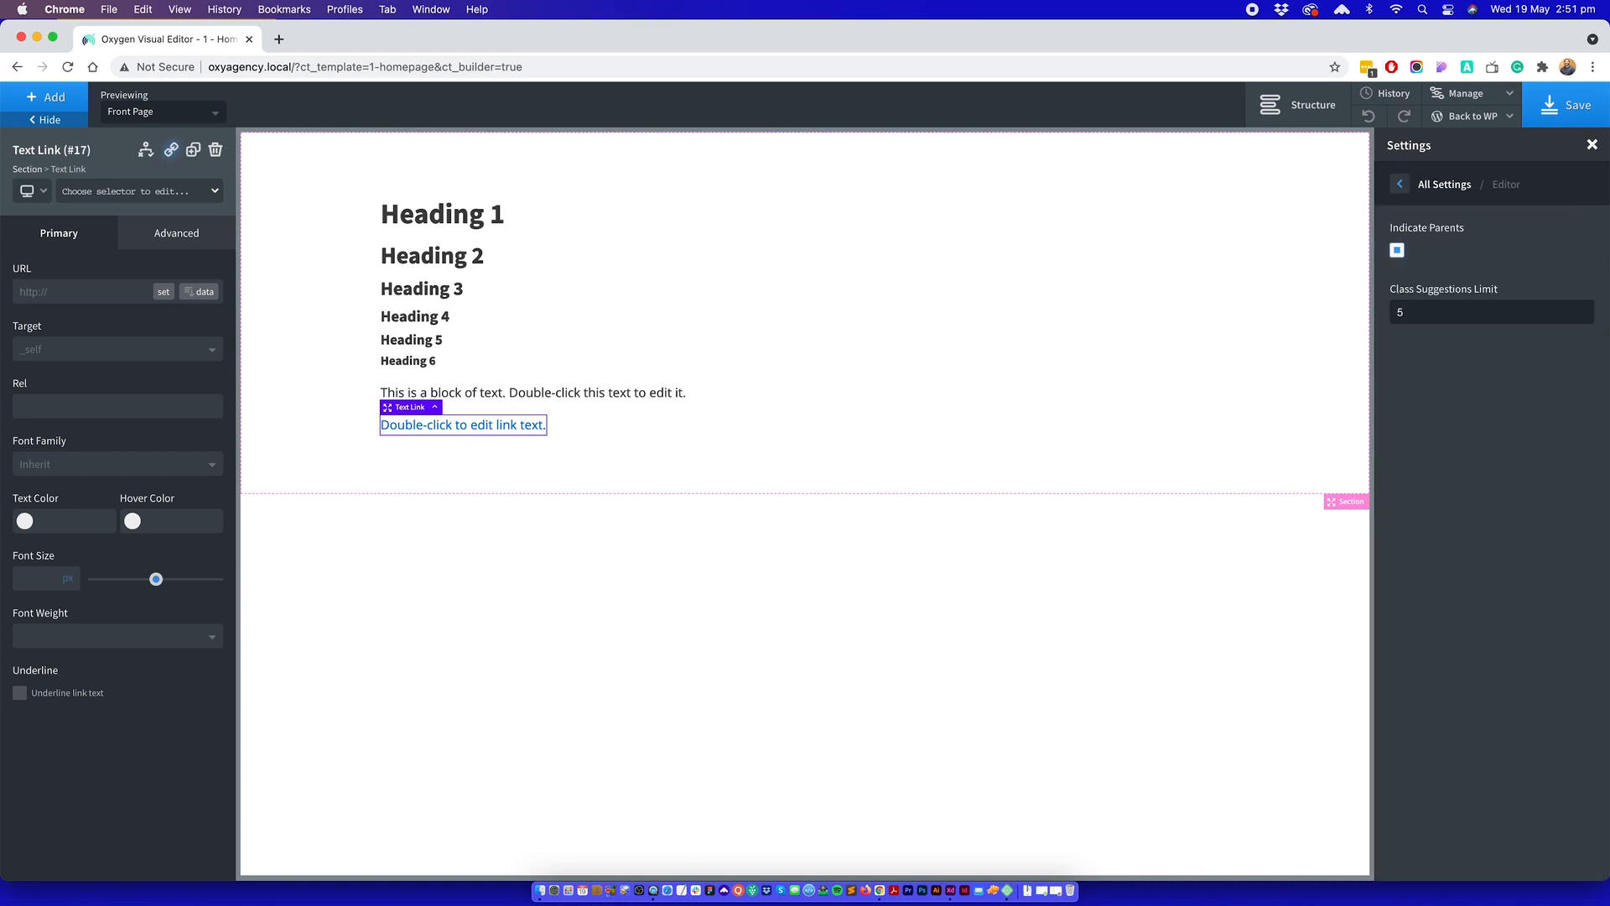
click(1399, 183)
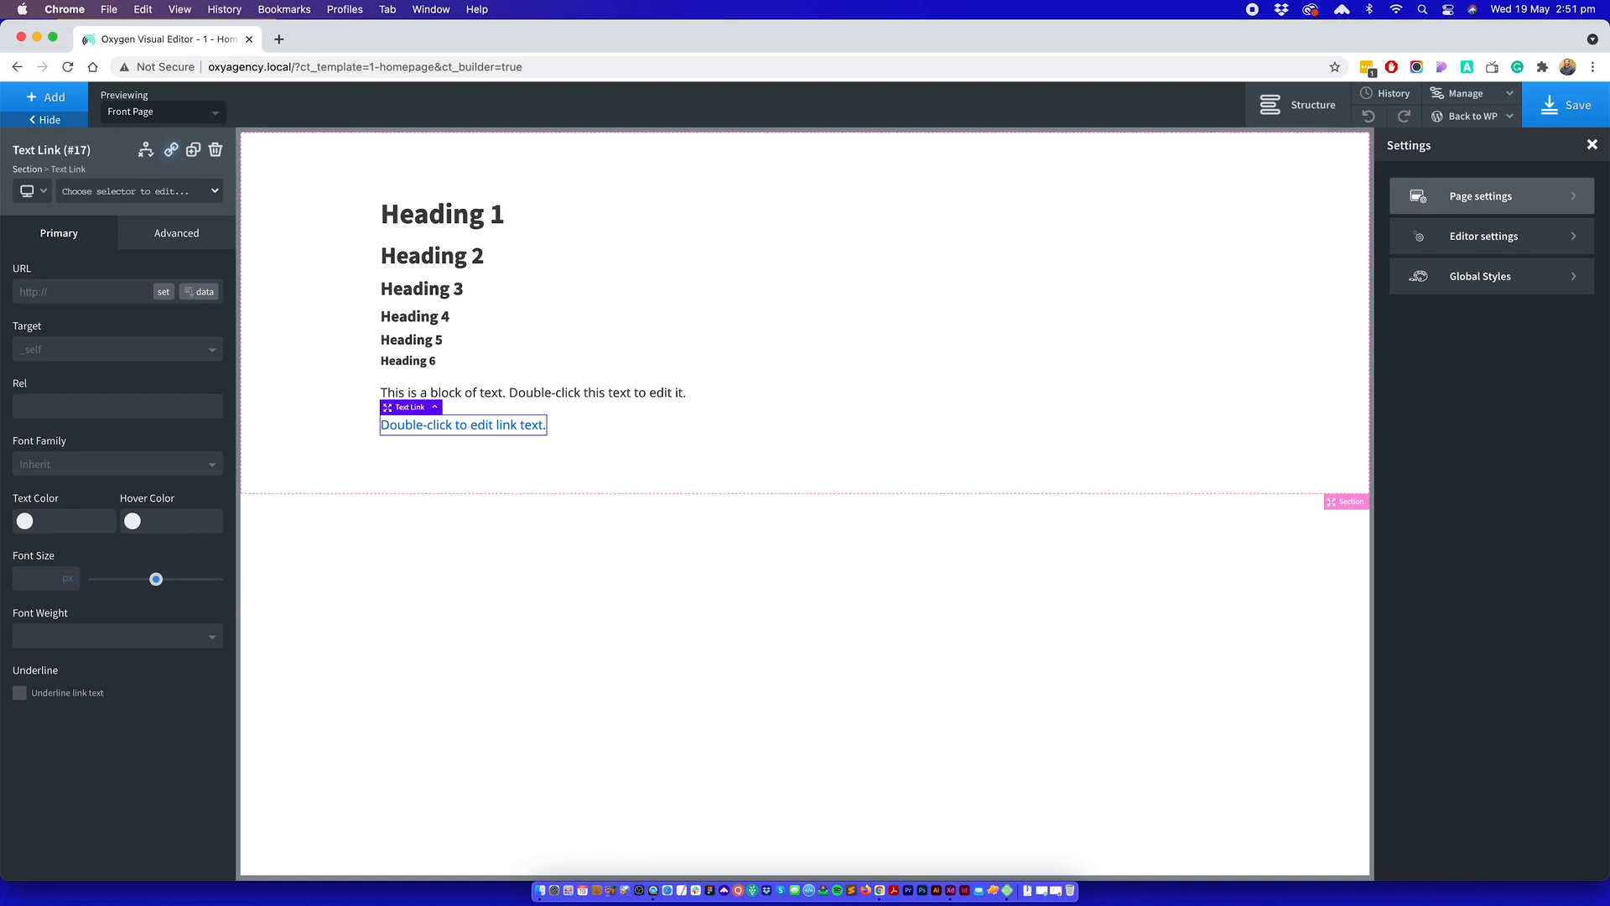
click(1481, 196)
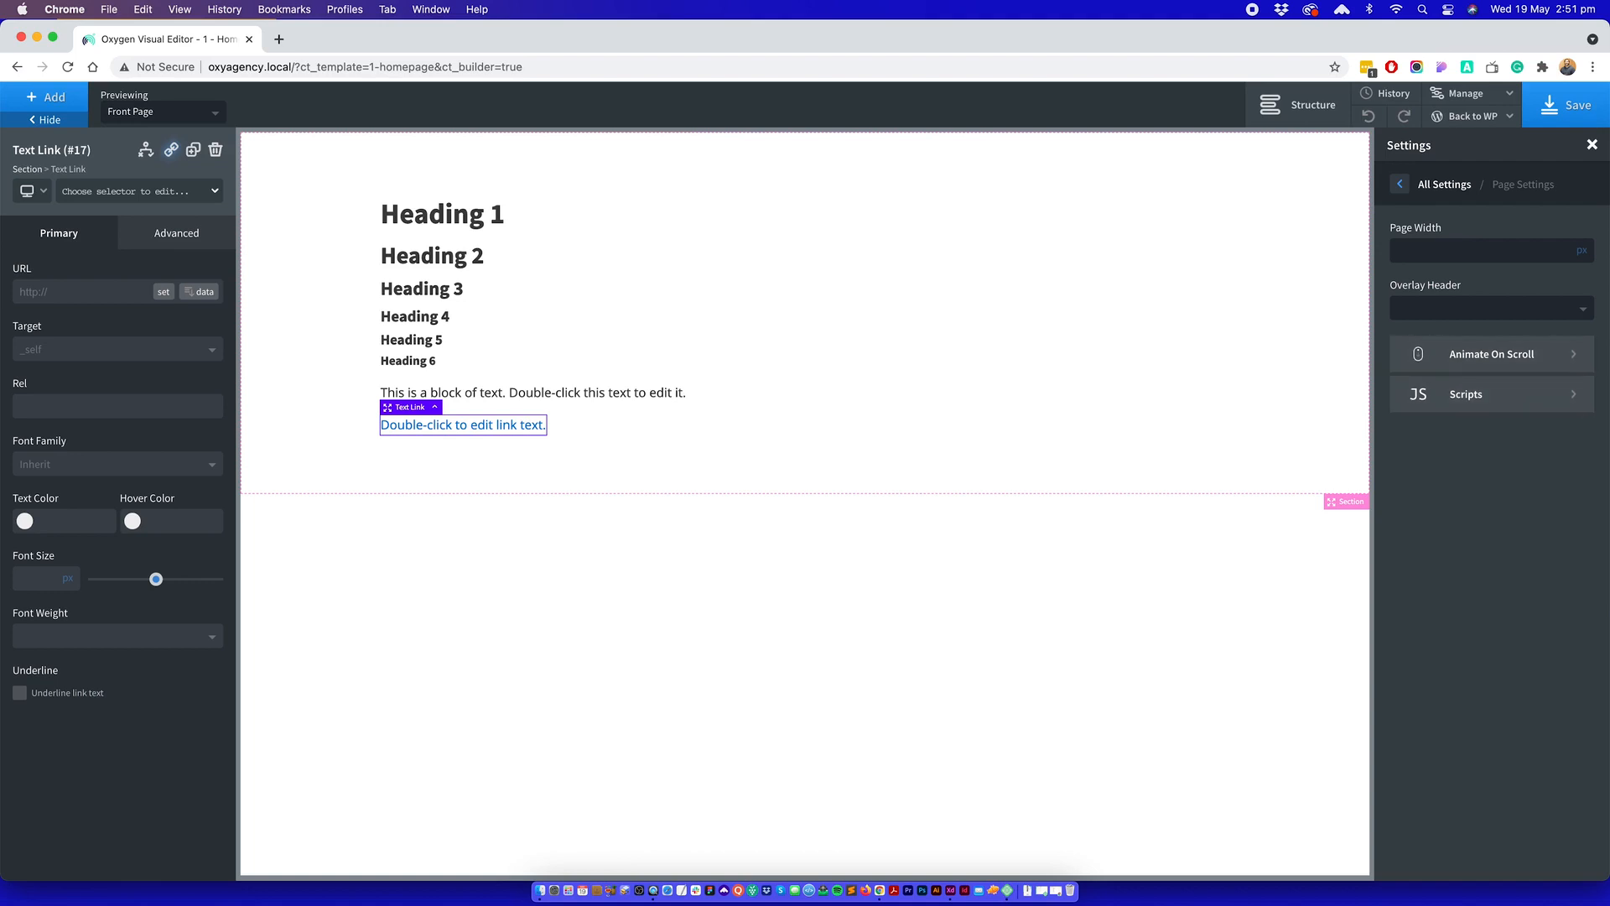
click(1399, 183)
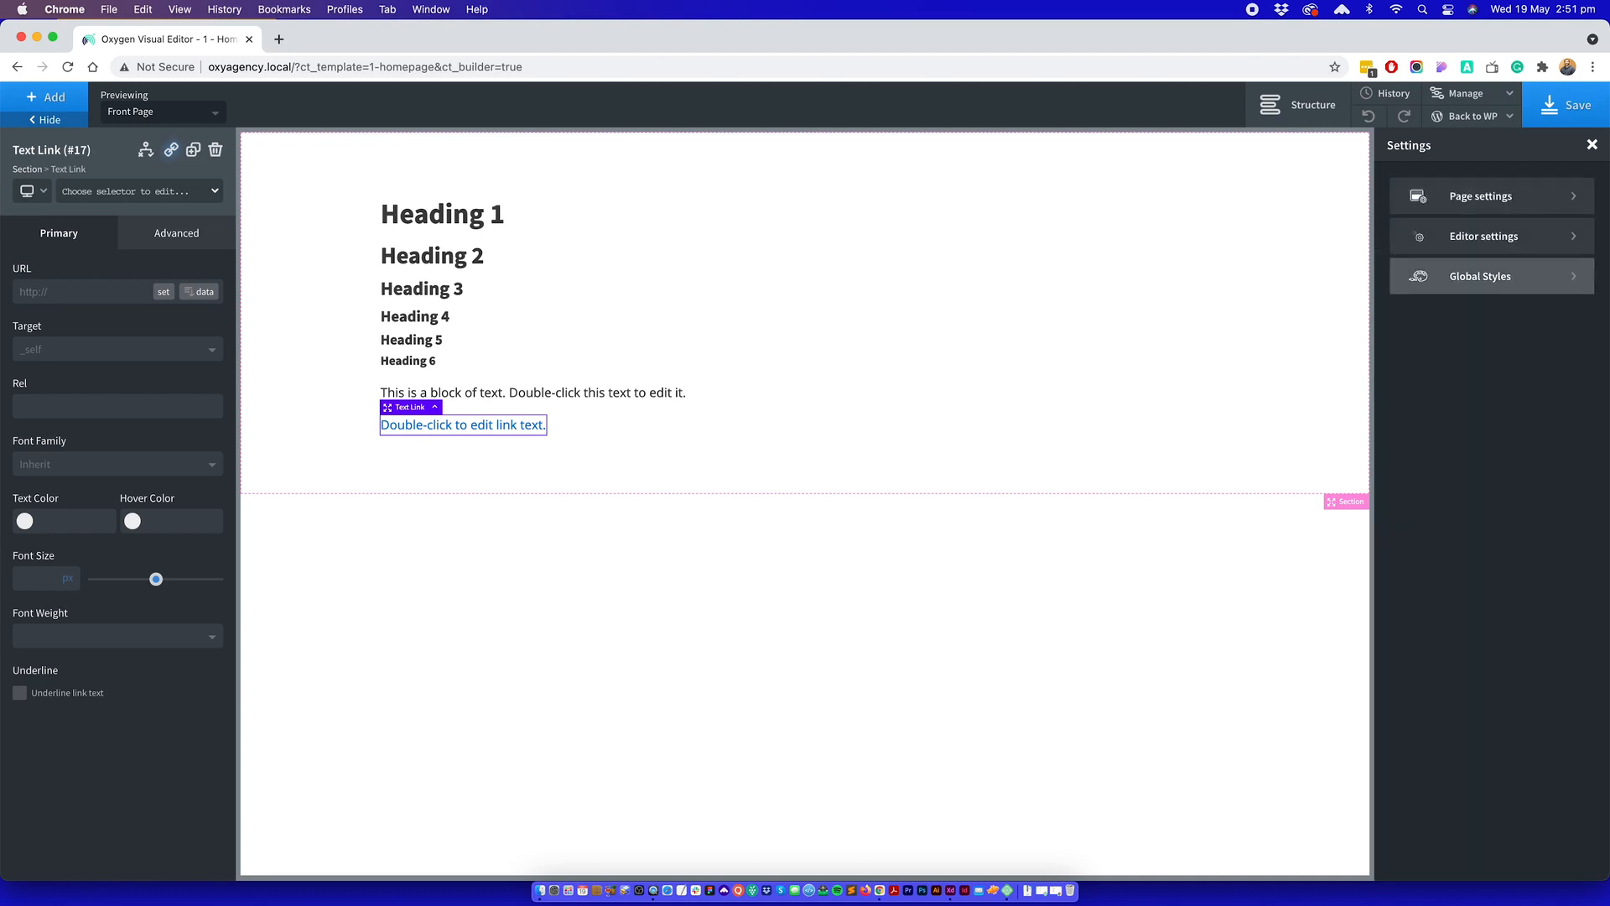
click(1480, 276)
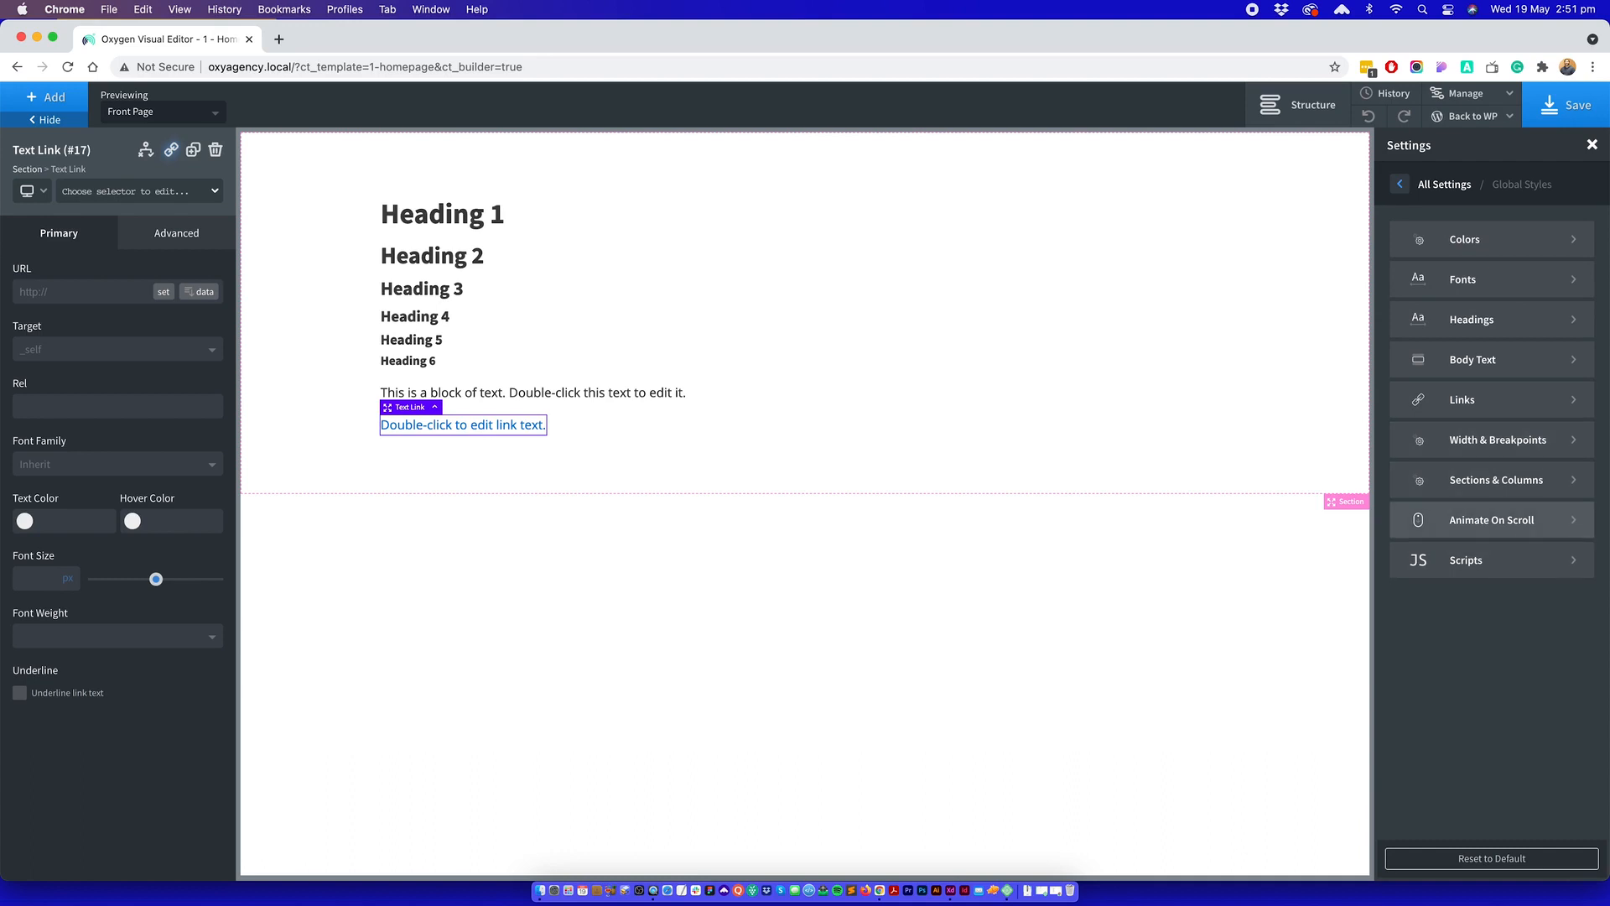
click(1400, 184)
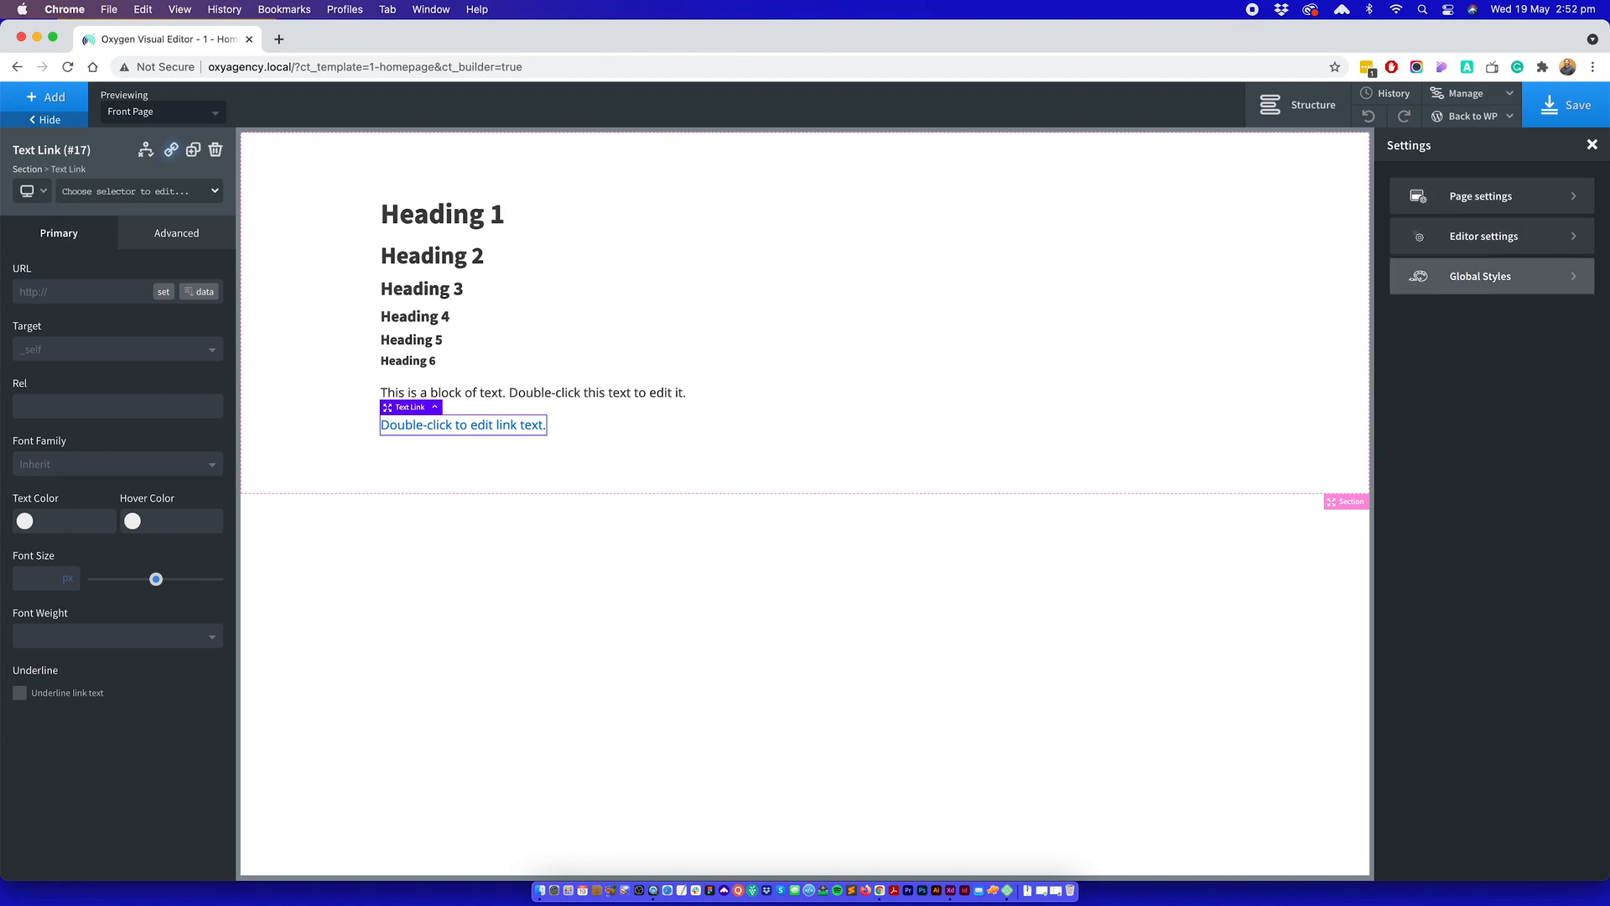
click(1480, 276)
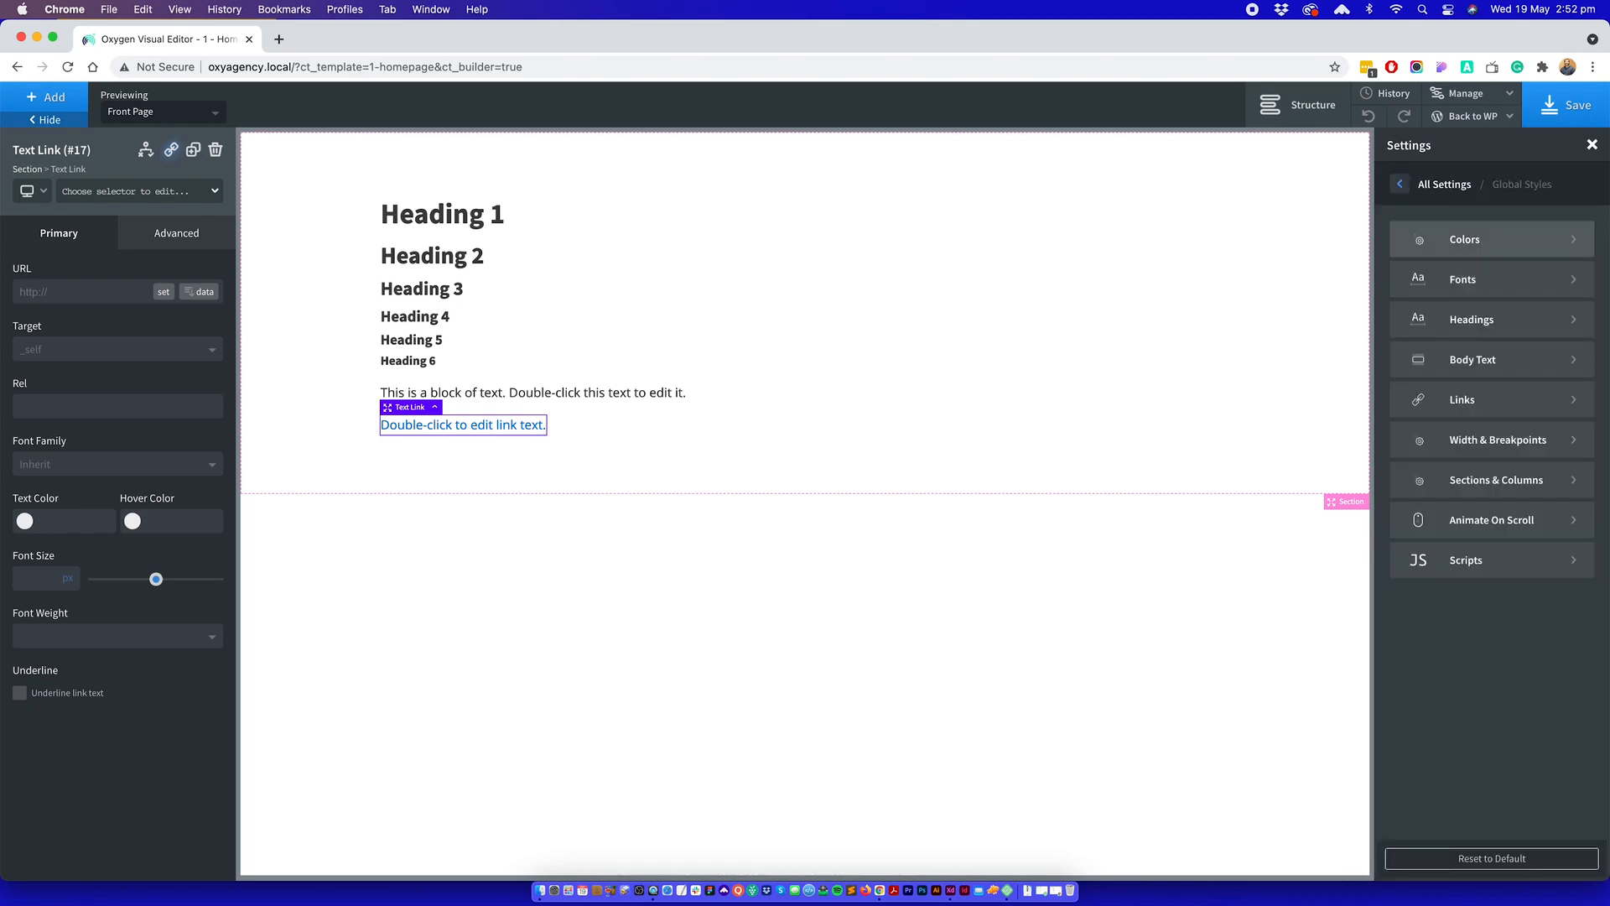
- Open the global color settings and switch to the OxygenAgency design in Adobe XD
click(1476, 239)
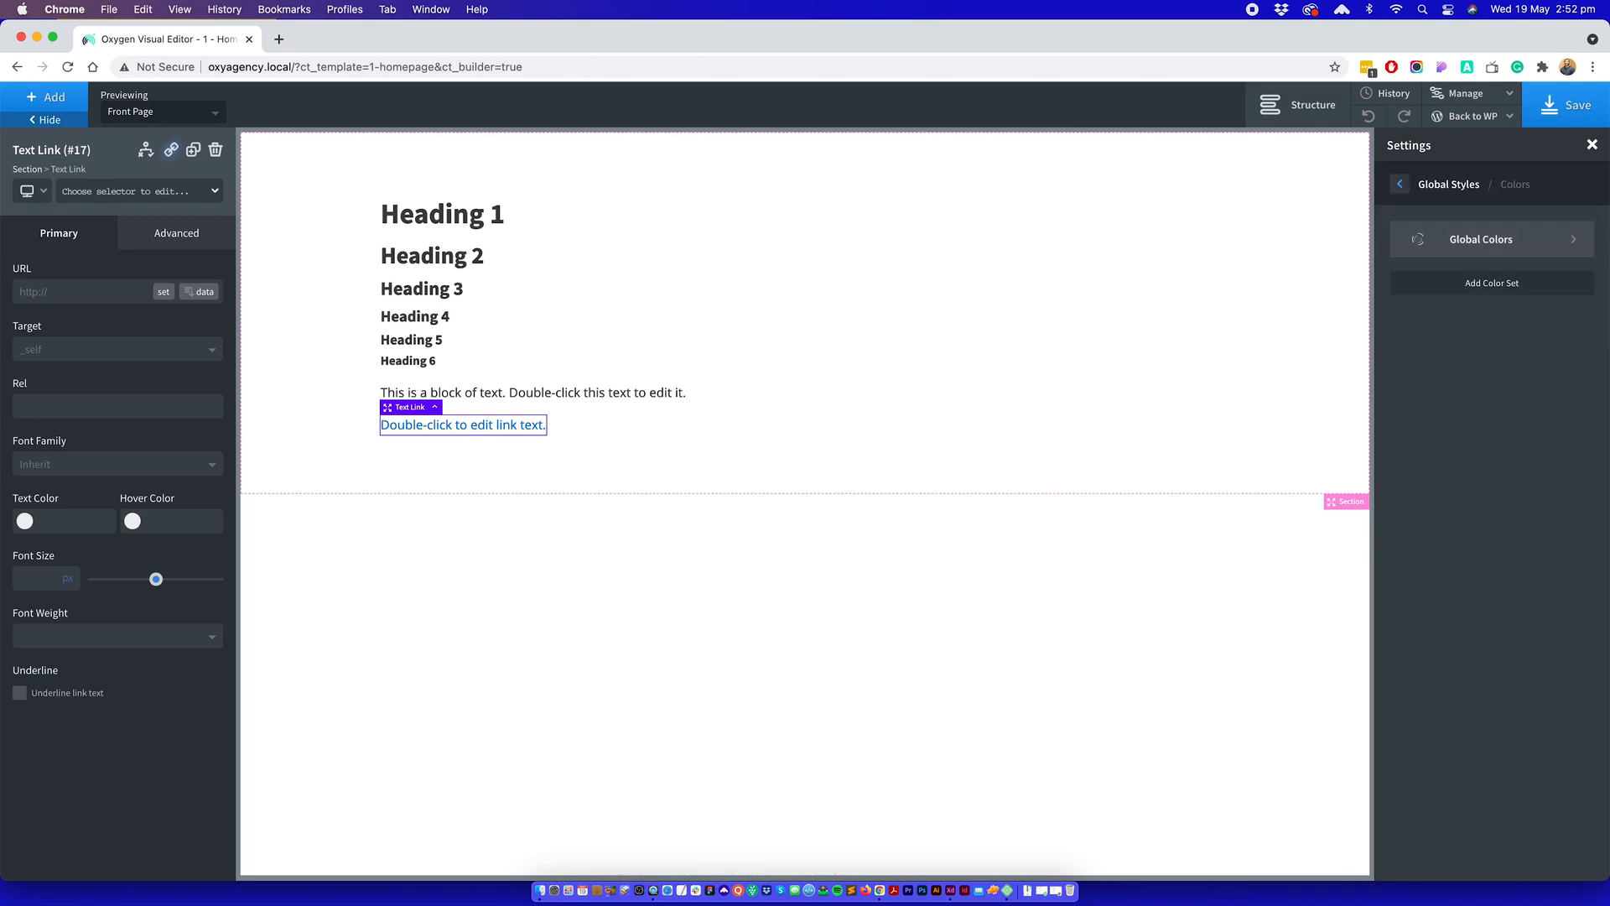
key(ctrl+Up)
click(120, 186)
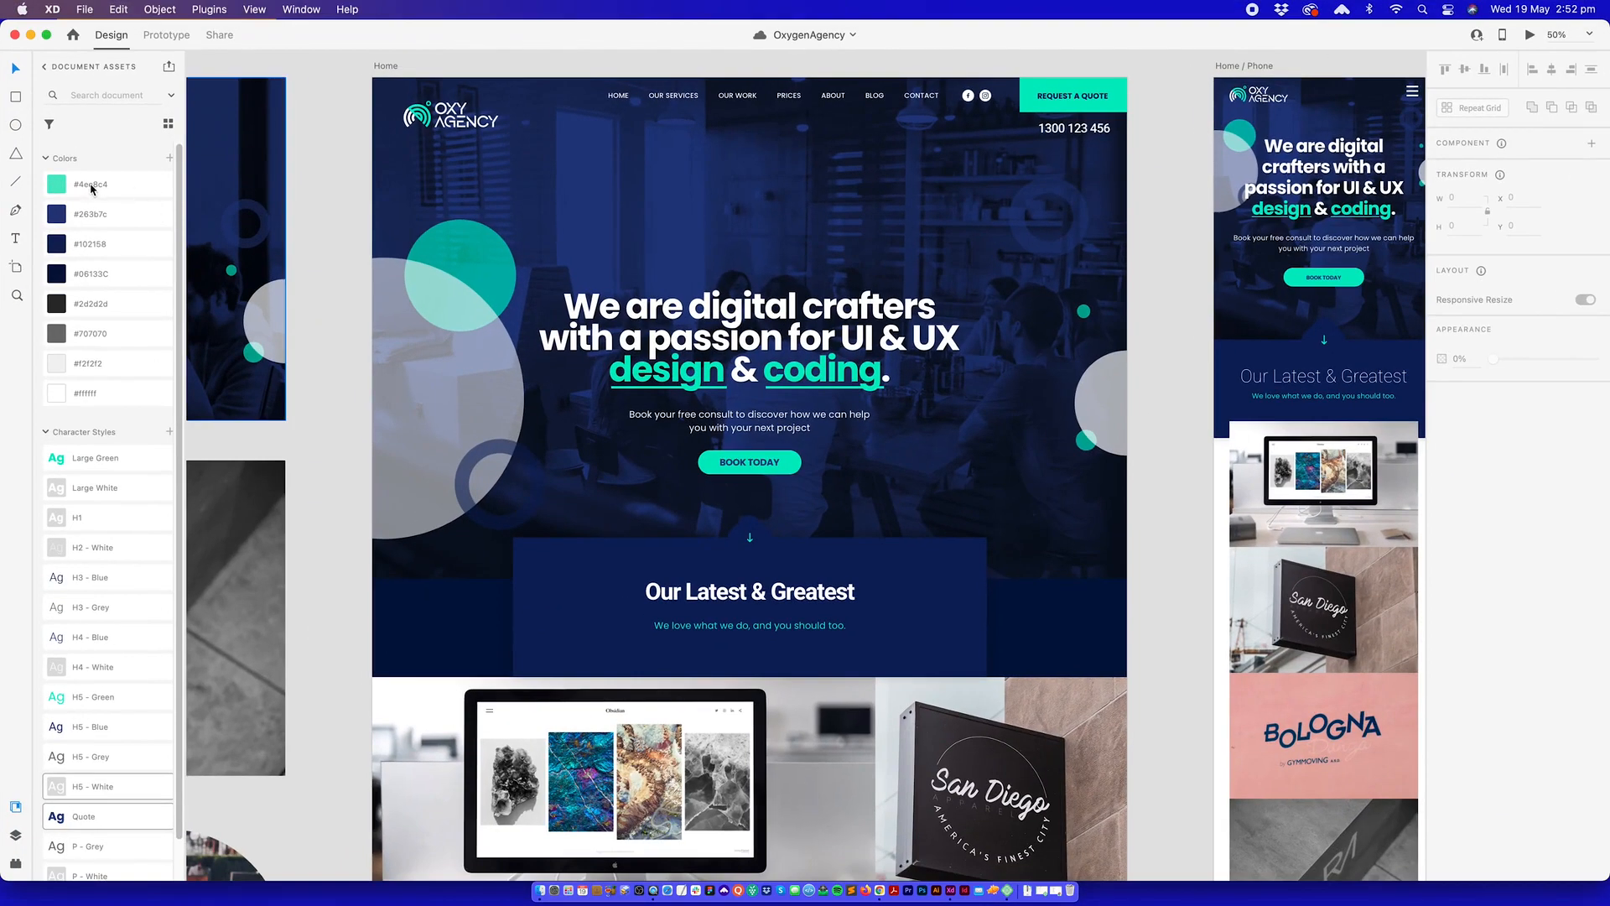
double_click(90, 185)
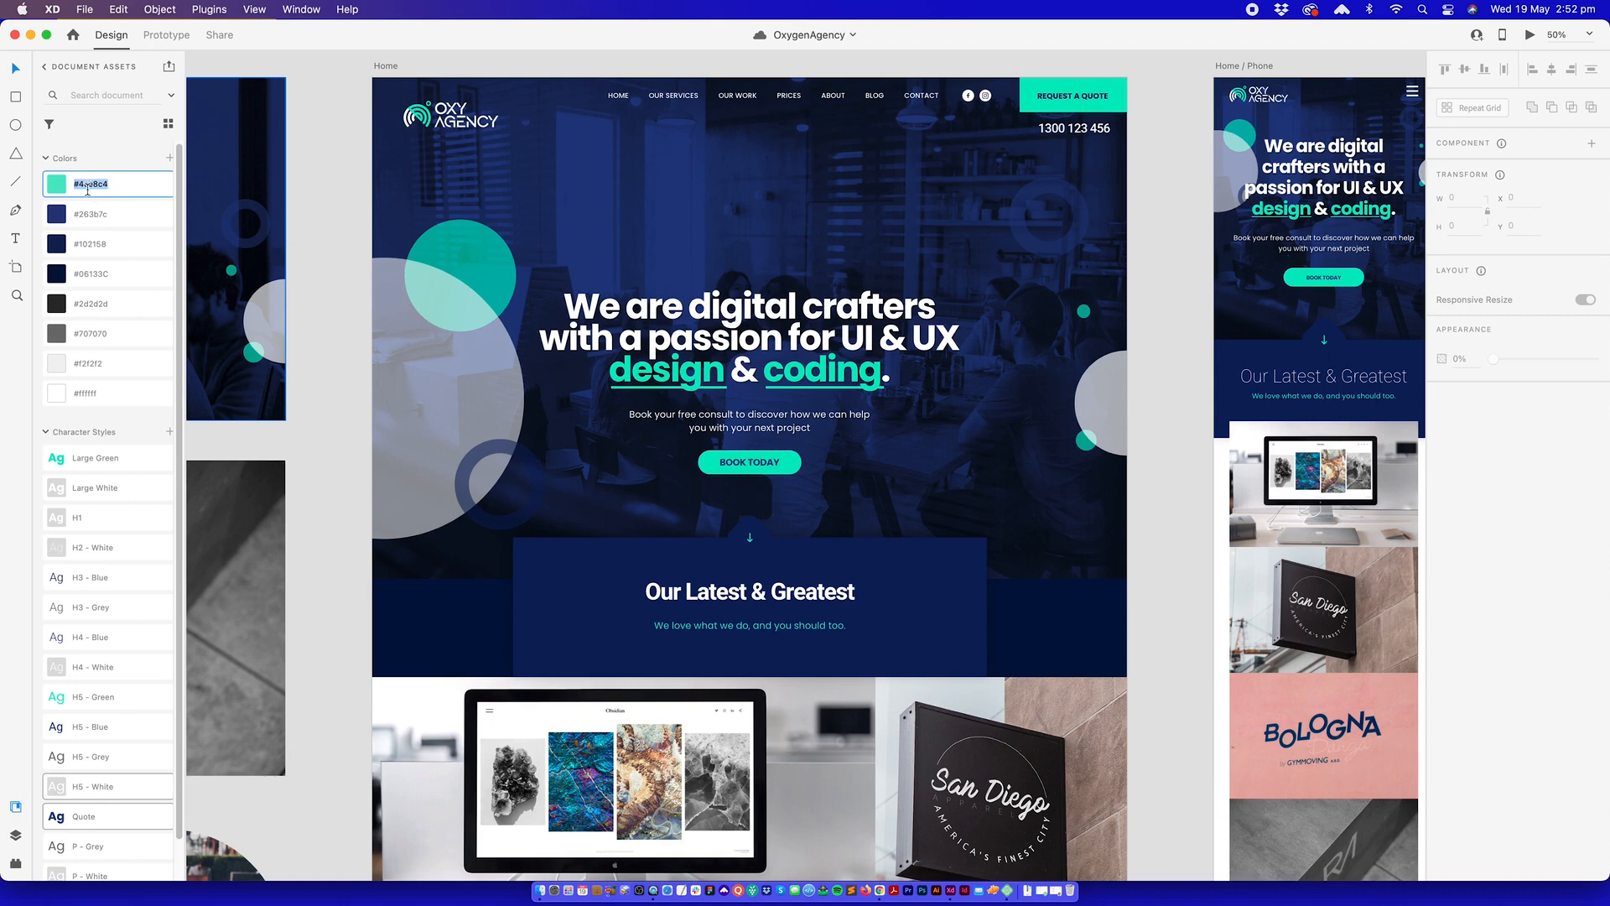
key(Escape)
right_click(124, 190)
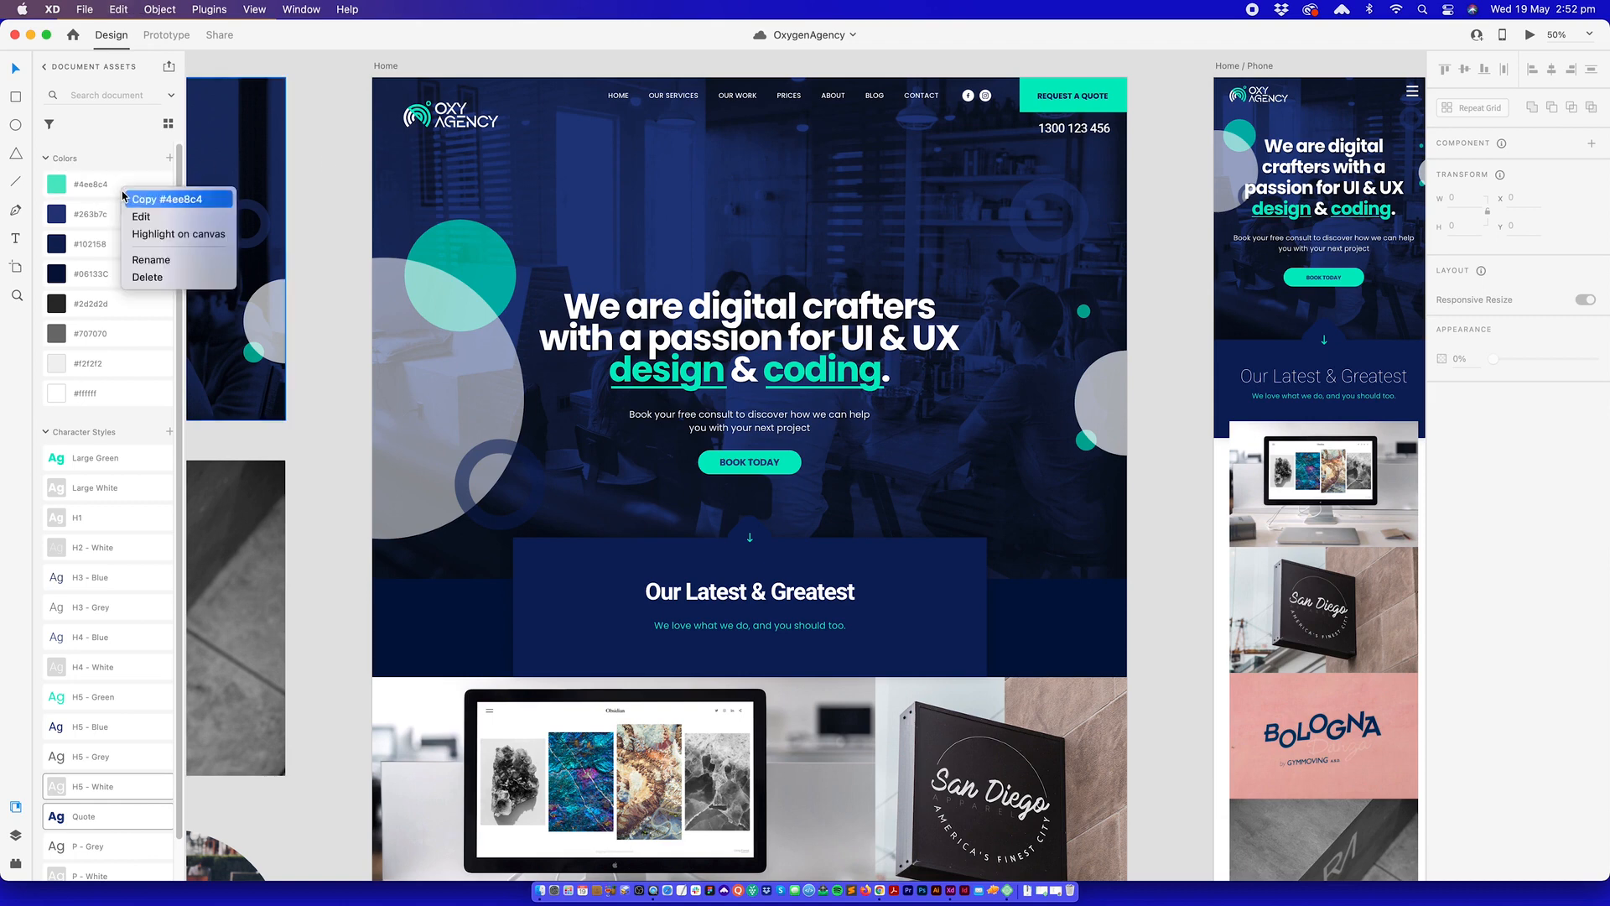
click(142, 217)
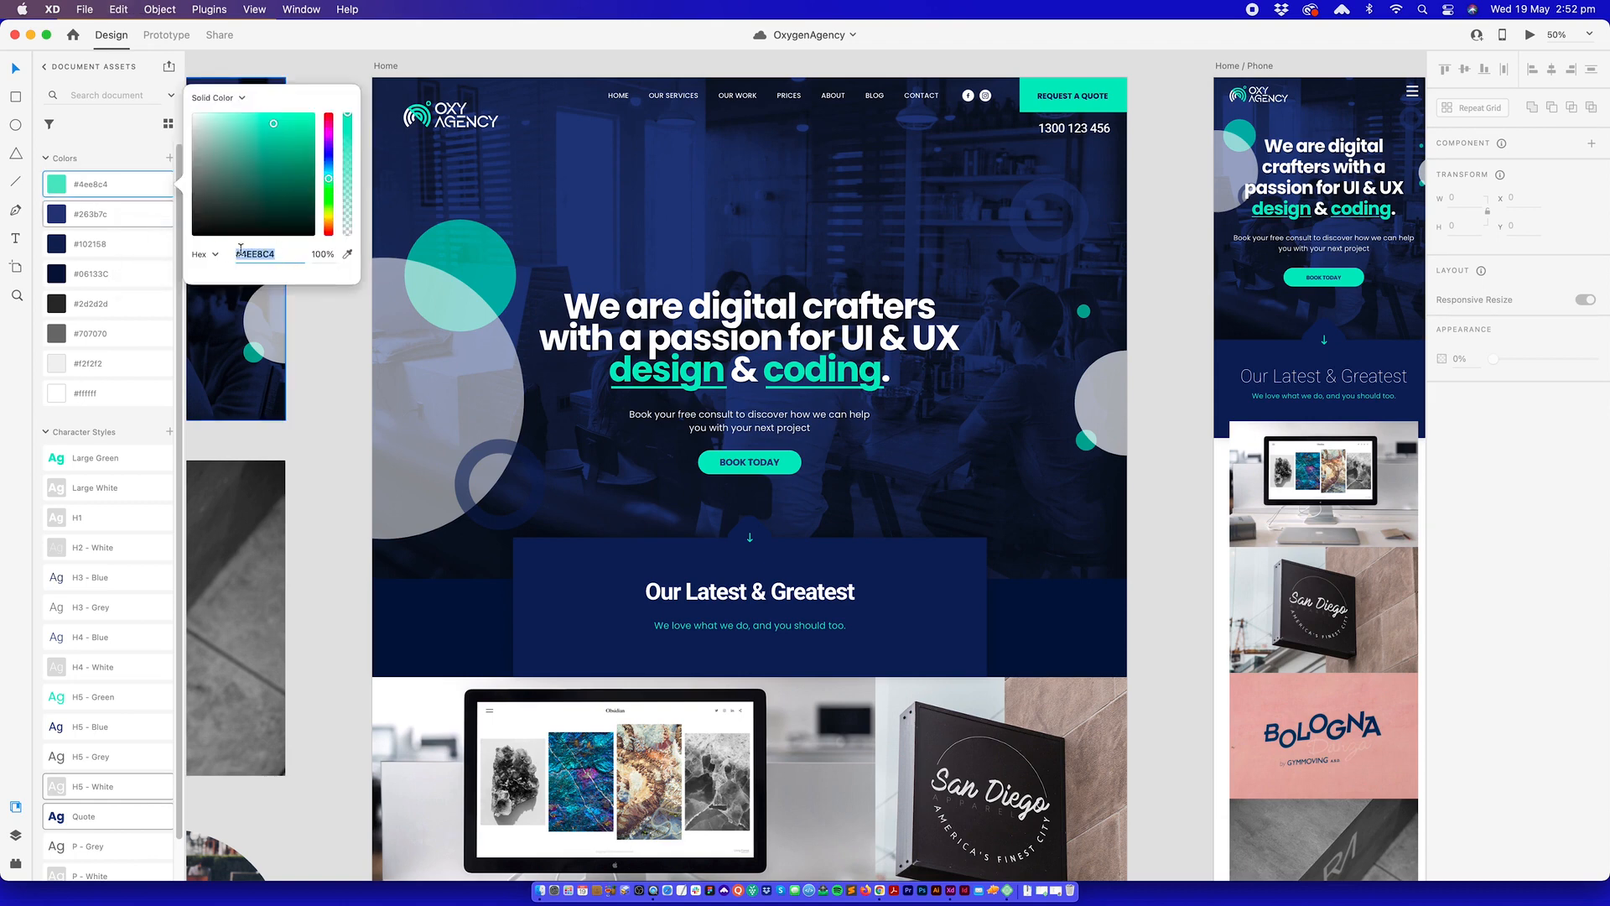
click(319, 307)
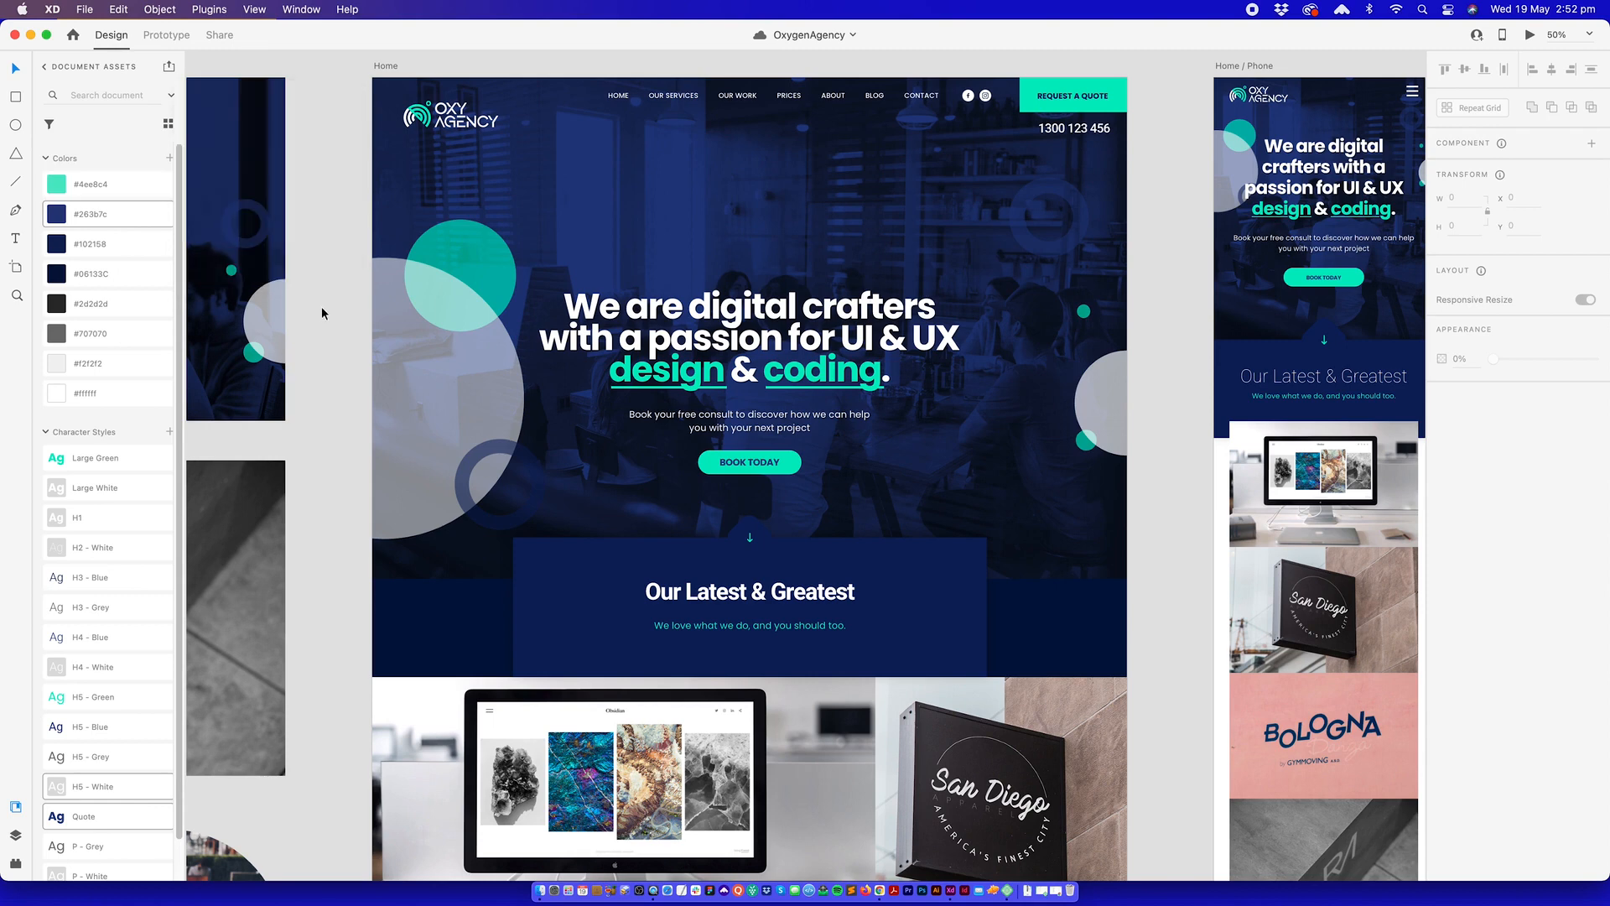
- Copy the hex code #4ee8c4 of the teal color in the document assets
click(118, 192)
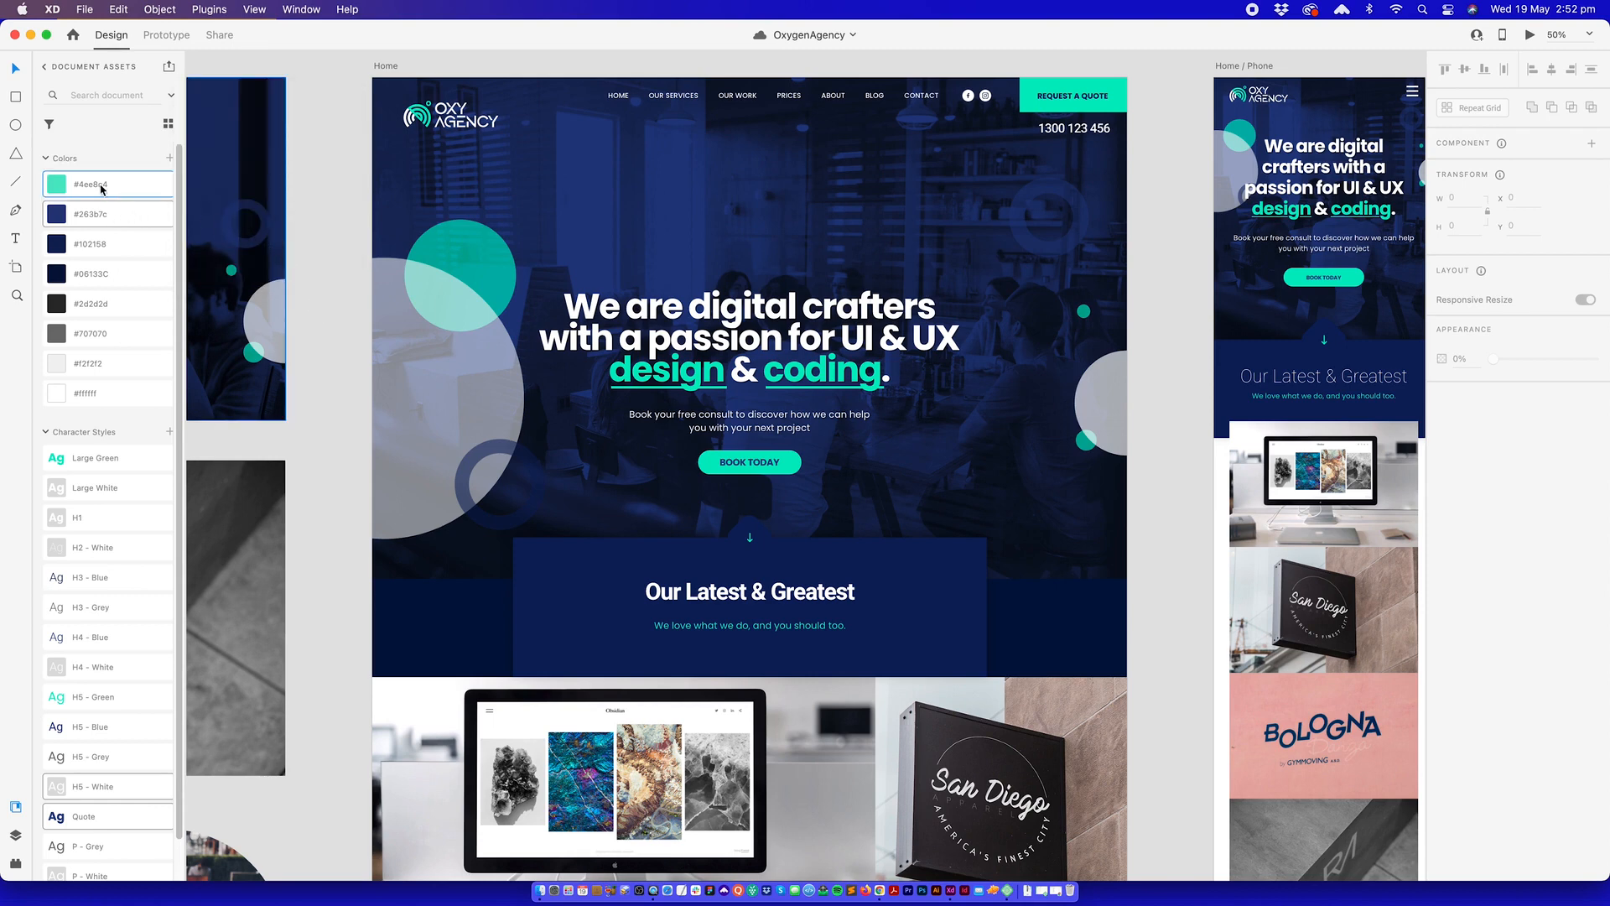
double_click(102, 186)
key(super+c)
- Switch back to Oxygen and add a color named "Brand Highlight" with the value #4ee8c4 to the Global Colors set
key(ctrl+Up)
click(744, 384)
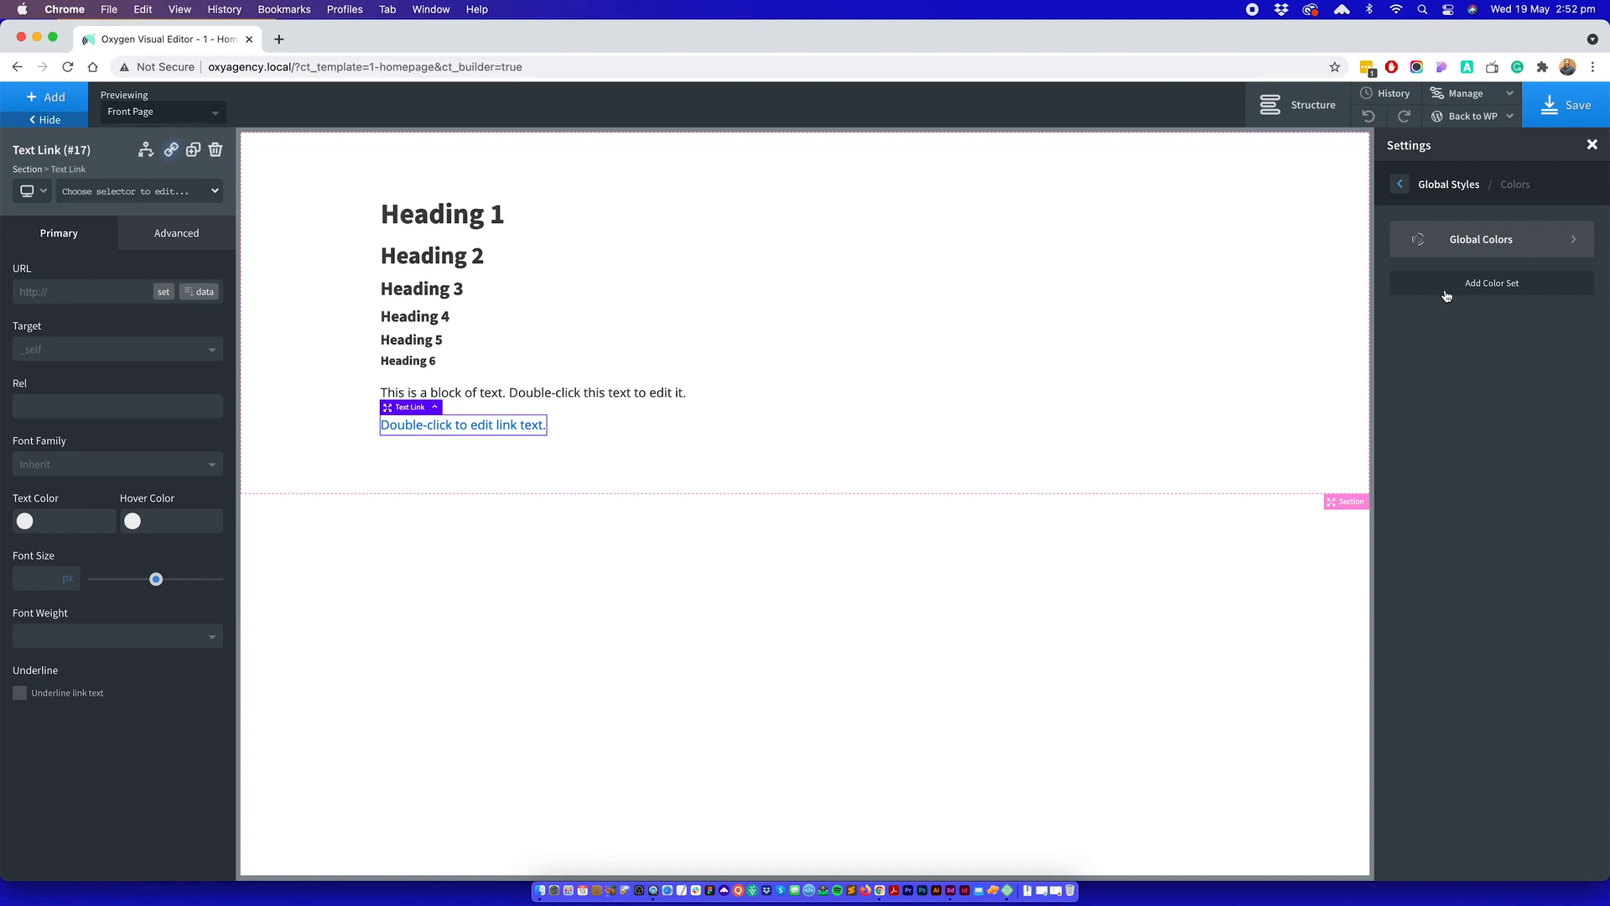
click(1459, 248)
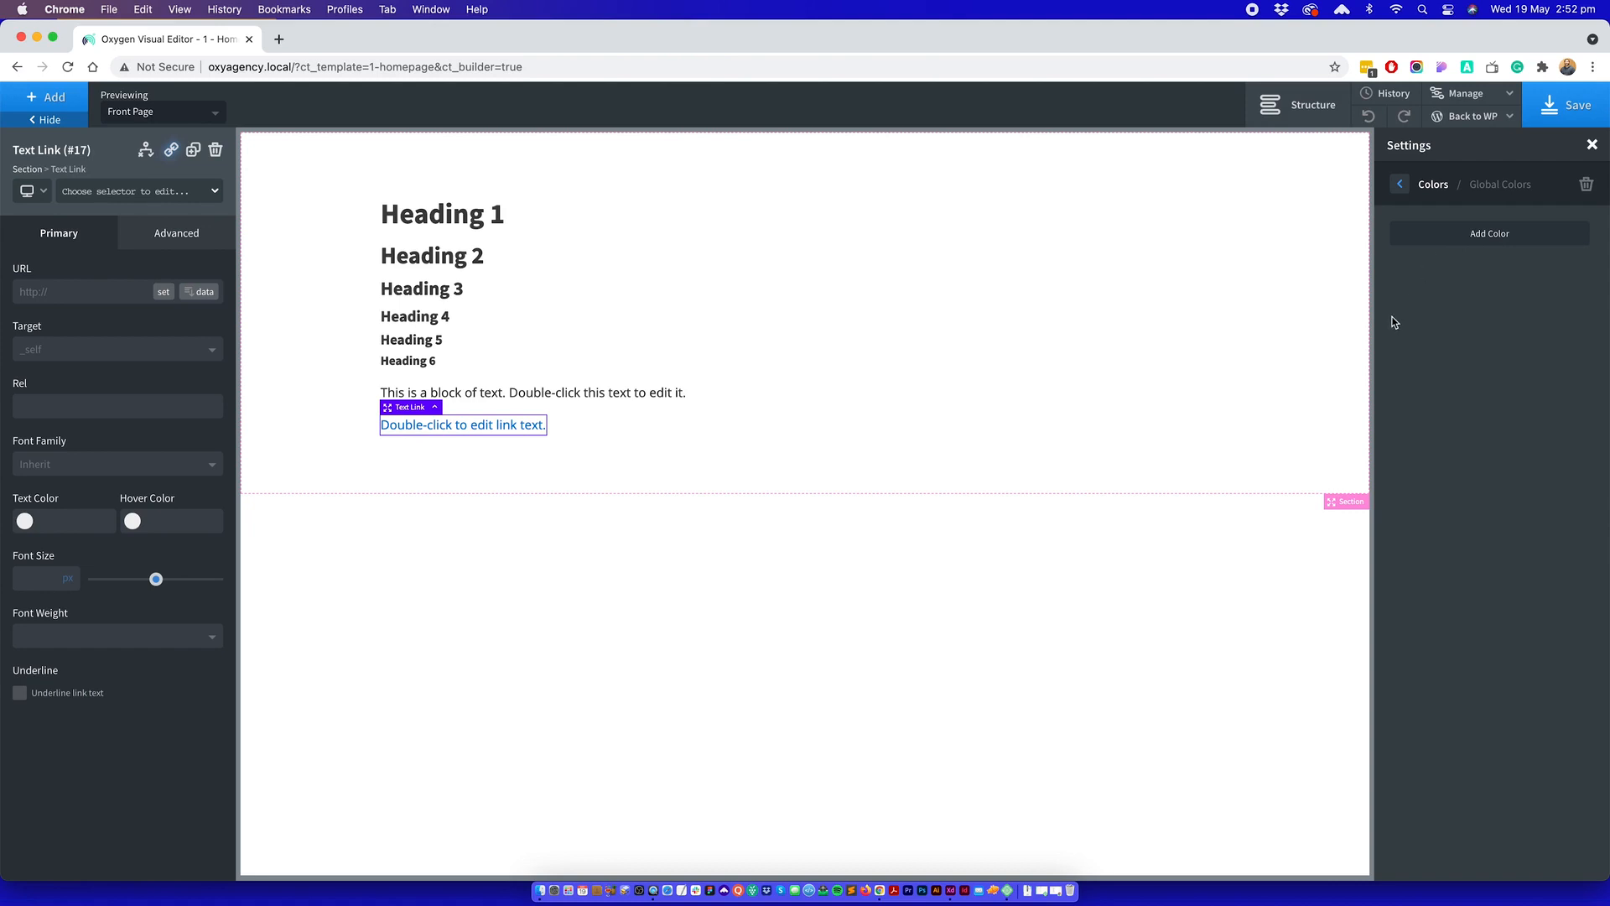
click(1465, 239)
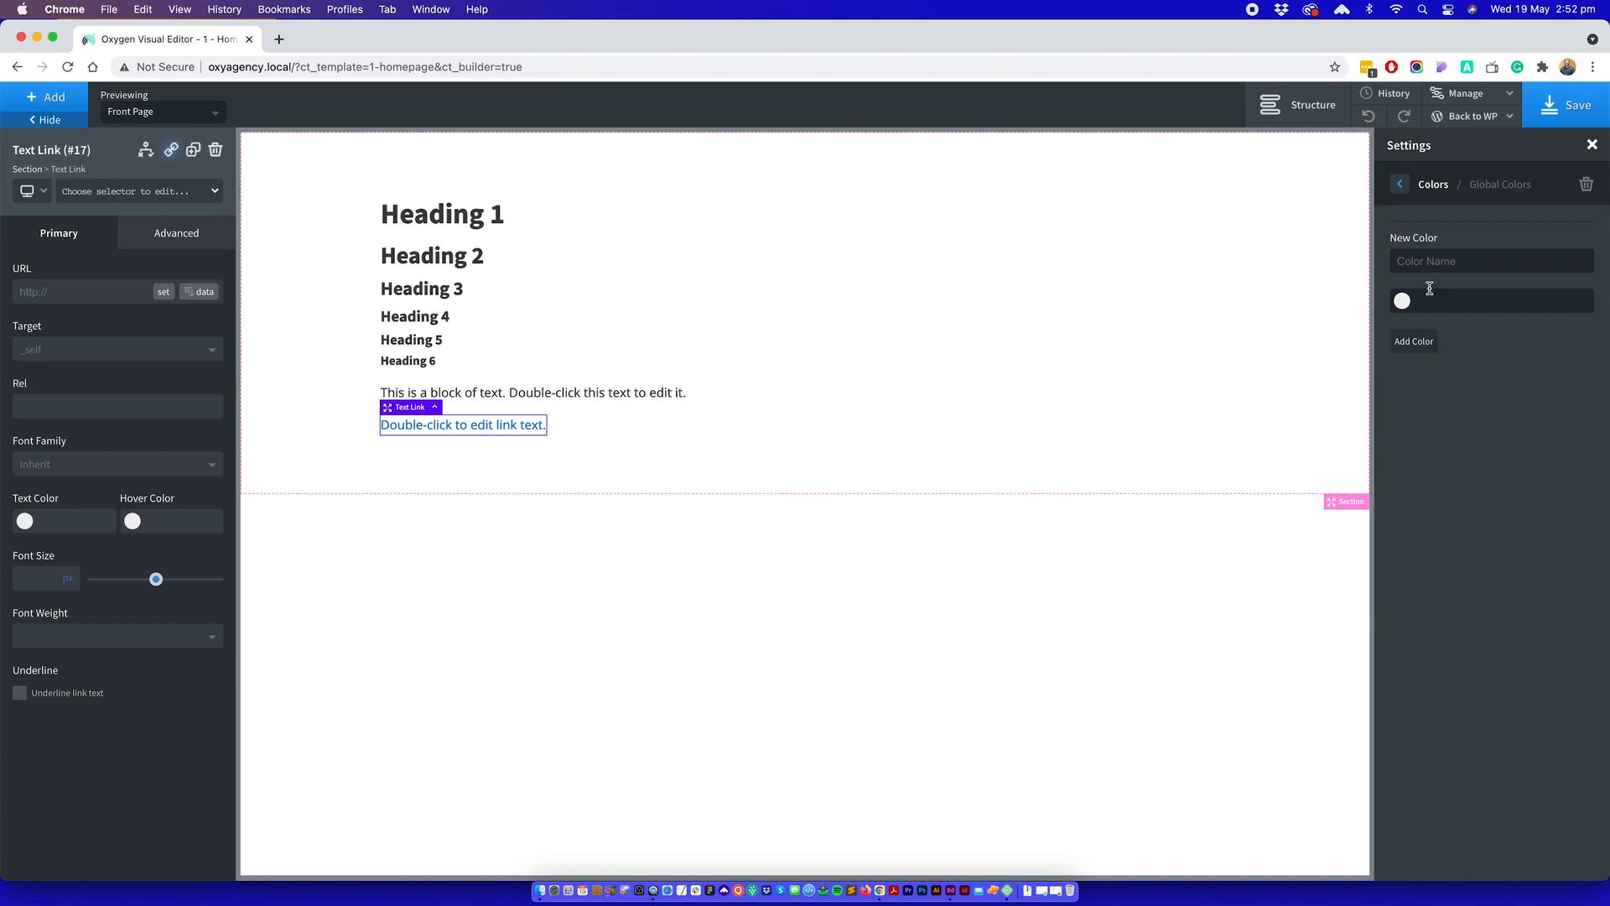
key(super+v)
click(1438, 261)
text(Brand Highlight)
click(1413, 343)
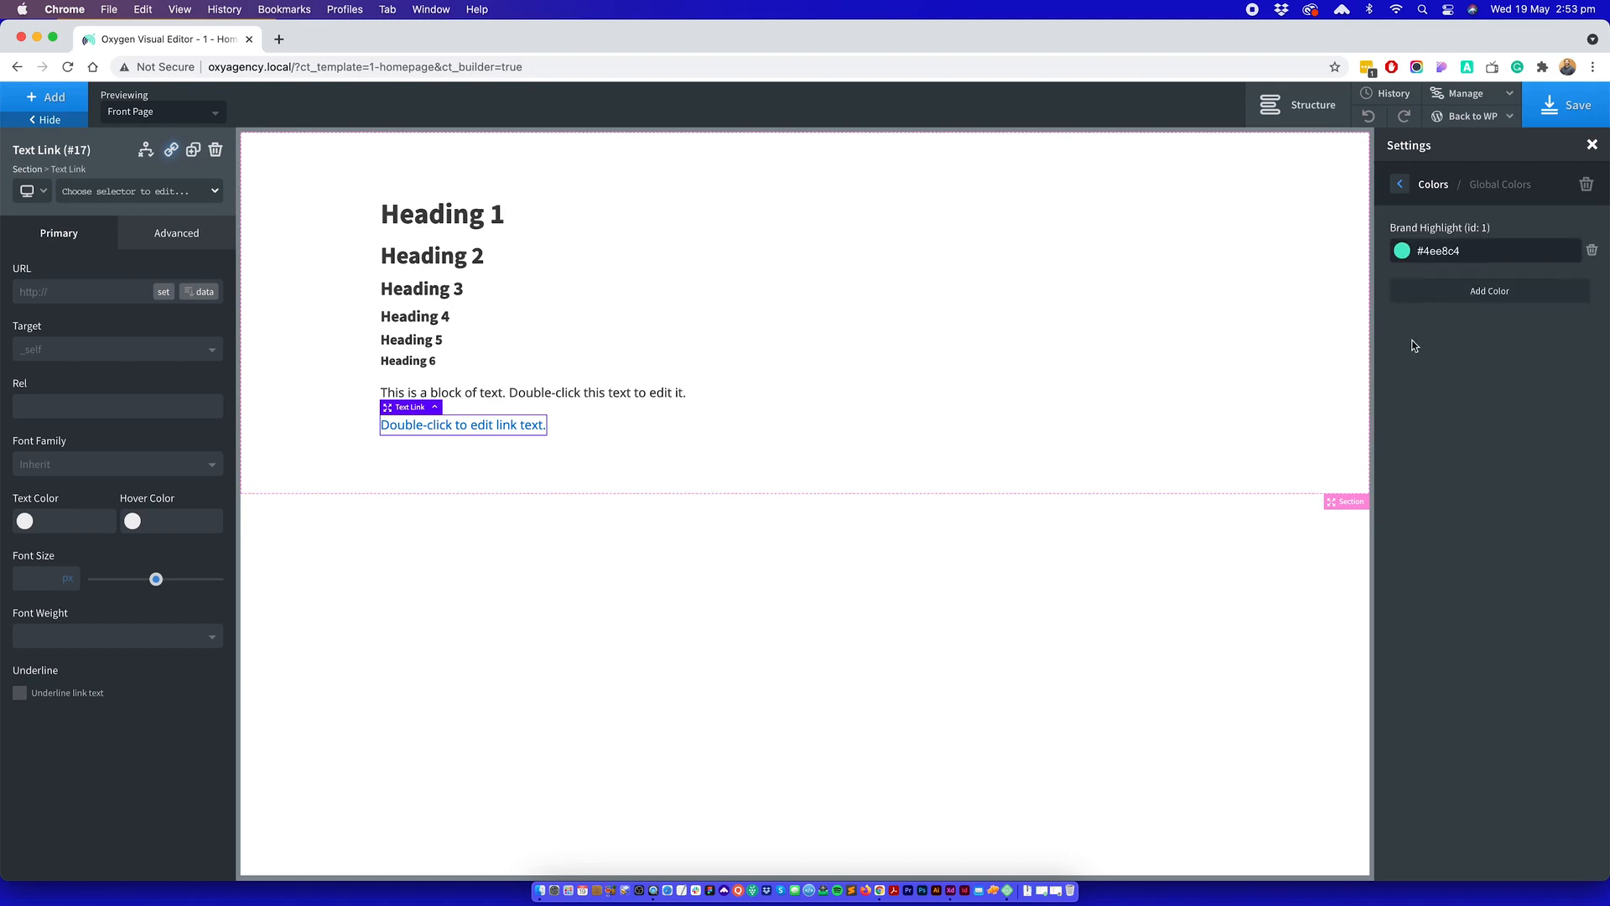
- Set the section's background color to the Brand Highlight global color
click(374, 476)
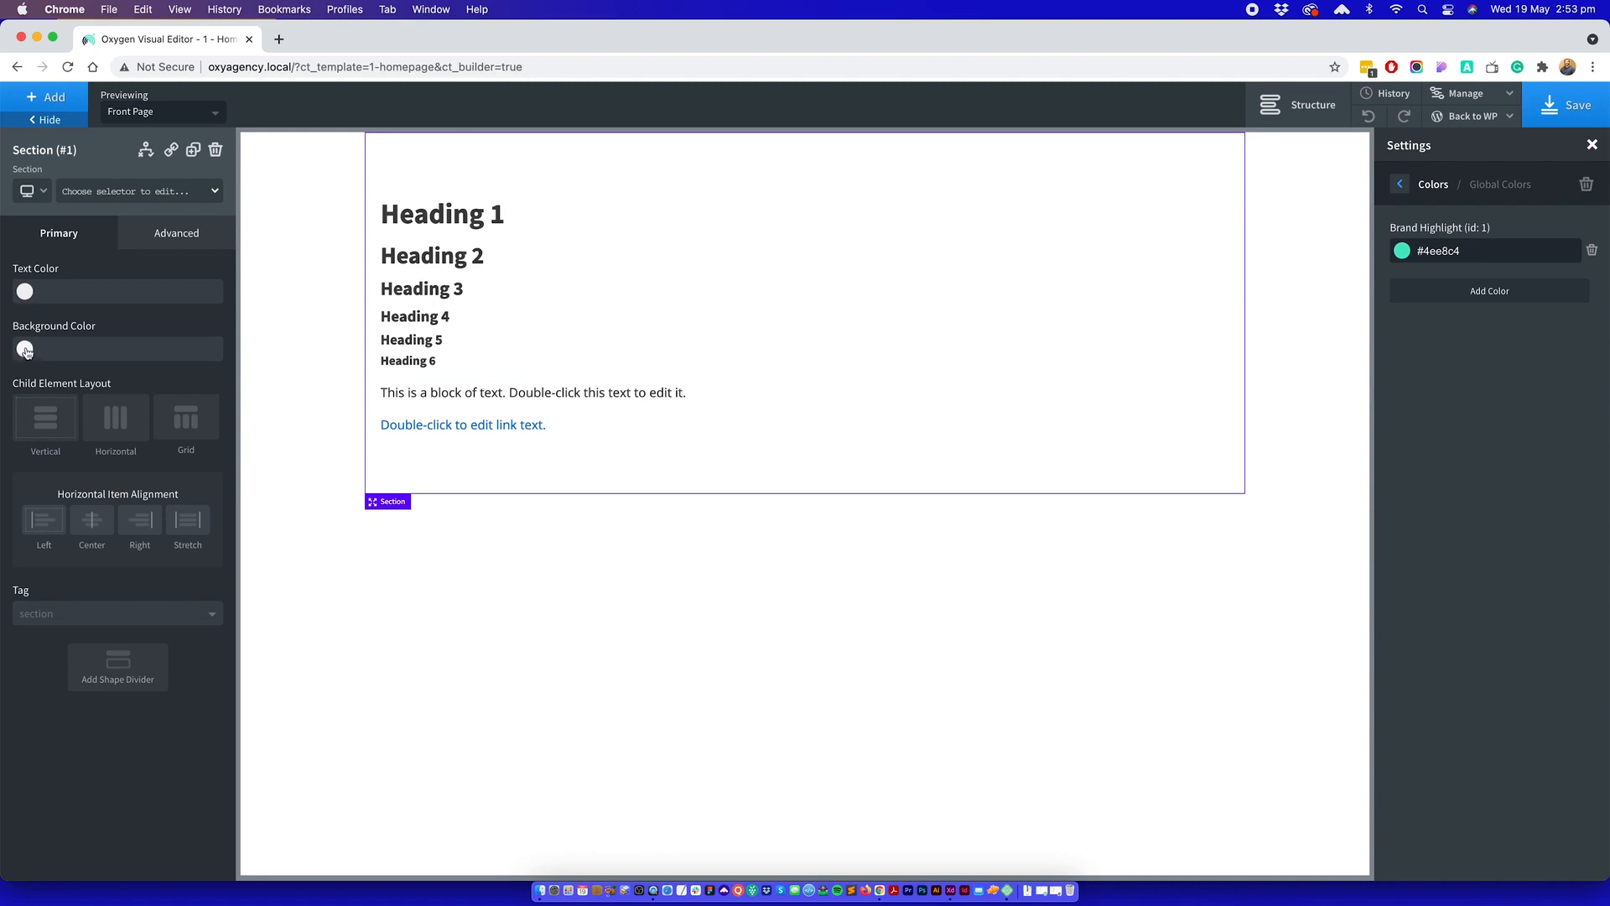
click(25, 349)
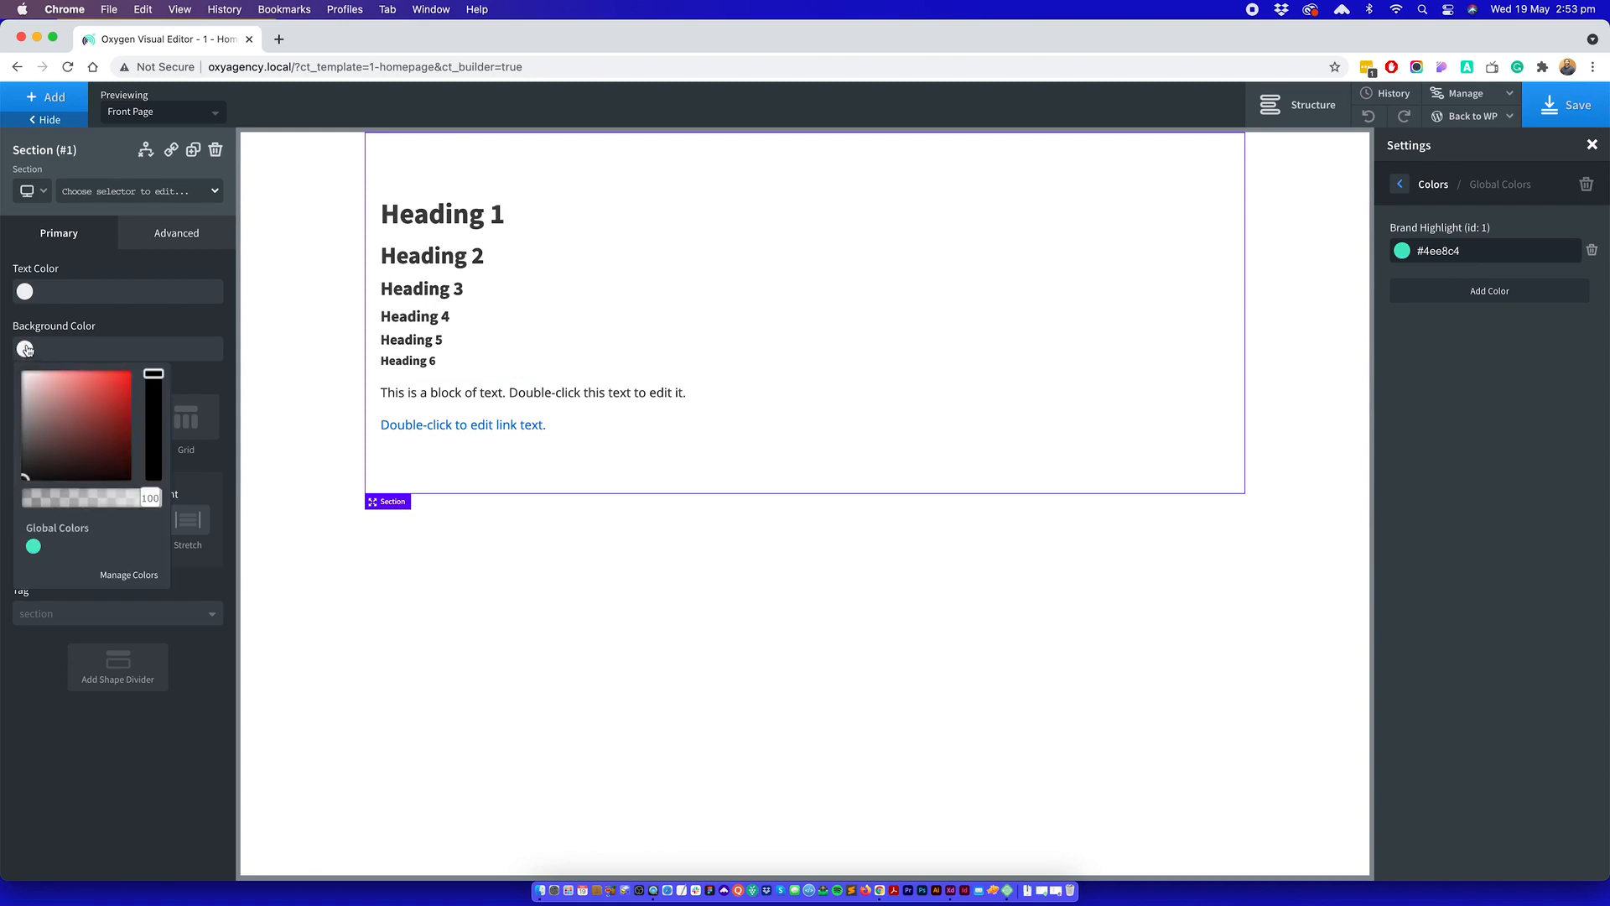
click(34, 548)
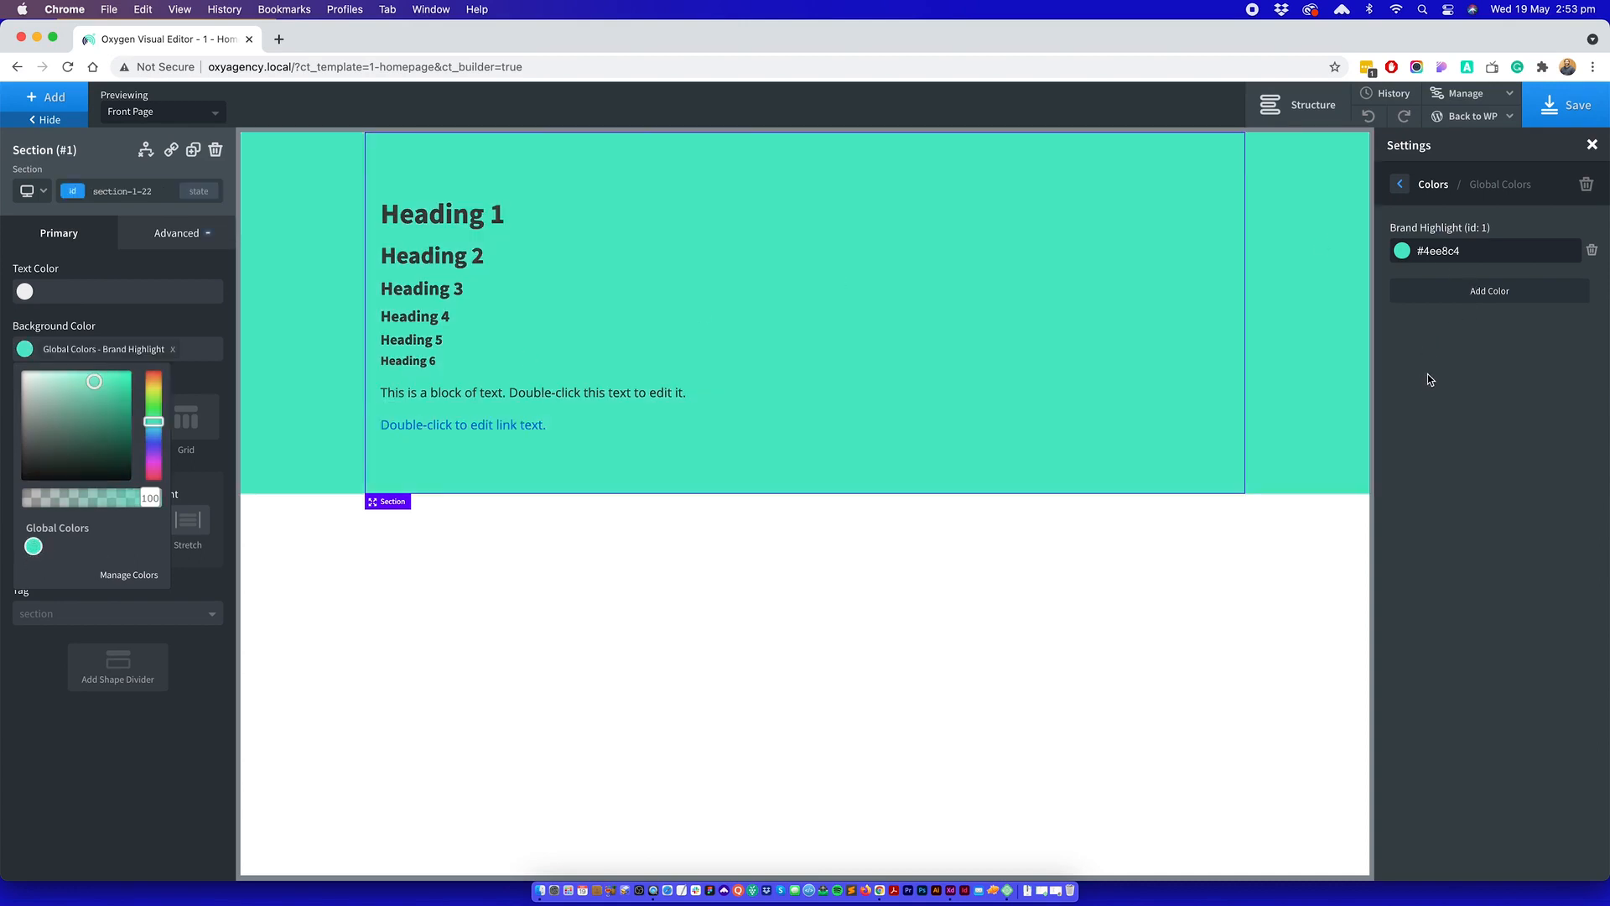
- Change the Brand Highlight global color to the orange #e8894e
click(1405, 252)
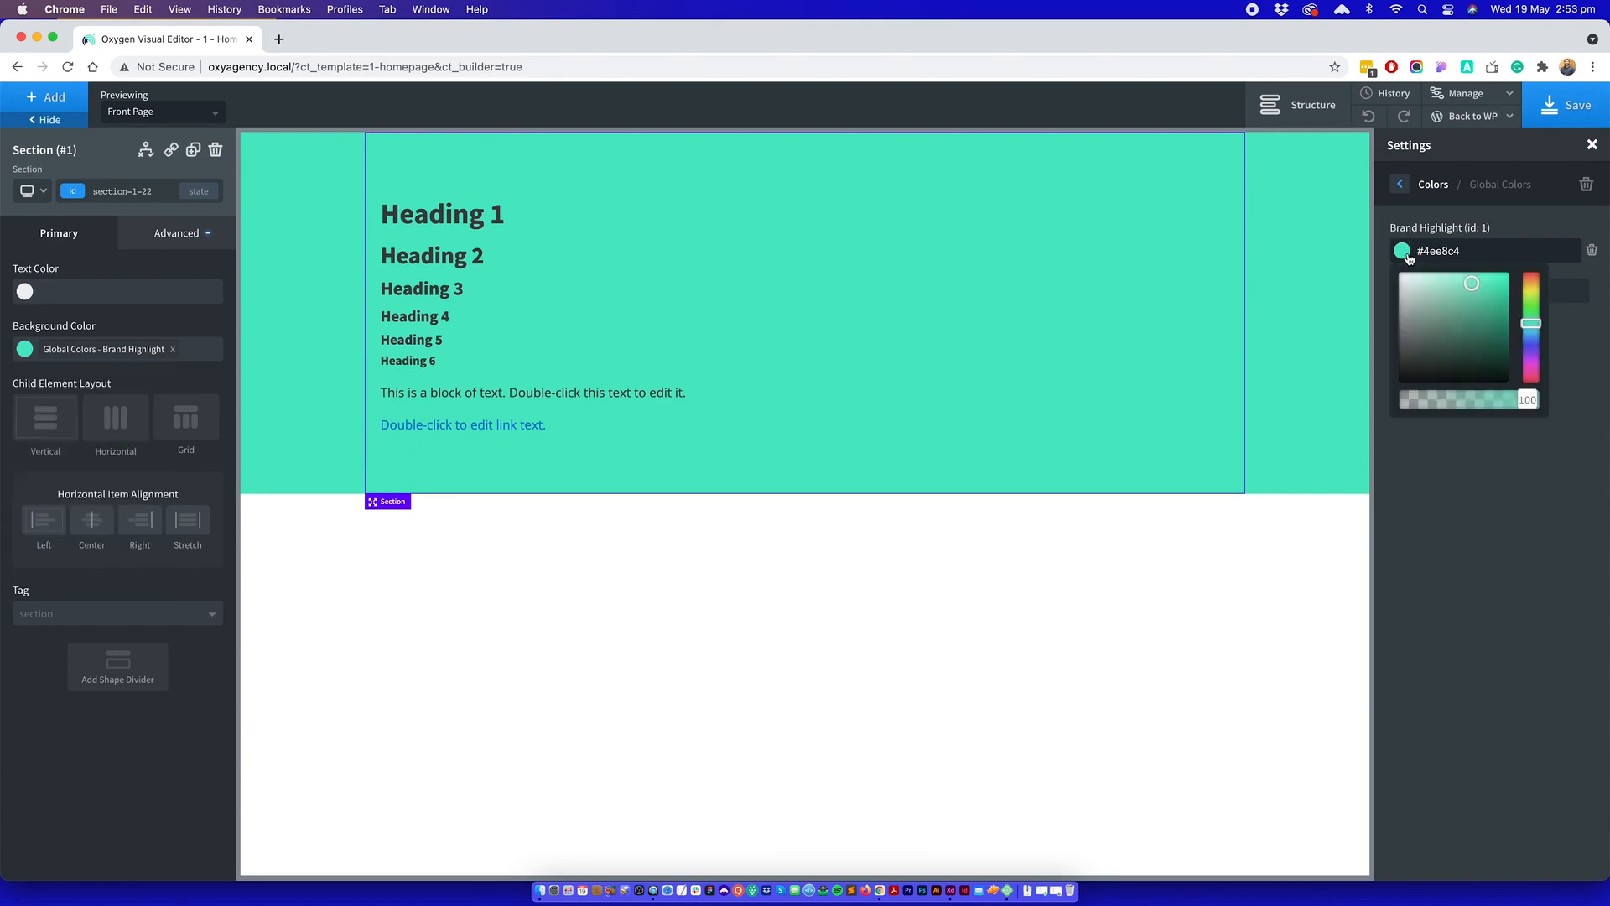
click(1455, 447)
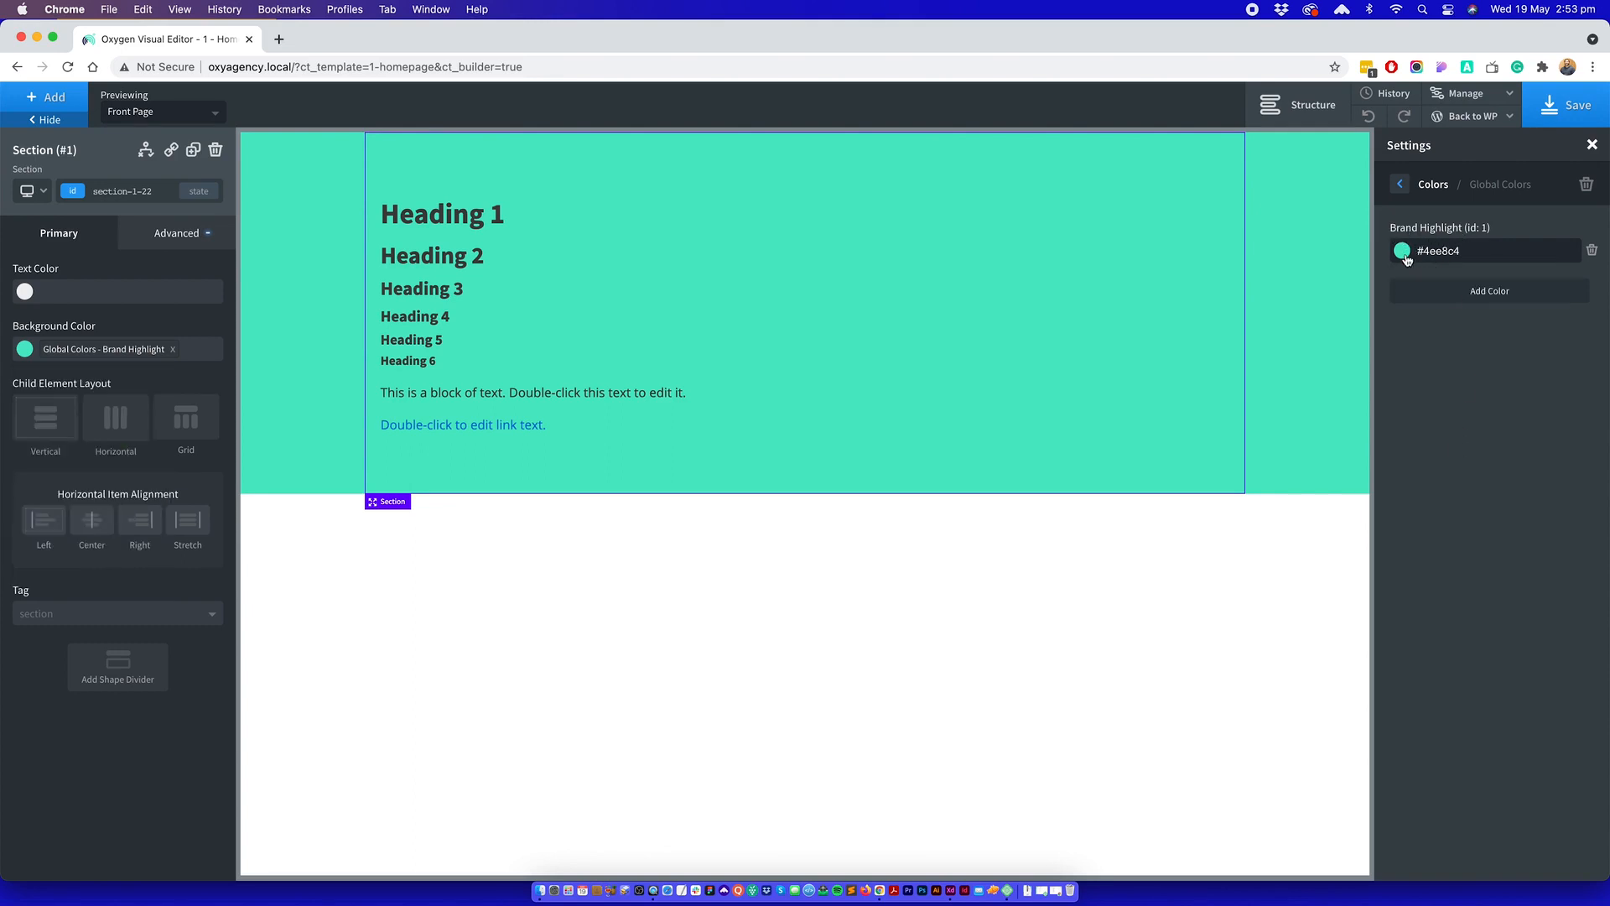
click(1403, 251)
drag(1528, 337, 1530, 285)
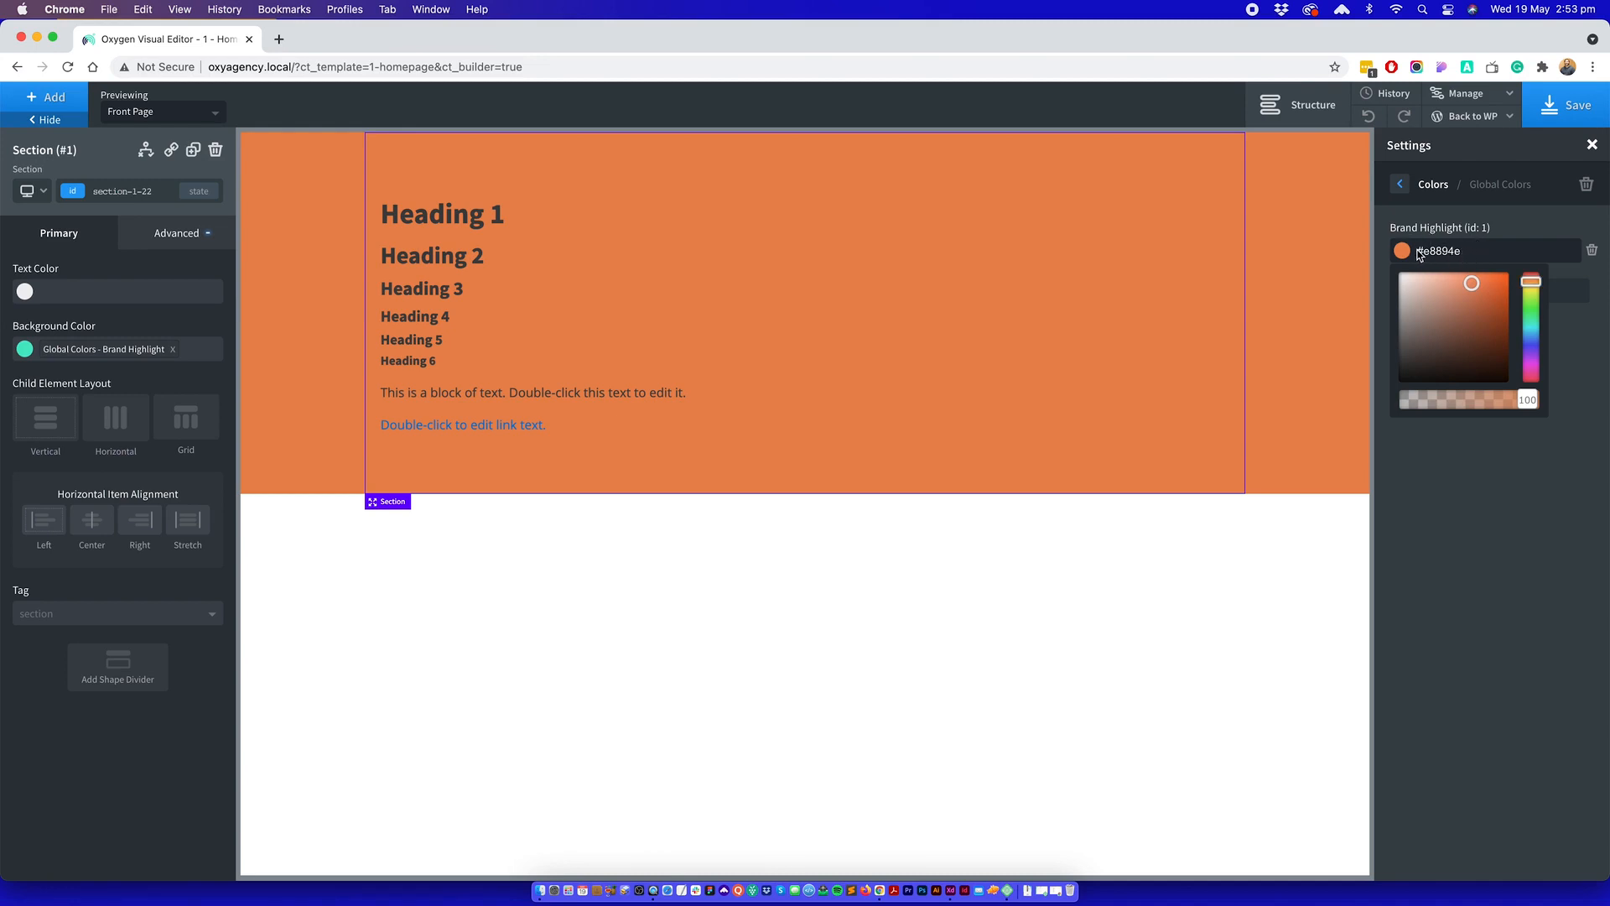
- Restore the Brand Highlight global color to #4ee8c4
click(1533, 250)
drag(1474, 250, 1407, 253)
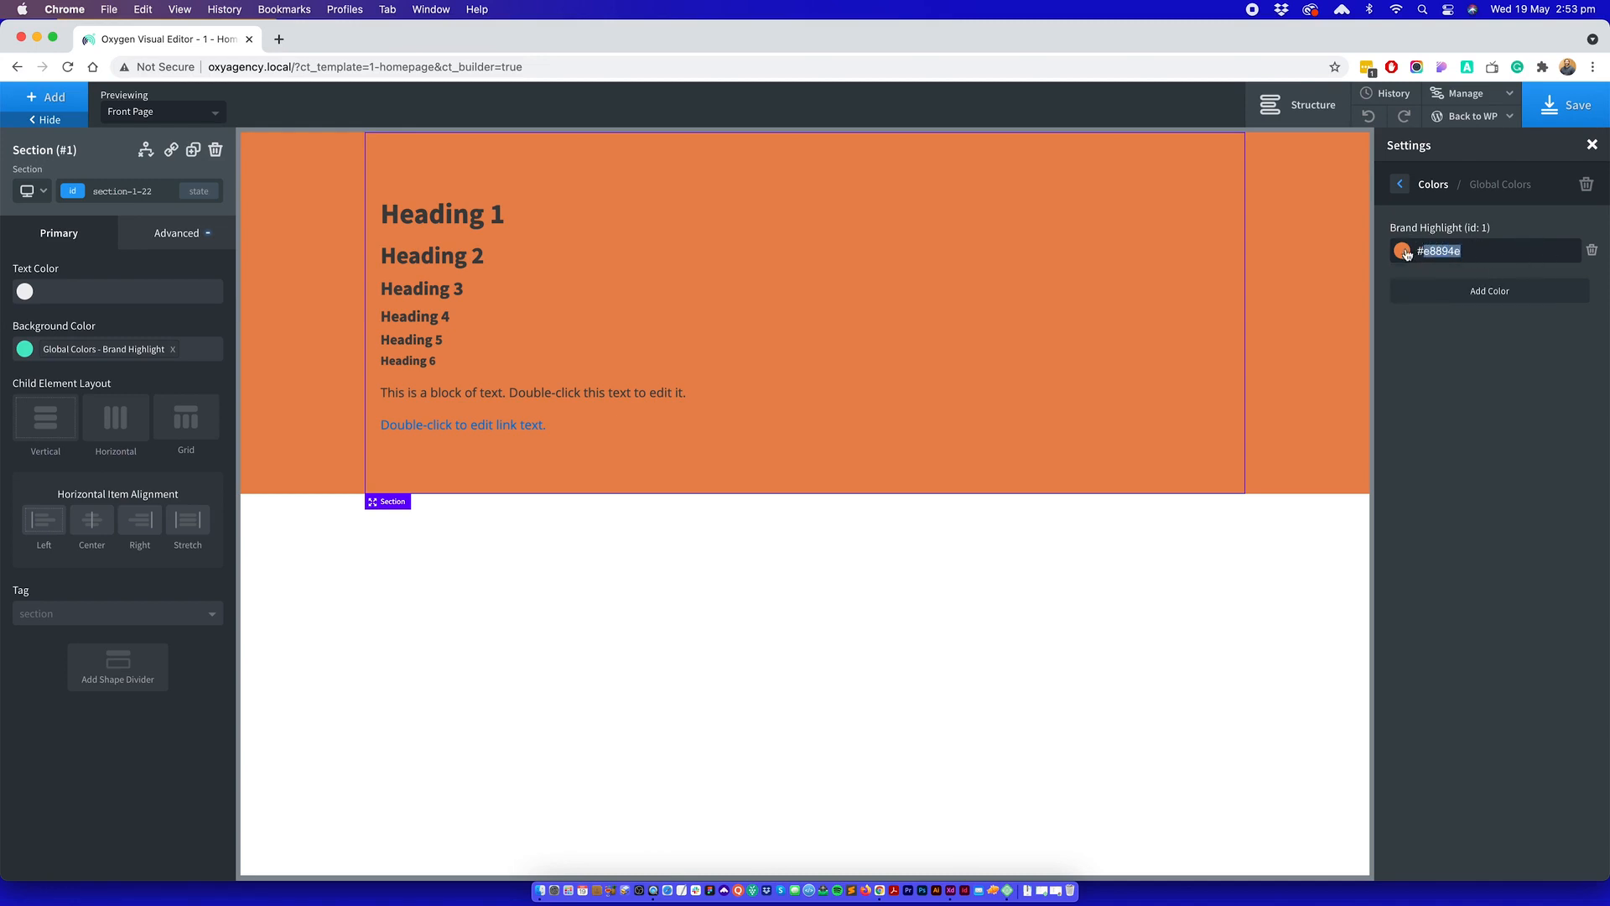
text(4ee8c4)
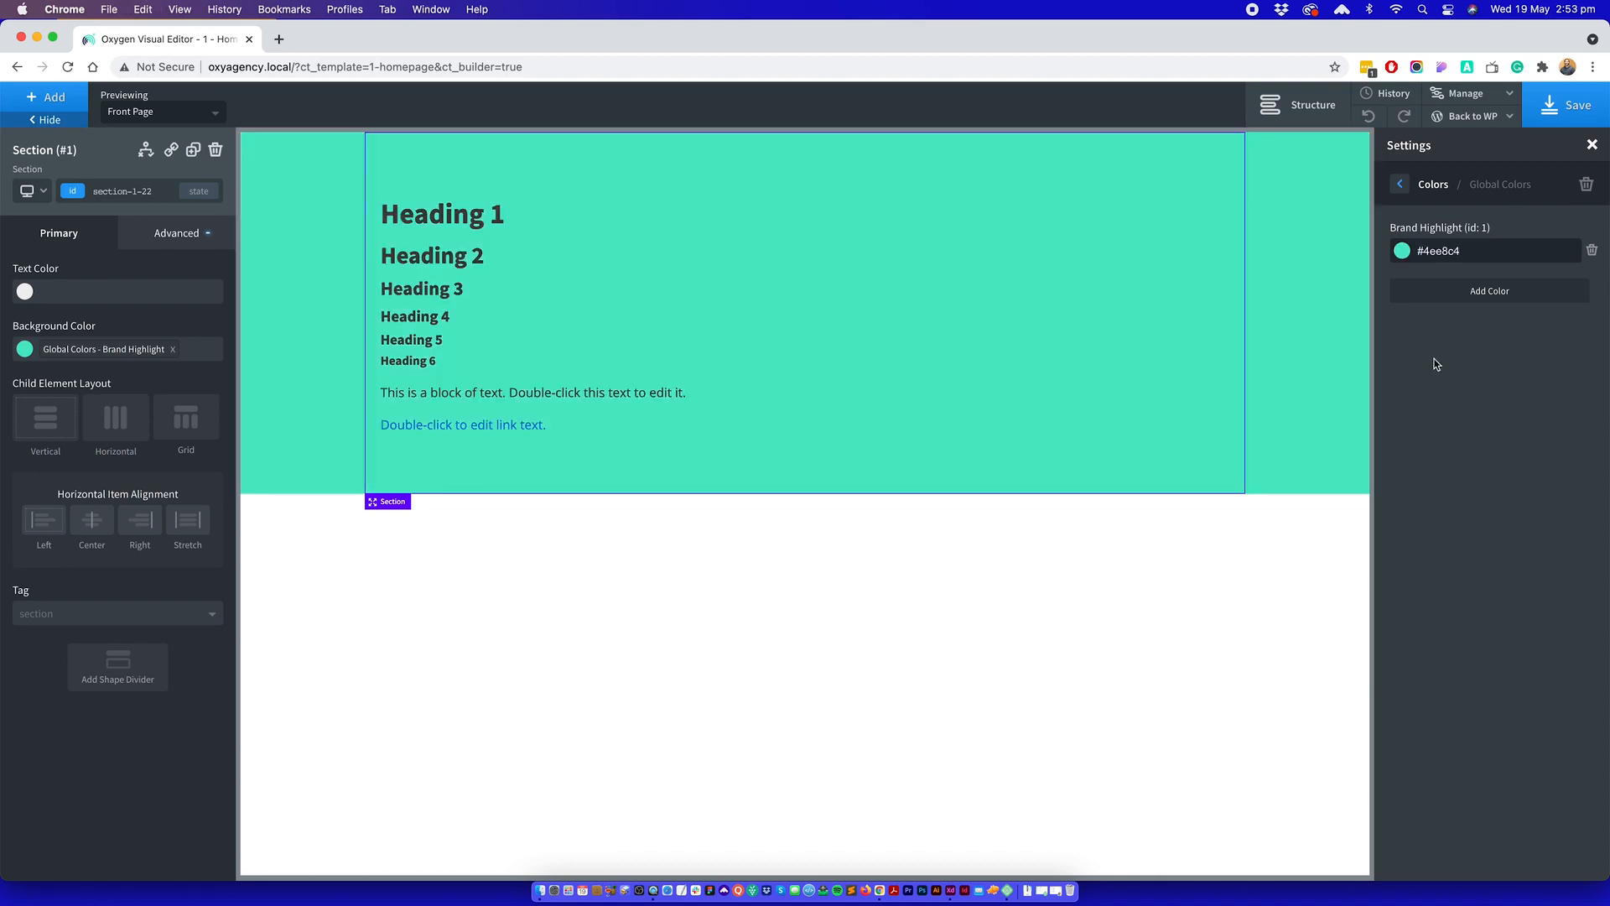
- Start a new global color and copy the hex code #263b7c from the document colors in Adobe XD
click(1469, 292)
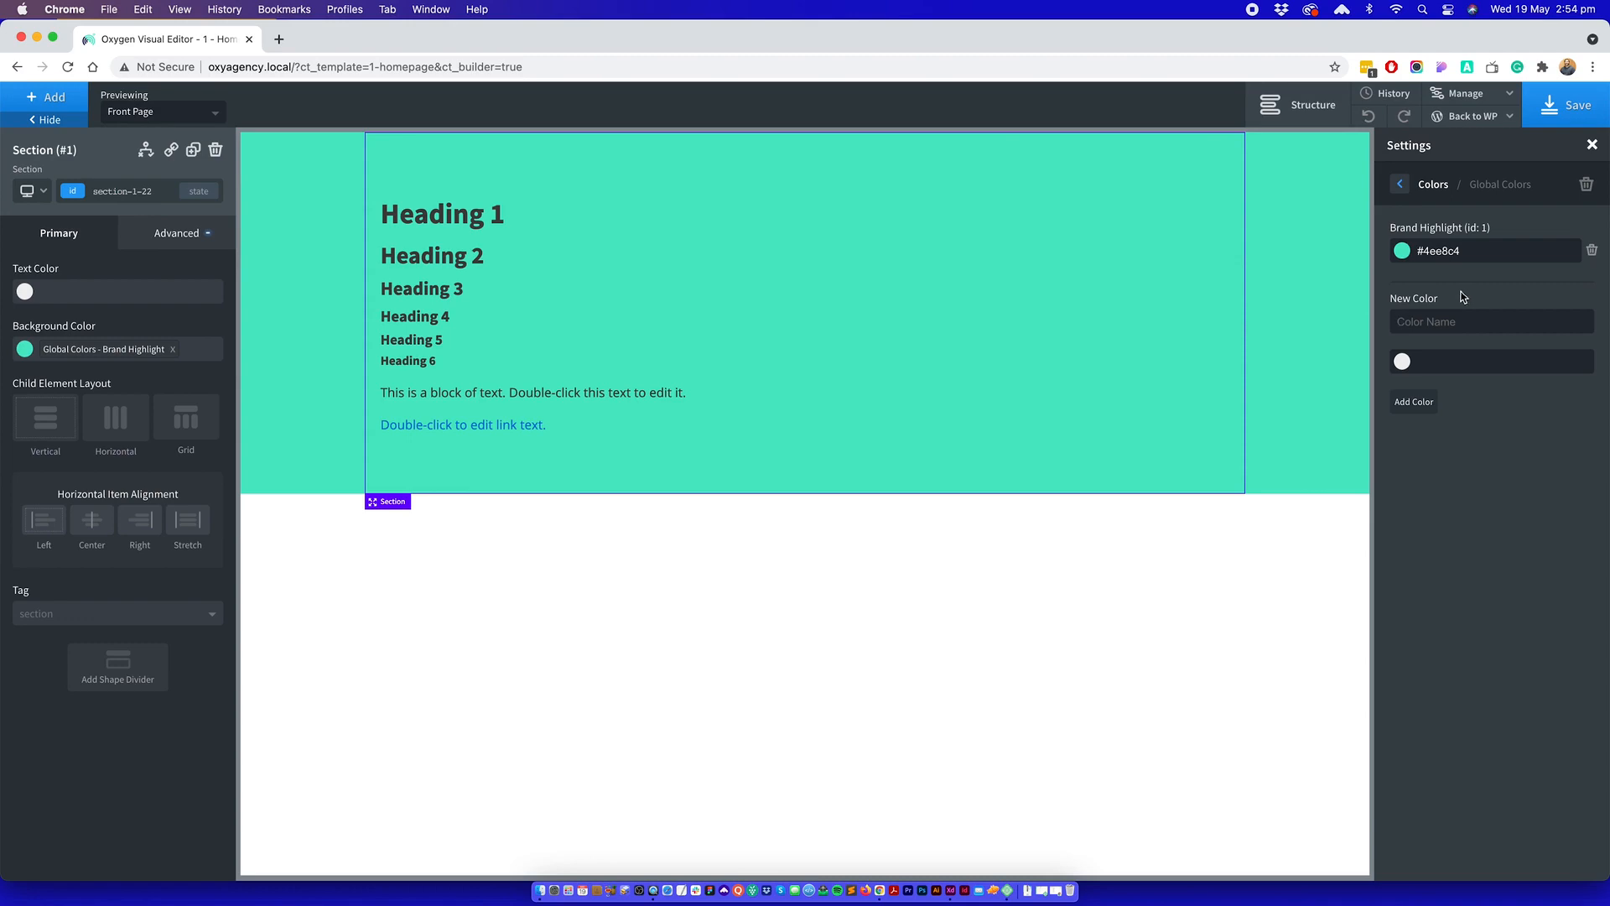
key(ctrl+Up)
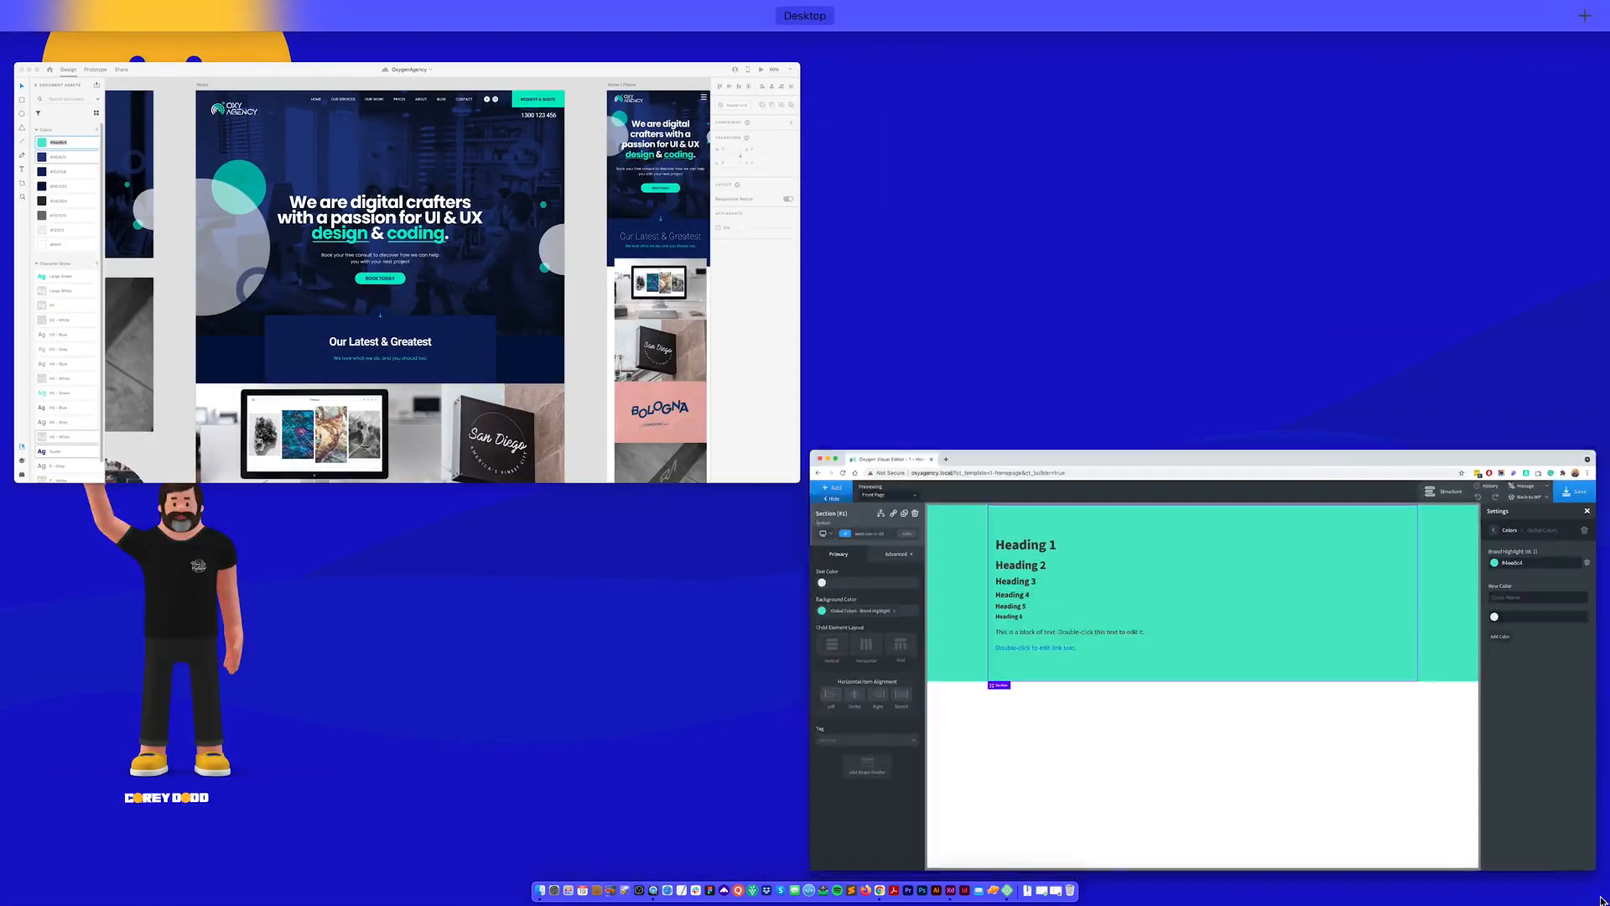
click(570, 369)
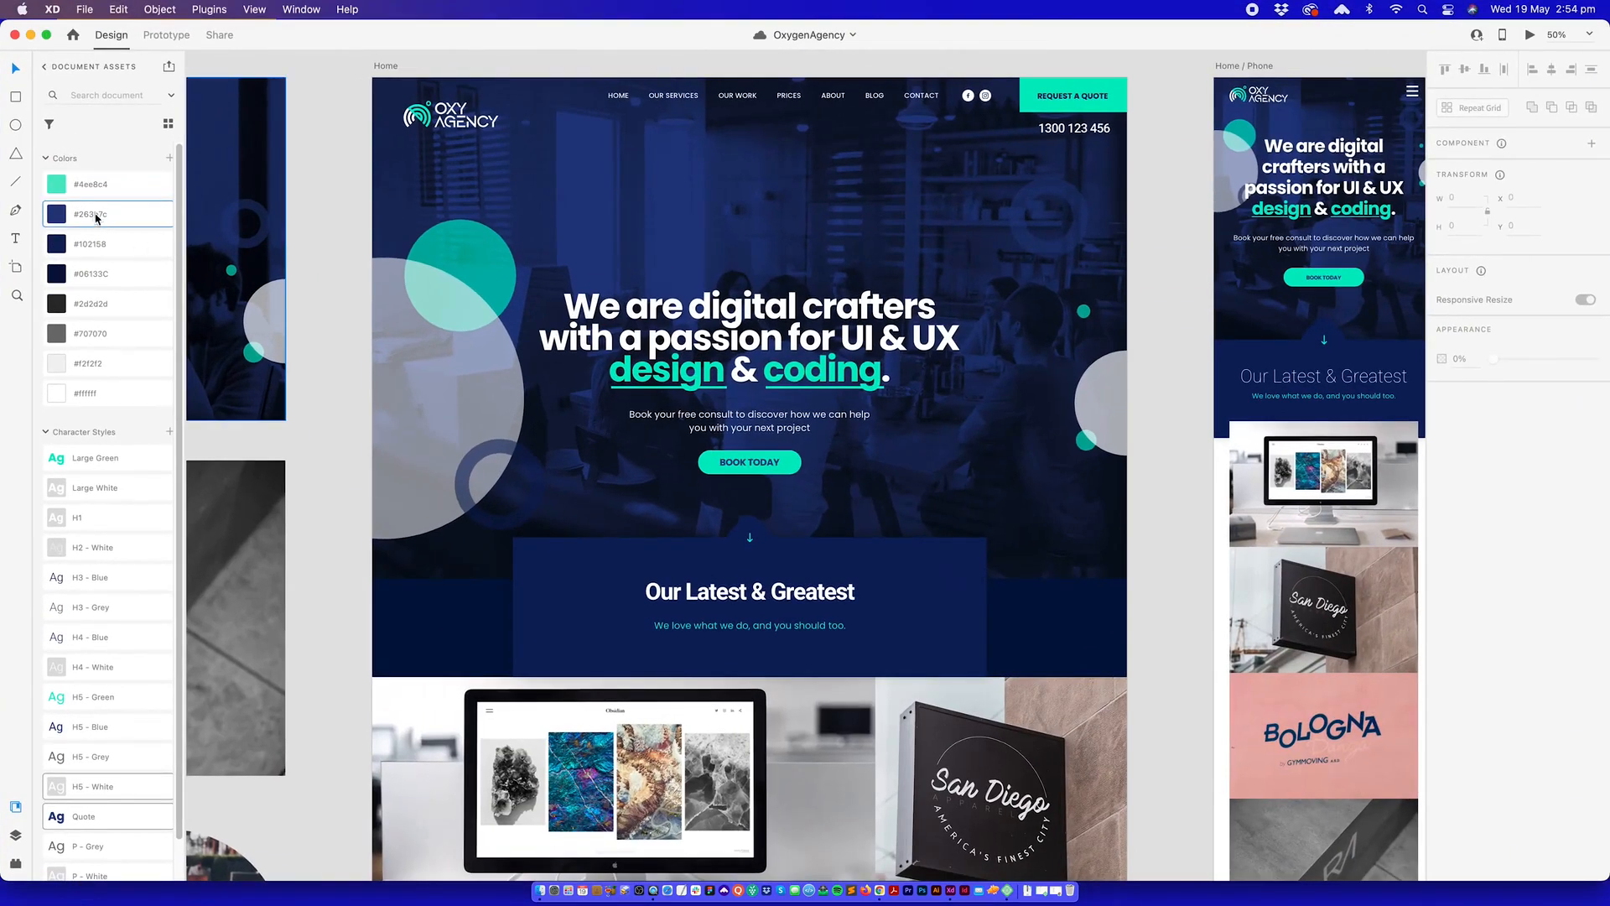
double_click(97, 216)
key(super+c)
- Return to Oxygen and add the global color "Brand Base" with the value #263b7c
key(ctrl+Up)
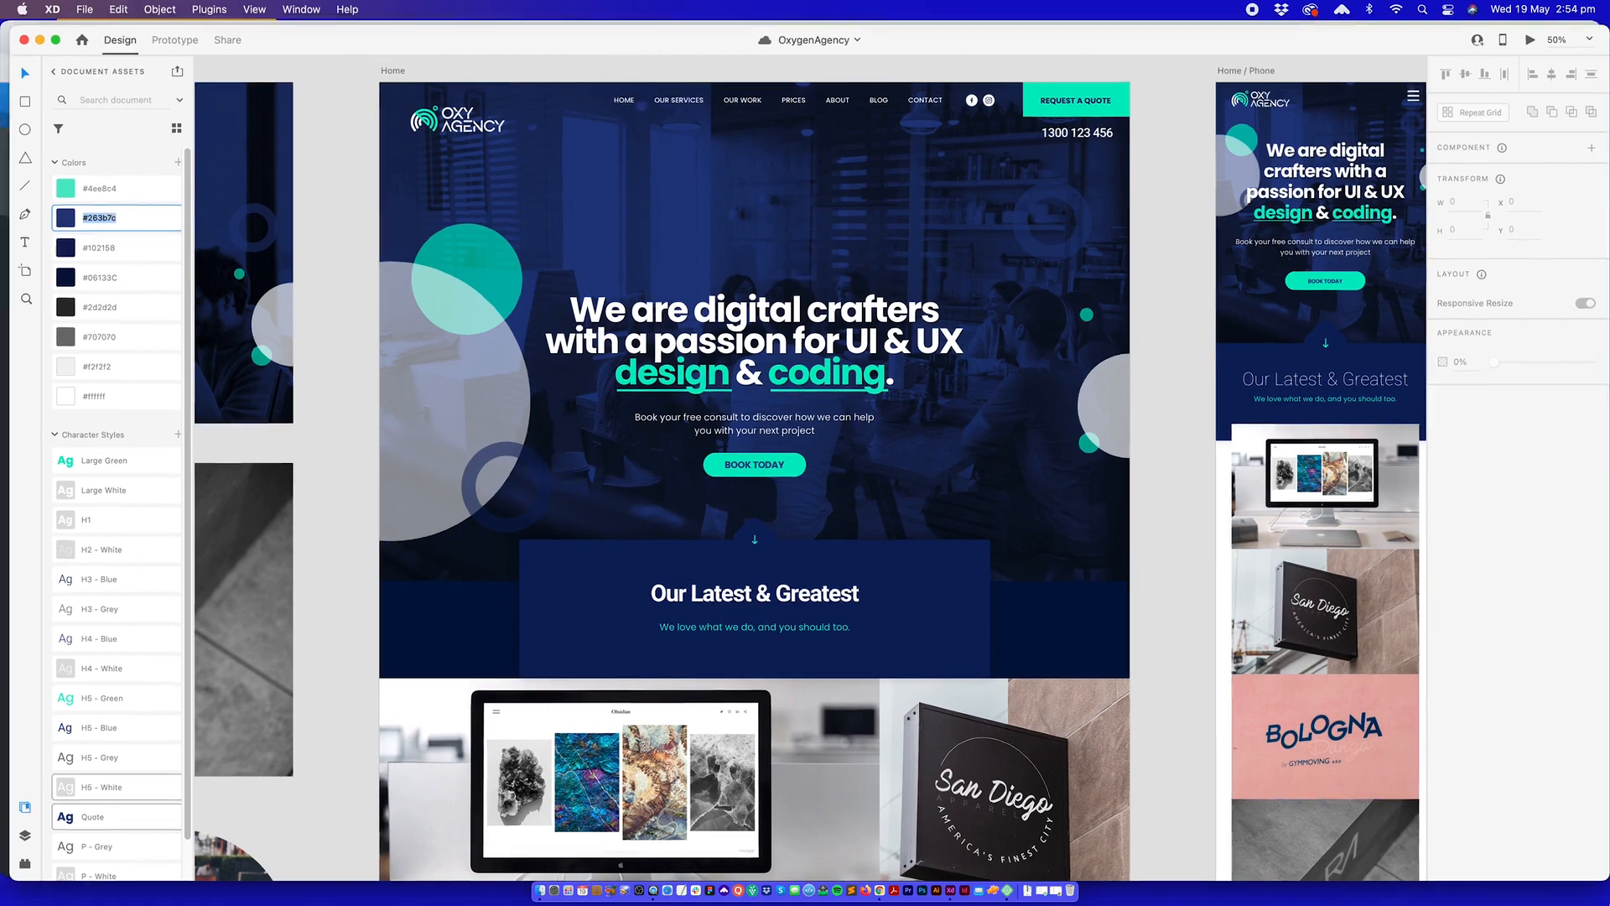
click(671, 406)
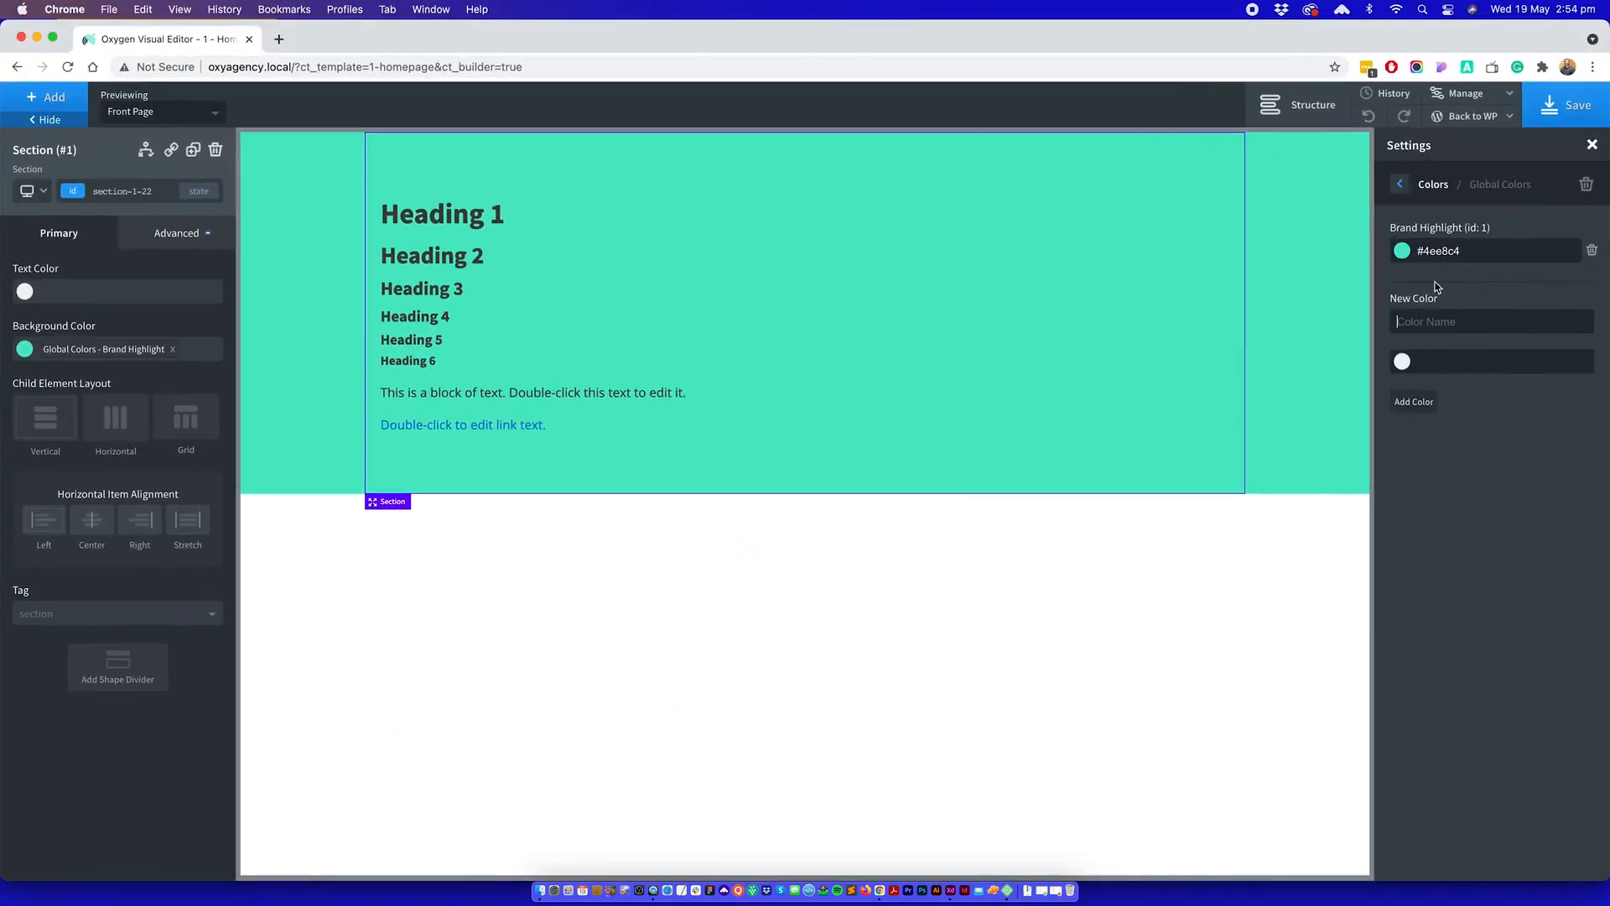
text(Brand Ba)
click(1402, 369)
key(super+v)
click(1416, 402)
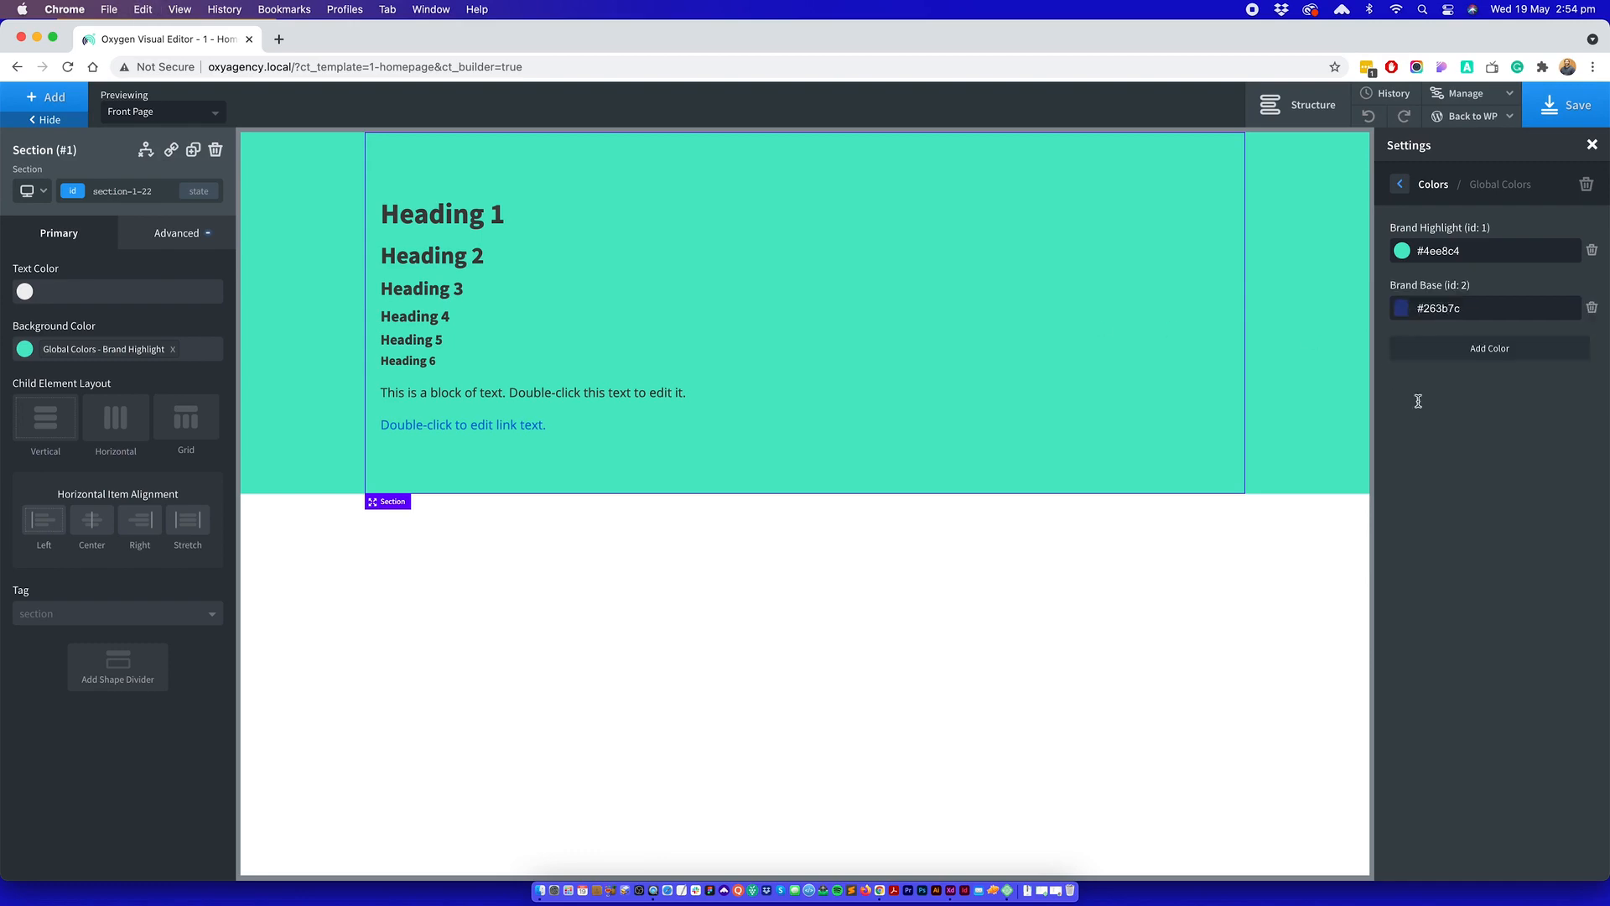
- Switch to Adobe XD and copy the hex code #102158 from the document colors
key(ctrl+Up)
click(101, 249)
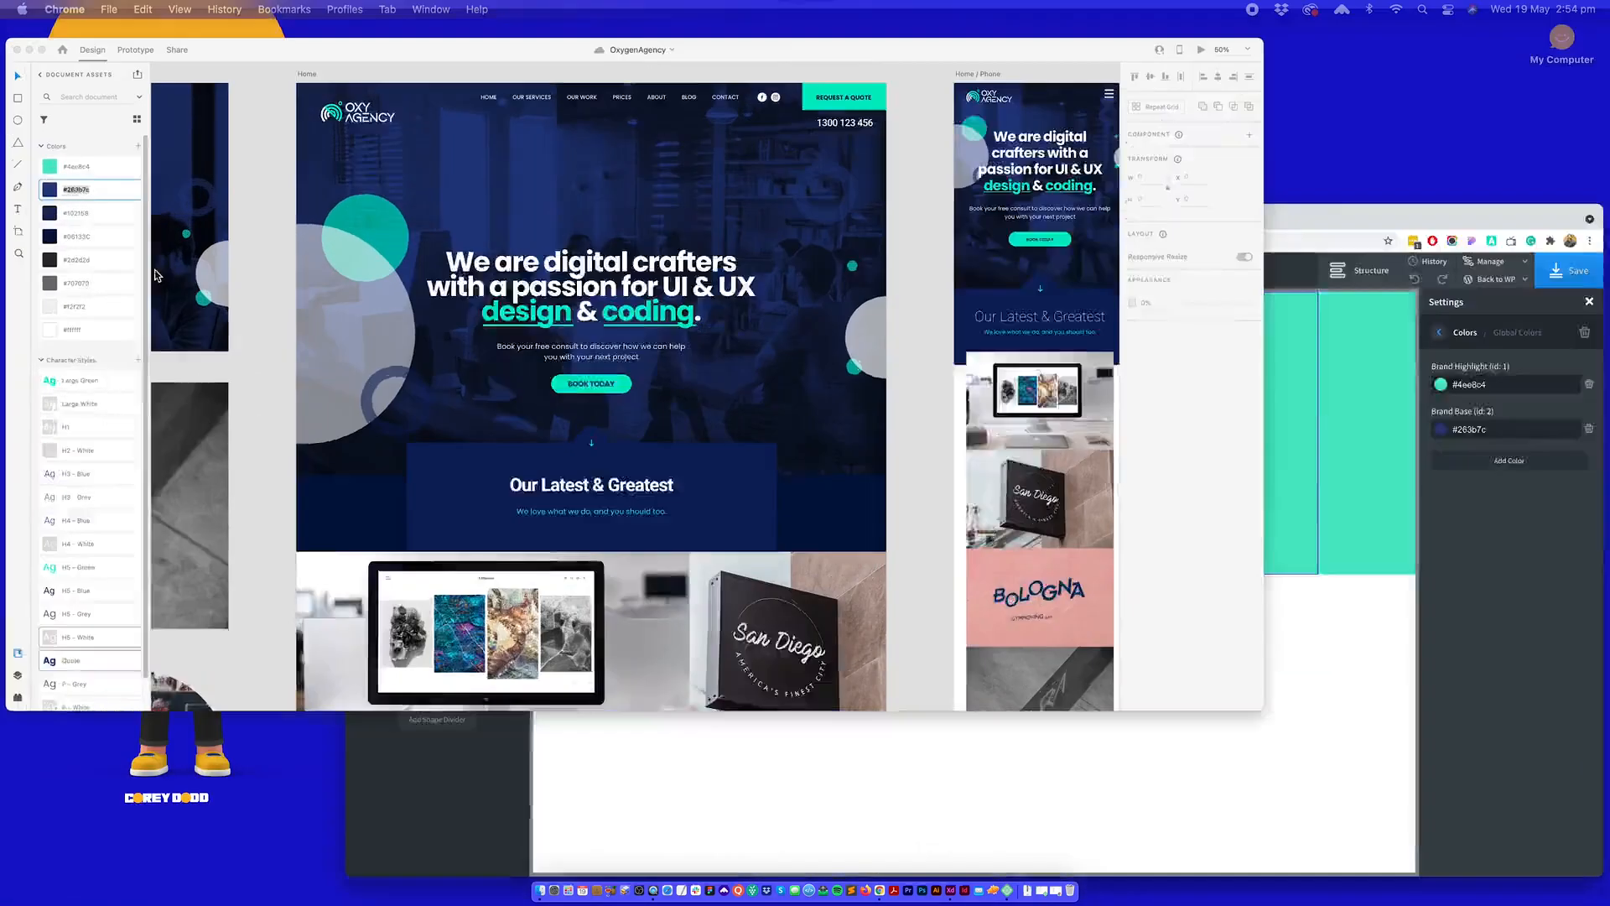
right_click(101, 249)
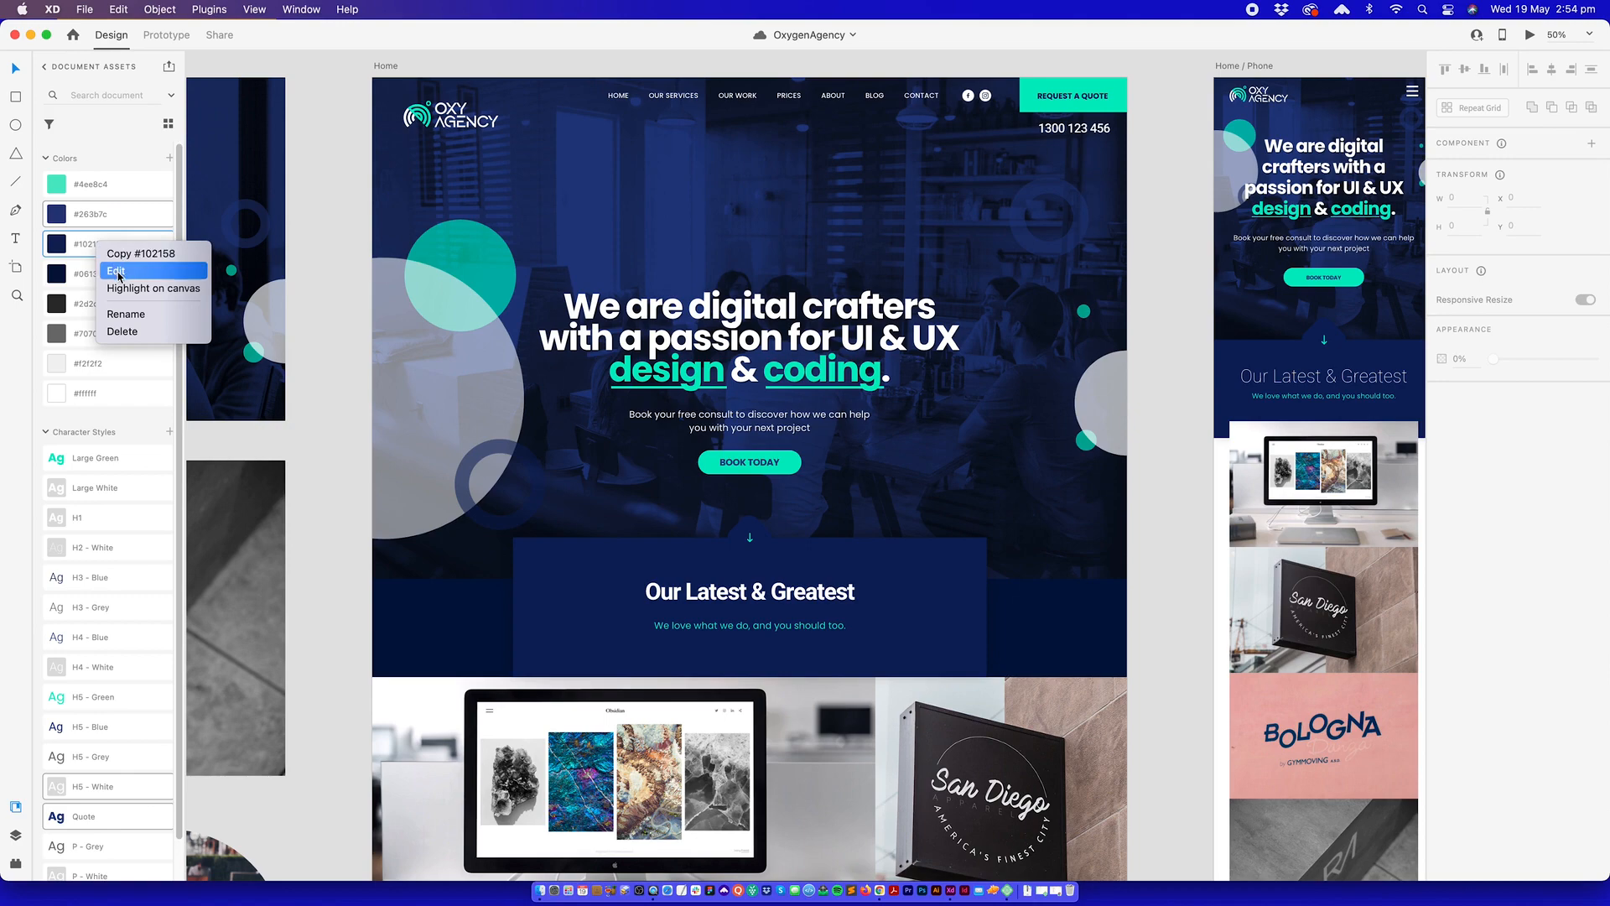
click(116, 270)
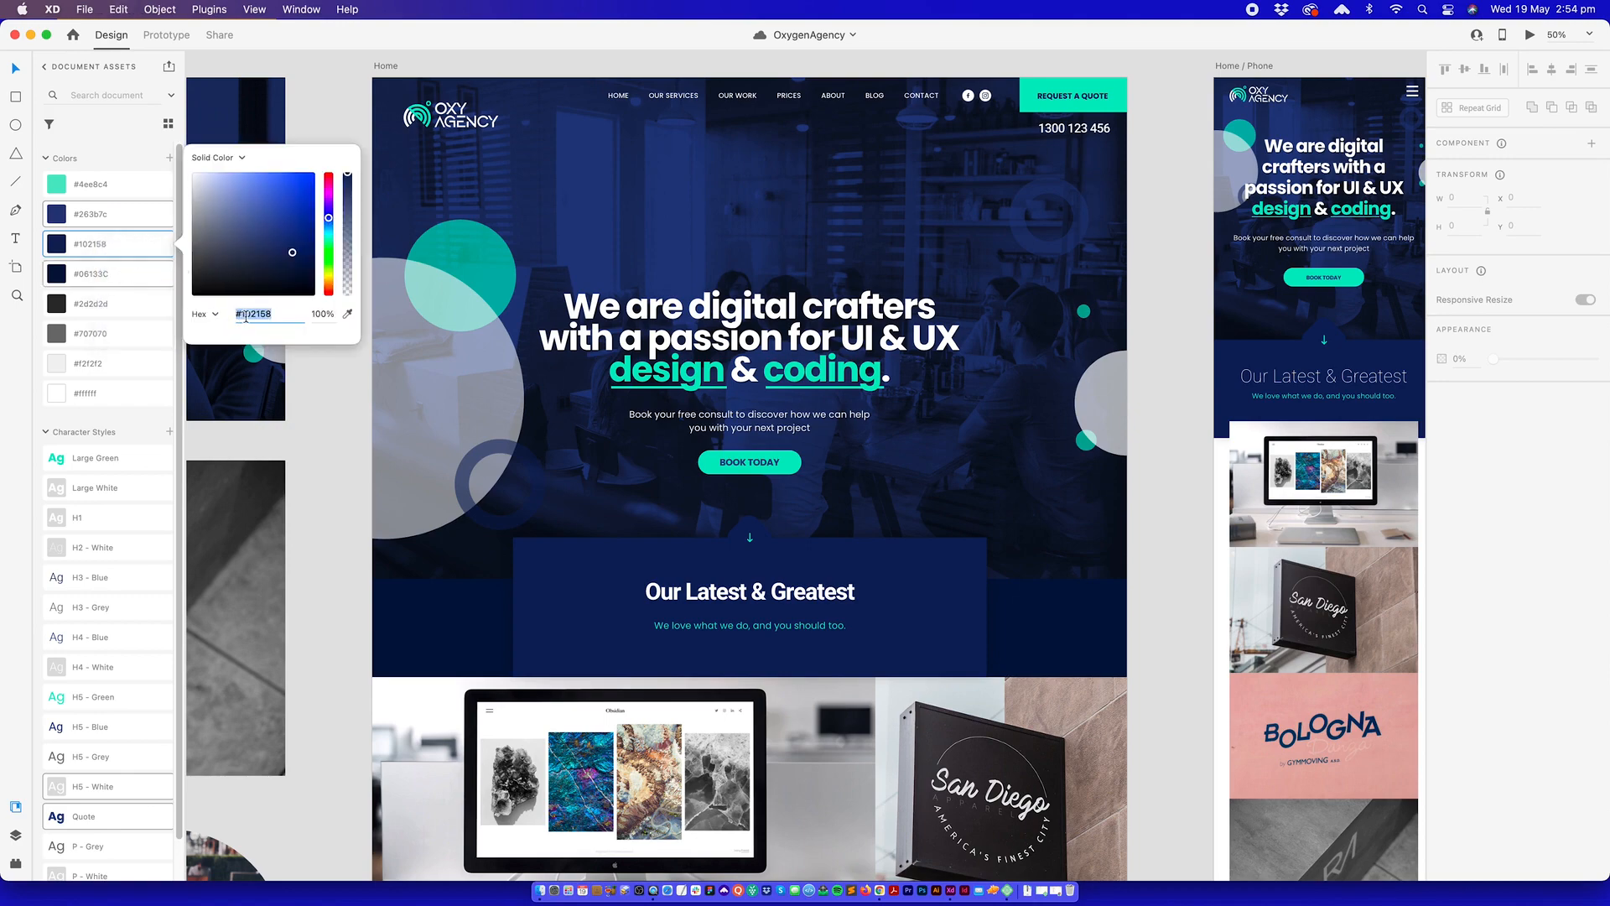
- Return to Oxygen and add the global color "Brand Mid" with the value #102158
key(ctrl+Up)
click(718, 345)
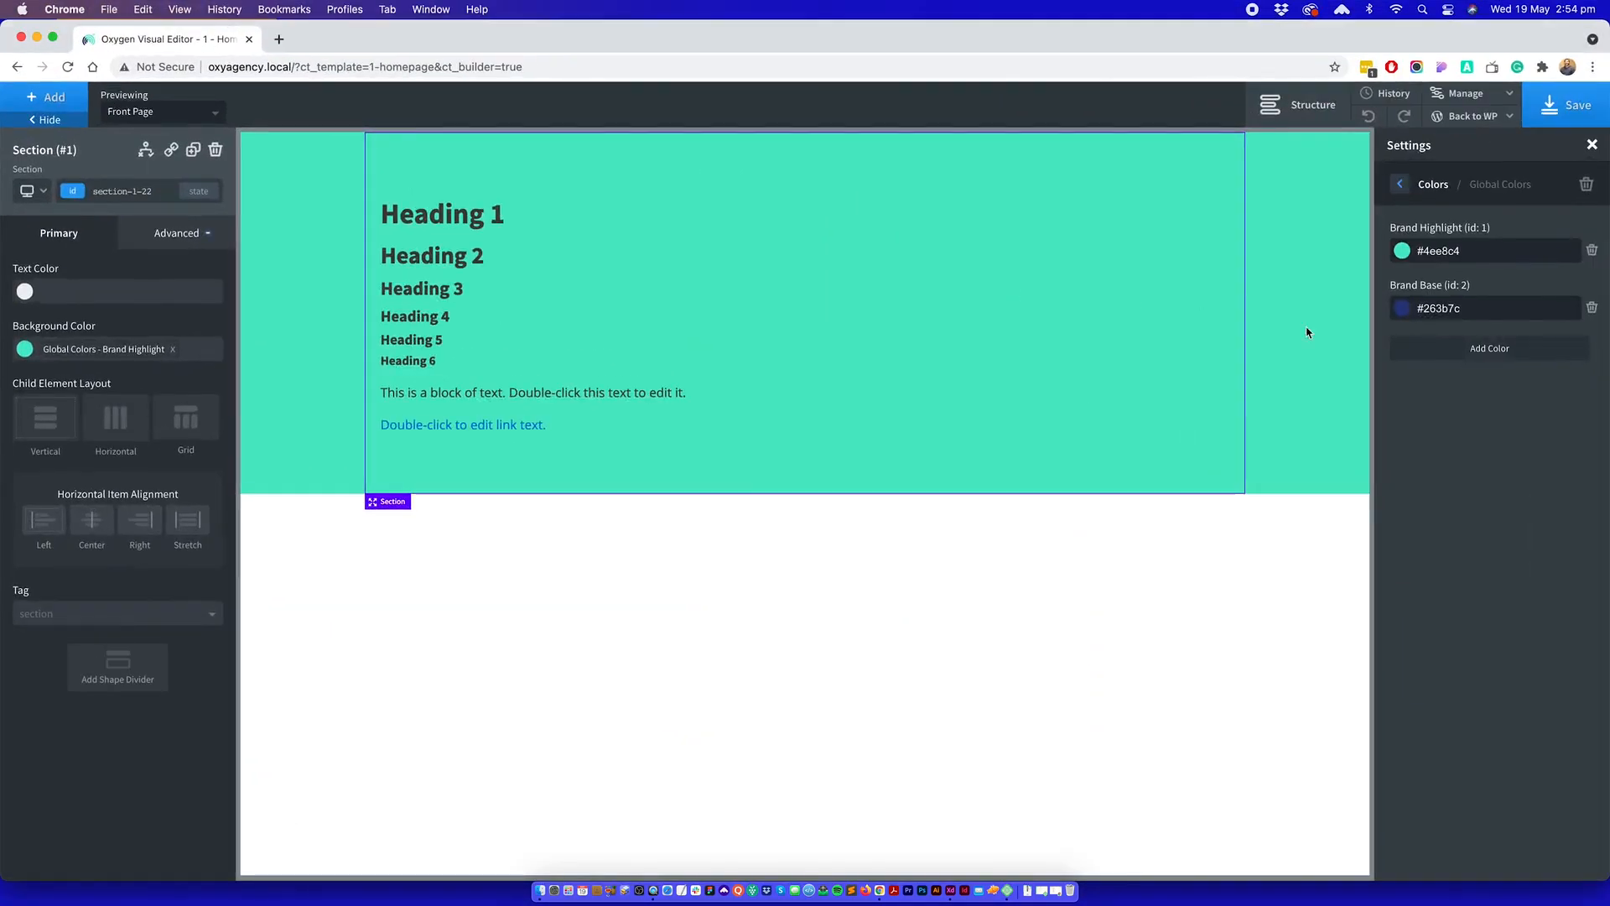
click(1456, 375)
text(B)
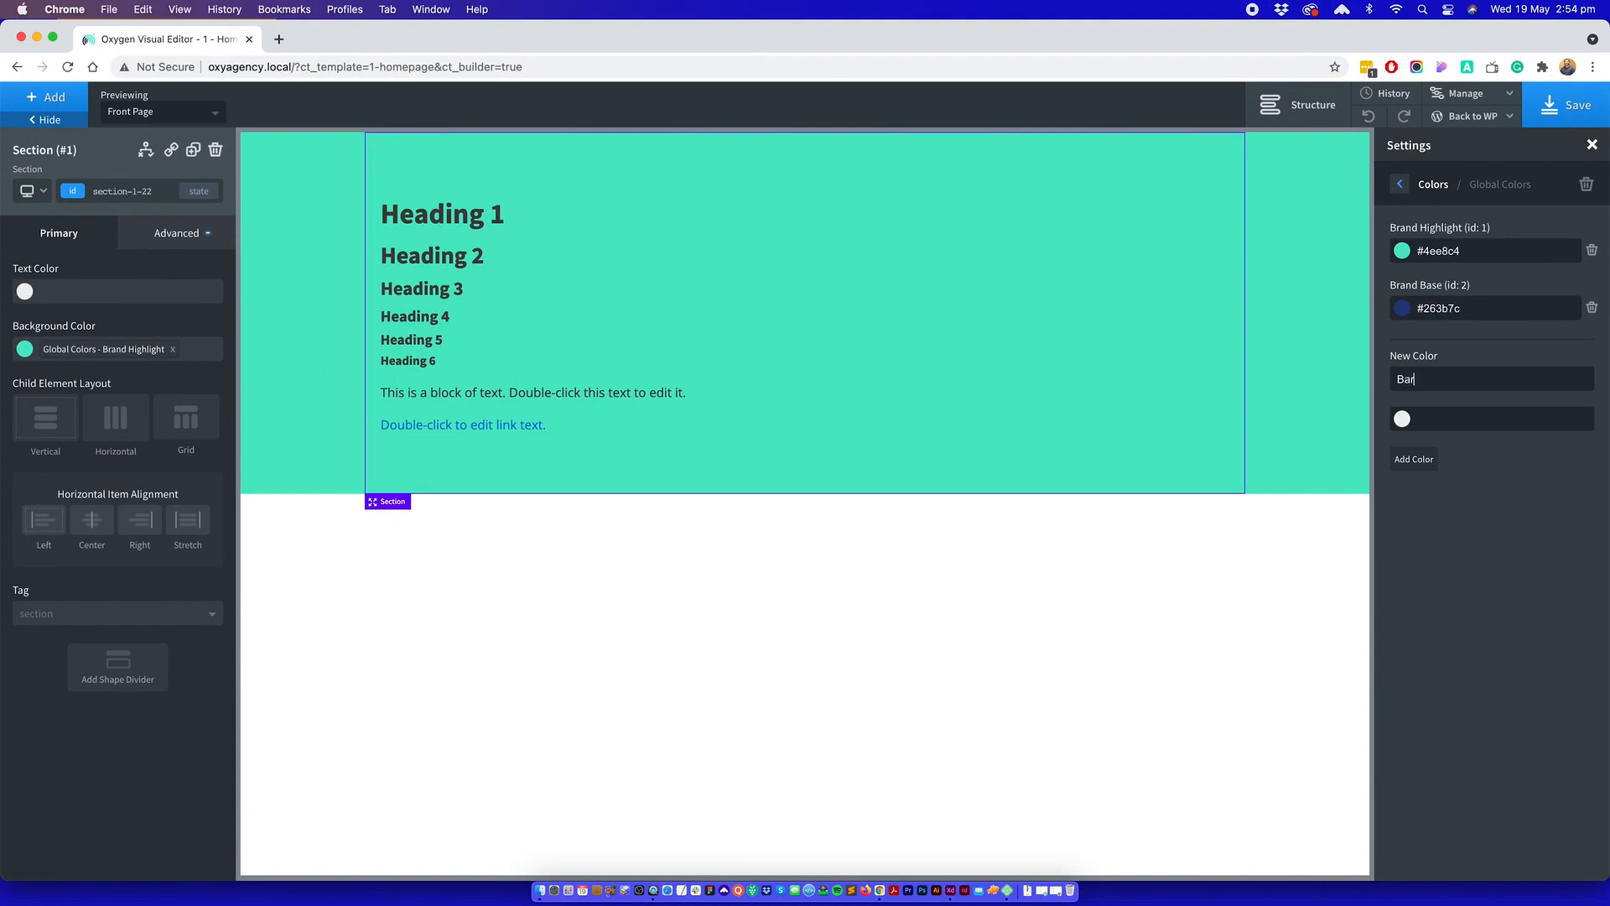
text(rand Mid)
click(1452, 421)
key(super+v)
click(1414, 458)
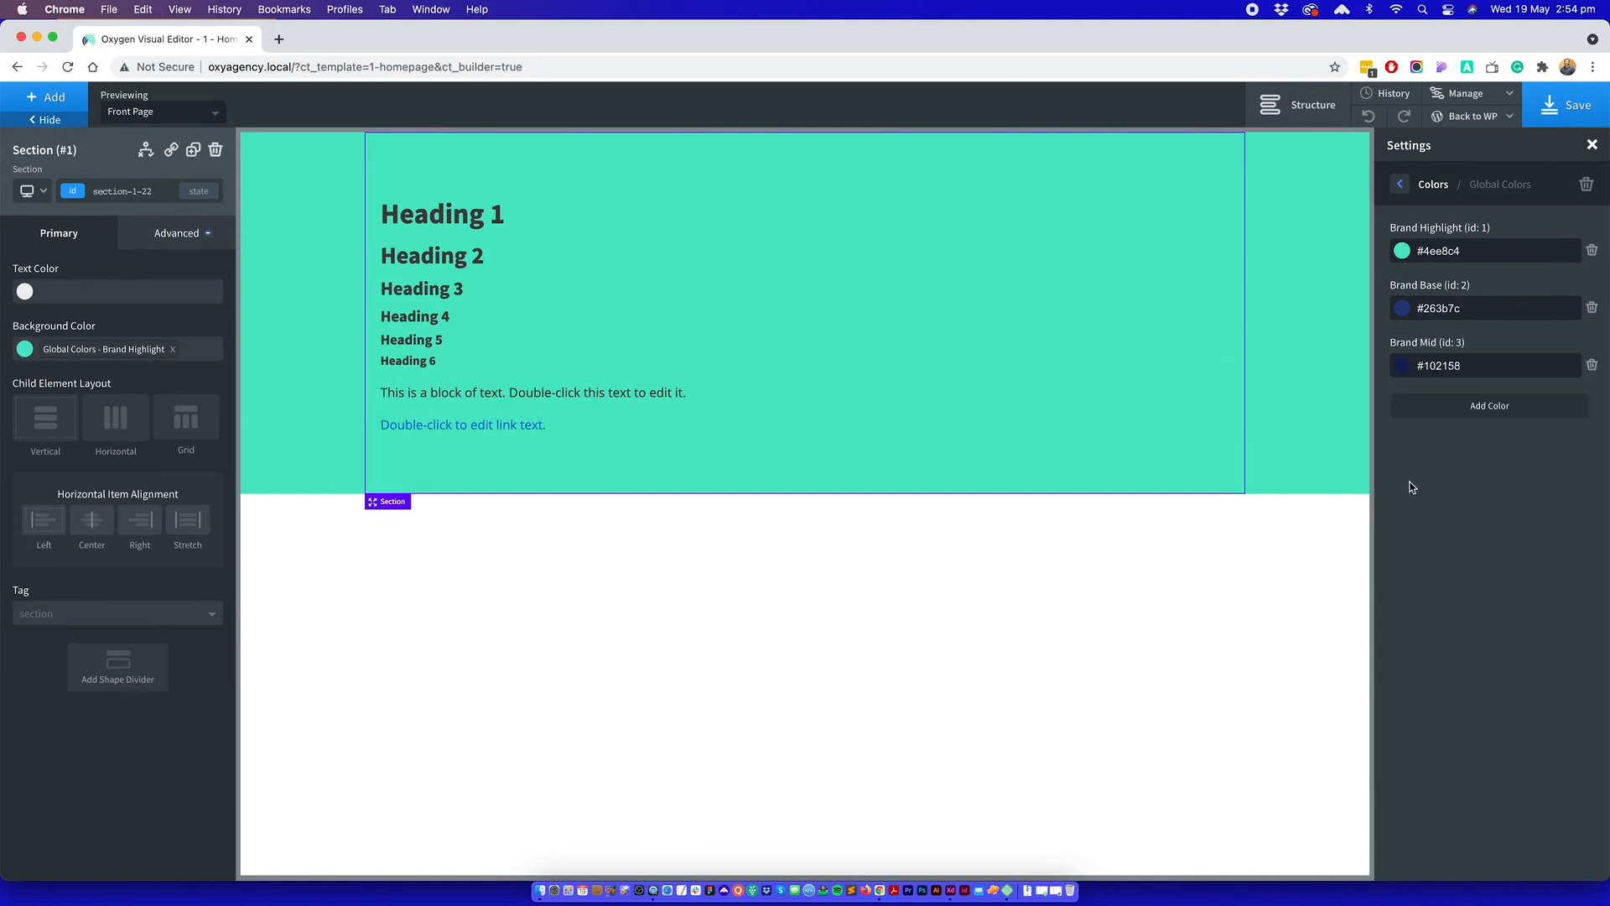
- Switch to Adobe XD and copy the hex code #06133C from the document colors
key(ctrl+Up)
click(726, 419)
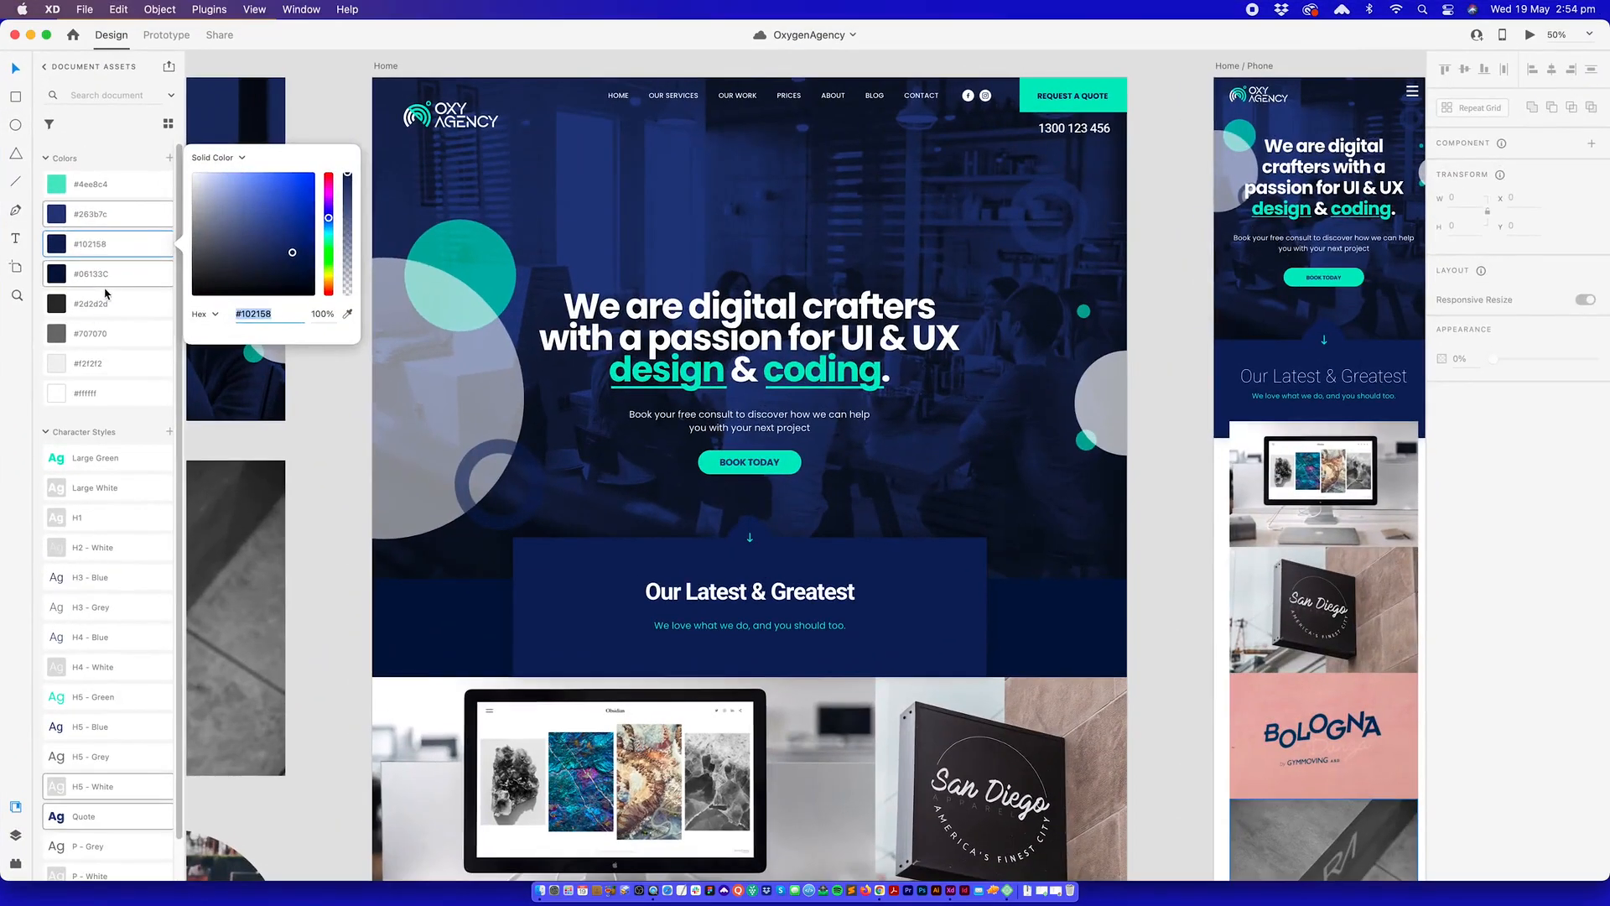
click(115, 283)
double_click(104, 279)
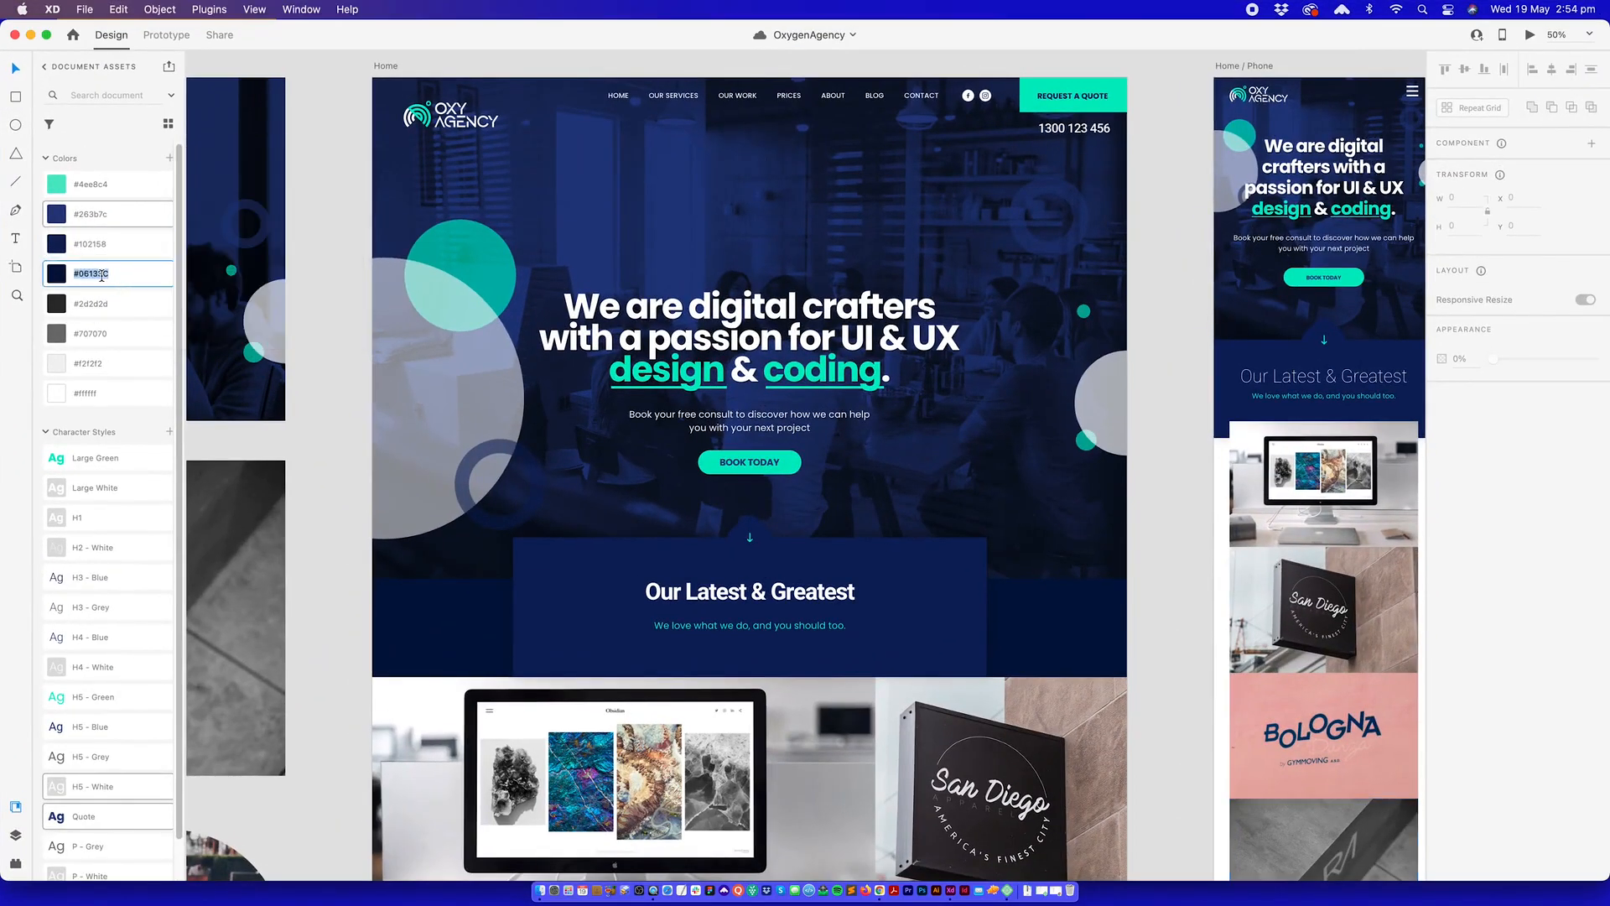
- Return to Oxygen and add the global color "Brand Dark" with the value #06133c
key(ctrl+Up)
click(766, 394)
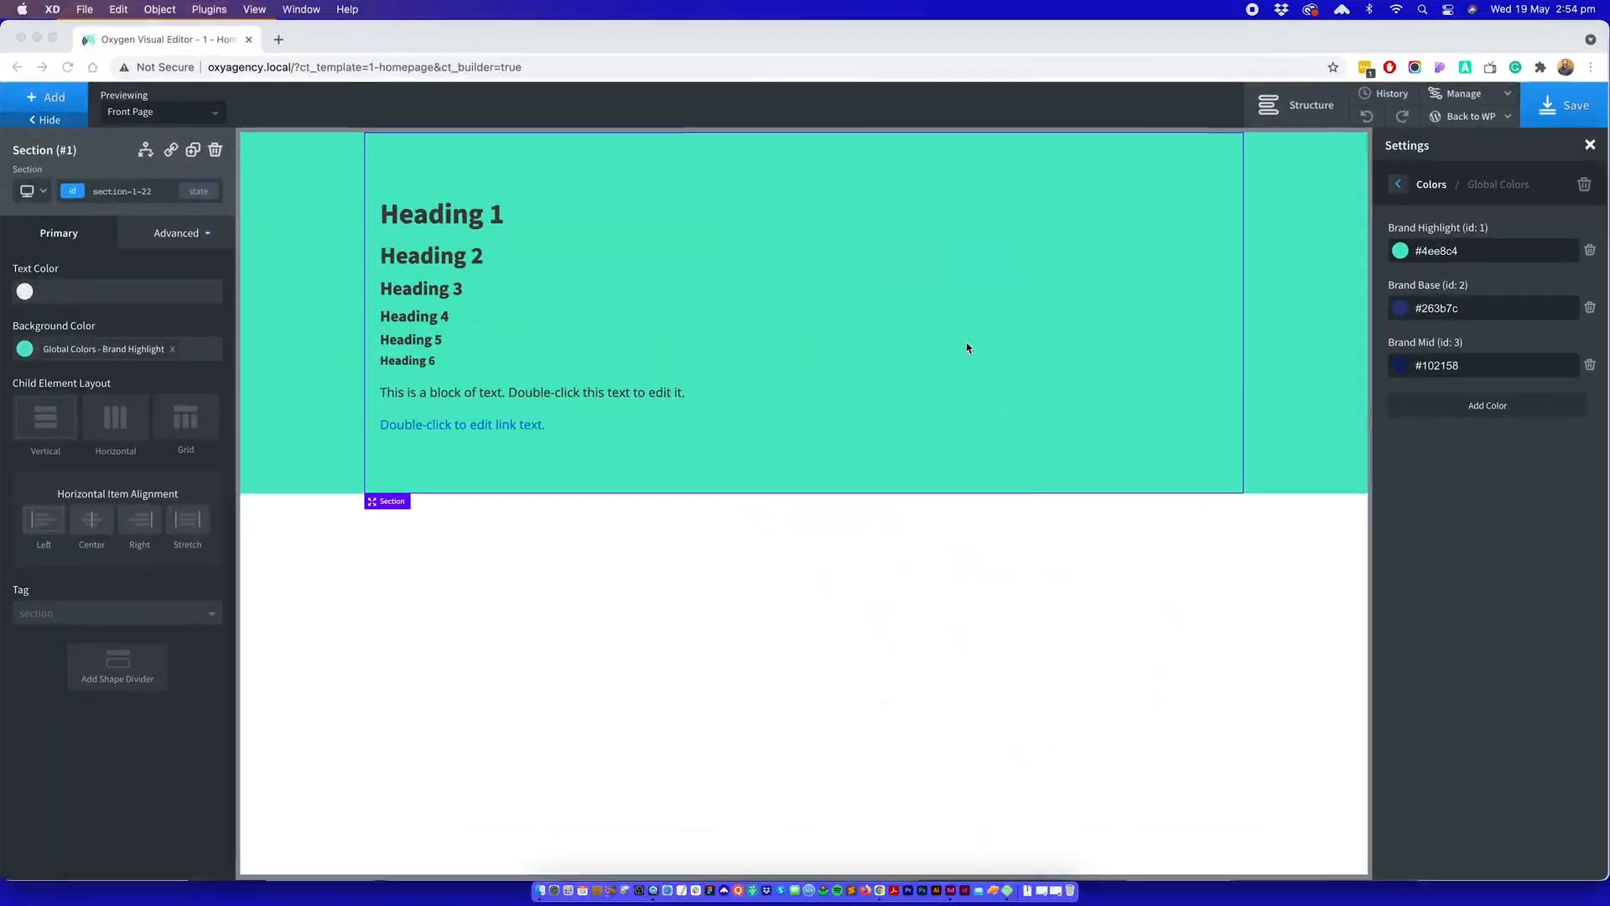
click(1438, 420)
text(Brand Dark)
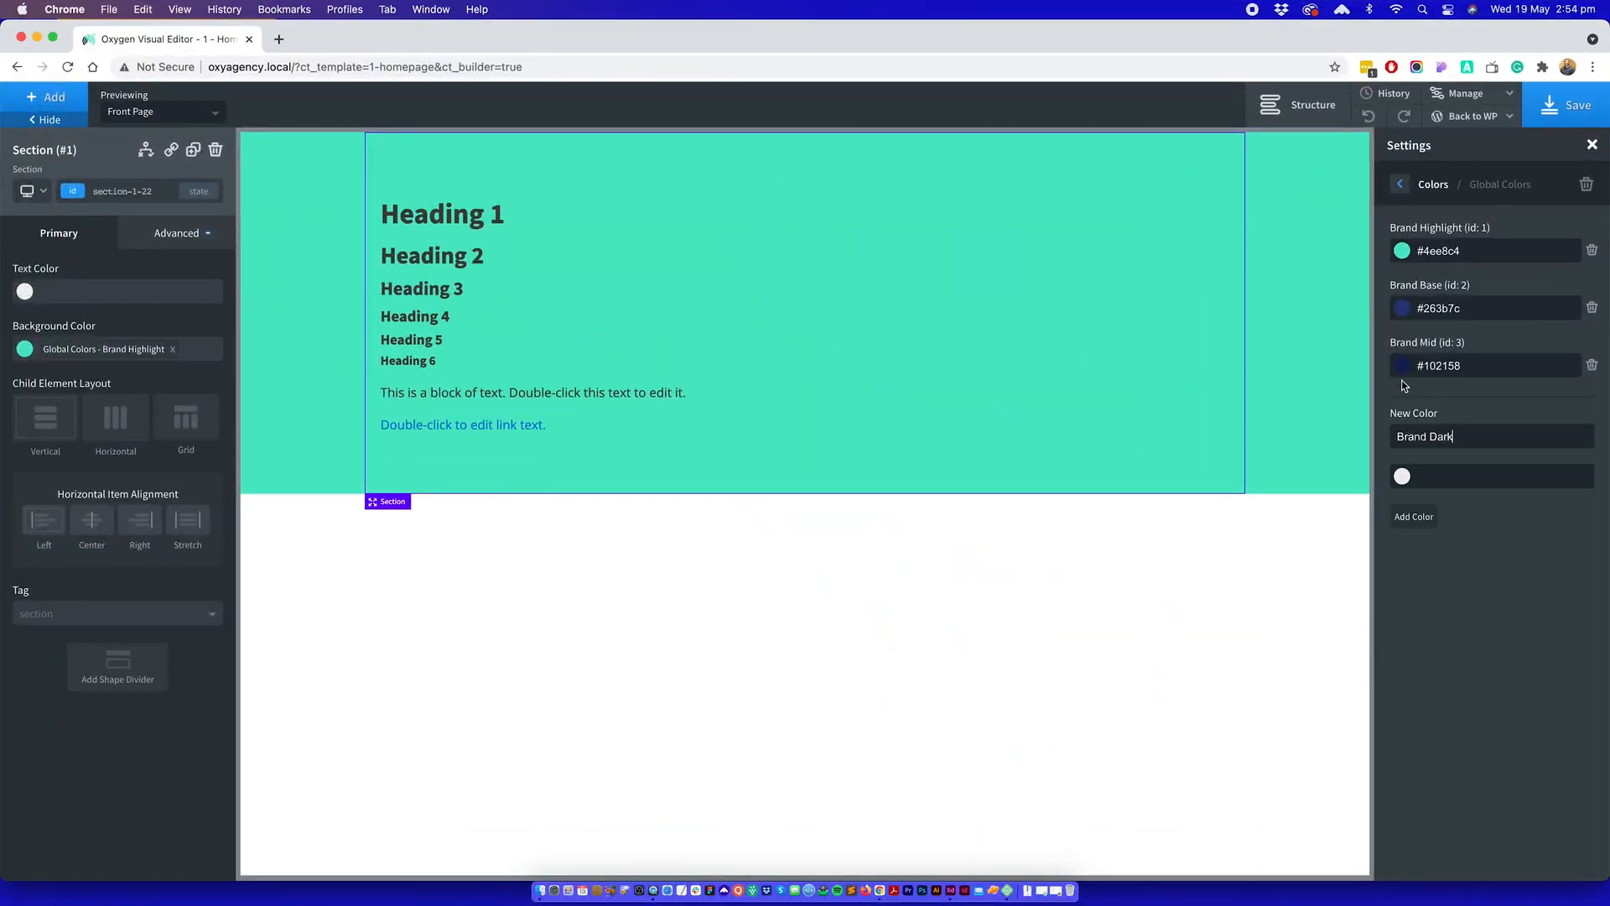
click(1426, 476)
key(super+v)
click(1418, 517)
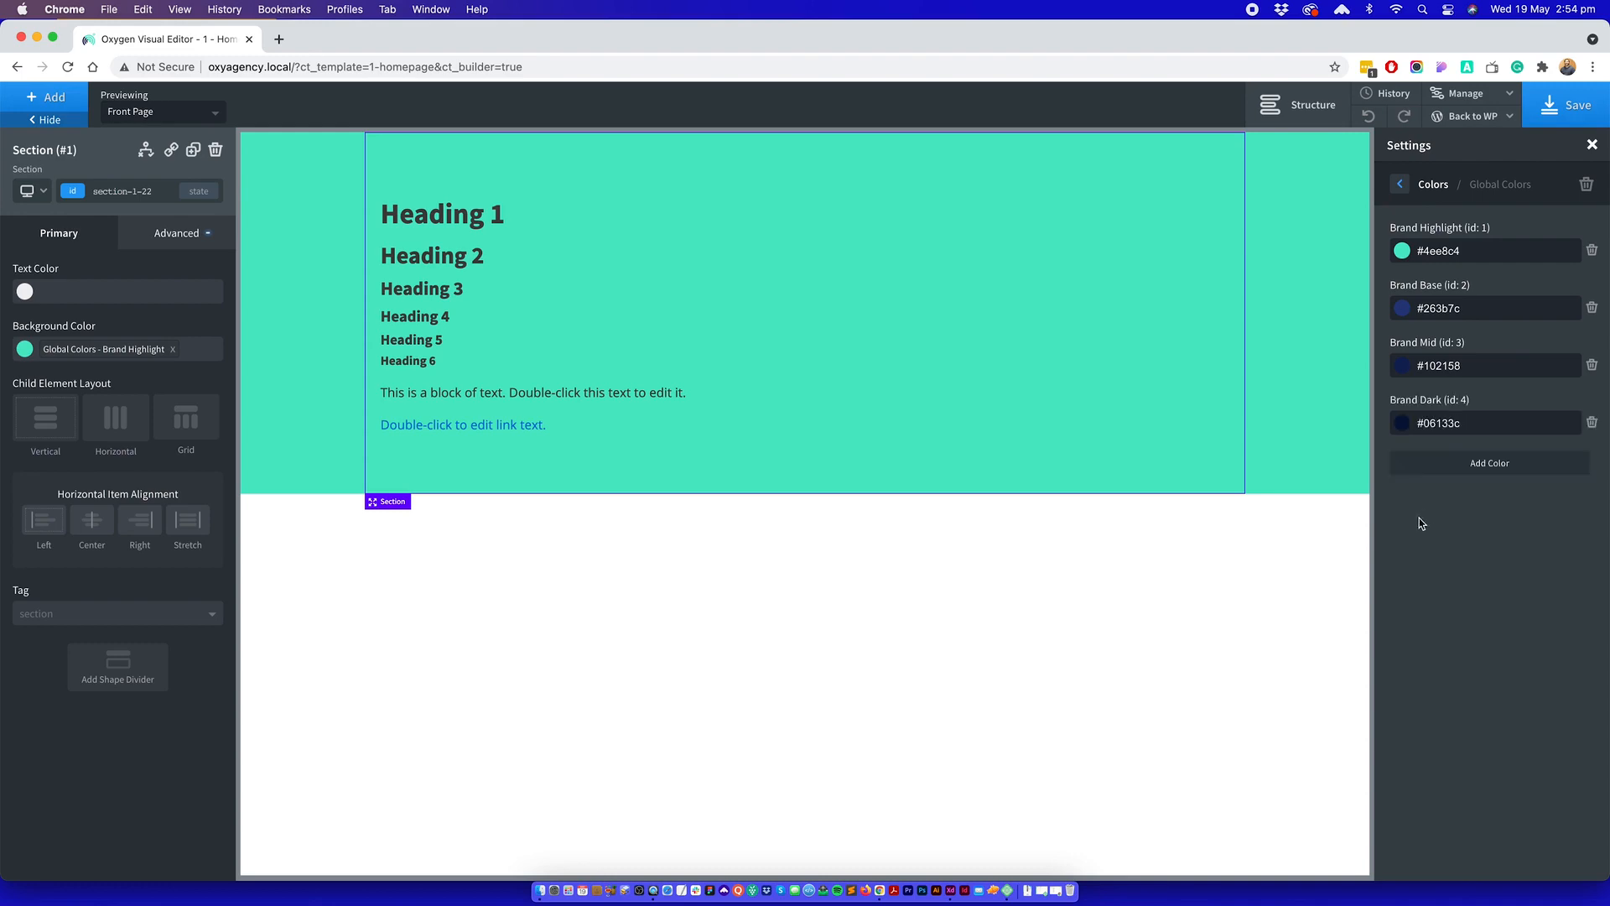
- Start another global color entry, switch to Adobe XD and copy the hex code #2d2d2d from the document colors
click(1437, 466)
key(ctrl+Up)
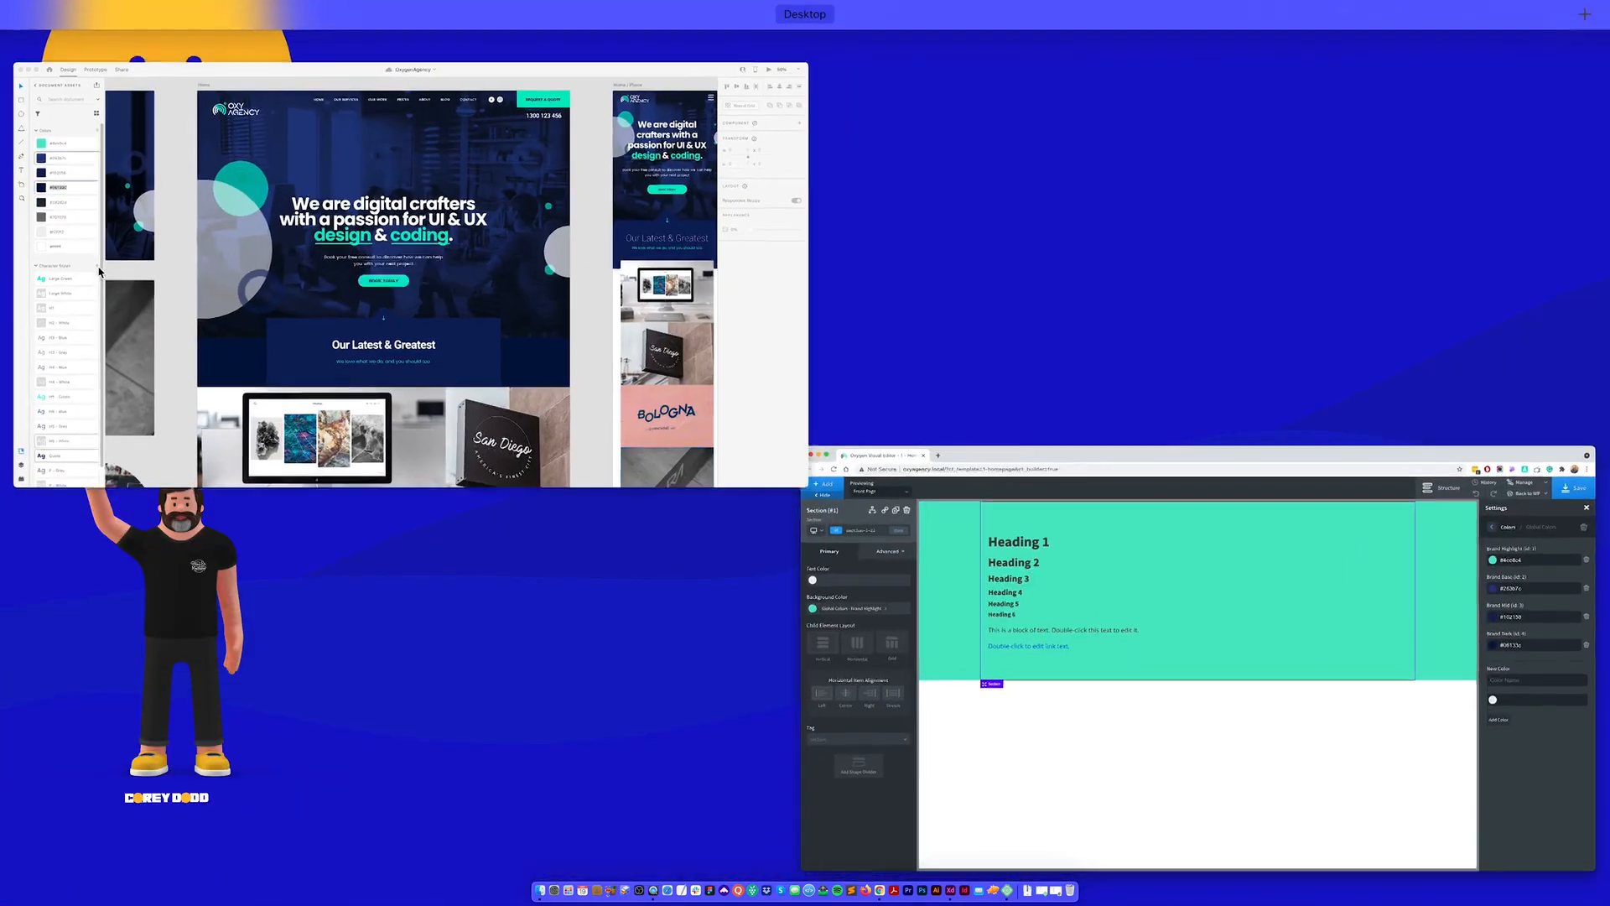
click(405, 242)
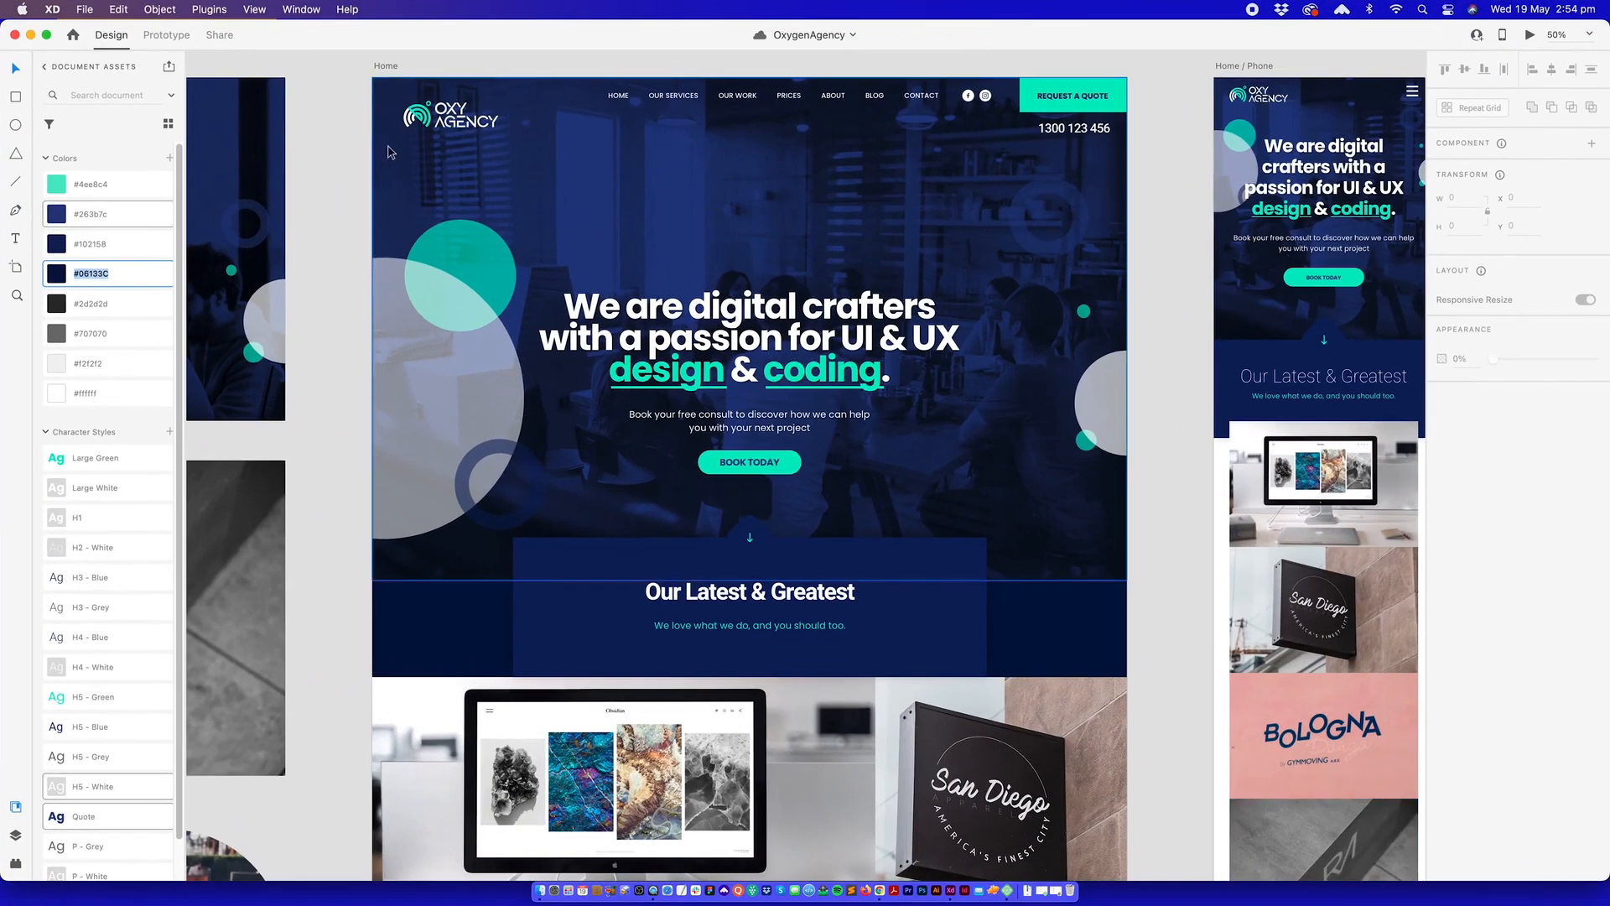
click(324, 293)
double_click(105, 306)
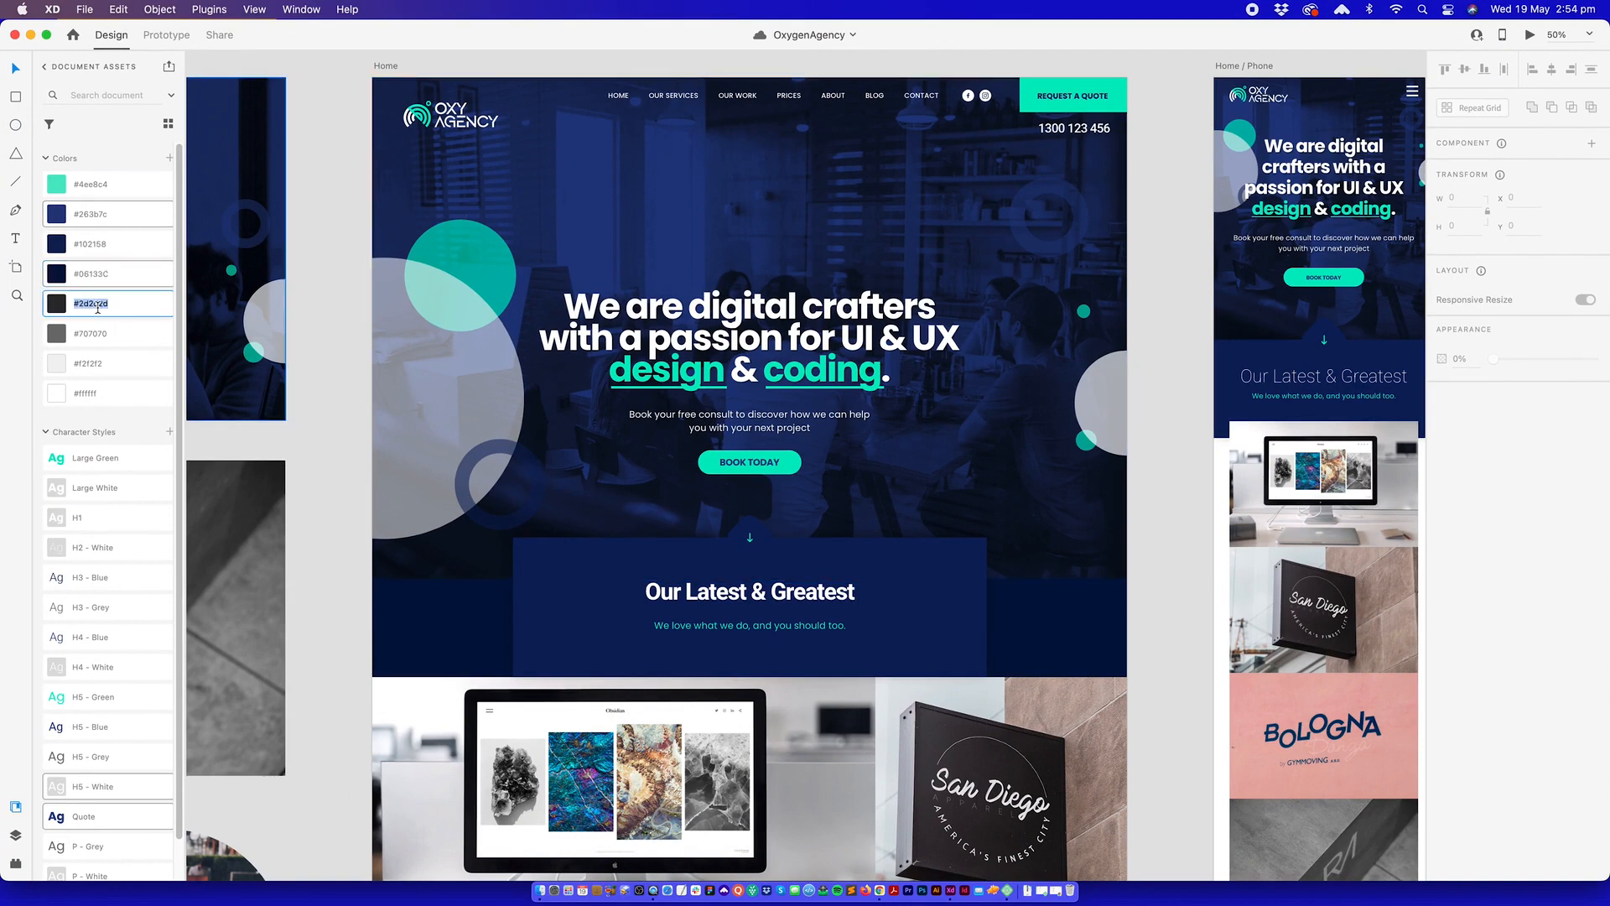
click(107, 304)
drag(109, 306, 71, 306)
key(super+c)
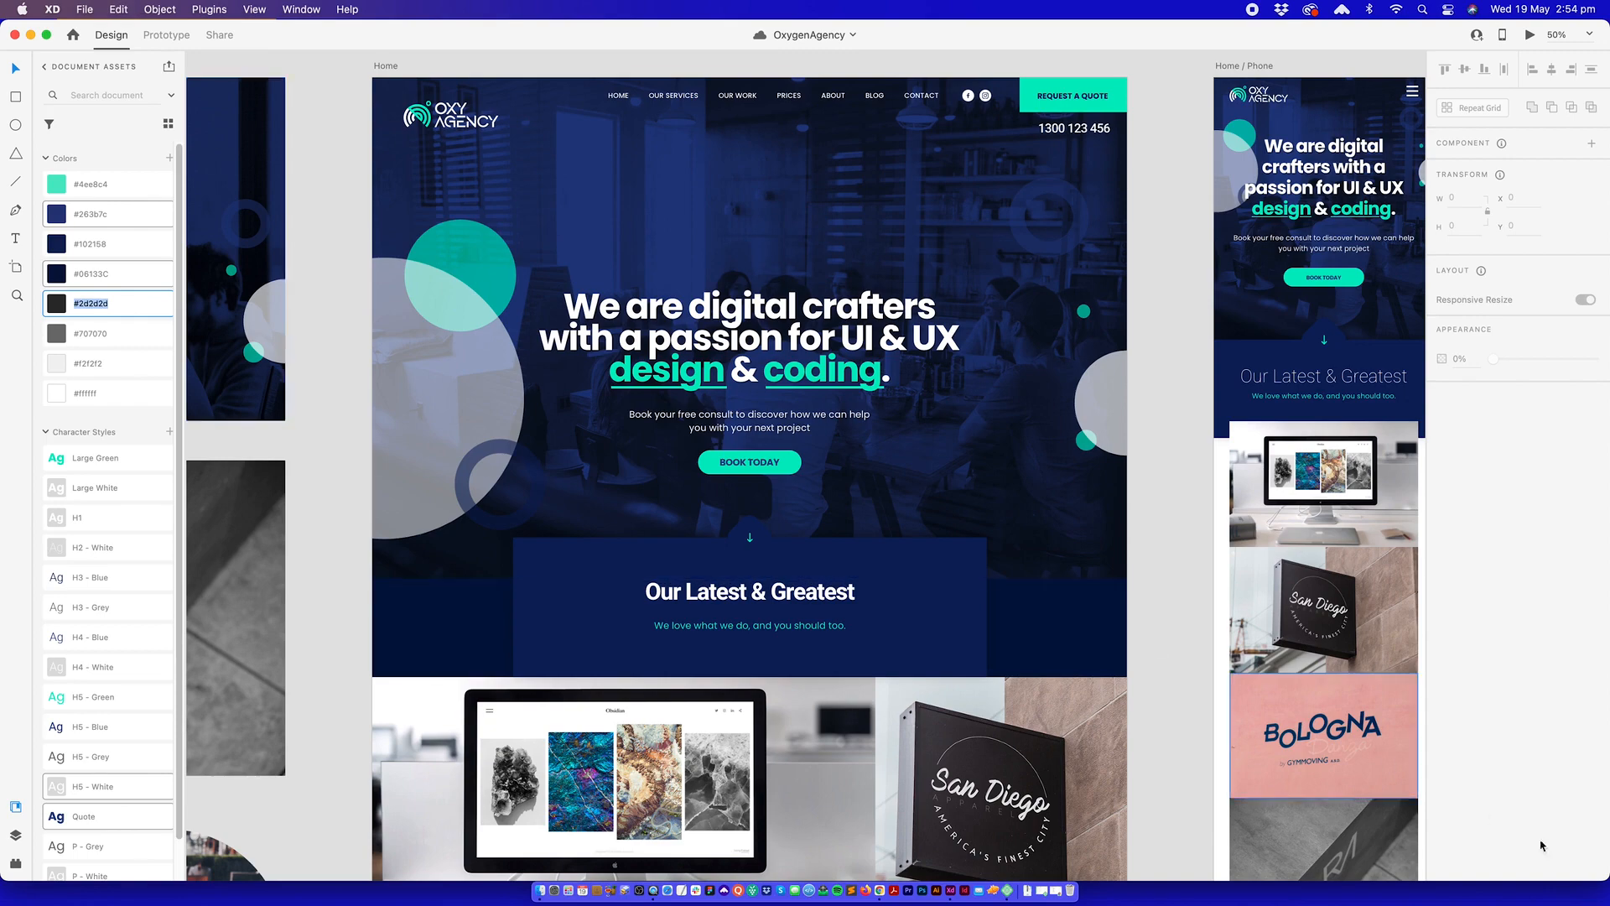
- Return to Oxygen and add the global color "Layout Dark" with the value #2d2d2d
mouse_move(1609, 904)
click(733, 371)
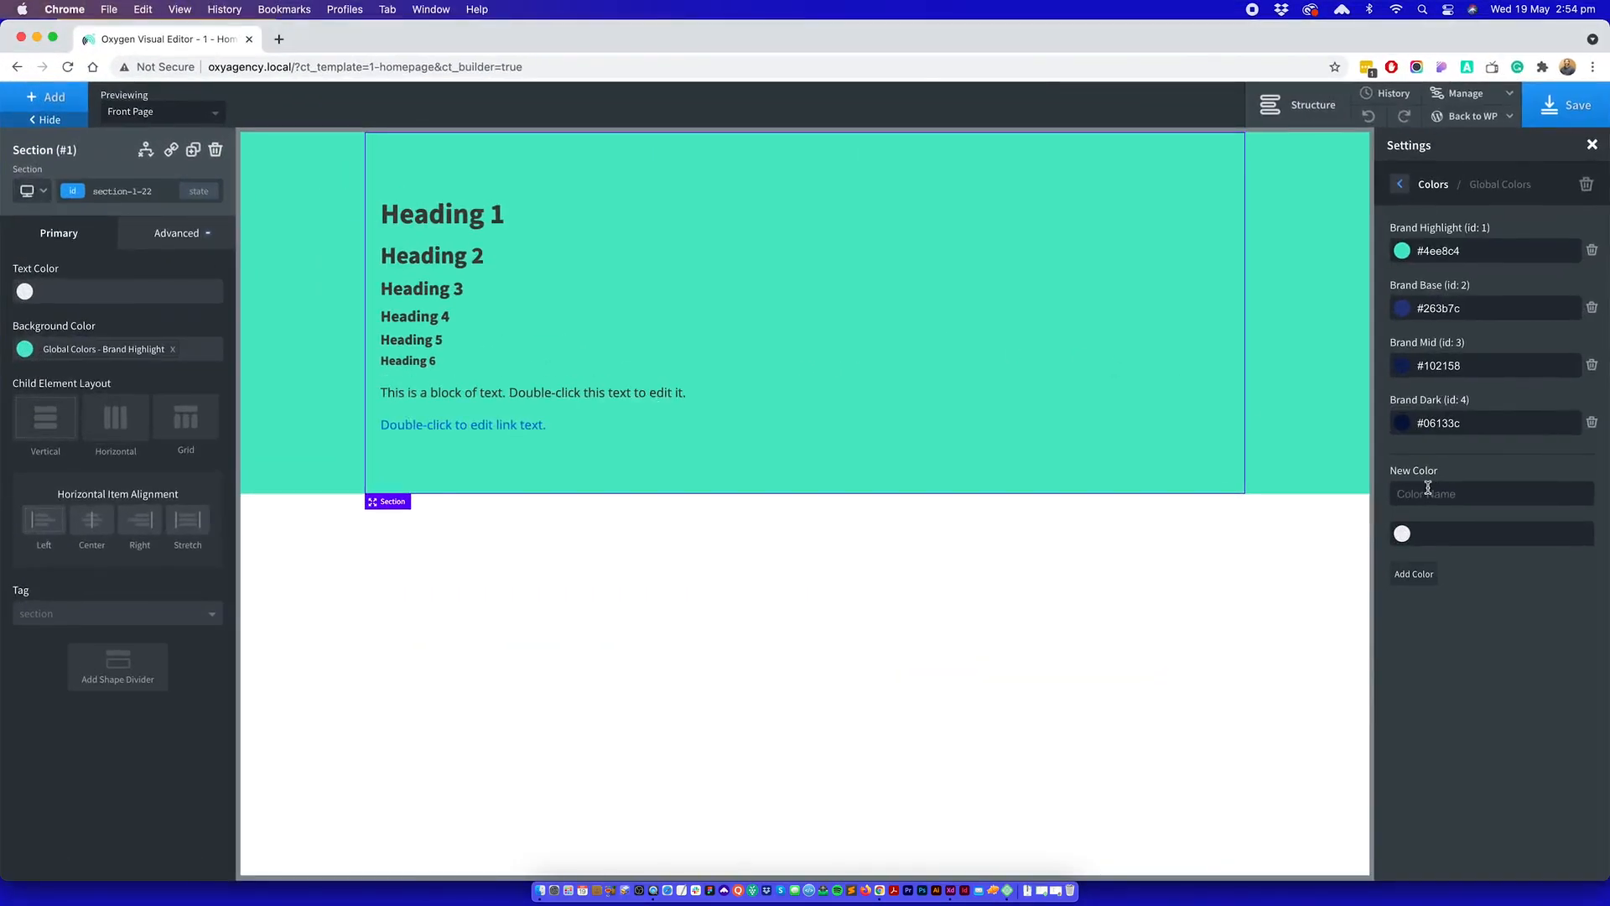
text(Layout Dark)
click(1434, 534)
key(super+v)
click(1419, 575)
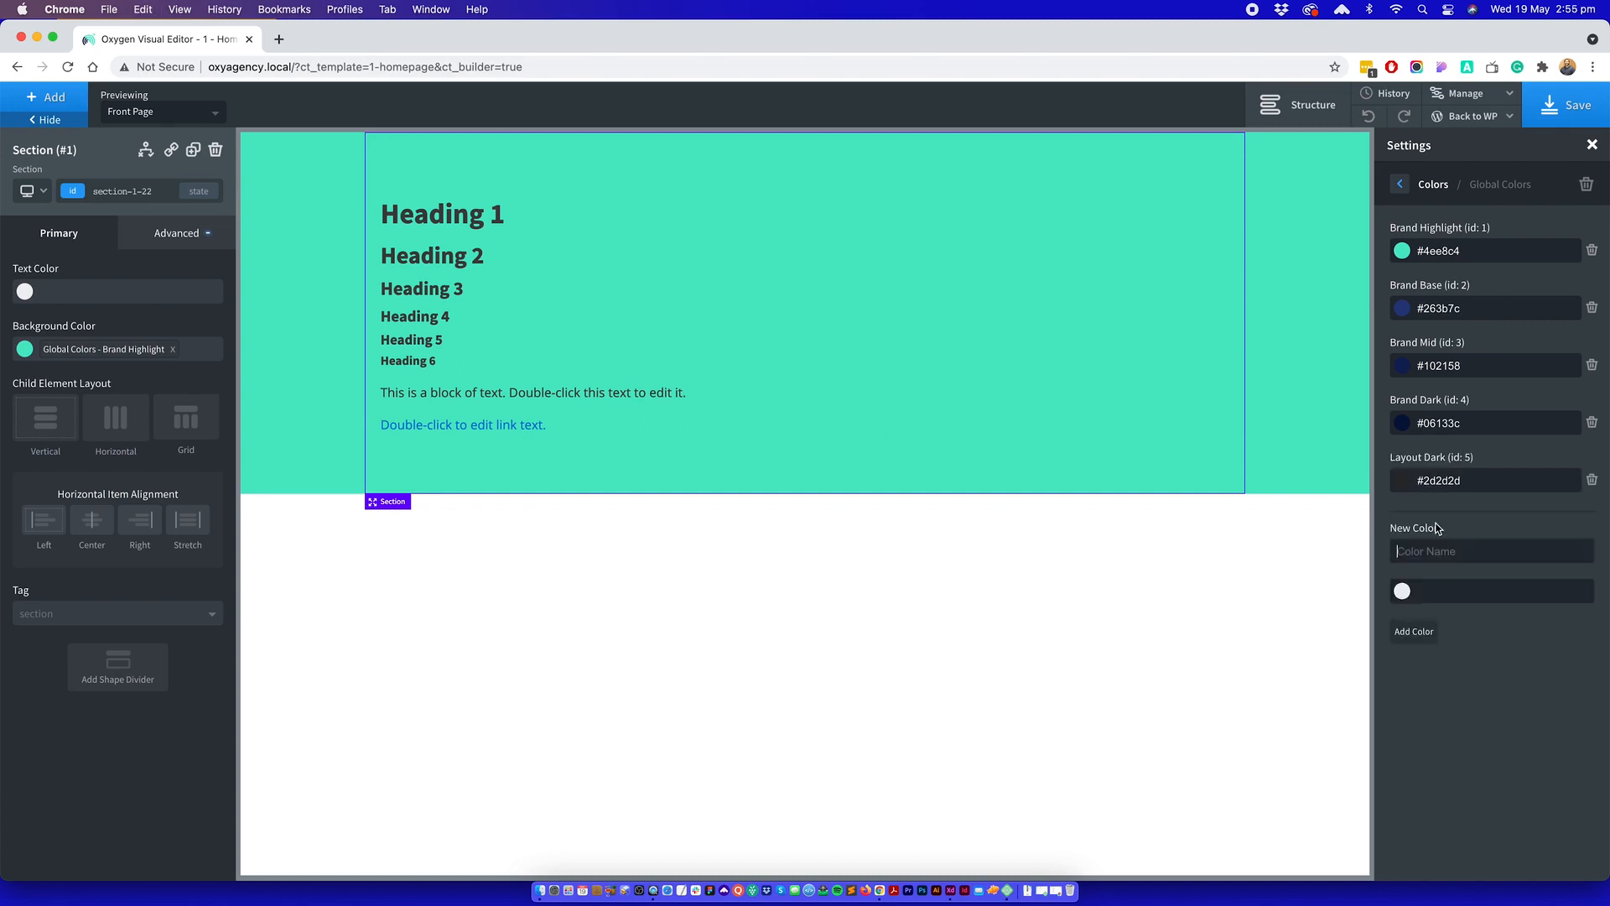
- Switch to Adobe XD and copy the hex code #707070 from the document colors
mouse_move(1608, 903)
click(403, 344)
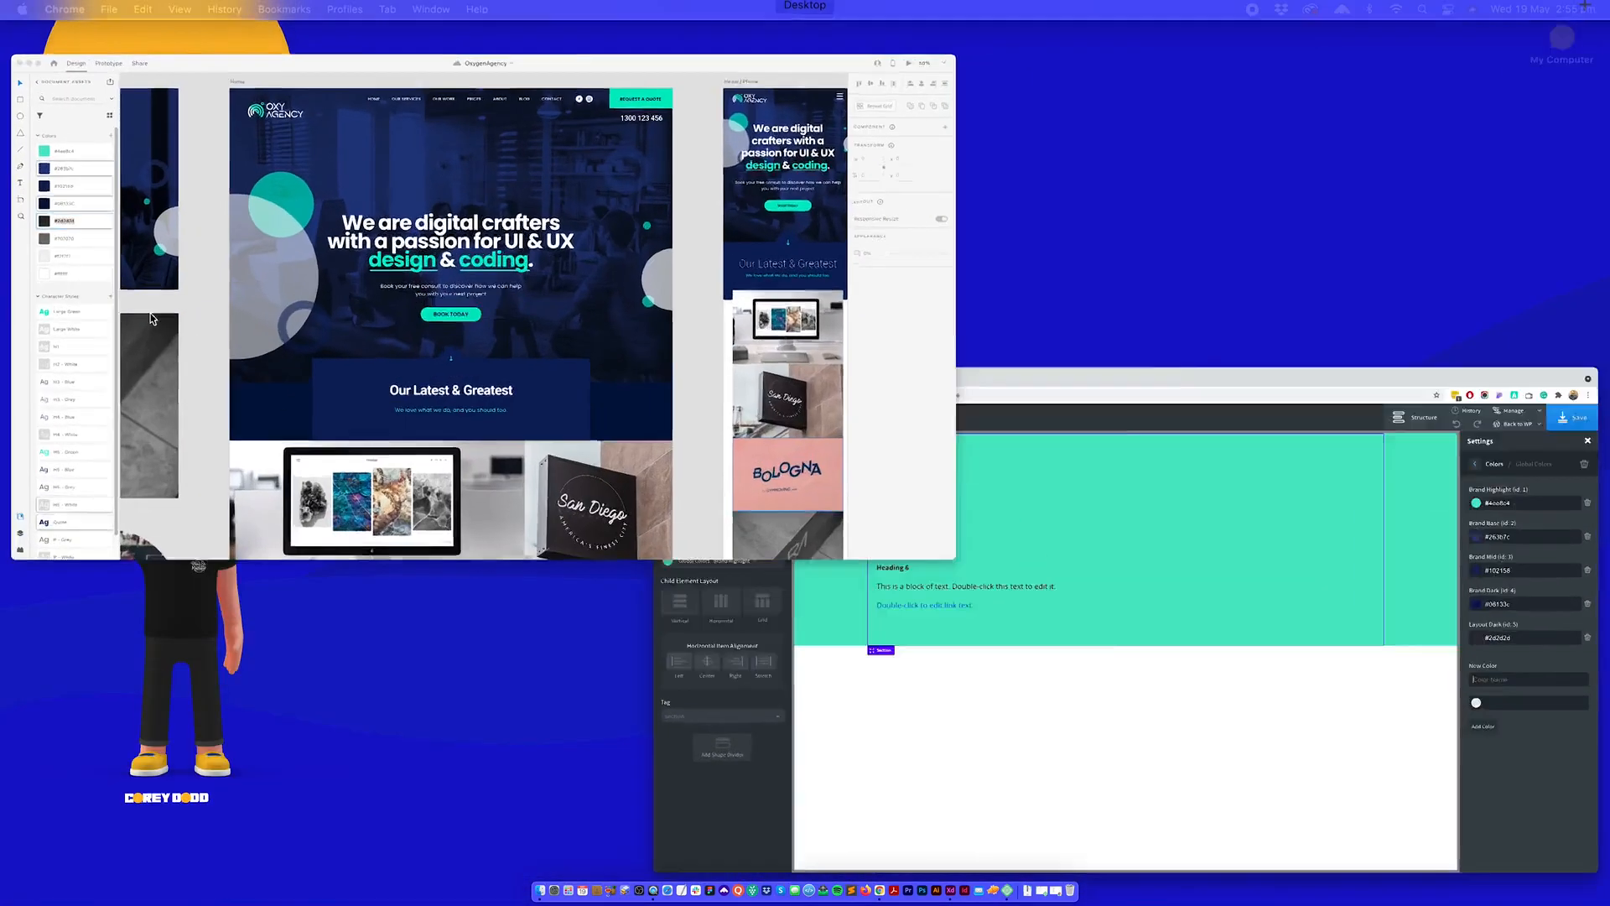
double_click(101, 334)
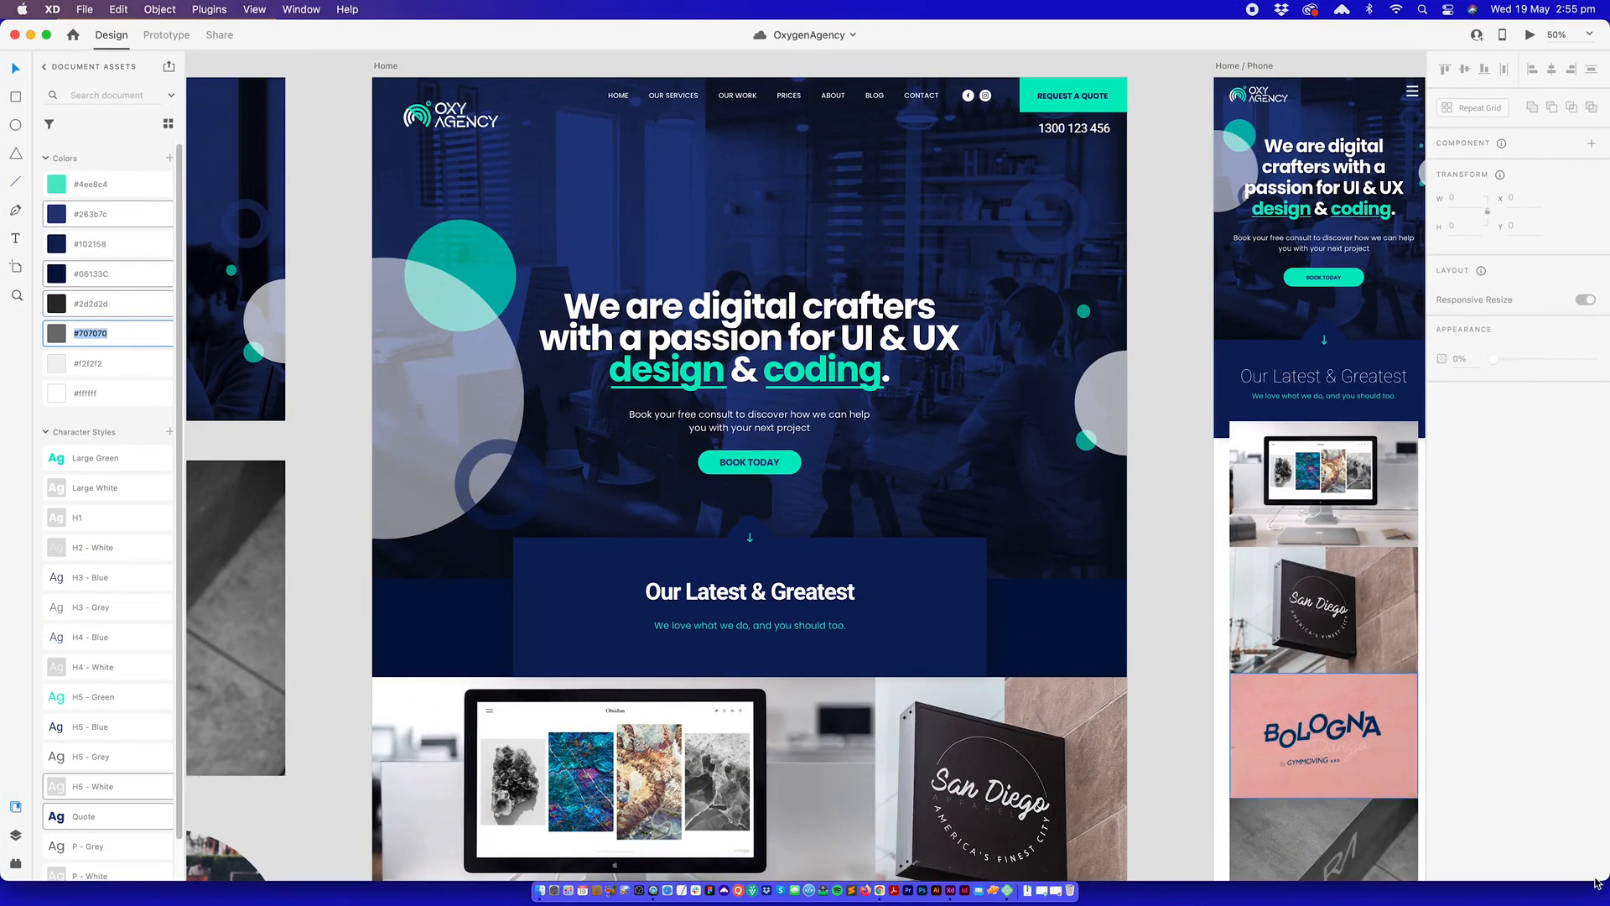
- Return to Oxygen and add the global color "Layout Mid" with the value #707070
mouse_move(1608, 903)
click(708, 386)
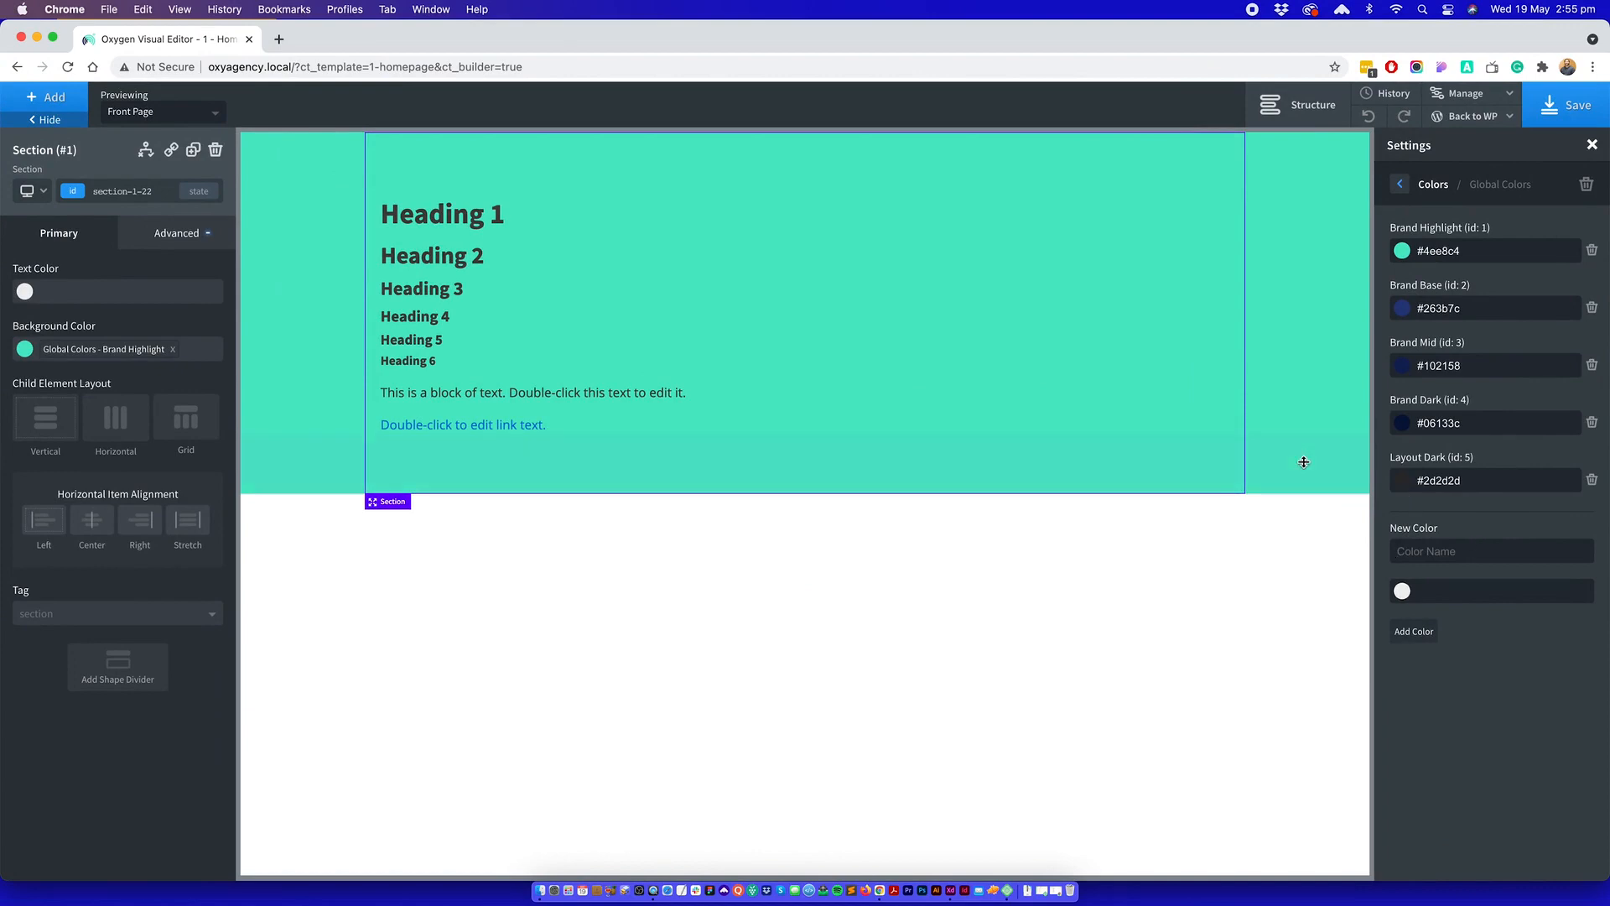
text(Layout Mid)
click(1491, 593)
key(super+v)
click(1417, 631)
- Switch to Adobe XD and copy the hex code #f2f2f2 from the document colors
mouse_move(1607, 903)
click(104, 371)
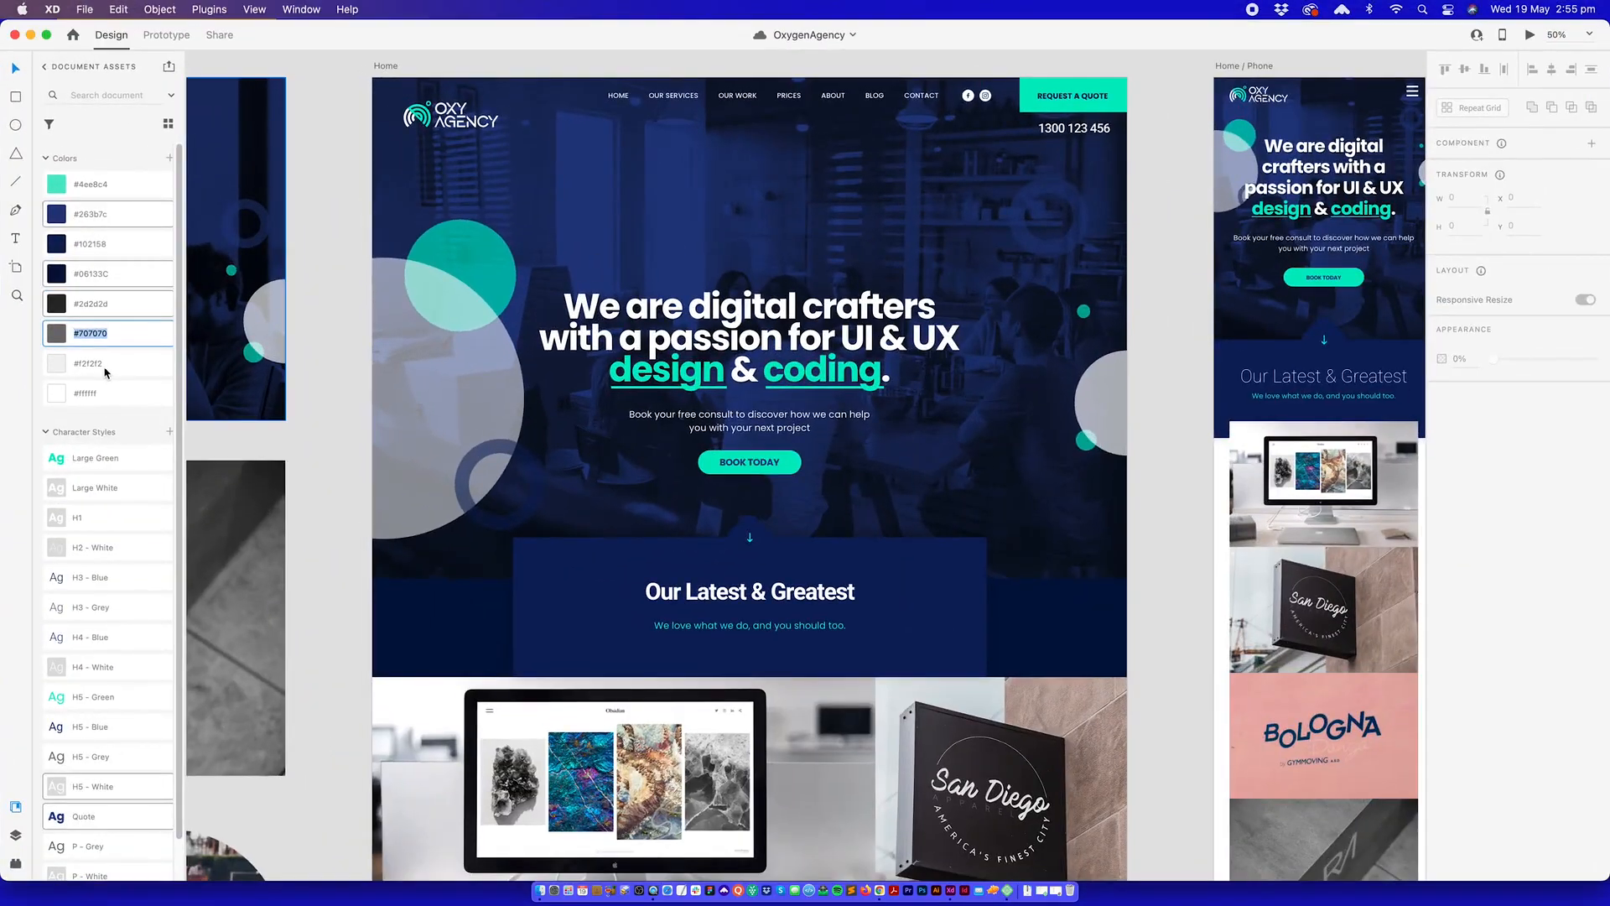
double_click(98, 367)
- Return to Oxygen and add the global color "Layout Light" with the value #f2f2f2
mouse_move(1607, 904)
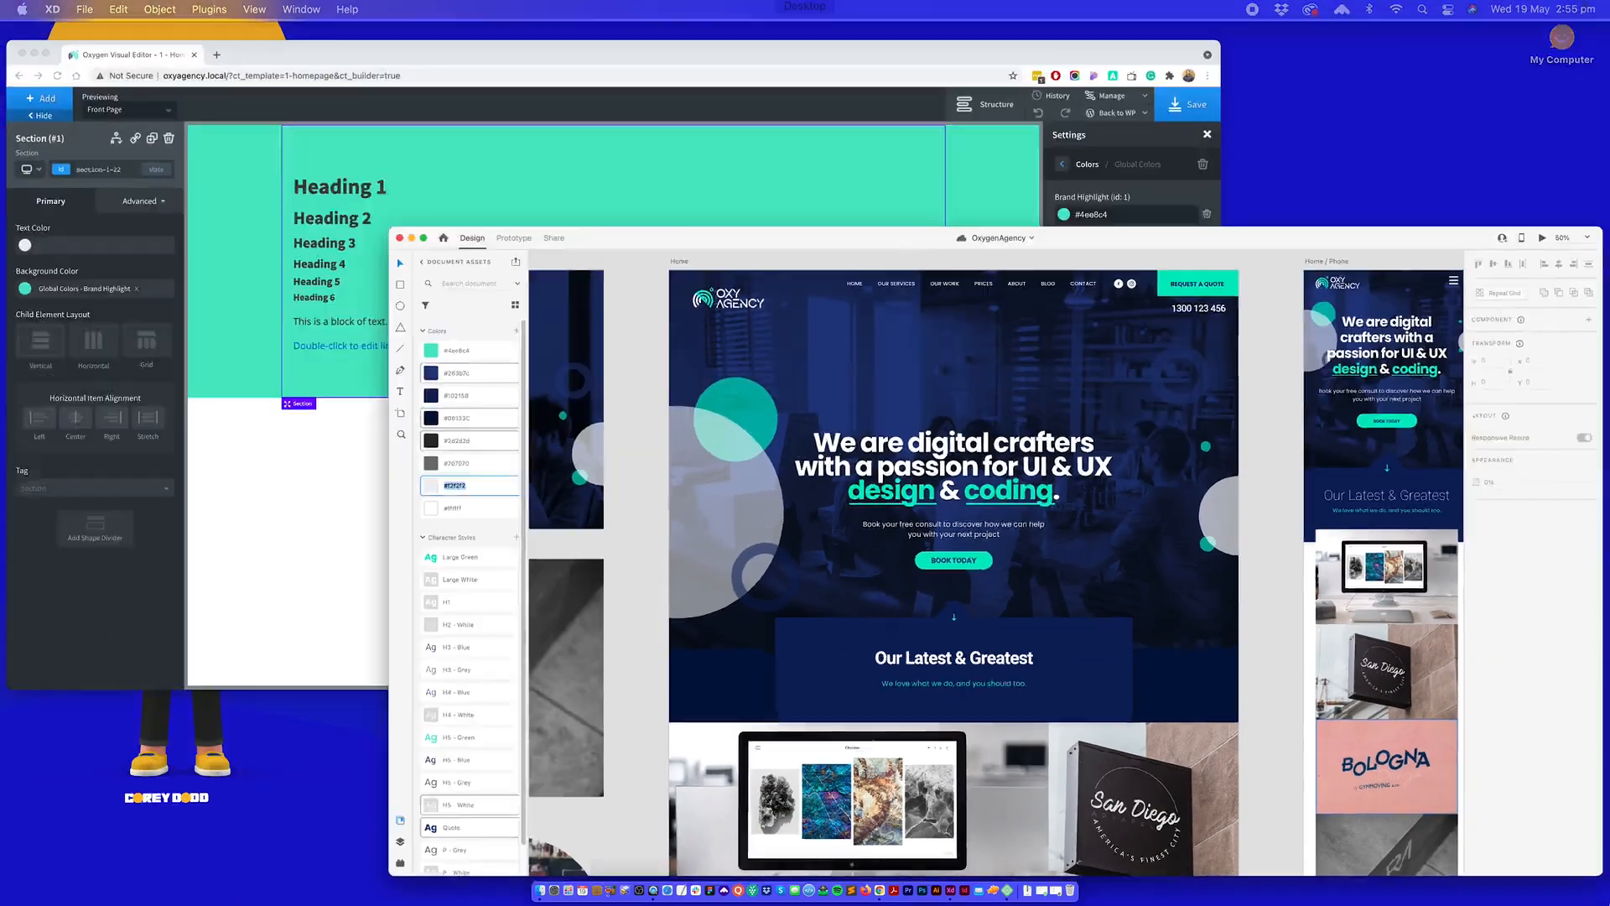
click(755, 382)
click(1461, 579)
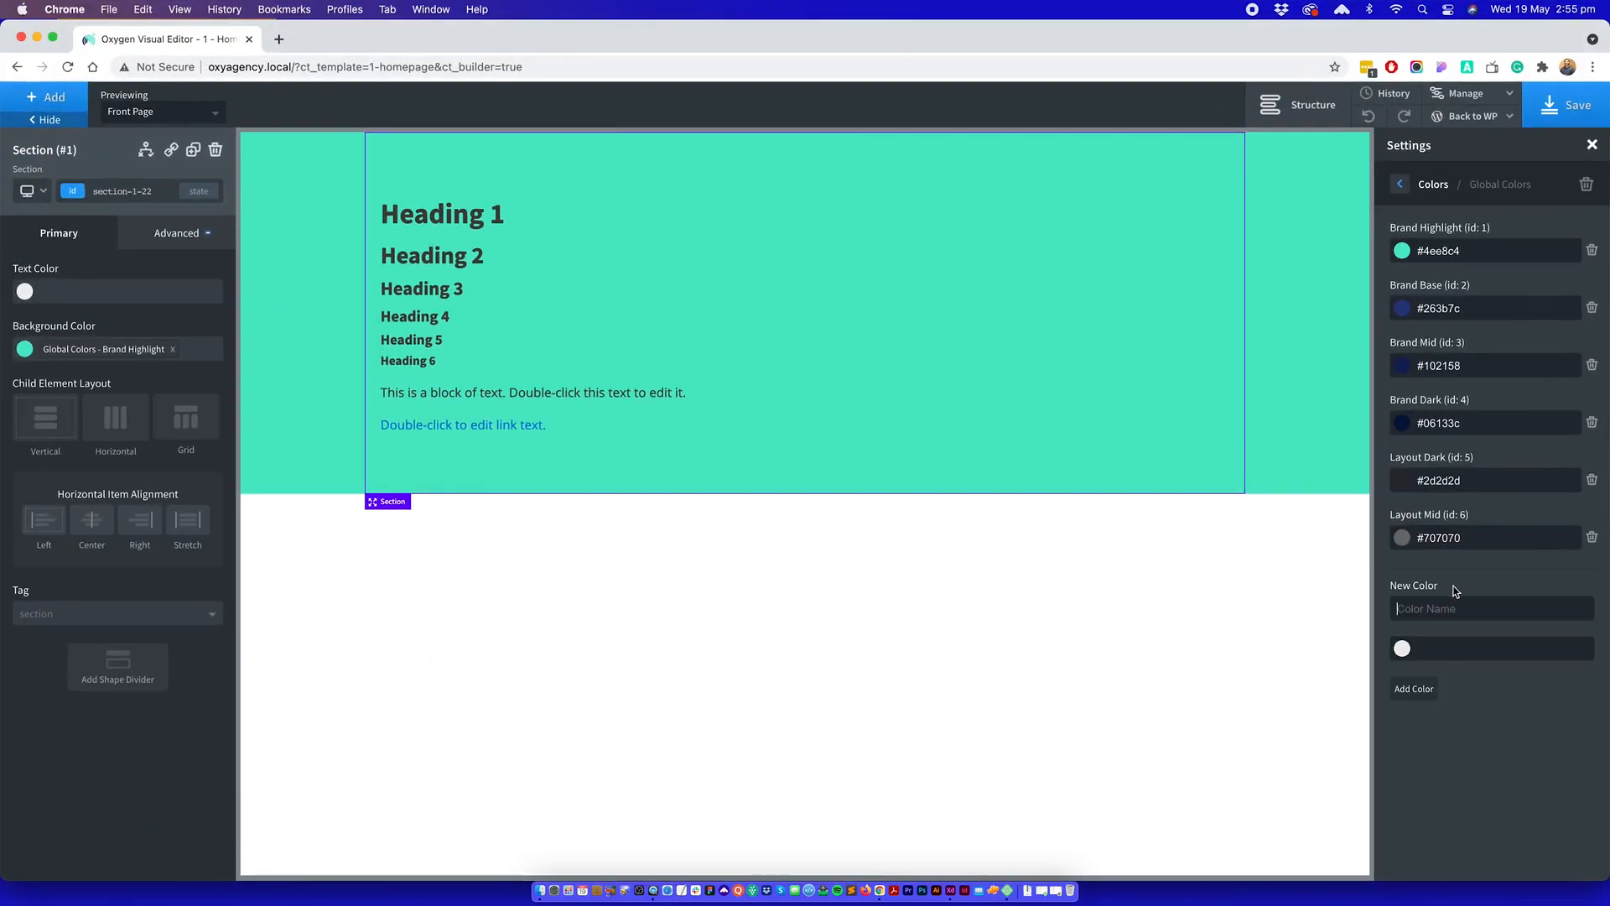
text(Layout Light)
key(super+v)
click(1417, 687)
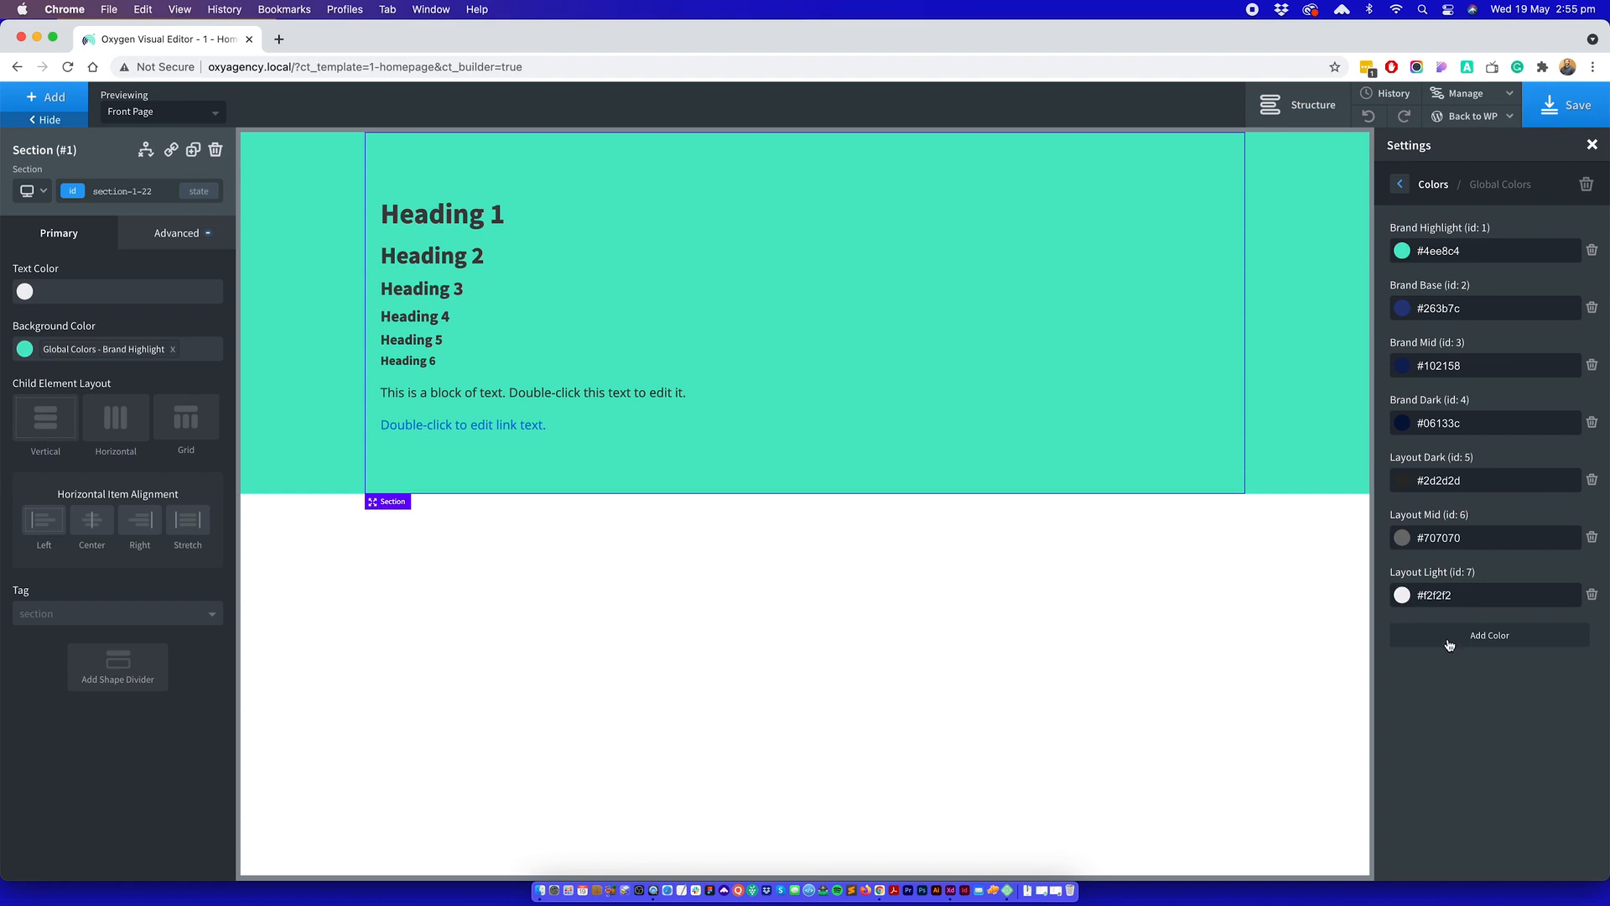
- Add the global color "White" with the value #ffffff and save the page
text(White)
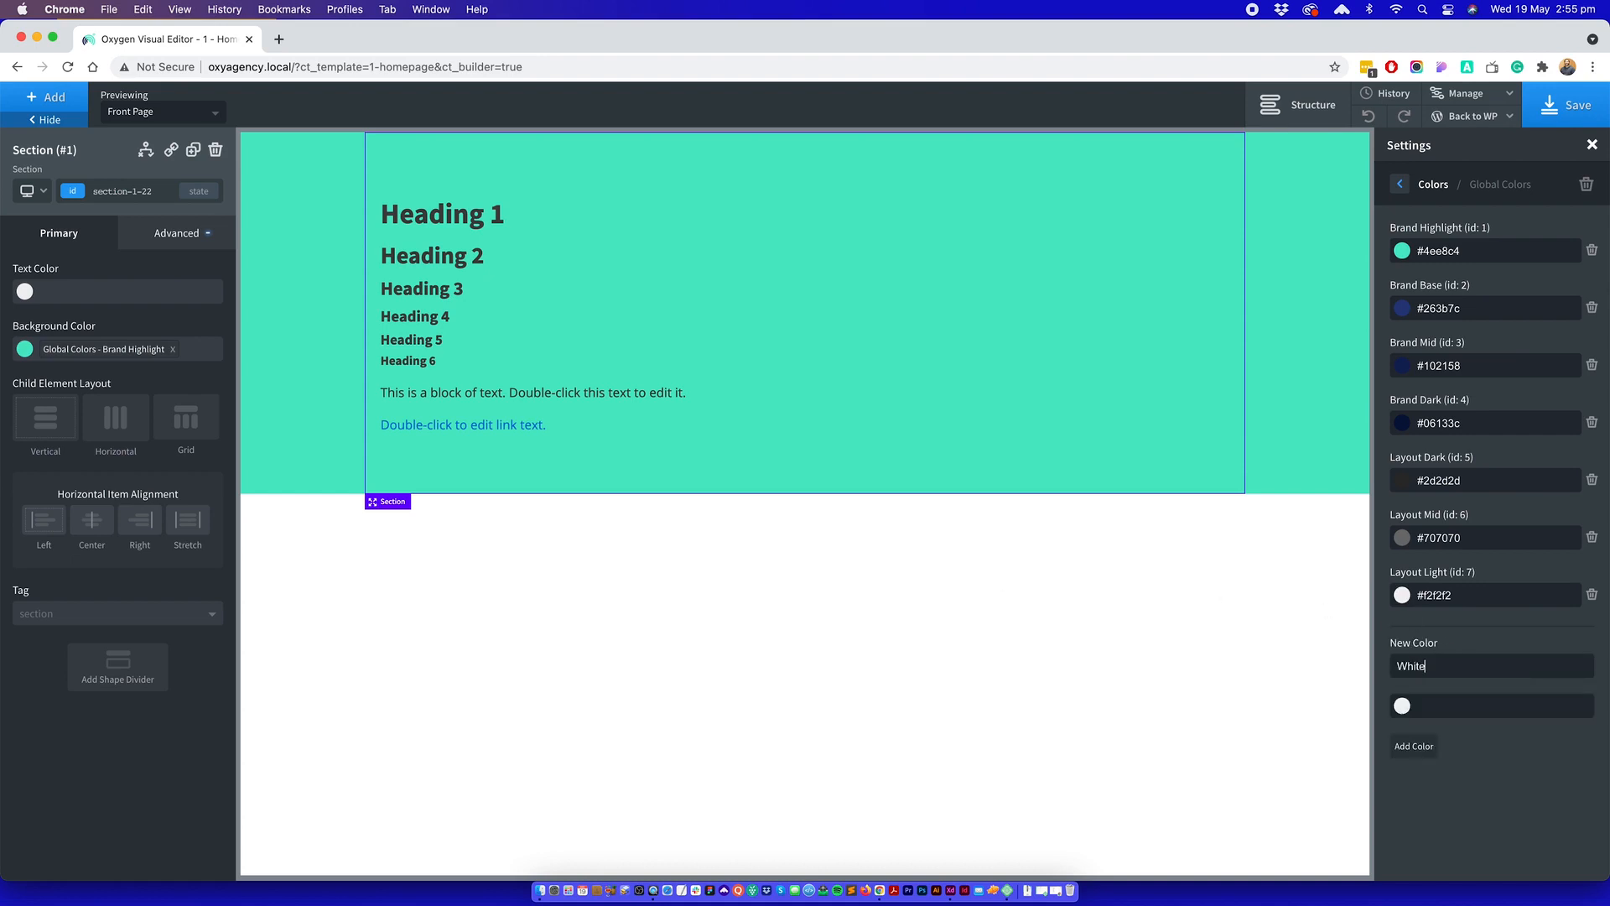
click(1411, 709)
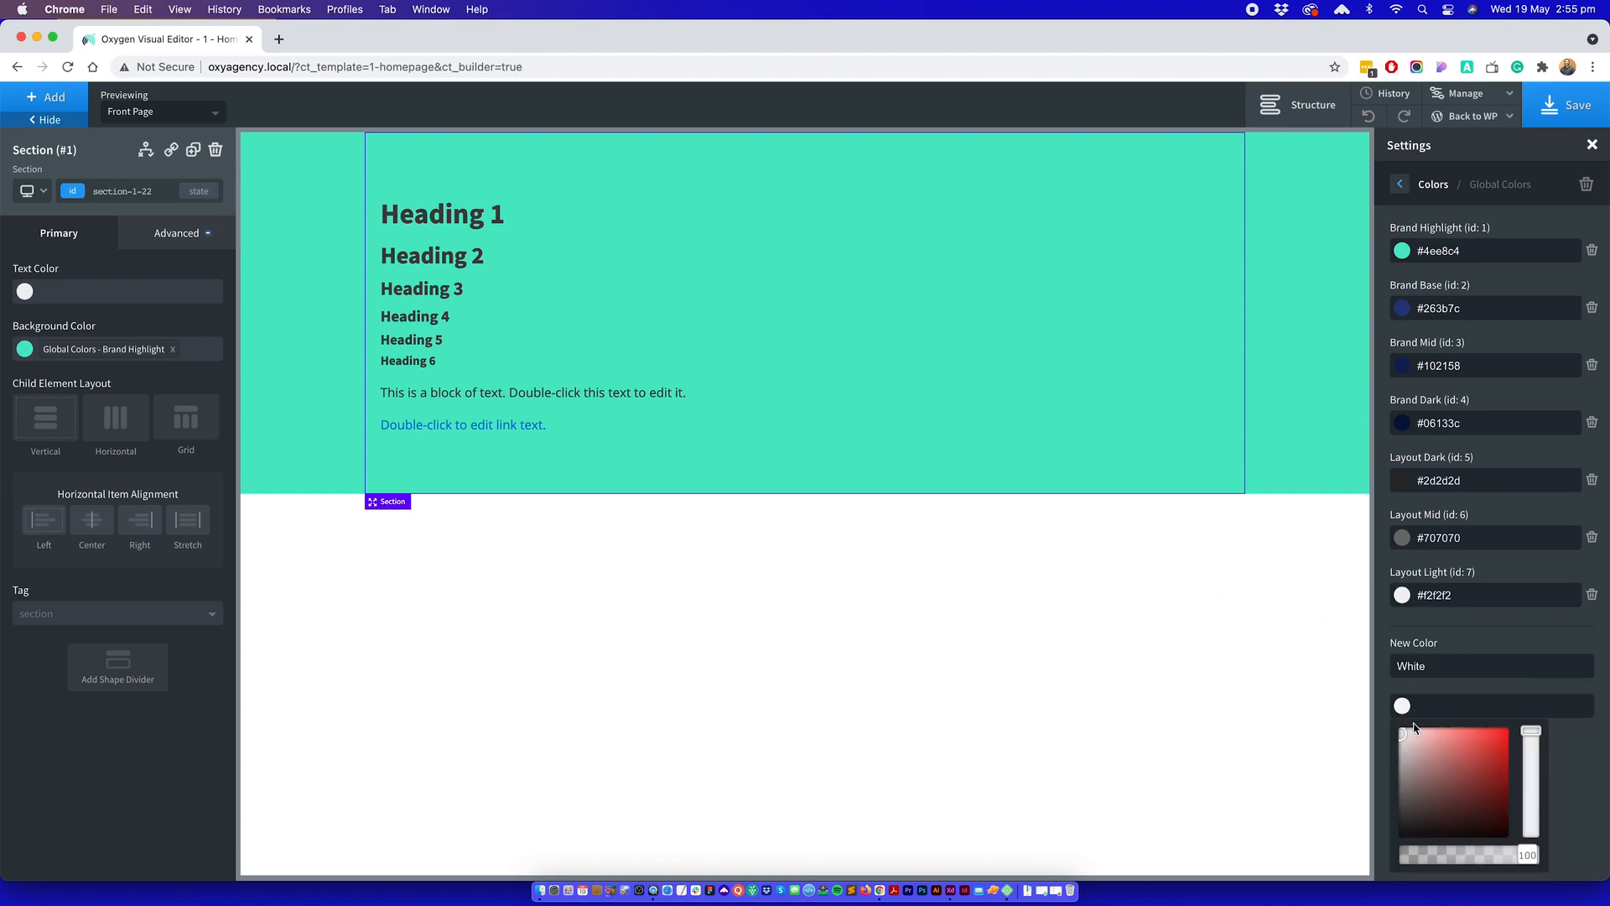
click(1417, 733)
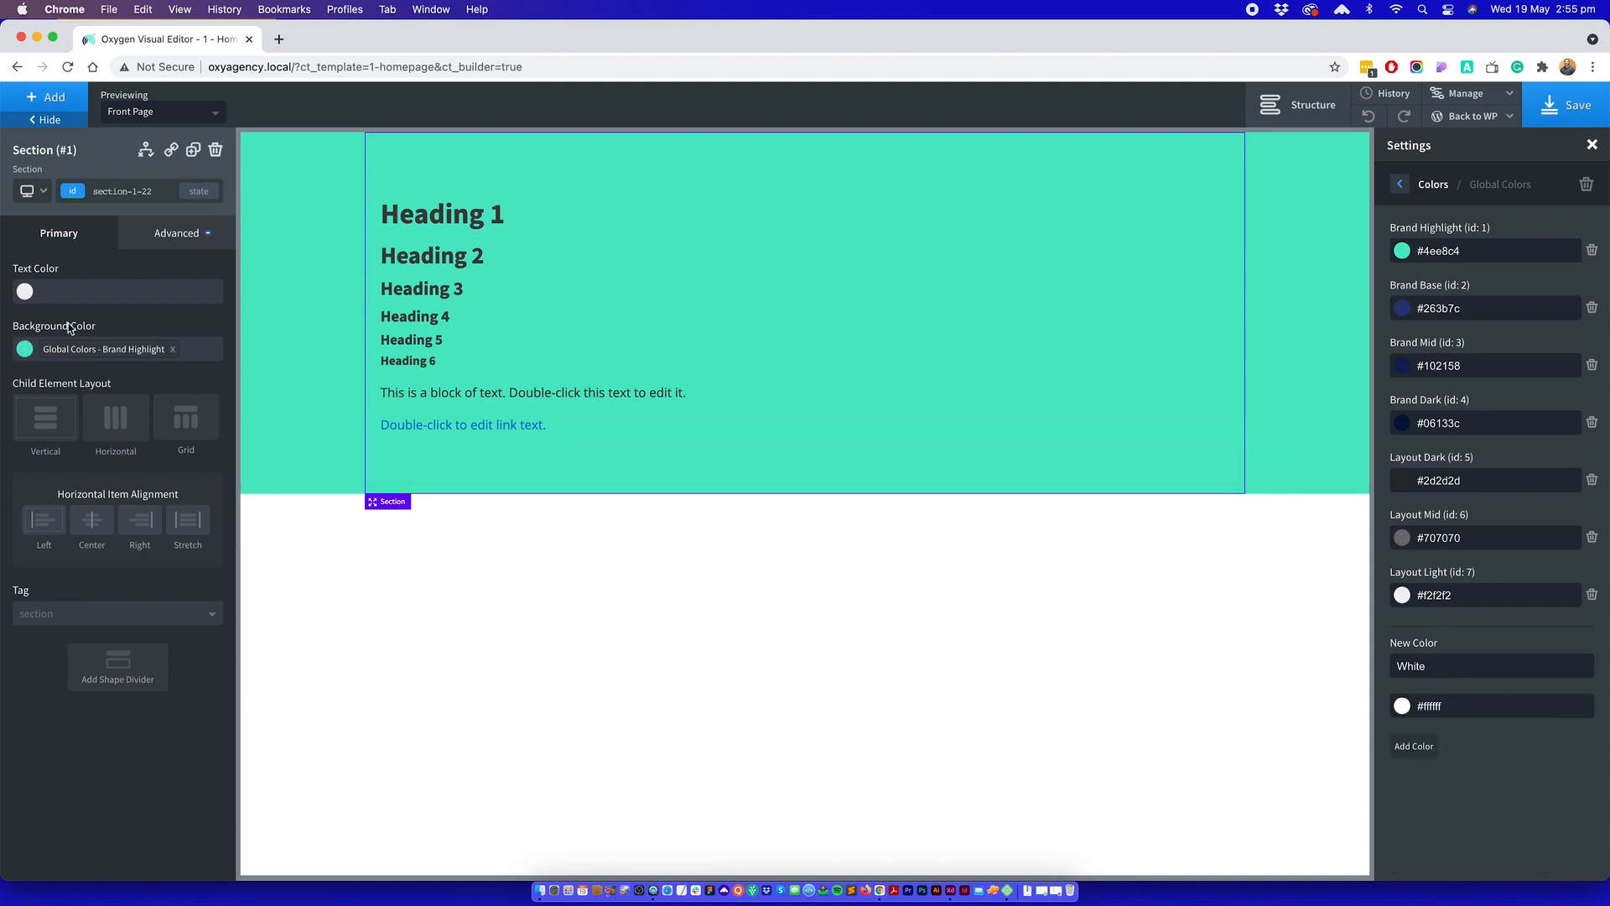
click(27, 351)
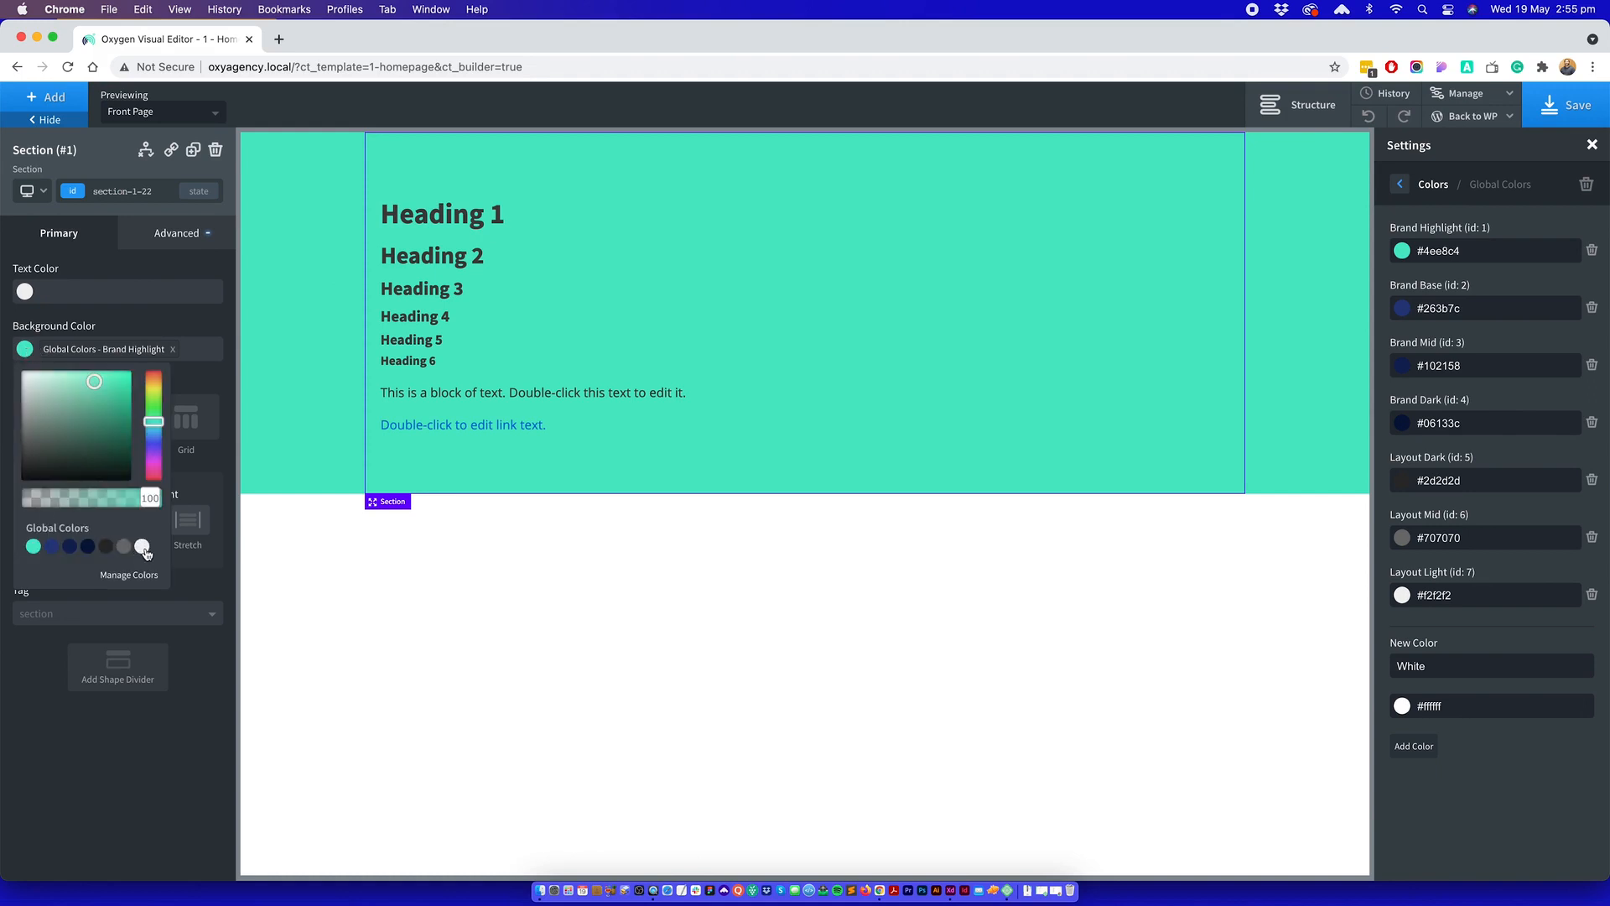
click(1410, 747)
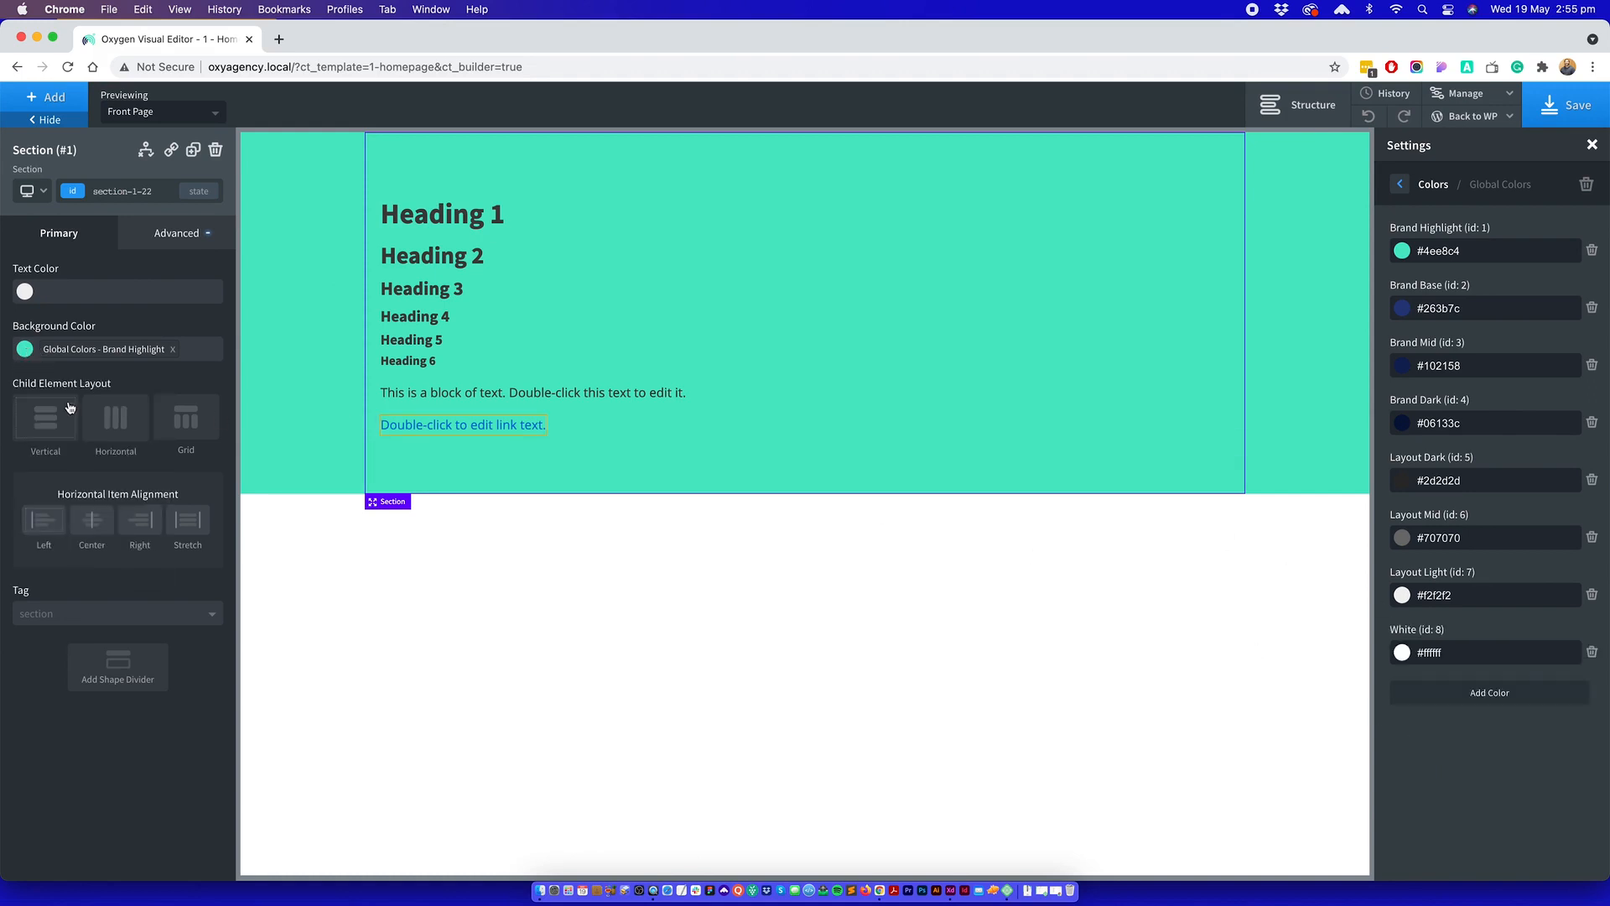
click(24, 350)
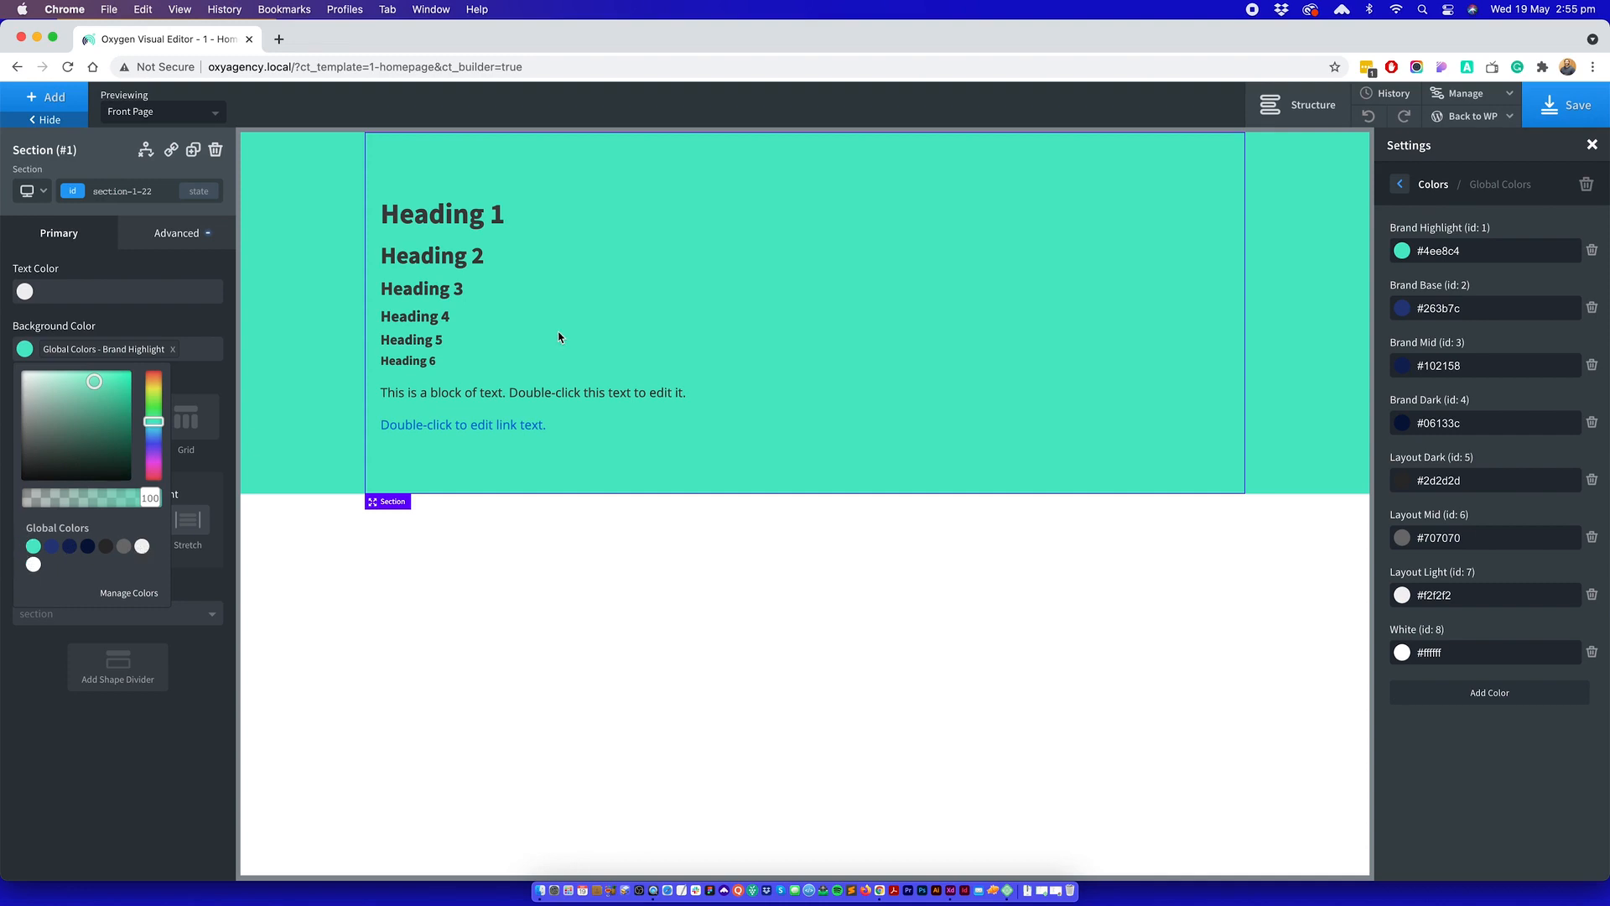
click(1567, 116)
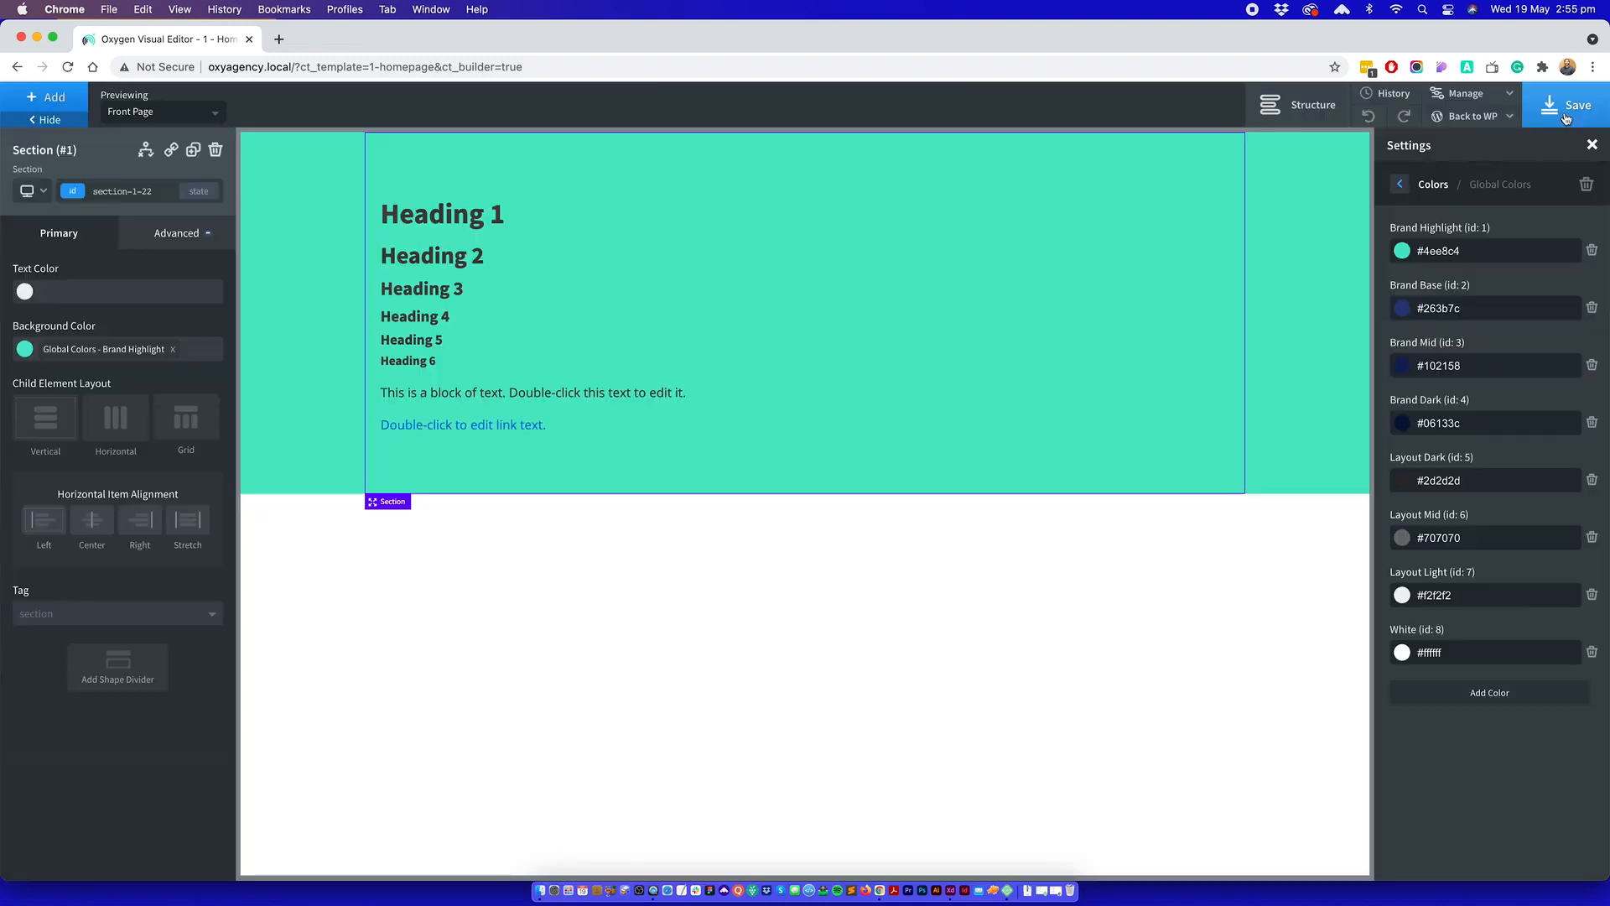
- Leave the global colors and open the Fonts settings of the global styles
click(1403, 185)
click(1399, 186)
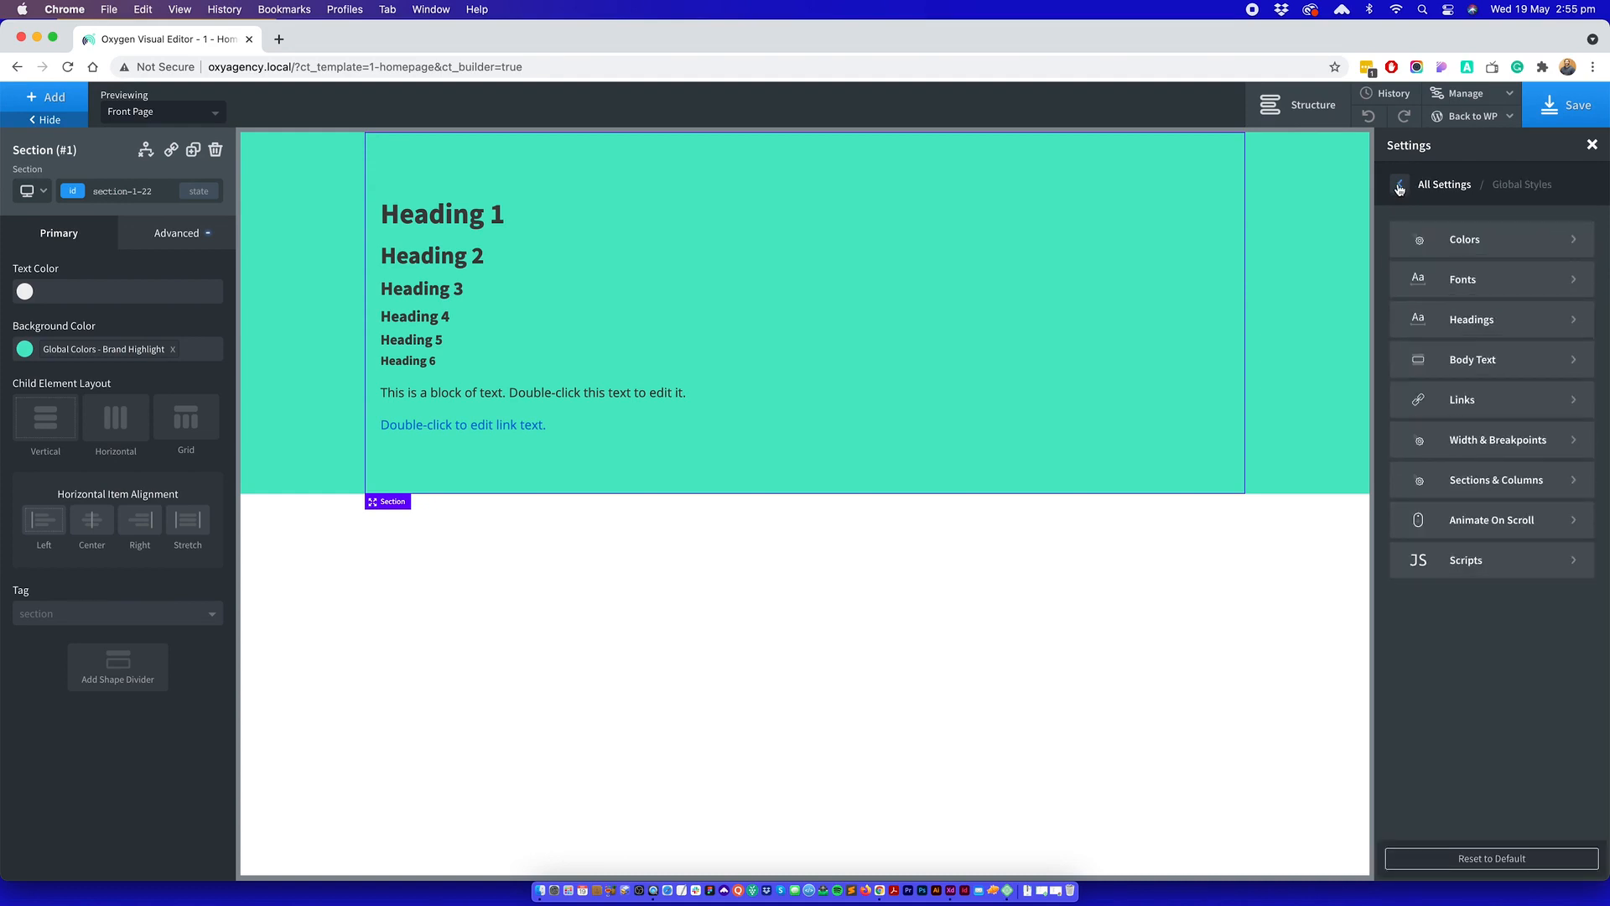
click(1482, 286)
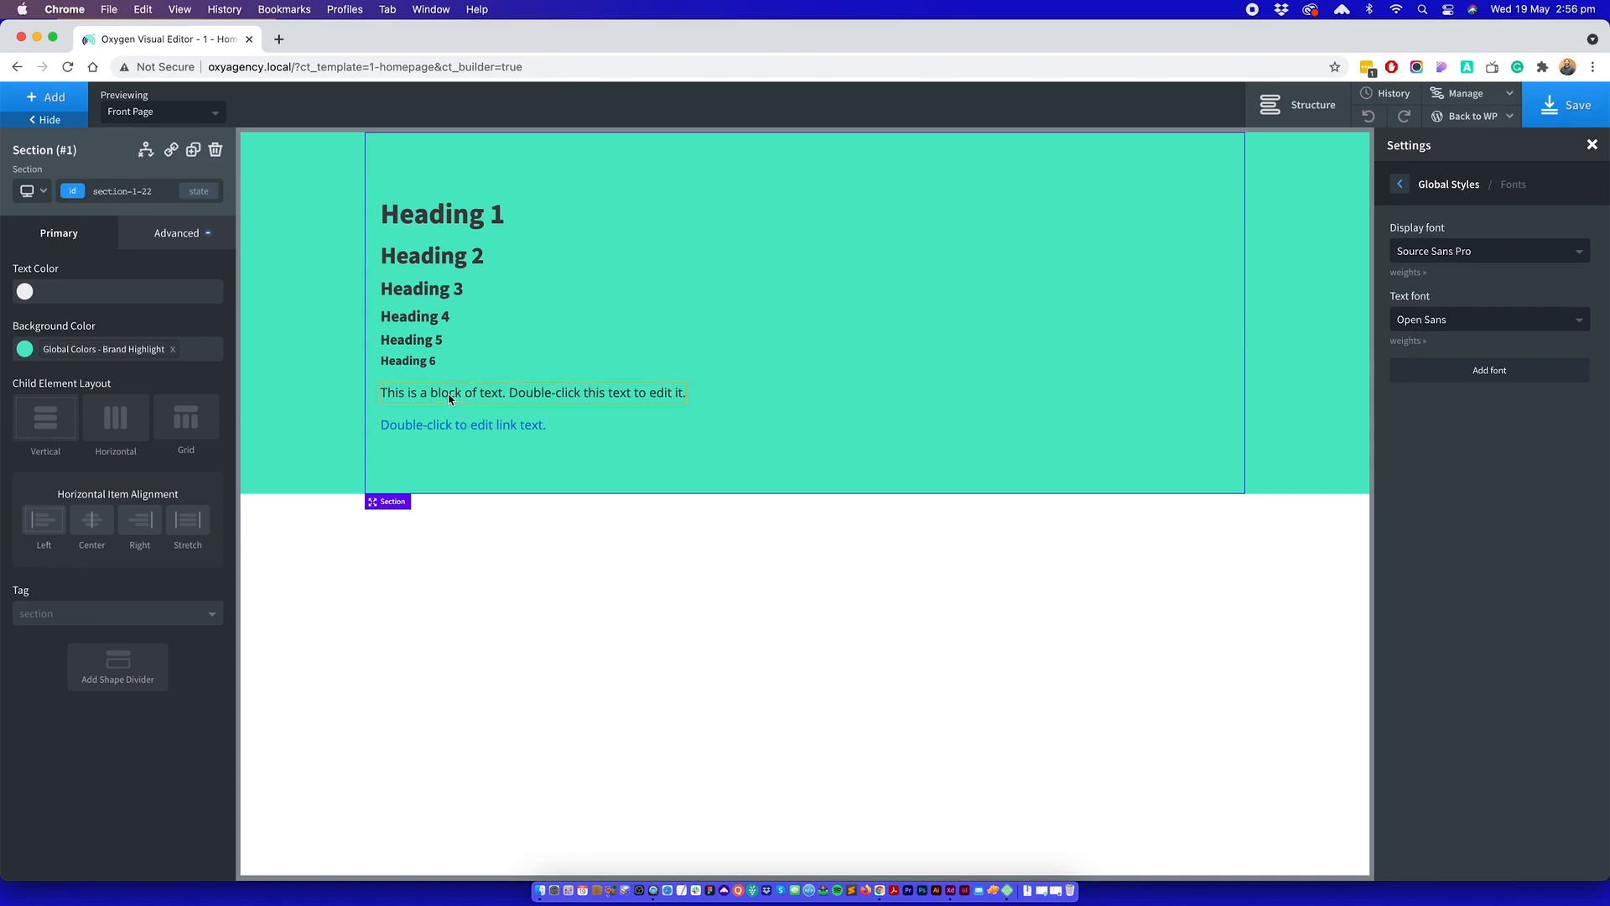
- Select the Heading 2 element and view its available font family choices
click(416, 256)
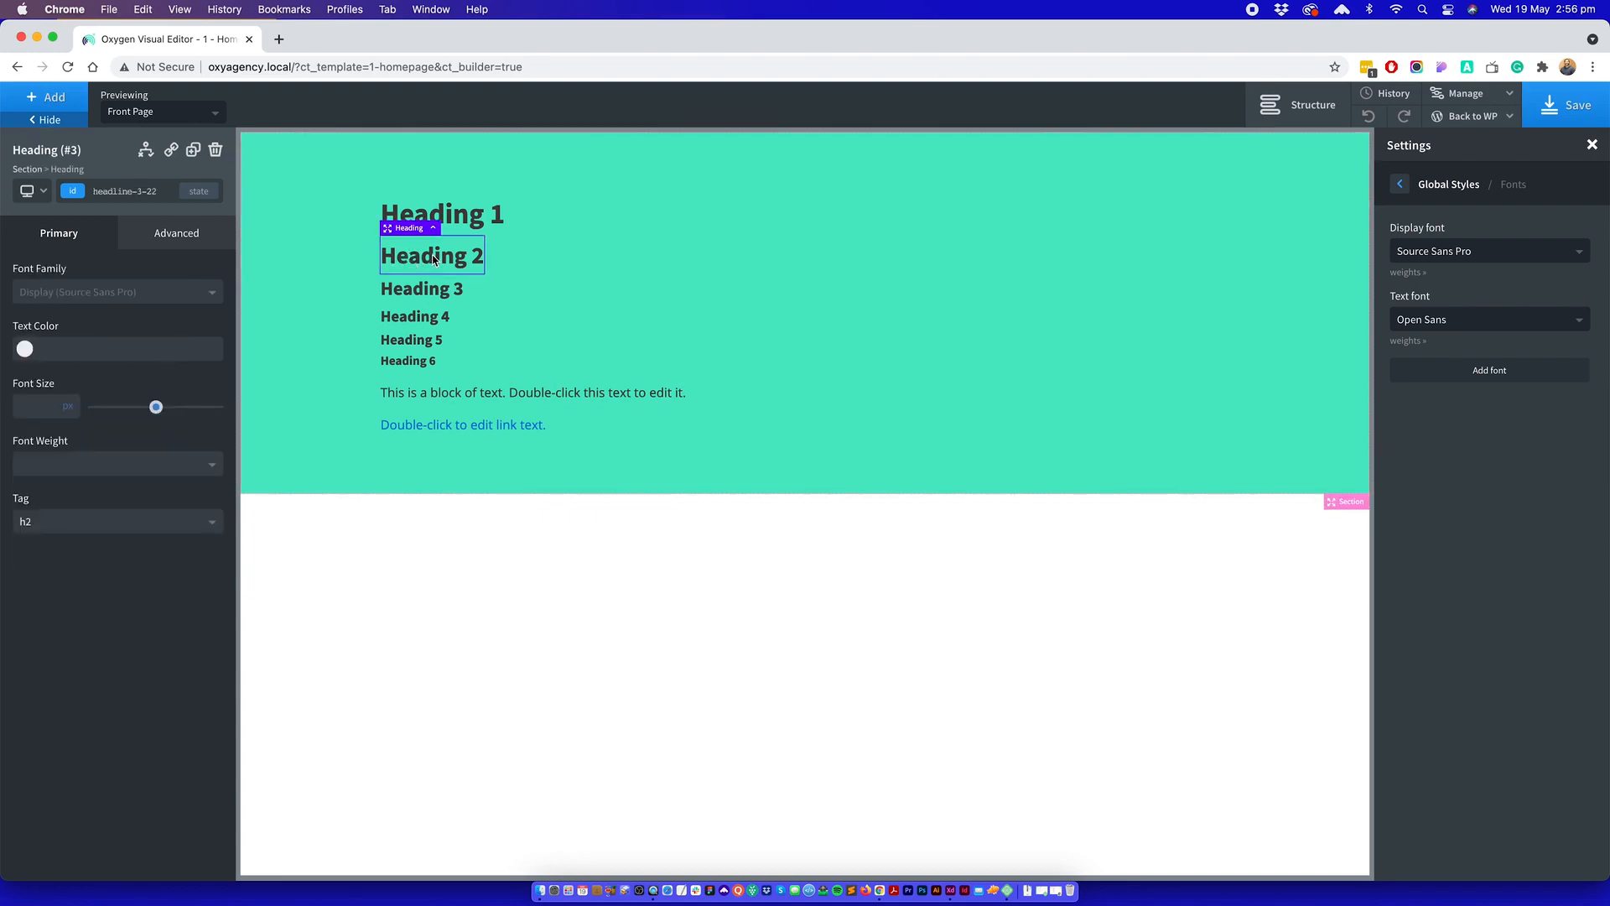
click(156, 293)
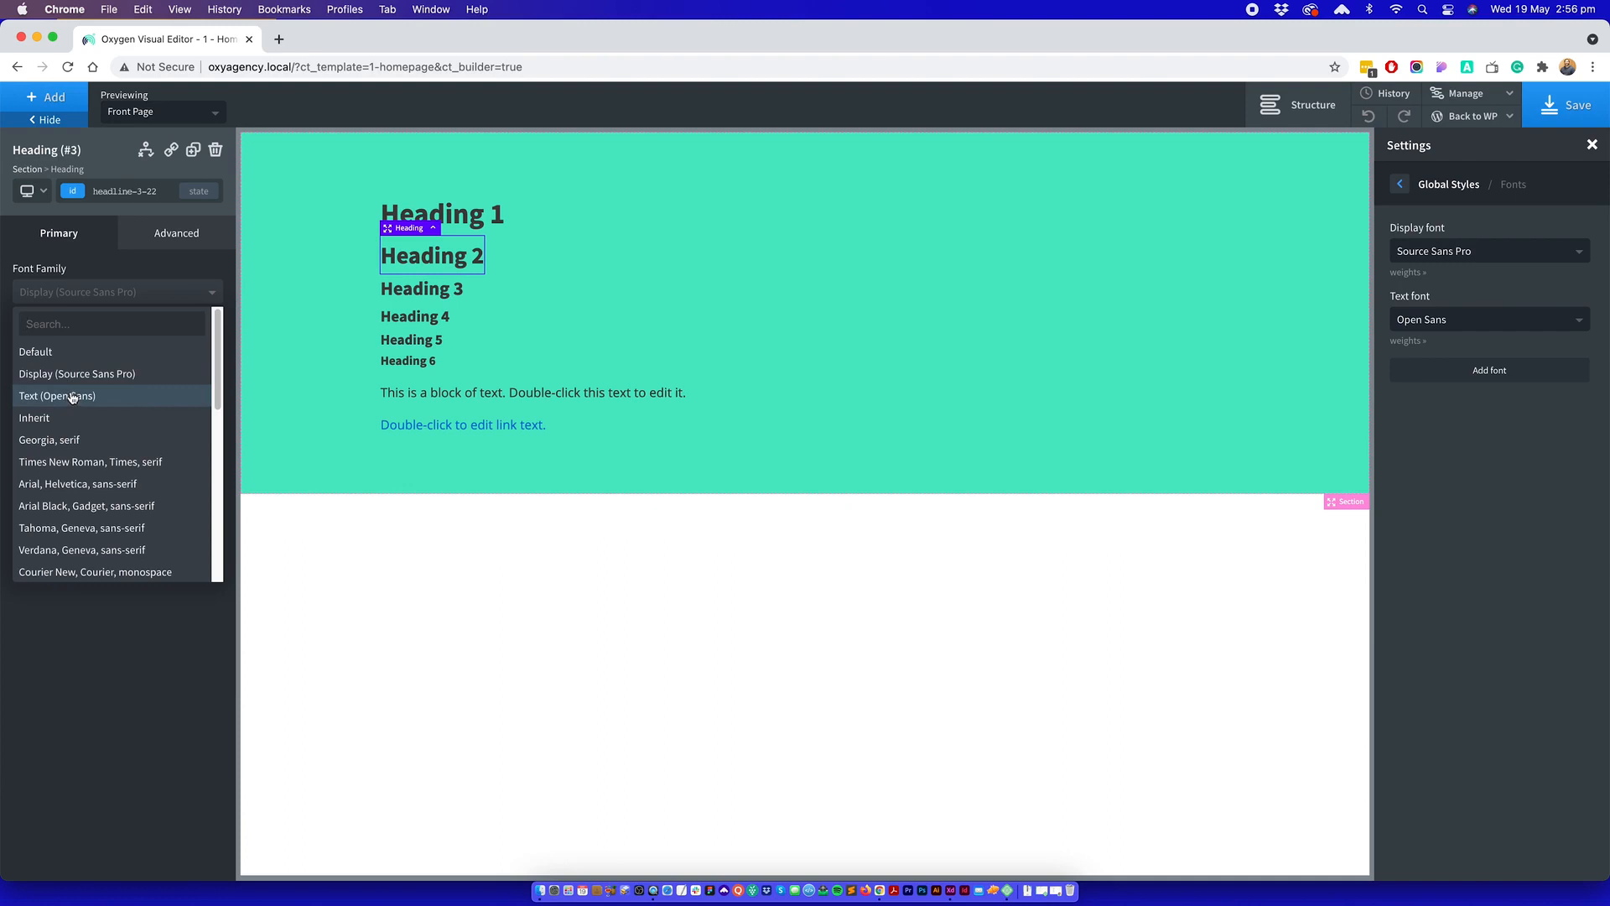
click(129, 276)
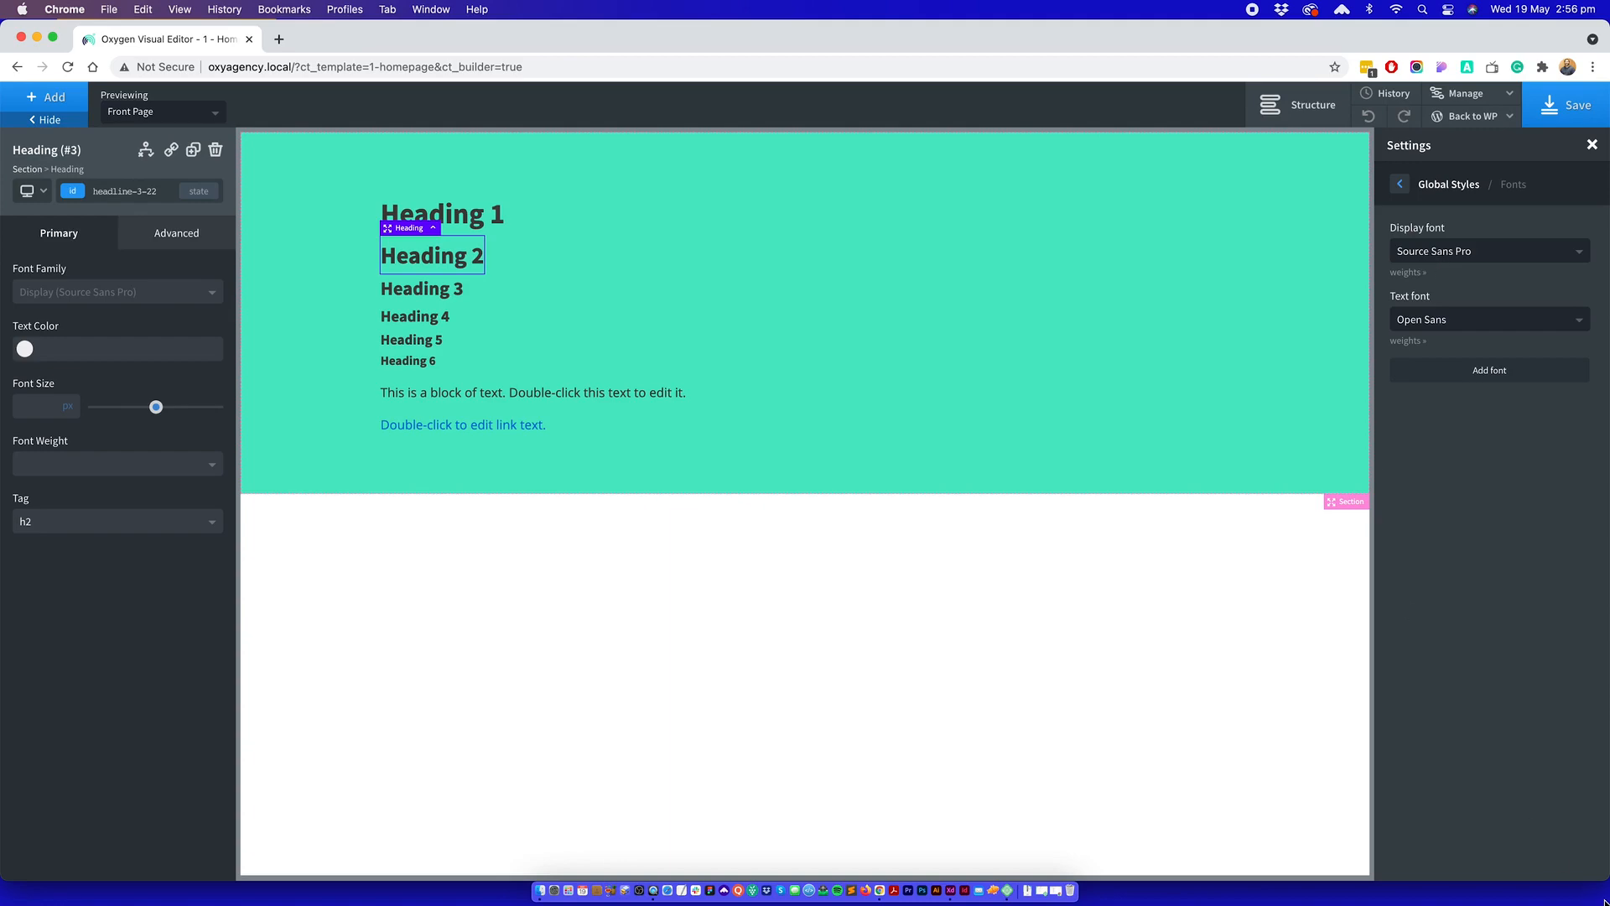
- Switch to Adobe XD and inspect the fonts of the "How We Help You" heading and the white paragraph beneath it
mouse_move(1609, 904)
click(388, 340)
scroll(388, 340, down, 4)
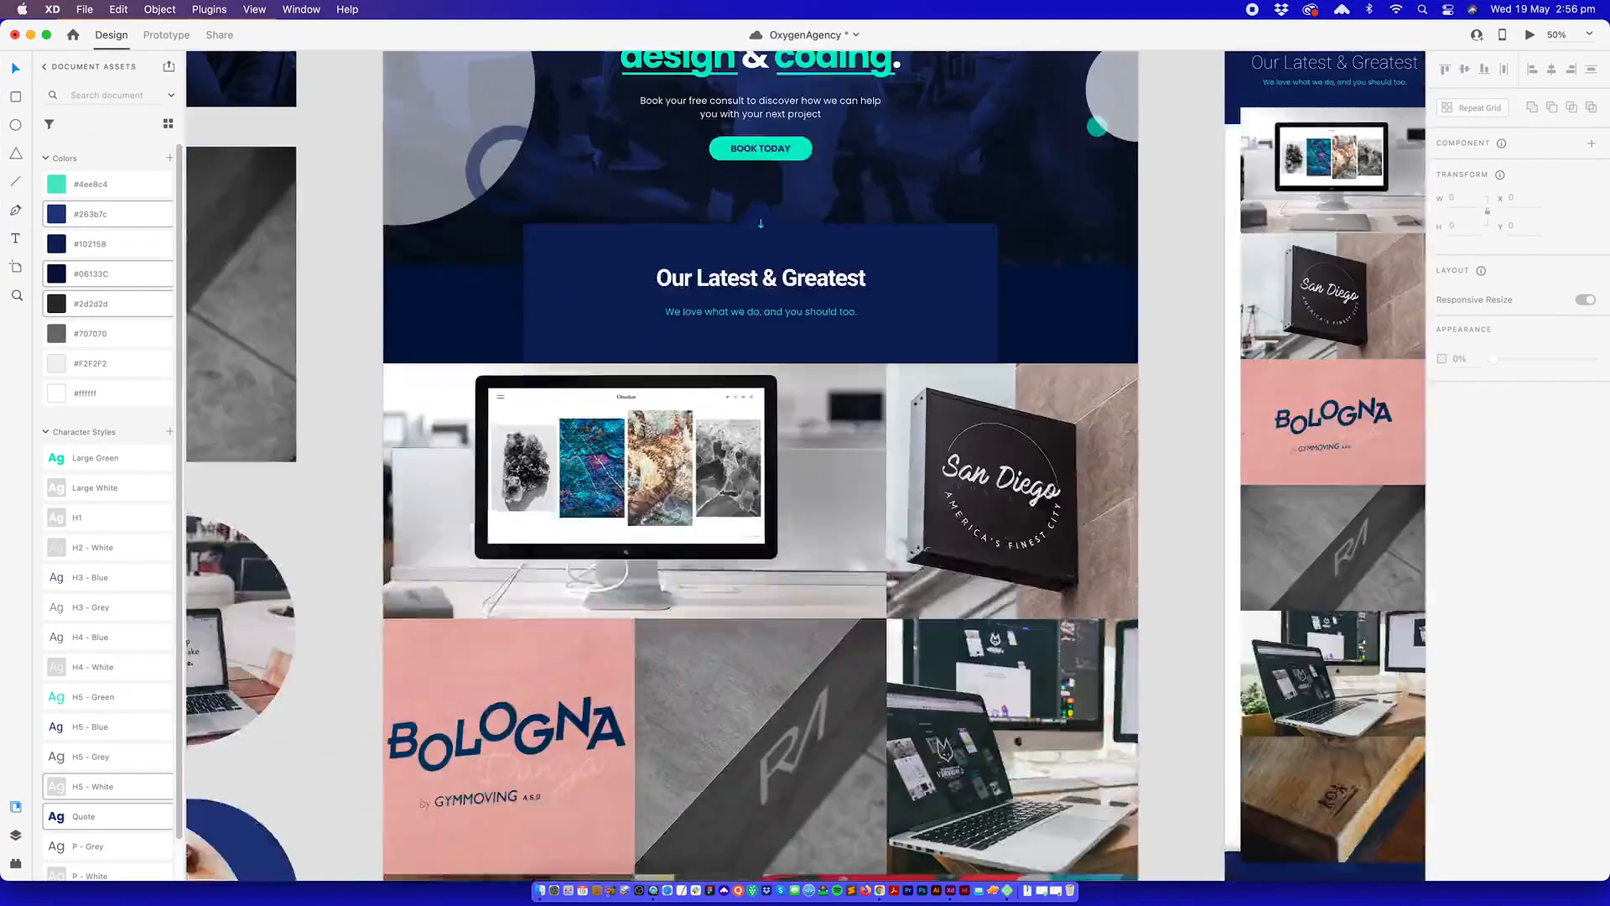
scroll(755, 465, down, 15)
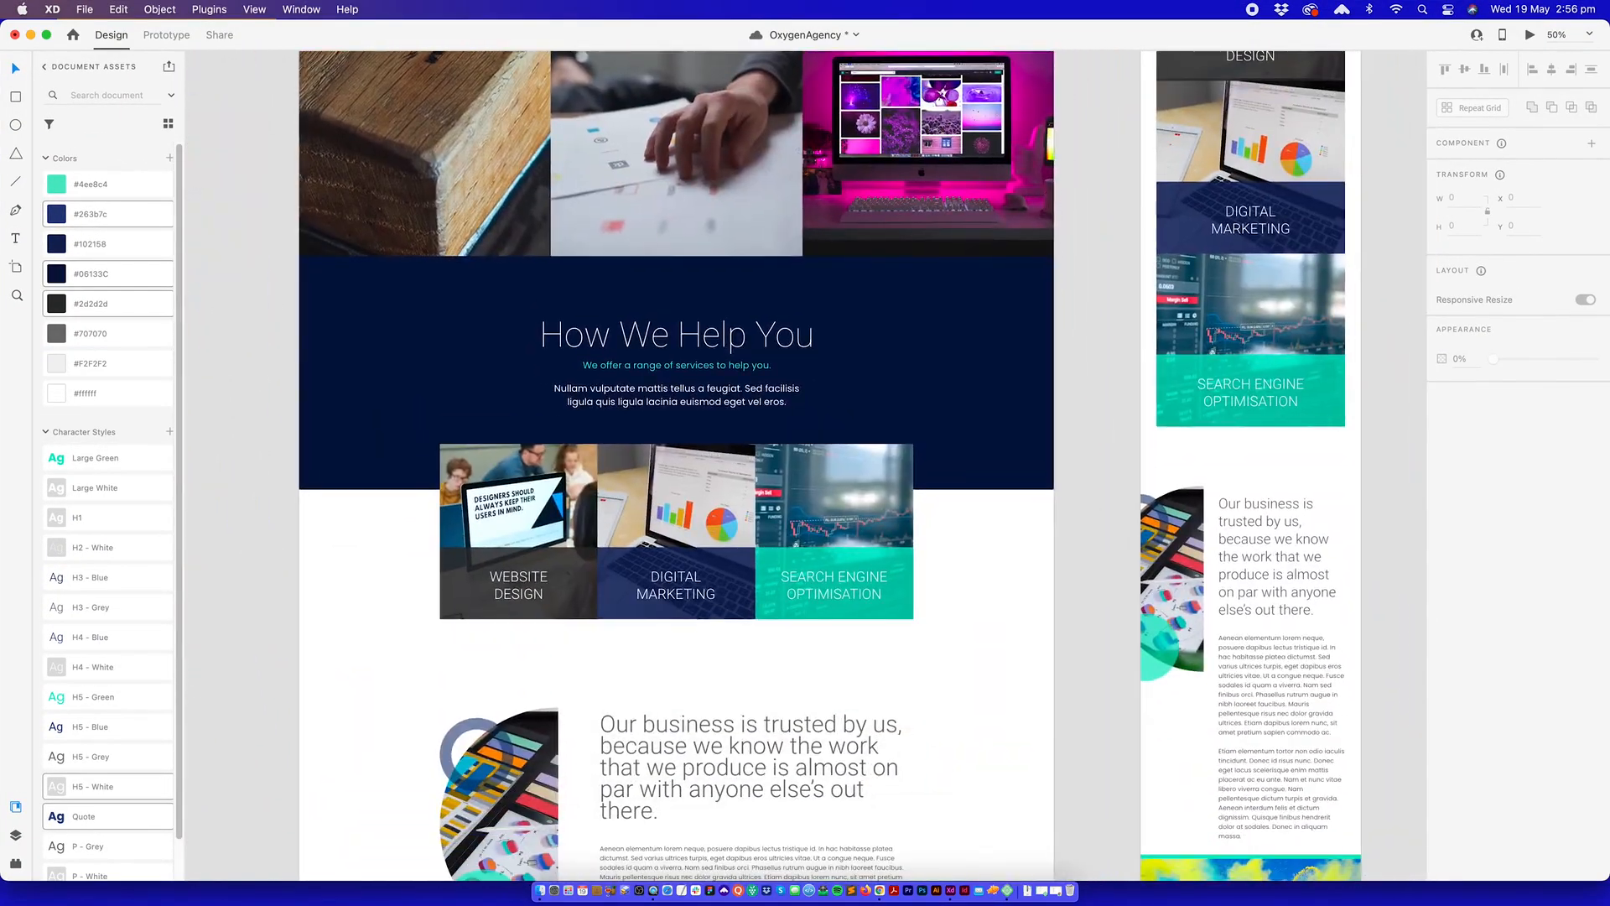
click(677, 334)
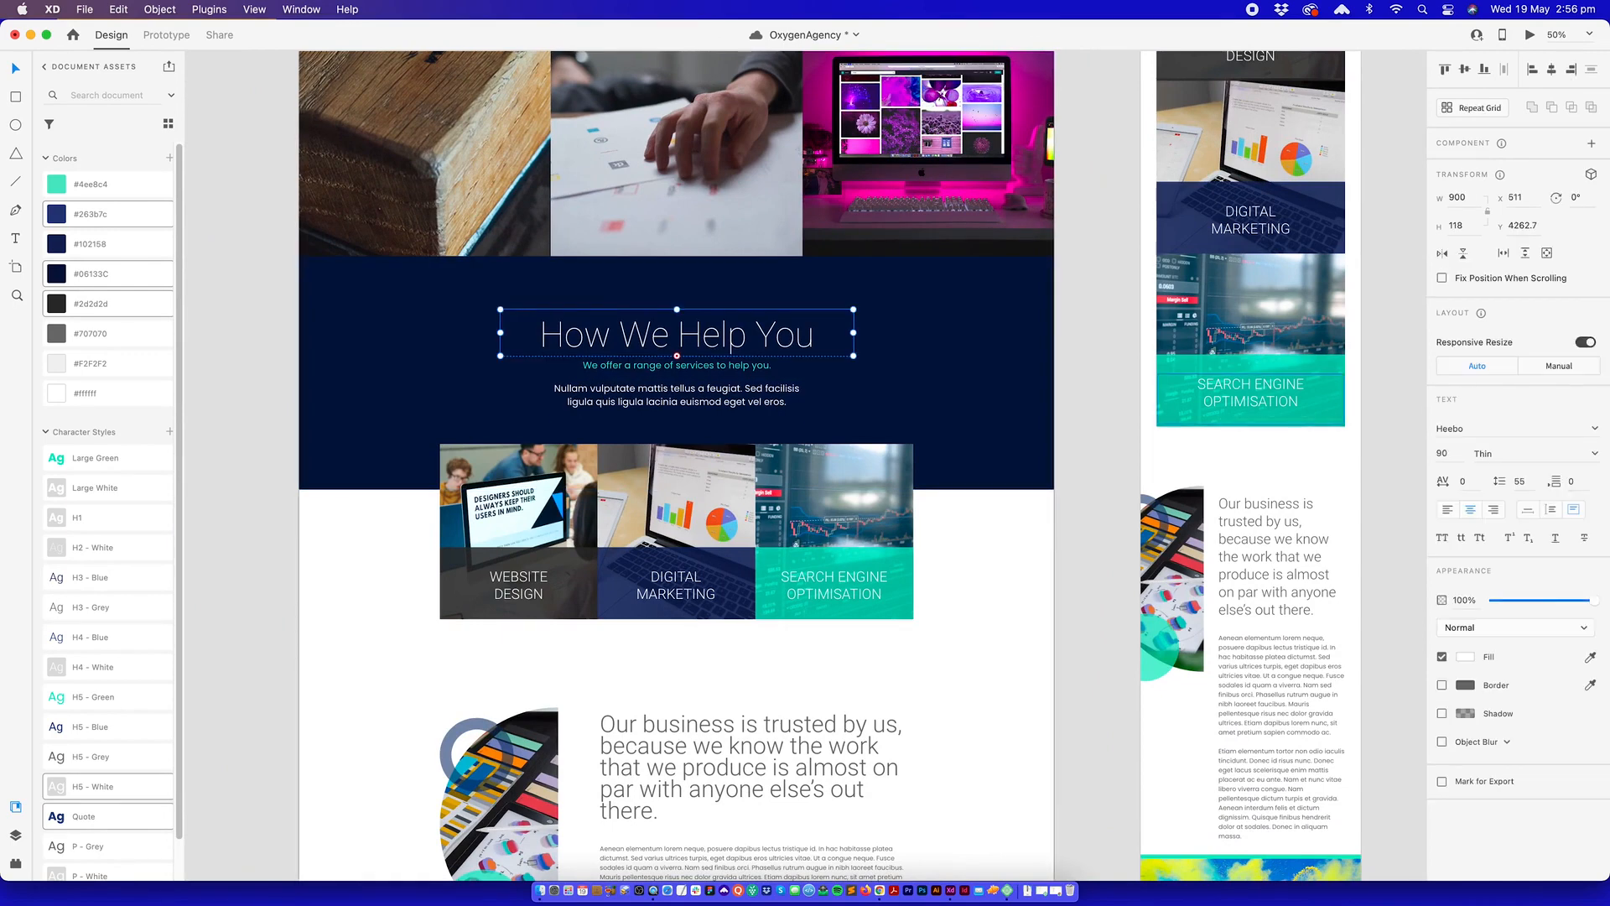
click(677, 397)
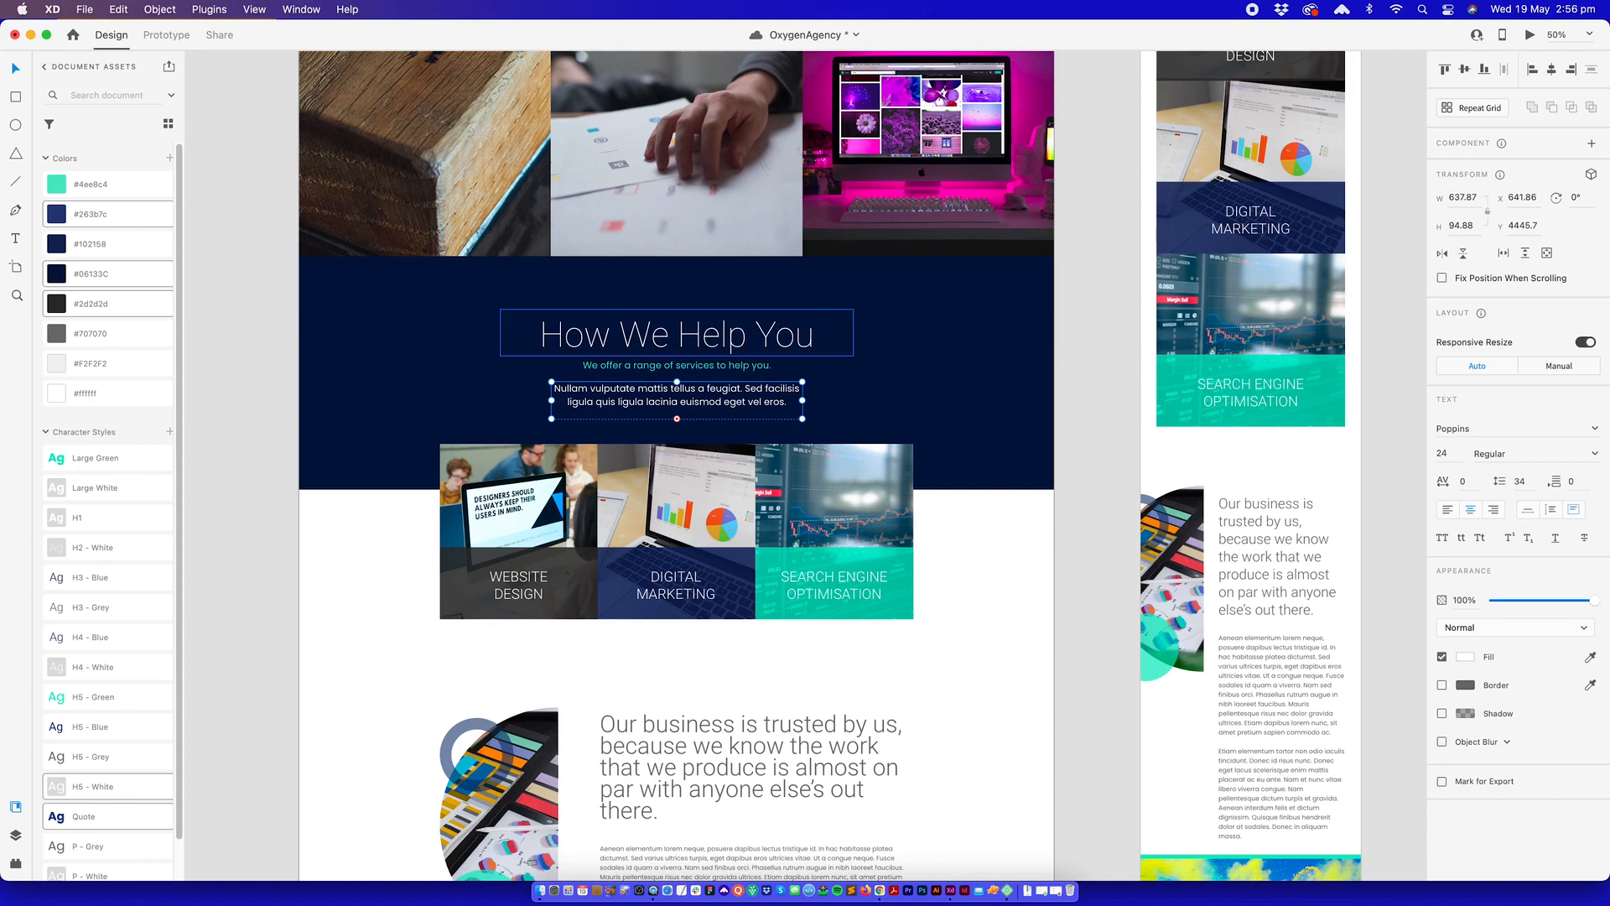
- Switch to the Oxygen editor and set the global display font to Heebo
key(ctrl+Up)
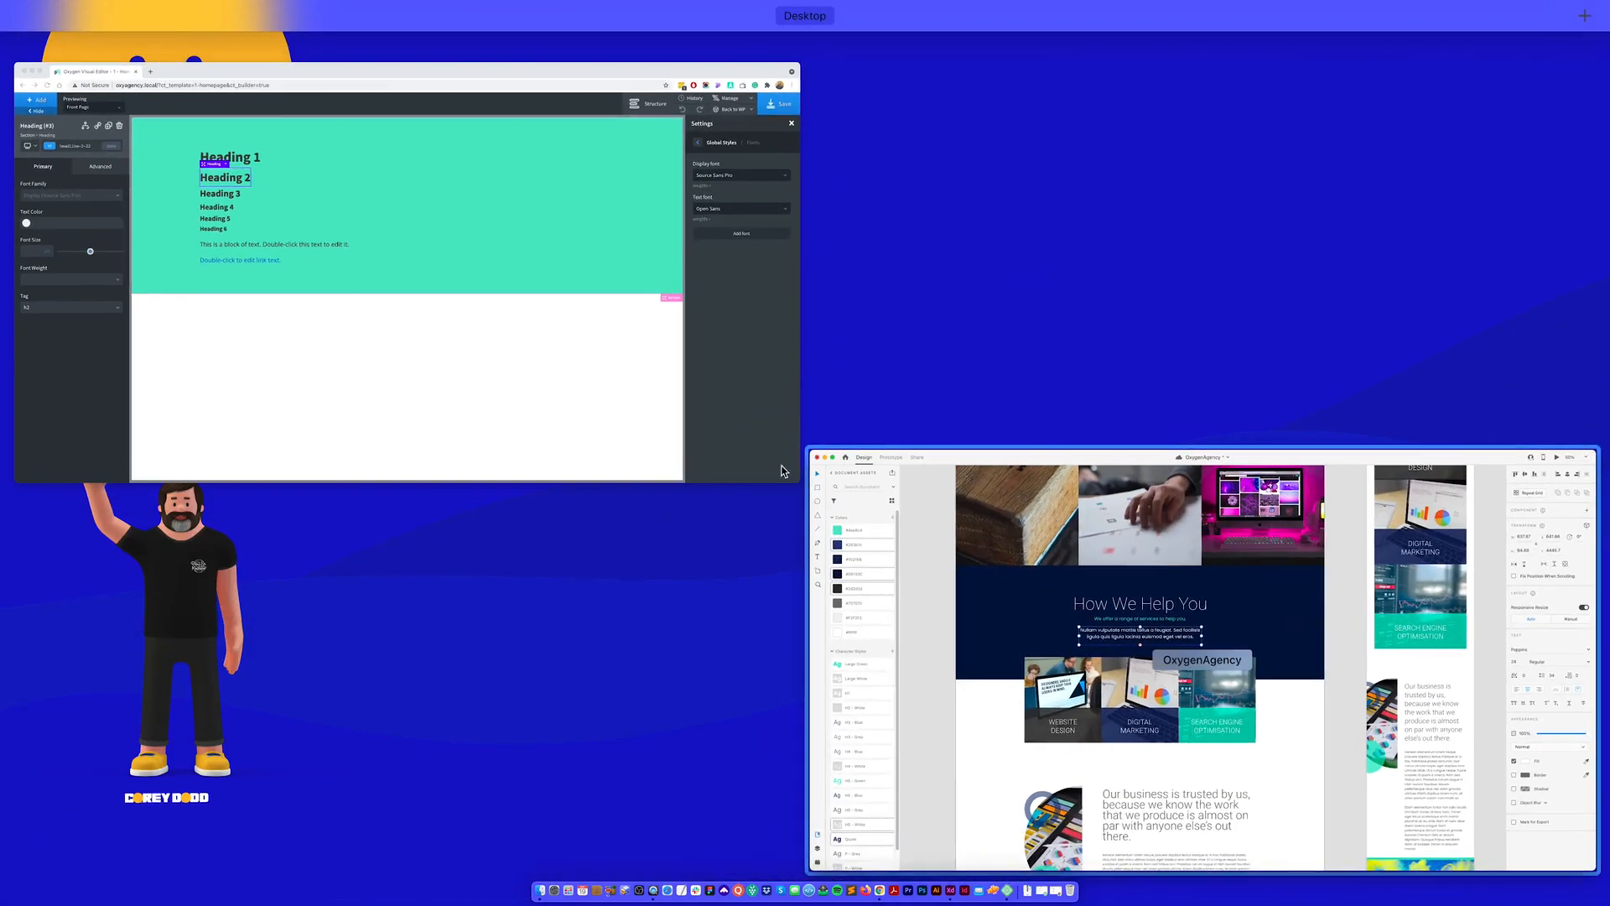
click(619, 407)
click(1468, 251)
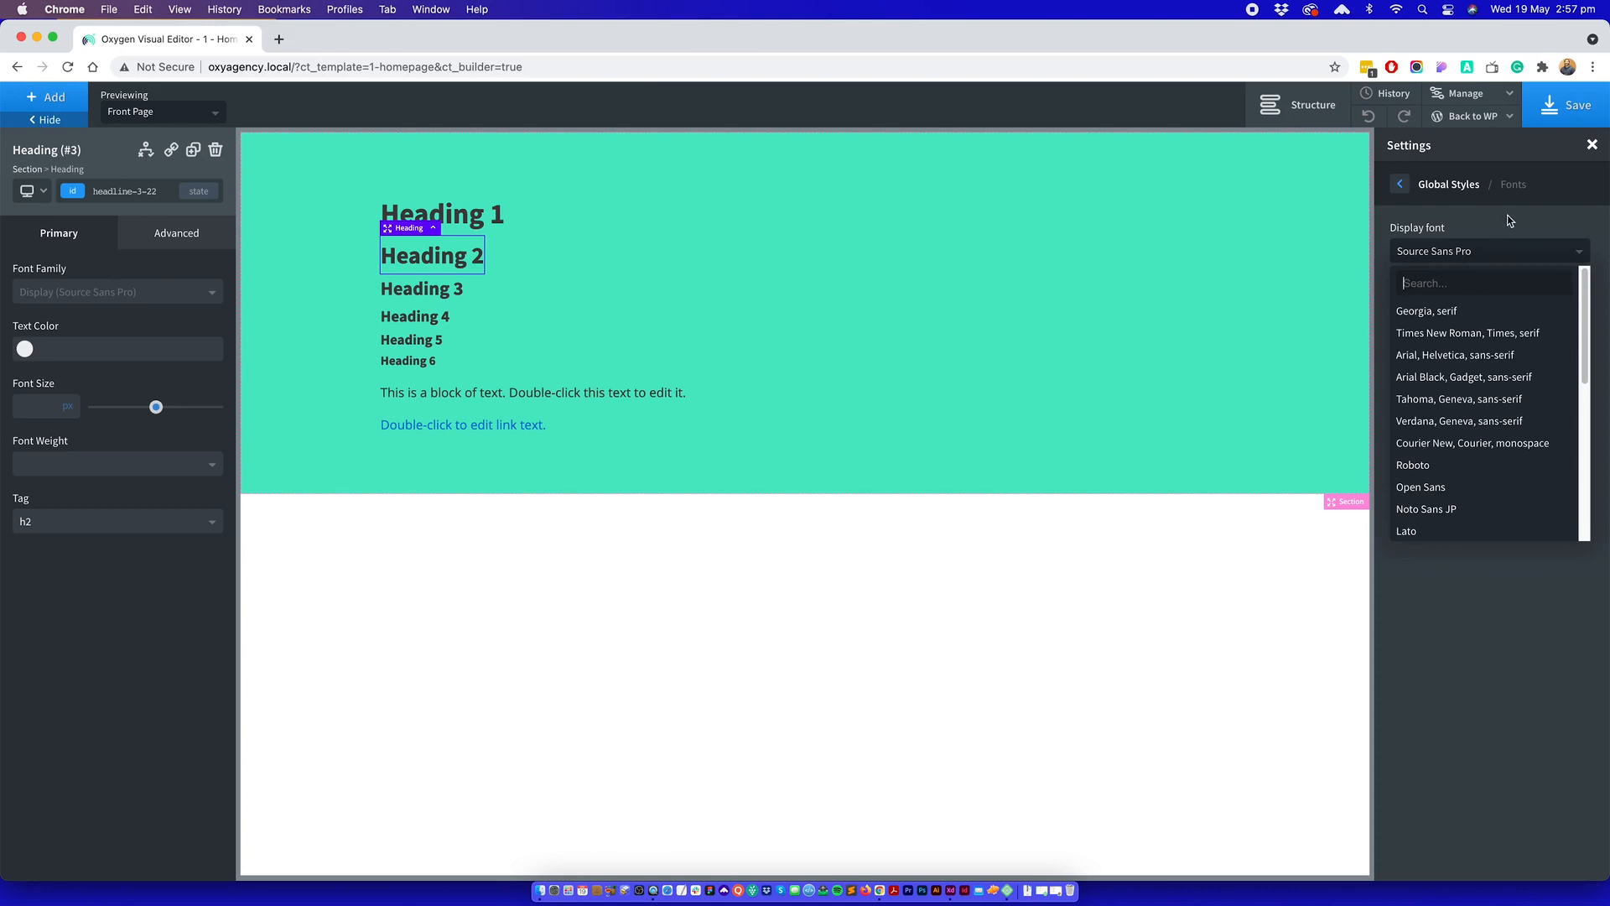
text(Heer)
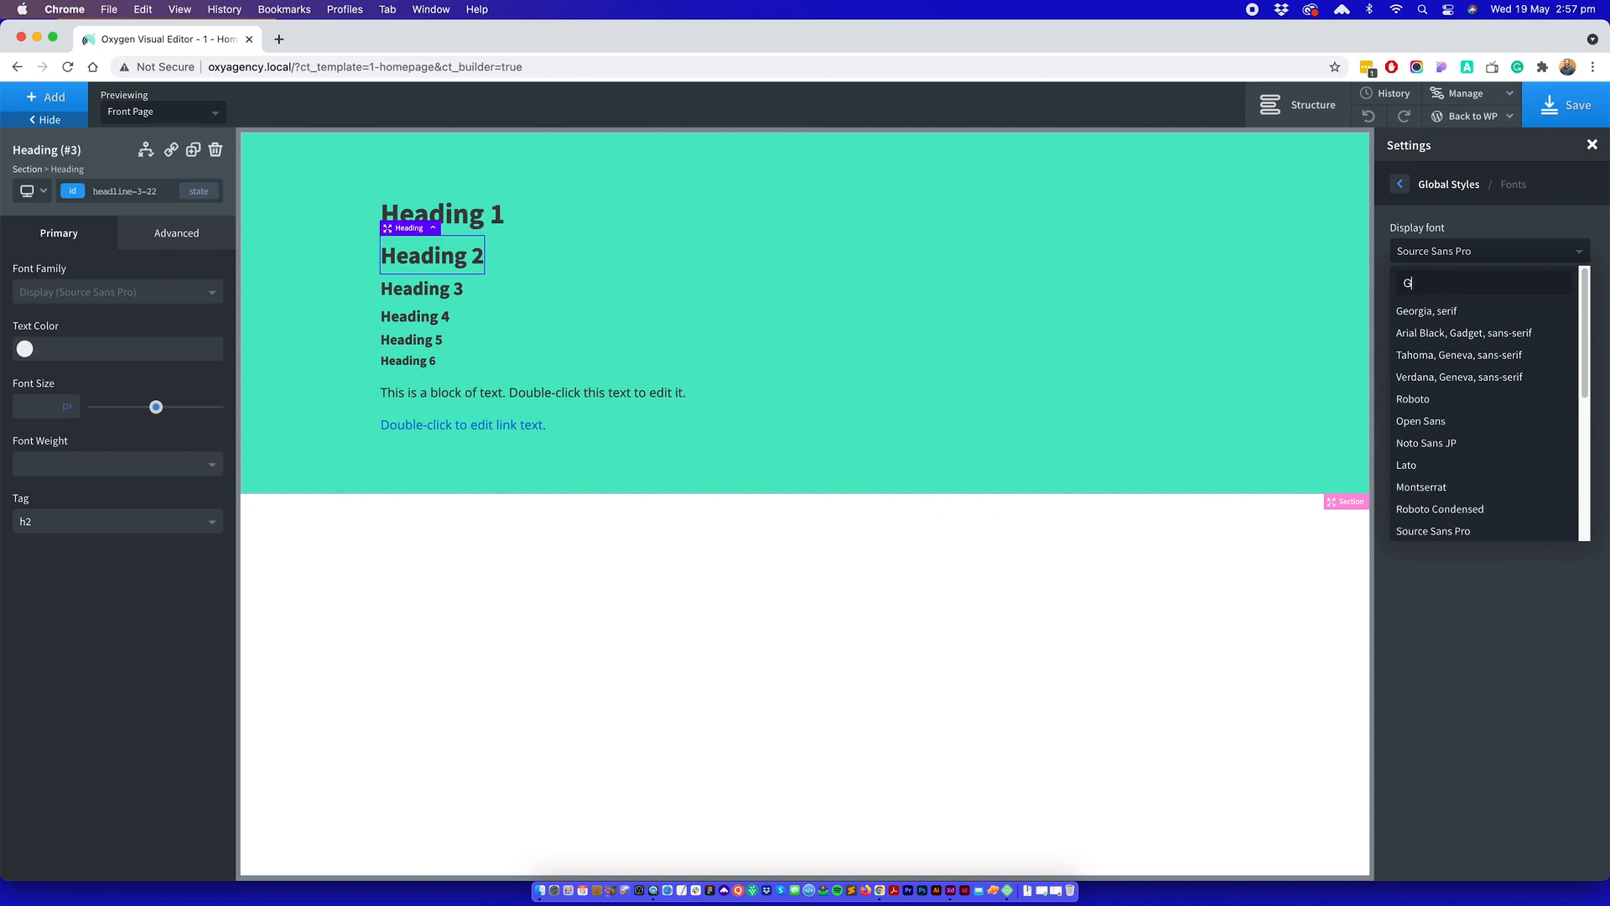
key(BackSpace)
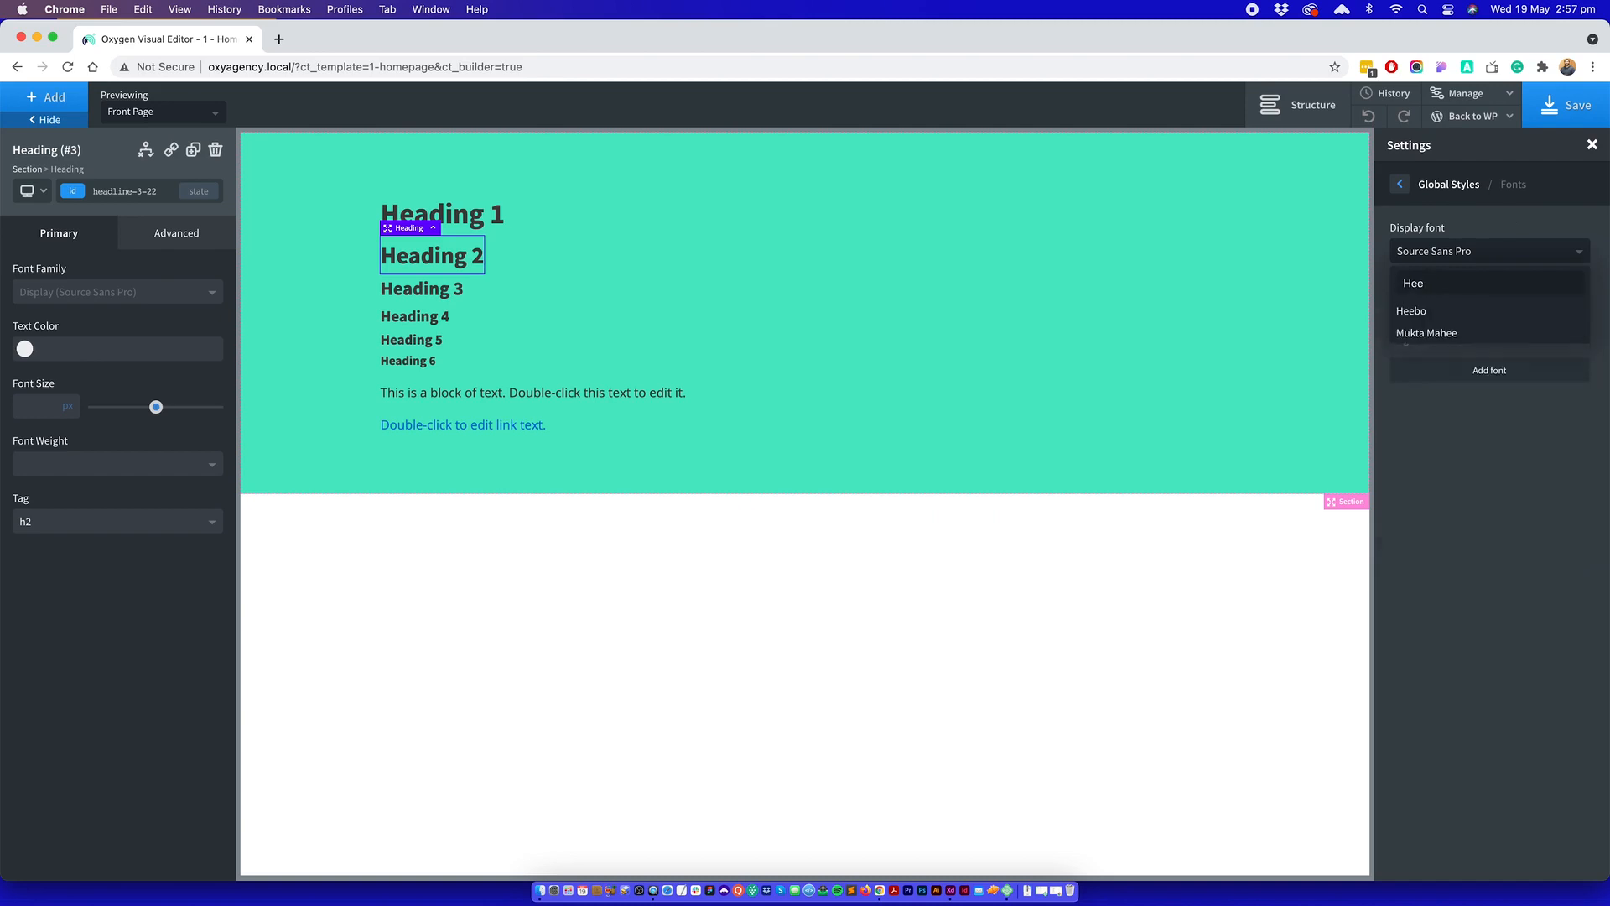
text(b)
click(1412, 310)
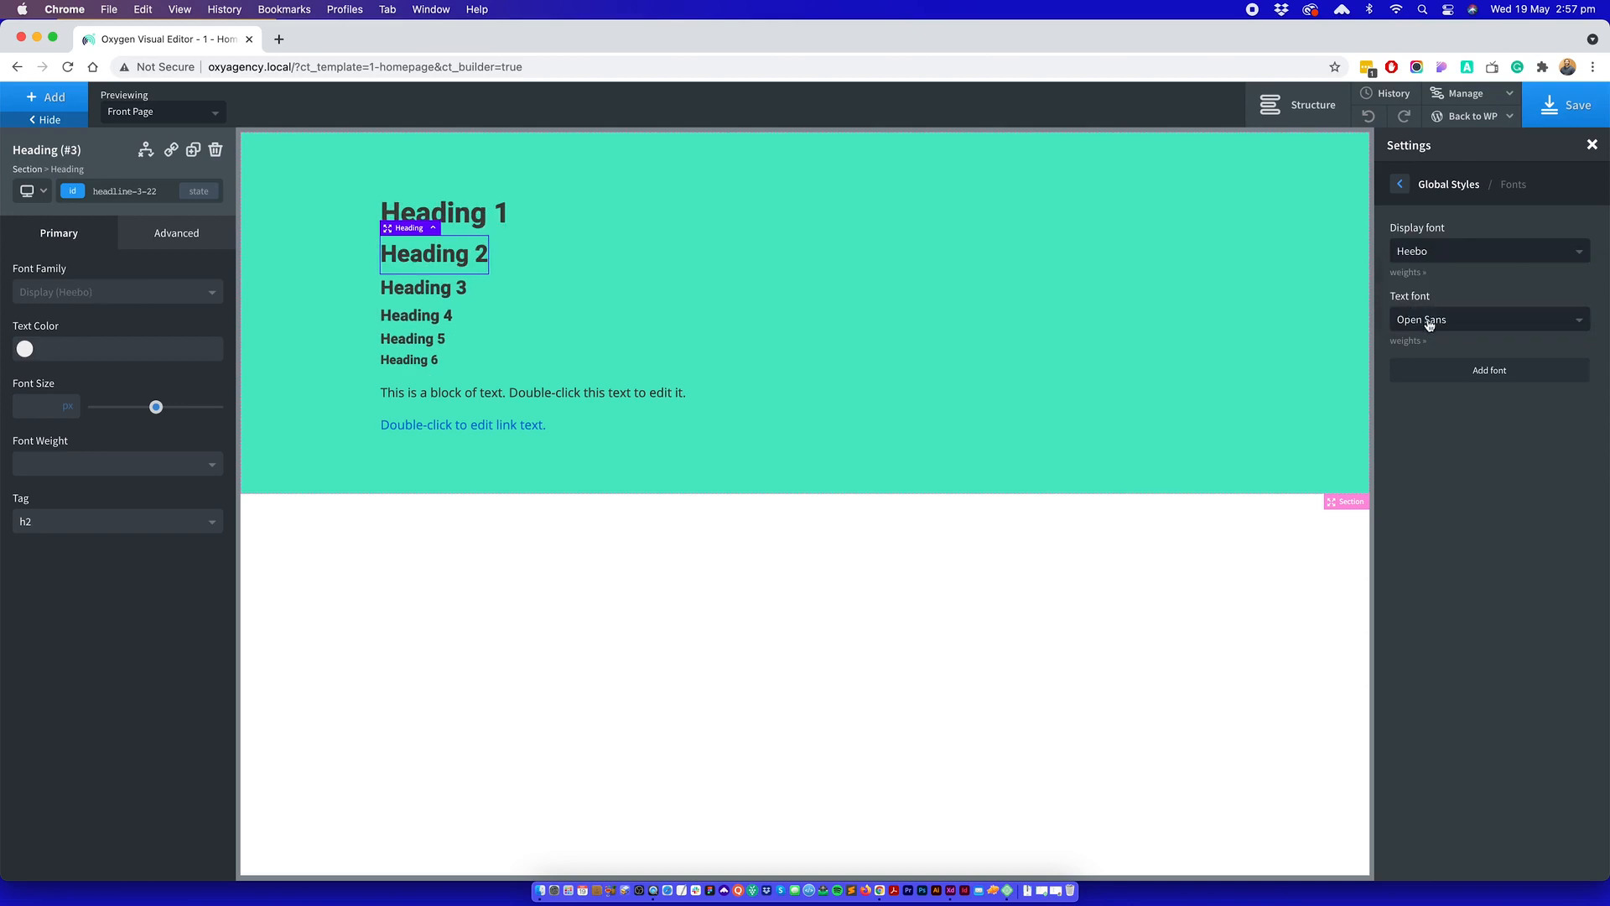
- Set the global text font to Poppins
click(1424, 320)
text(Pop)
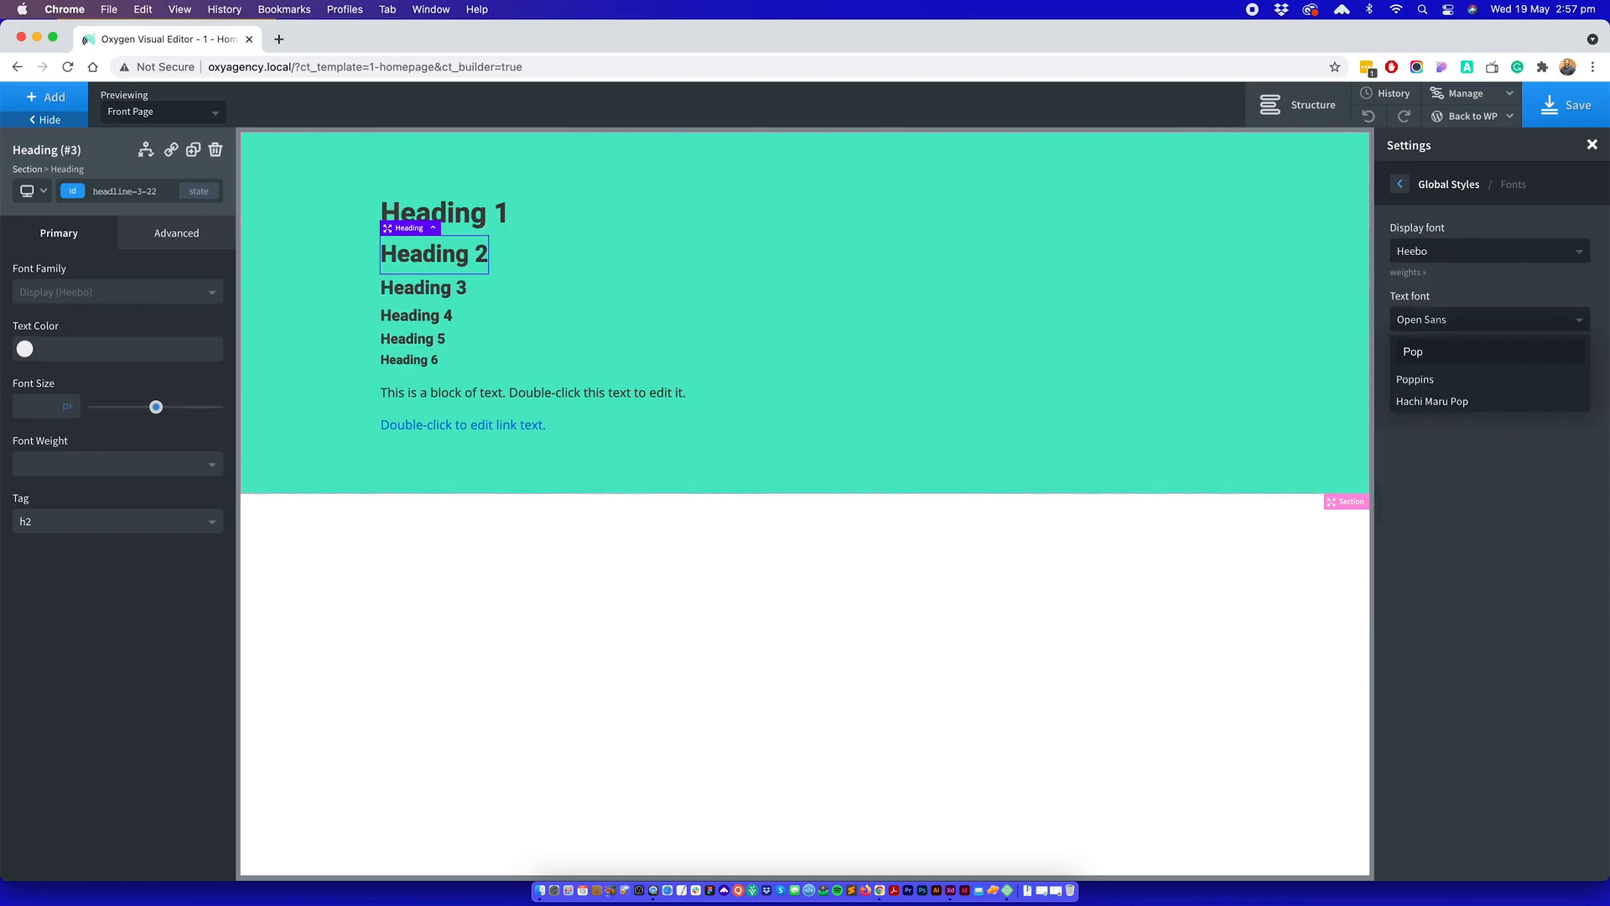
click(1415, 379)
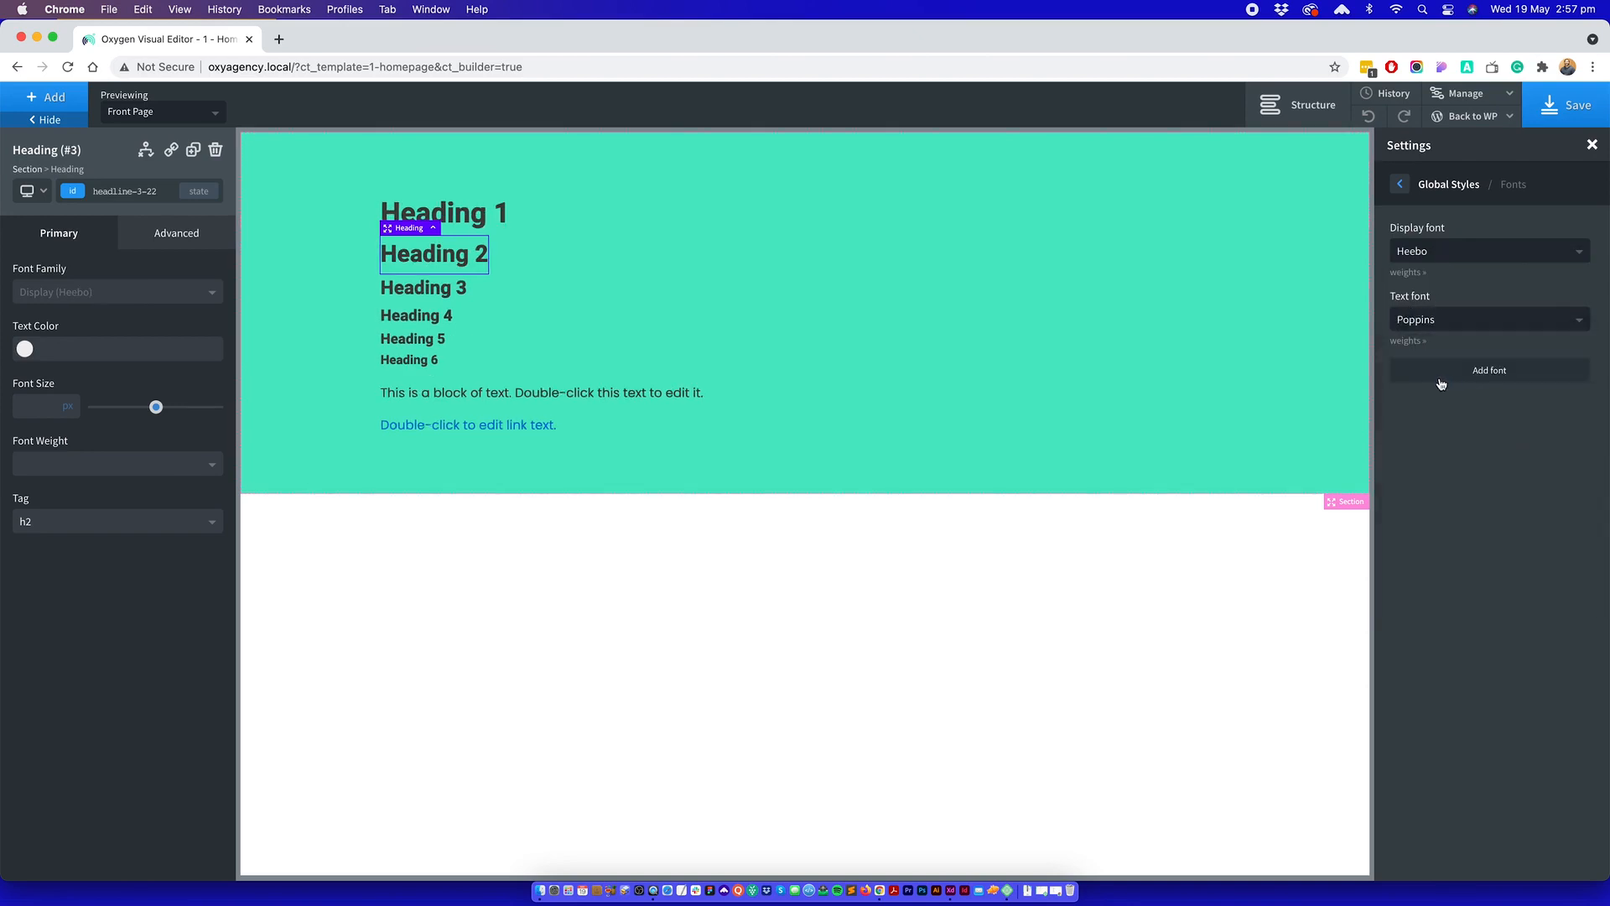
- Enable the regular, italic and 700 weights for the Poppins text font, return to the global styles overview and save the page
click(1408, 342)
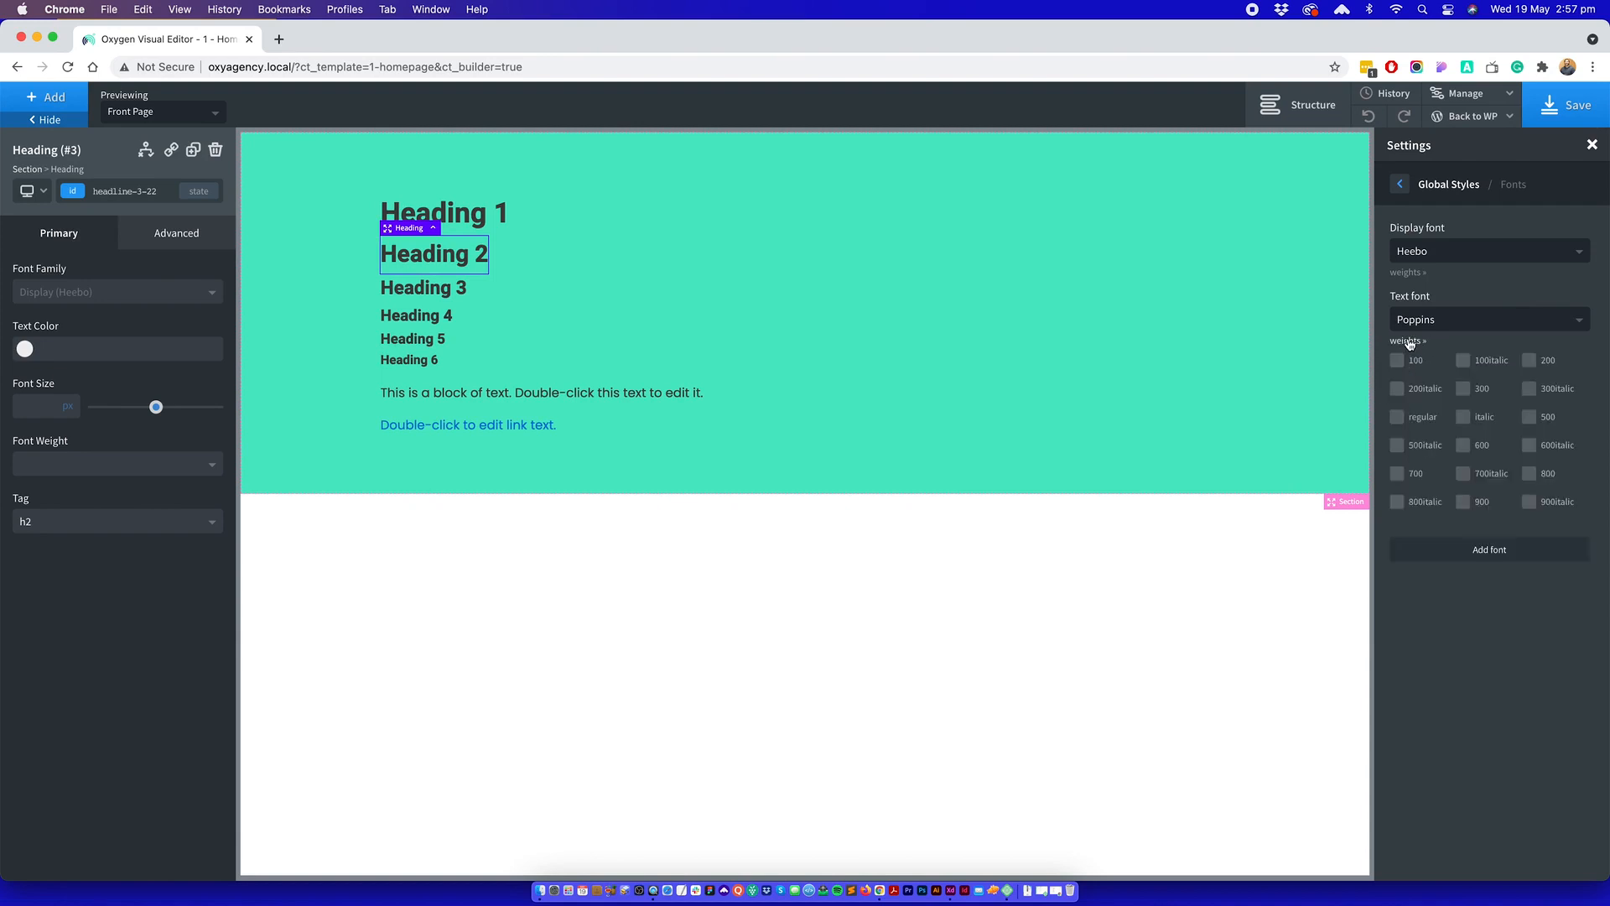
click(1398, 418)
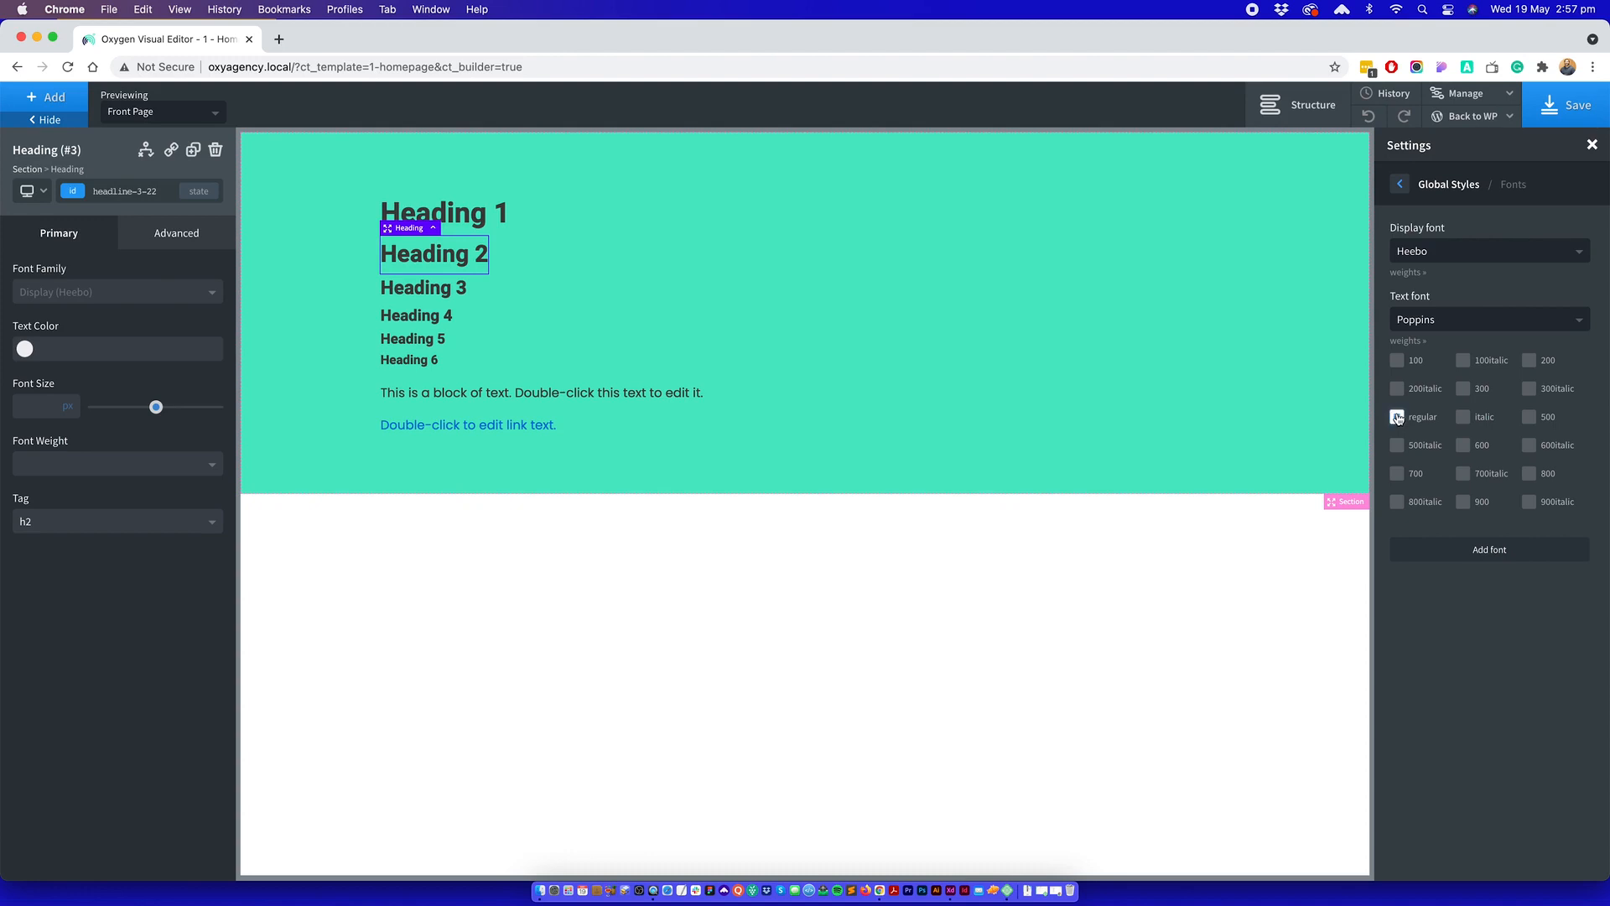
click(1463, 417)
click(1398, 475)
click(1401, 187)
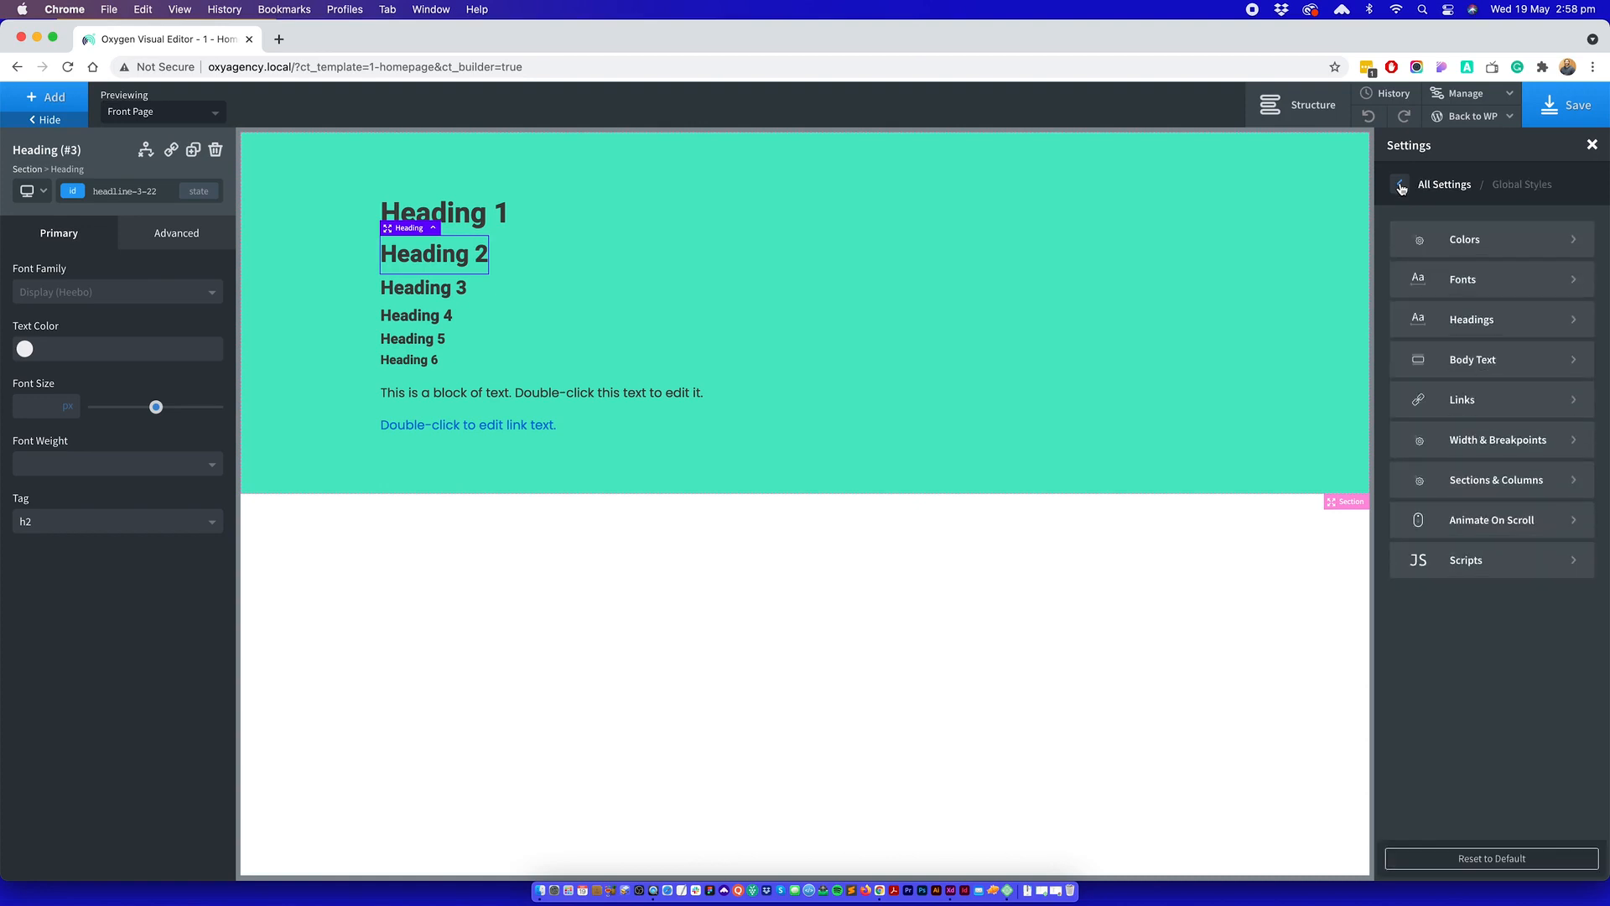
click(1572, 106)
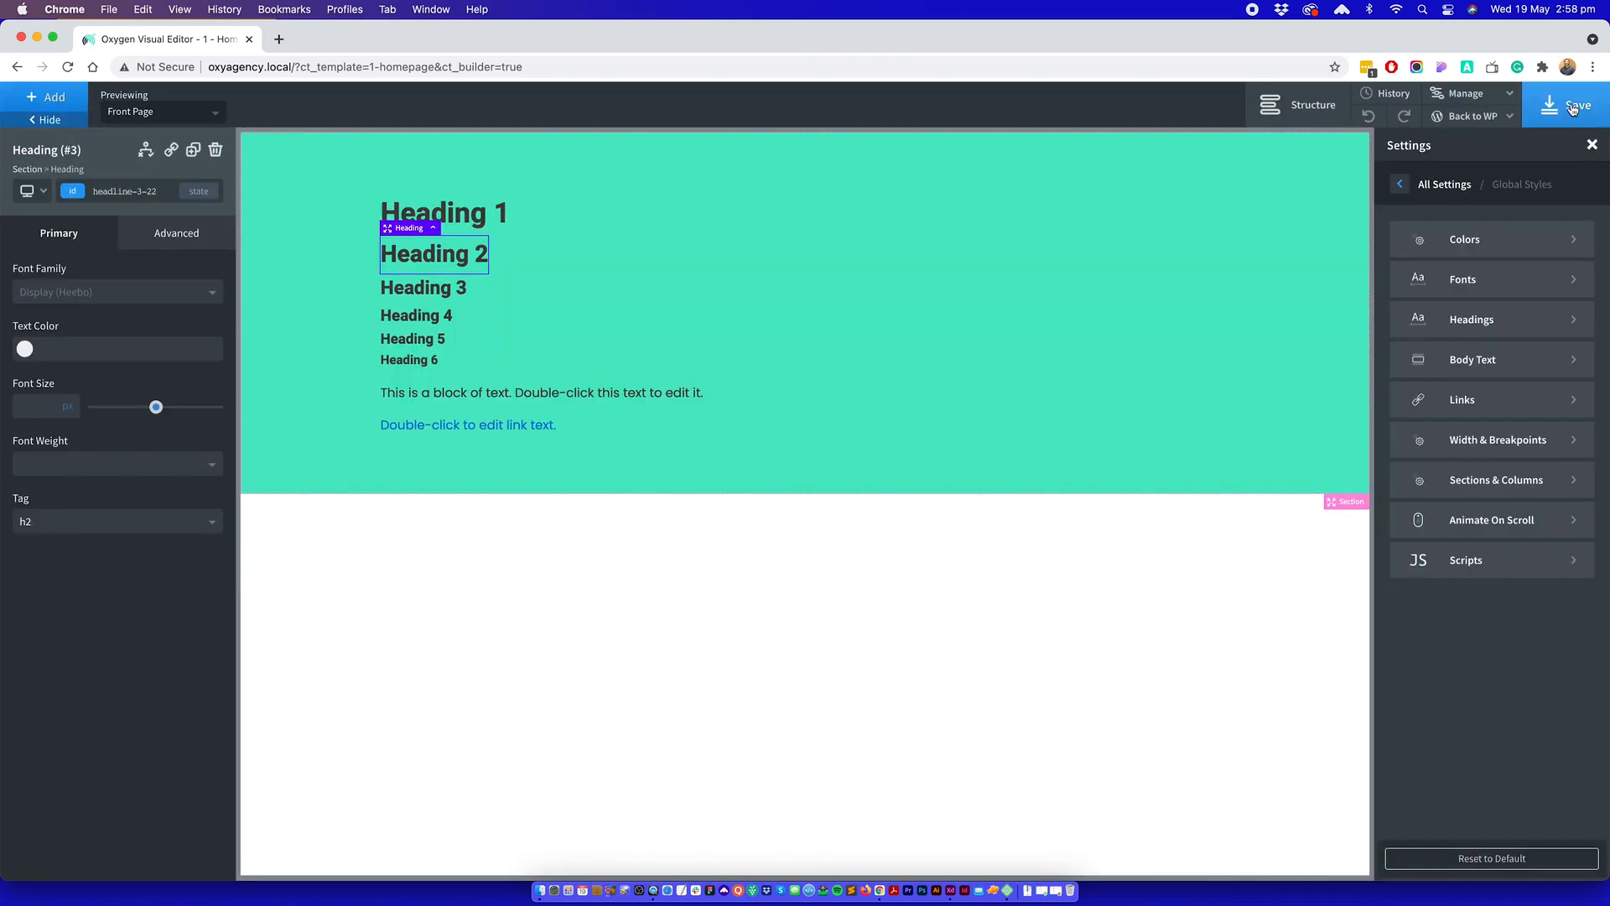
- Open the Headings global styles and set the H1 line height to 1.6
click(1445, 327)
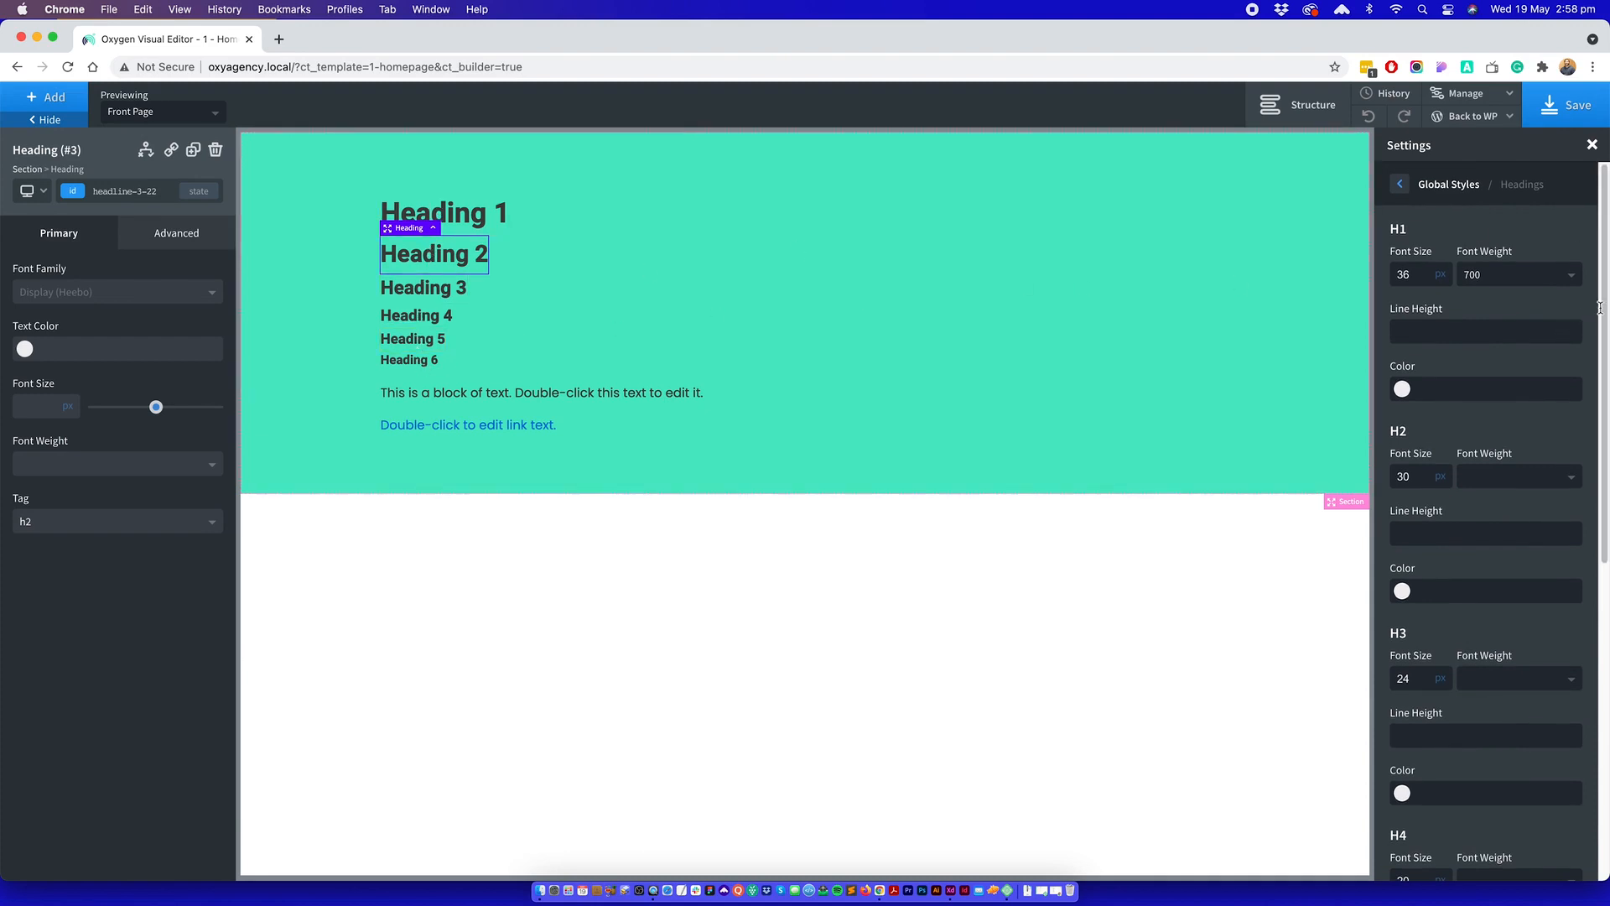
drag(1600, 307, 1409, 230)
text(1.)
text(4)
- Set the font weight of H1 to 300 and of H3 to 600
click(1496, 277)
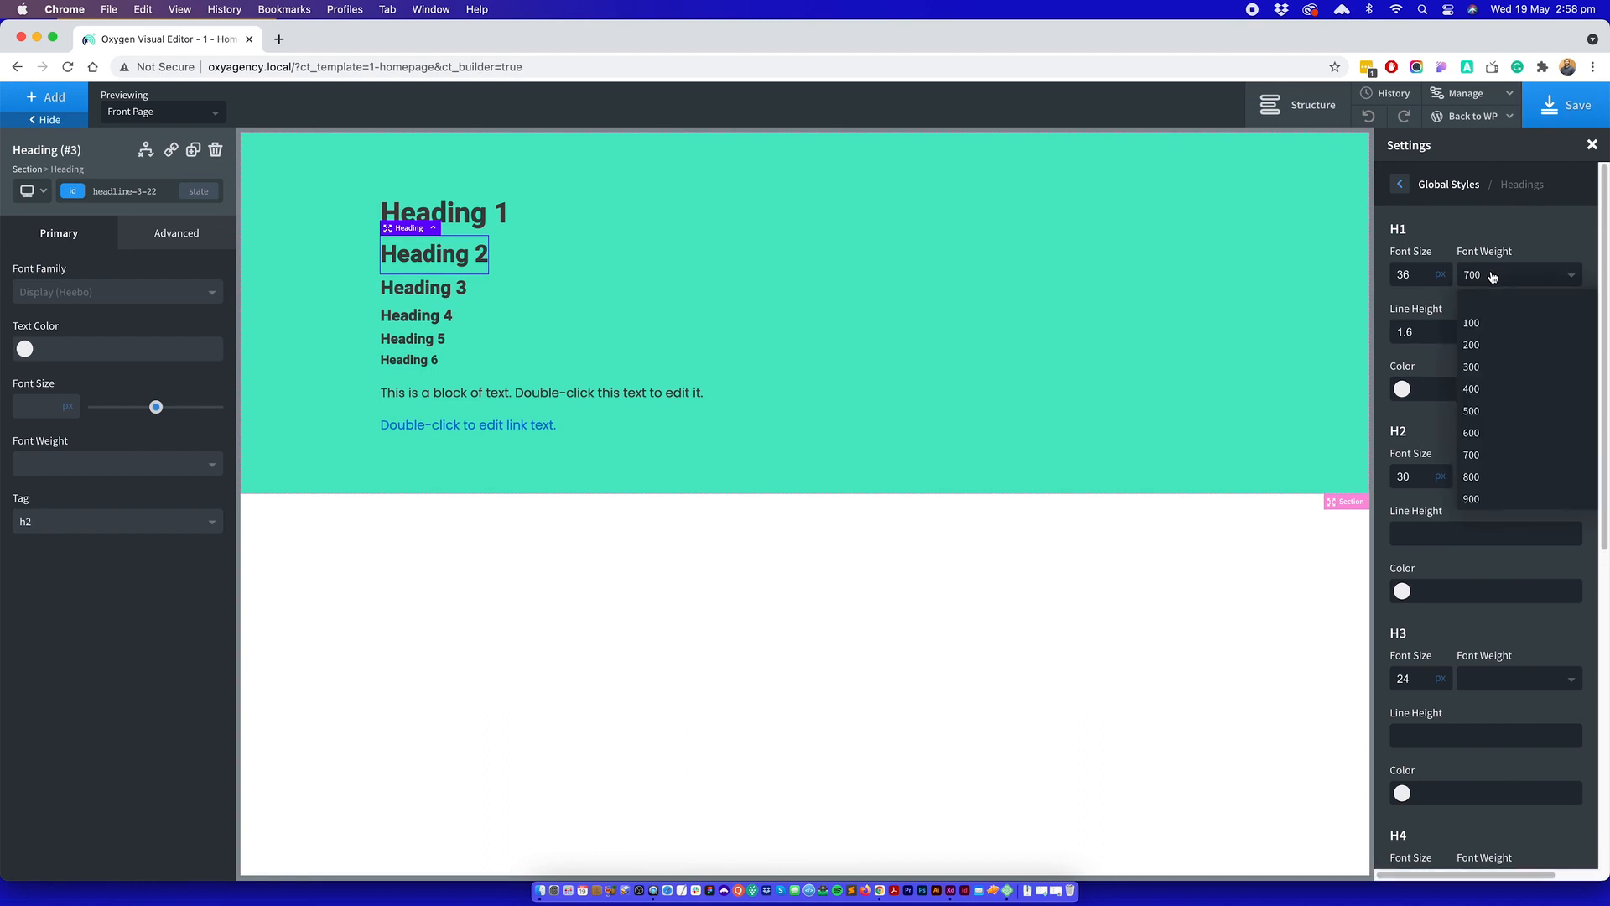
click(1478, 368)
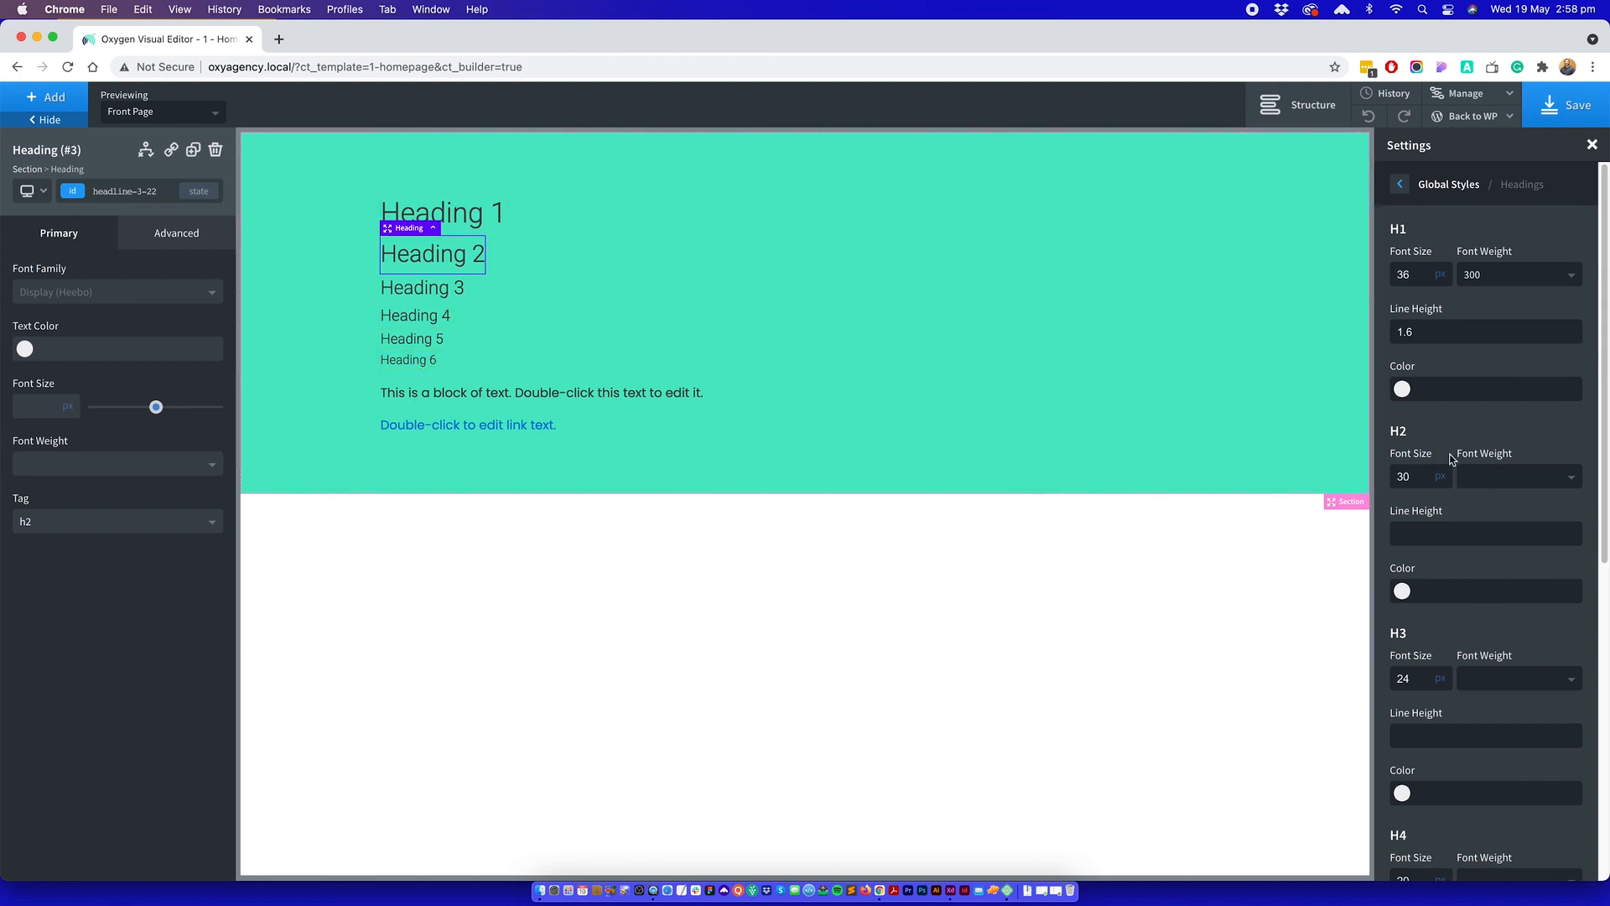
click(1489, 684)
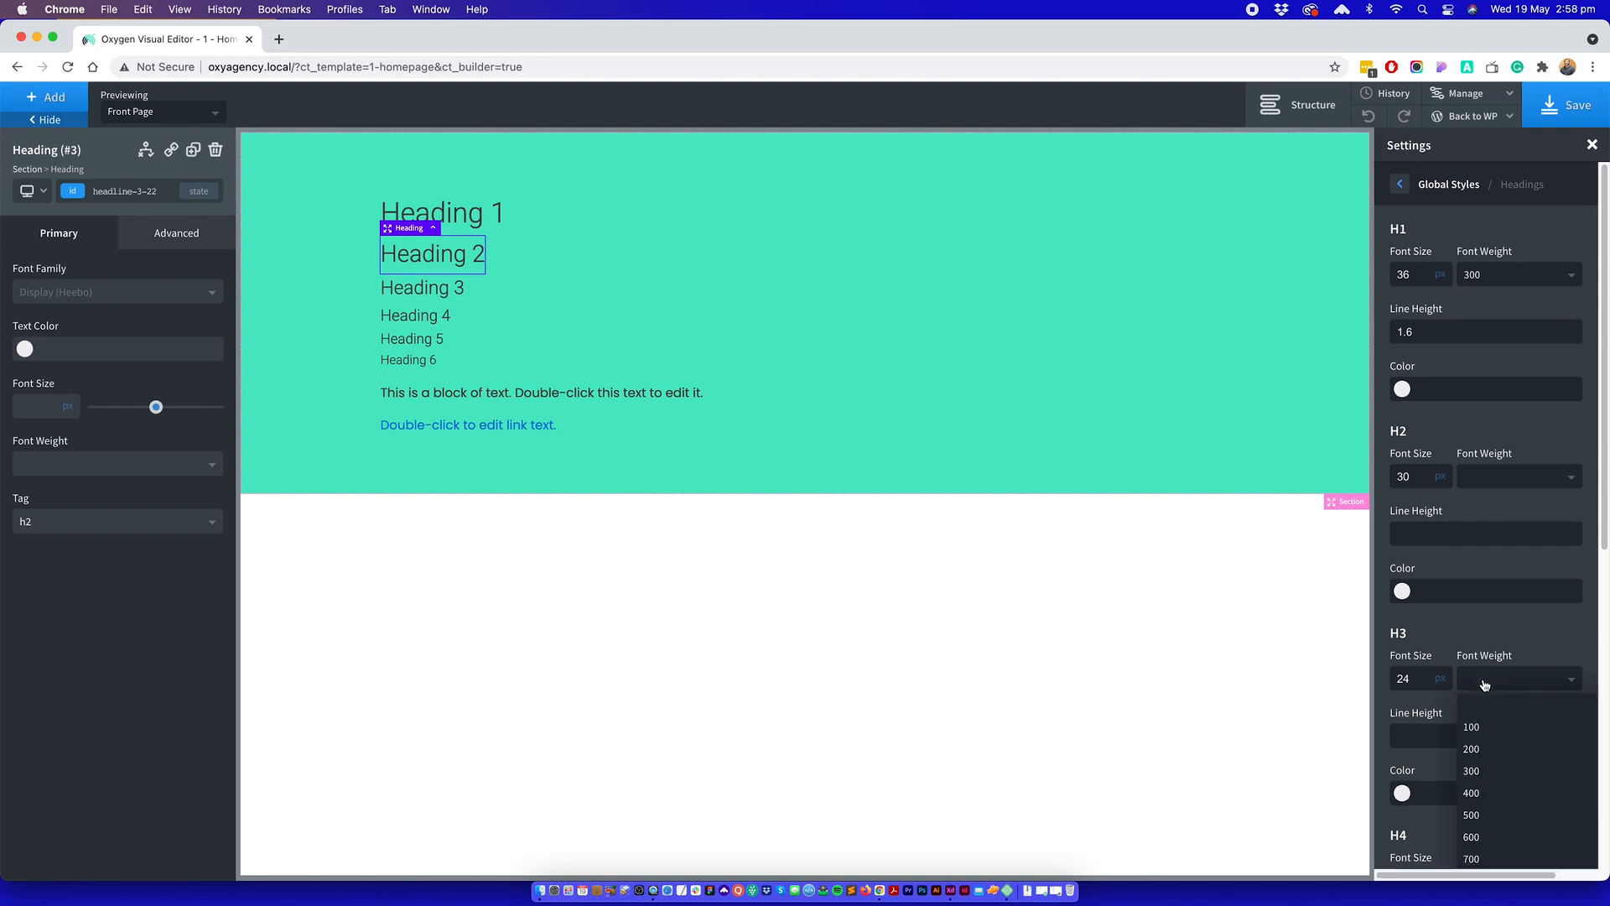
click(1474, 837)
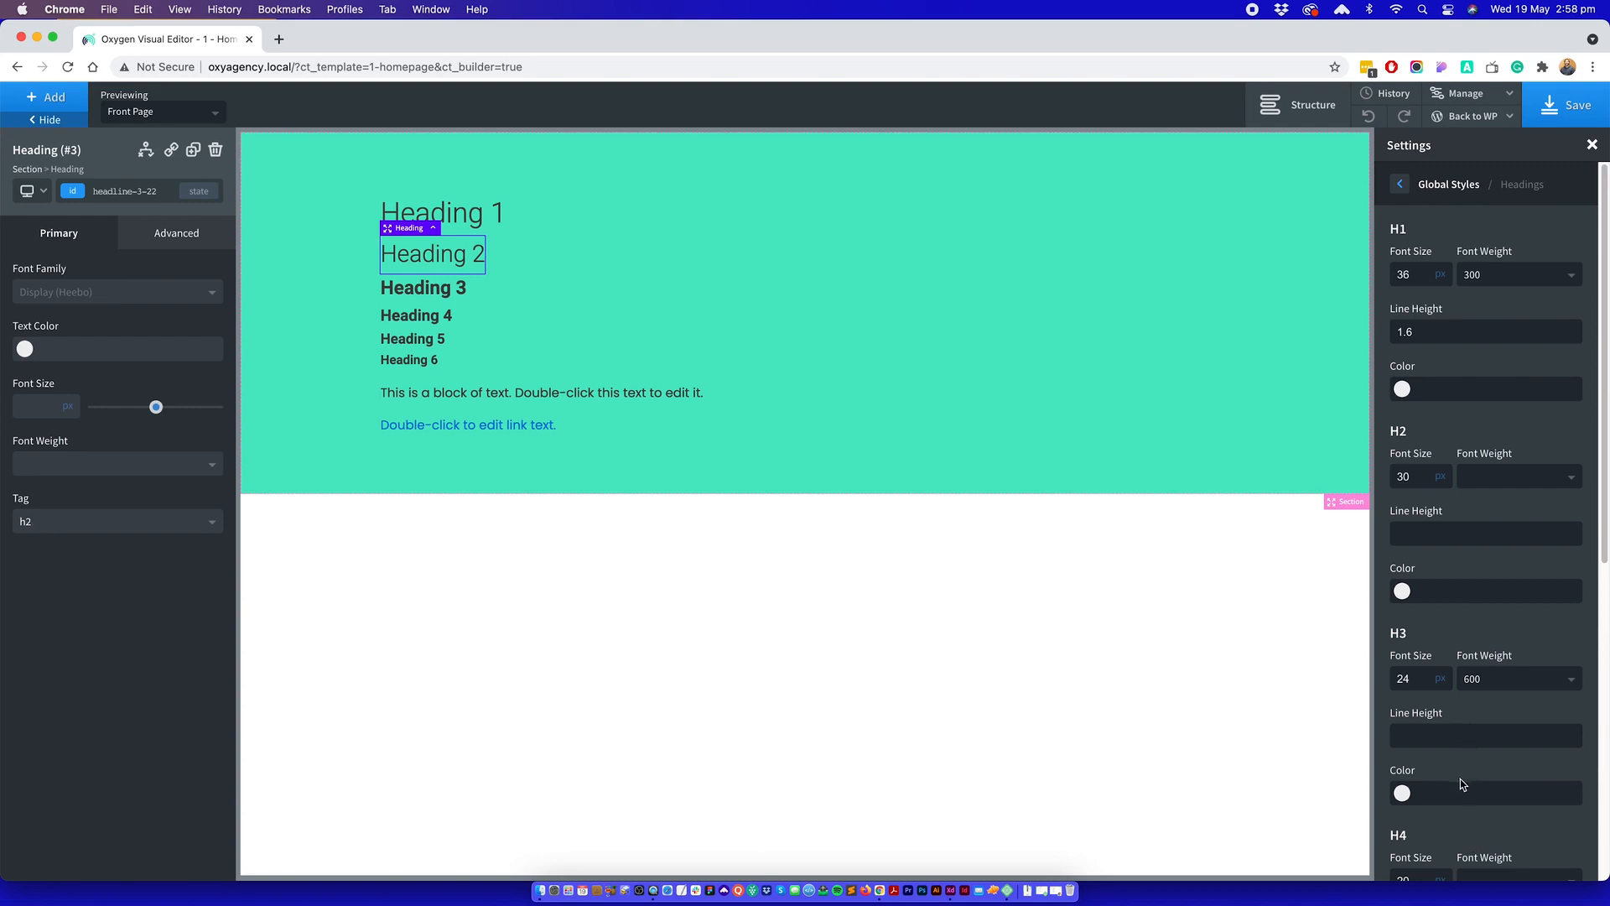
- Switch to Adobe XD and examine the headings on the inside page and in the "How We Help You" section
key(ctrl+Up)
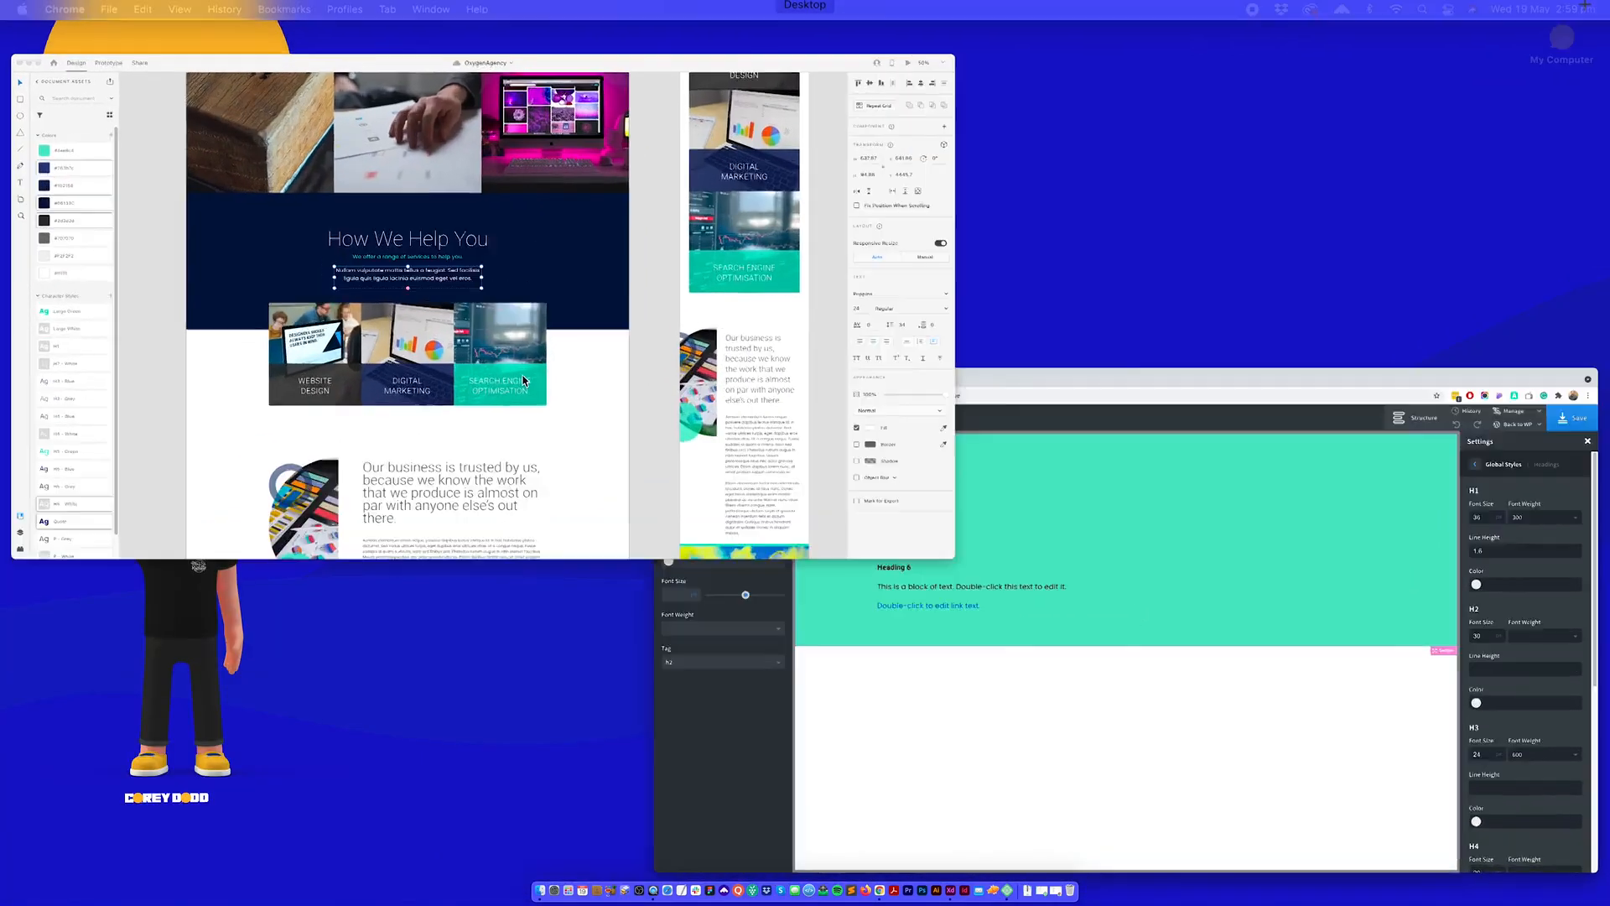
click(524, 380)
click(1079, 230)
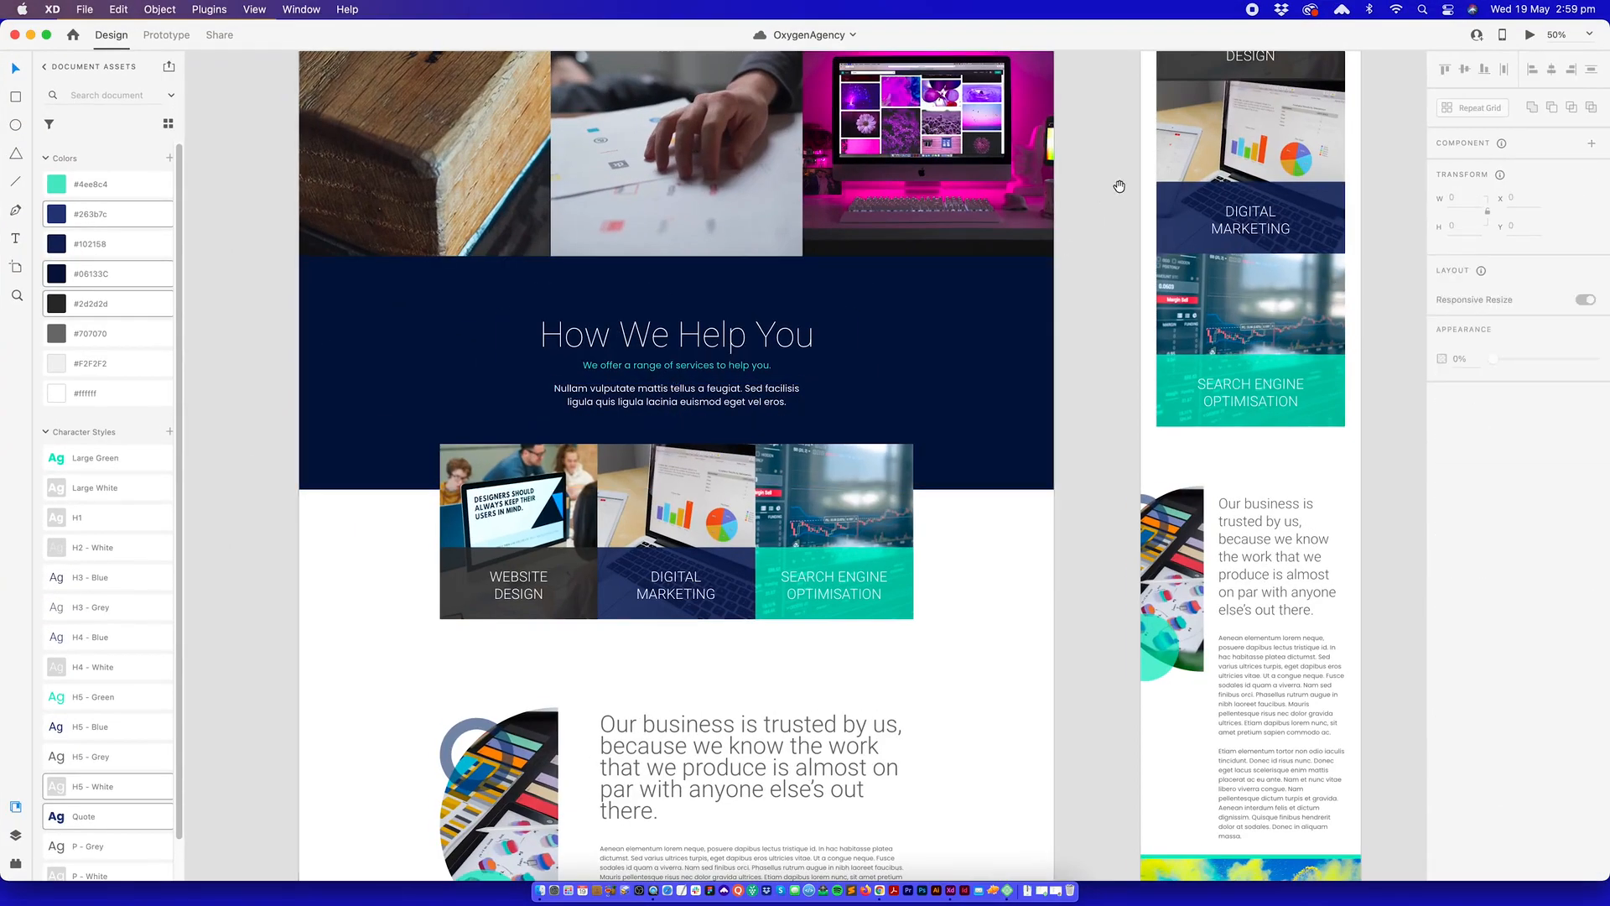
drag(1120, 186, 707, 587)
mouse_move(1128, 214)
mouse_down()
mouse_move(873, 471)
mouse_move(711, 731)
mouse_up()
drag(981, 176, 817, 754)
drag(773, 392, 728, 344)
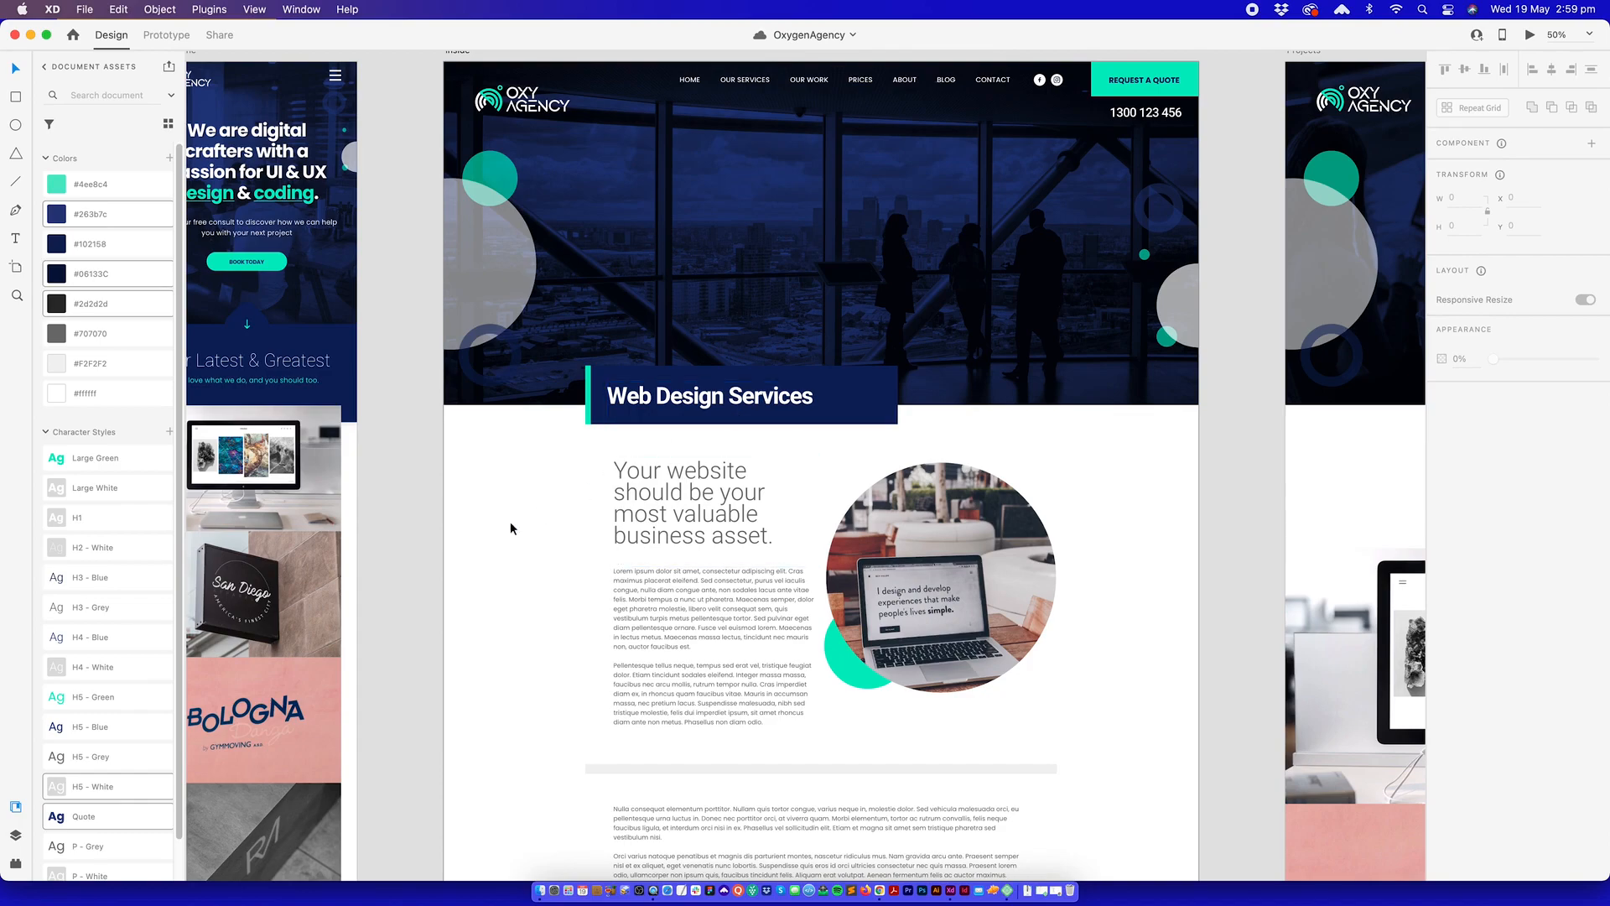
drag(390, 713, 496, 537)
scroll(496, 537, down, 10)
scroll(497, 537, left, 10)
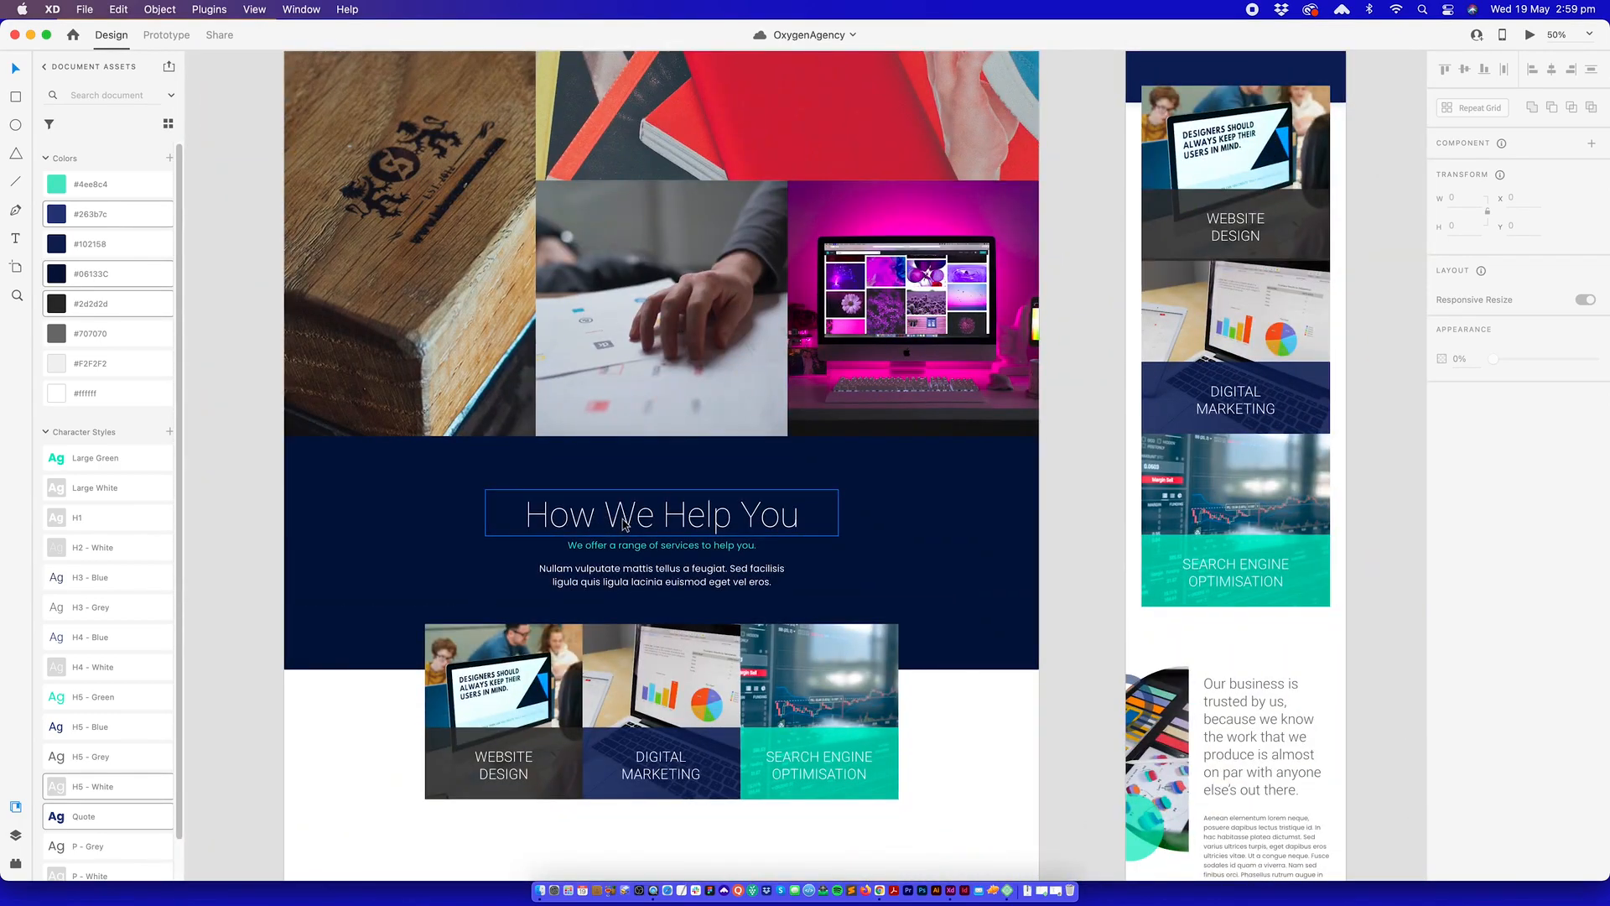
- Open the H1 character style for editing and copy its font size
right_click(116, 526)
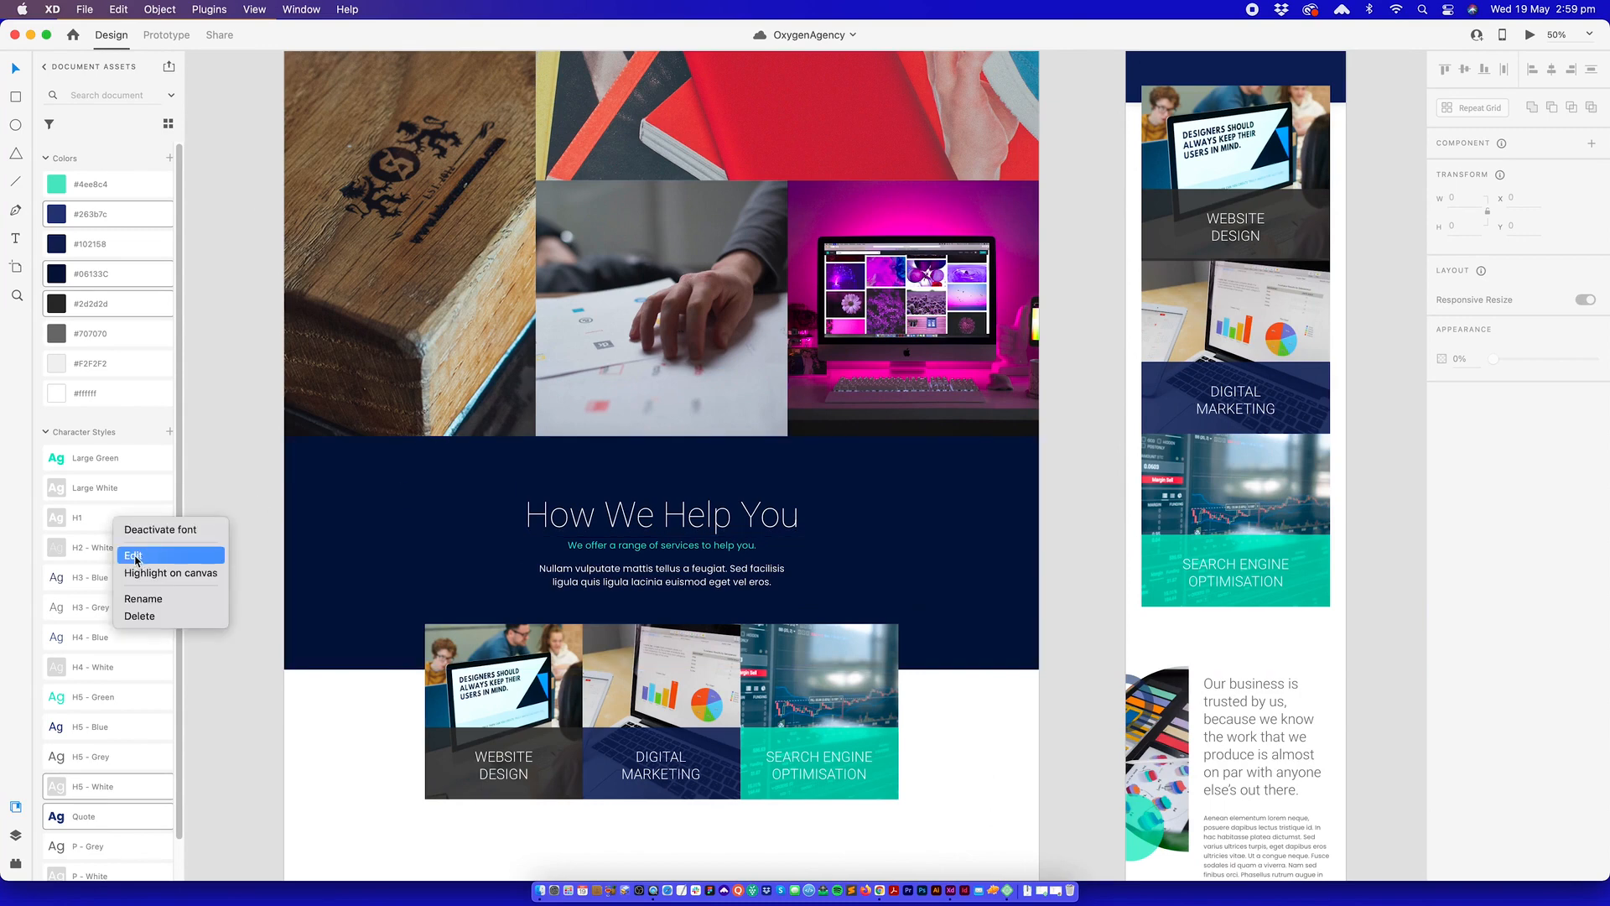
click(88, 530)
right_click(101, 520)
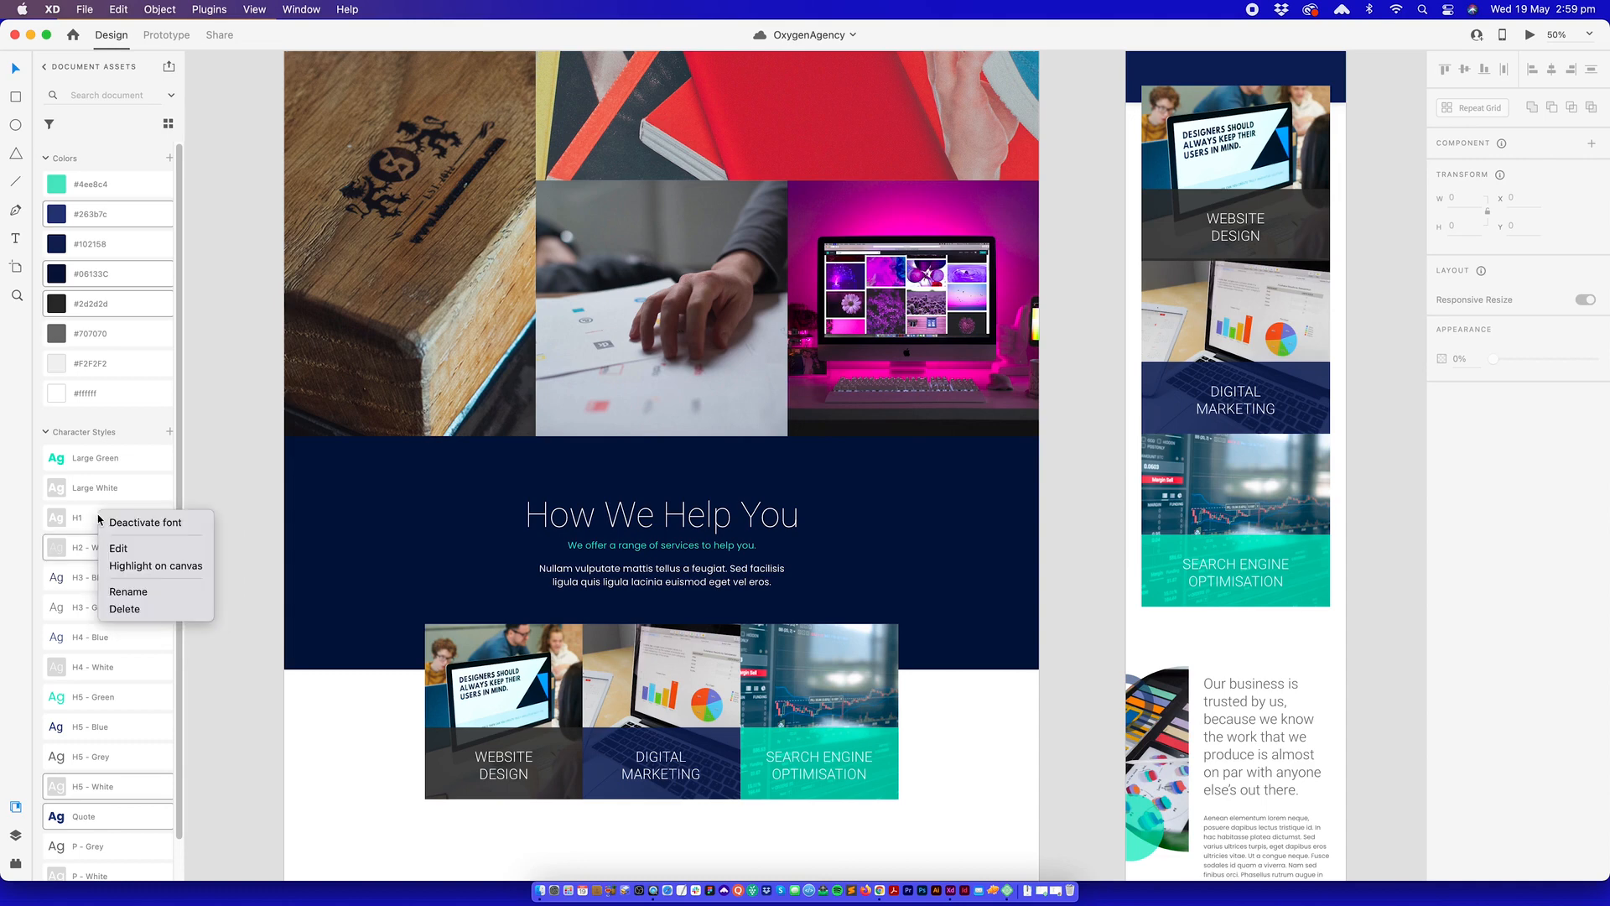
click(128, 549)
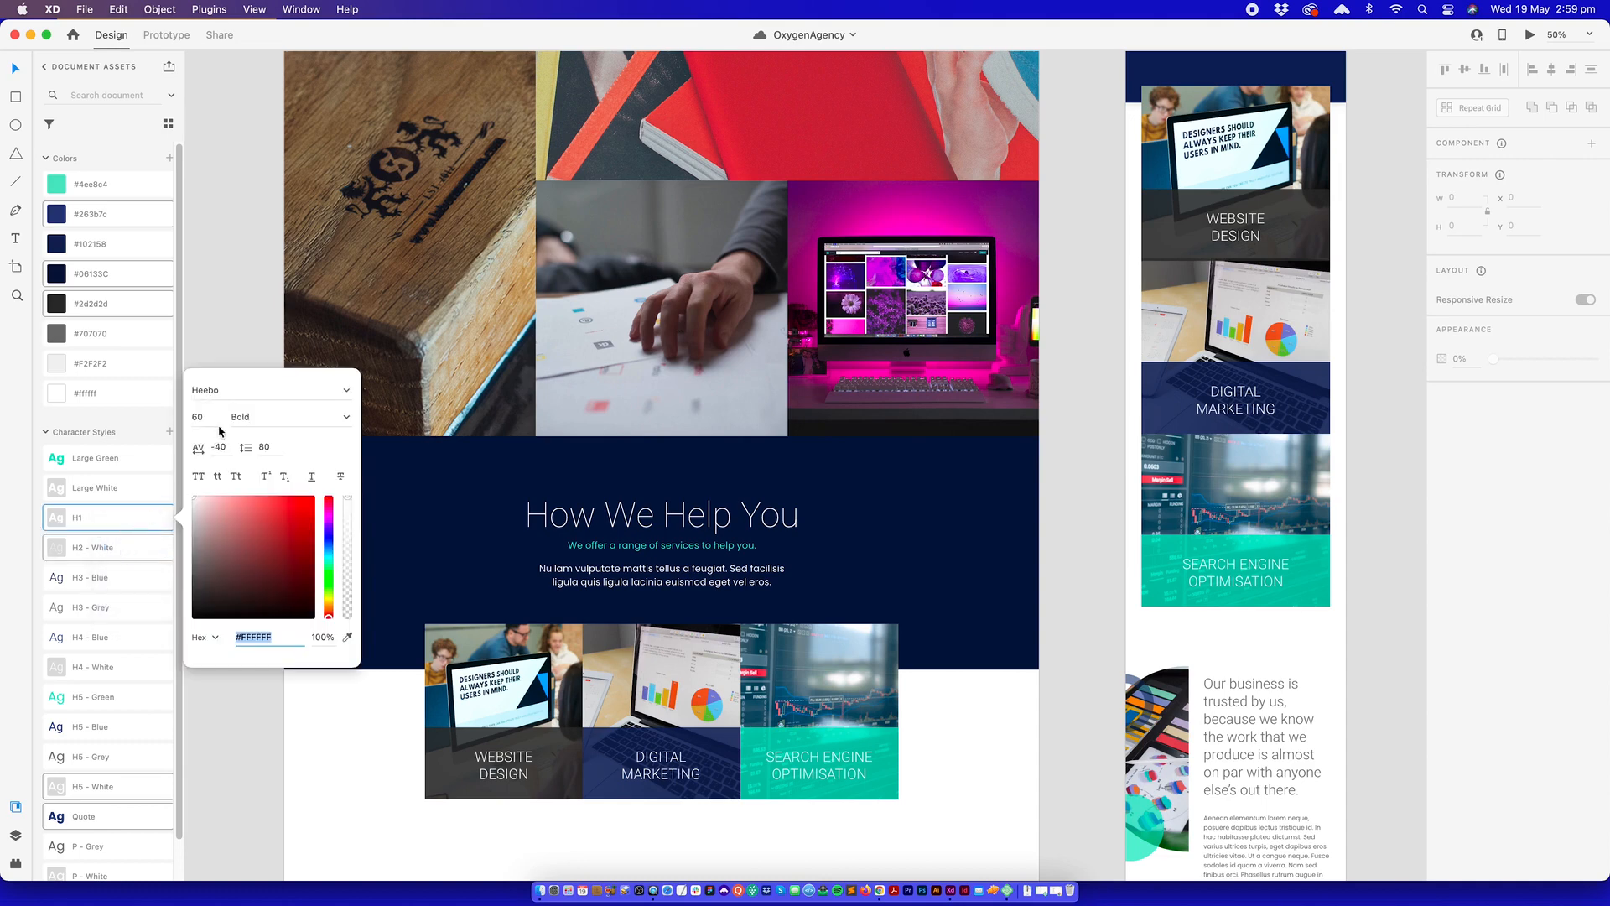
click(193, 418)
key(super+c)
- Switch to the Oxygen editor and set the global H1 font size to 60 px and its font weight to 700
key(ctrl+Up)
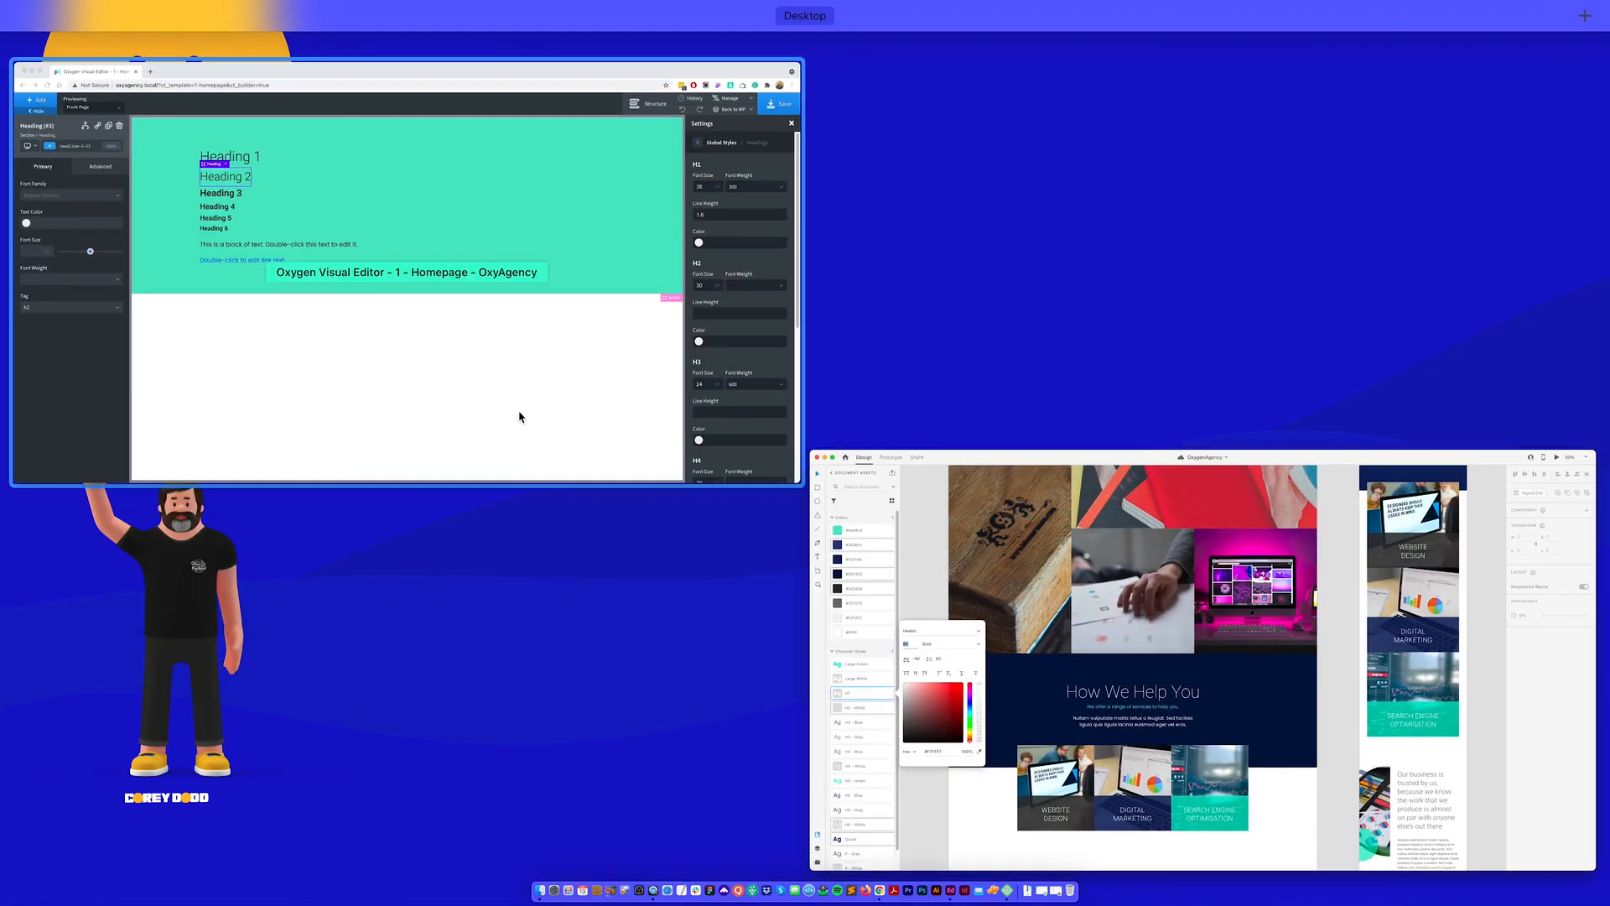
click(989, 635)
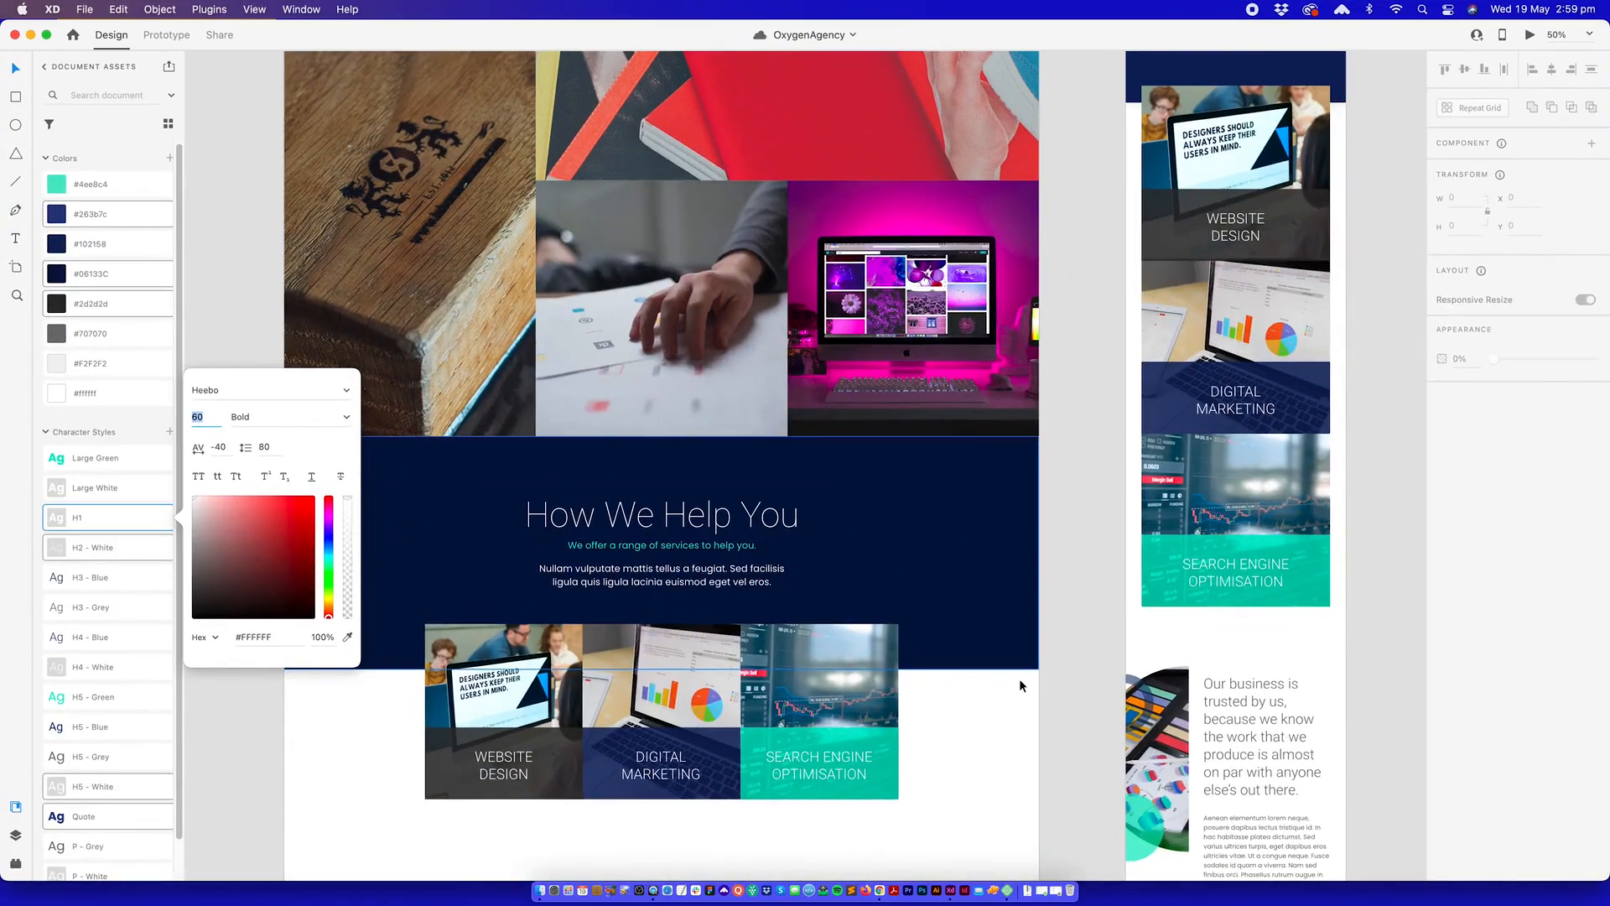
key(ctrl+Up)
click(380, 341)
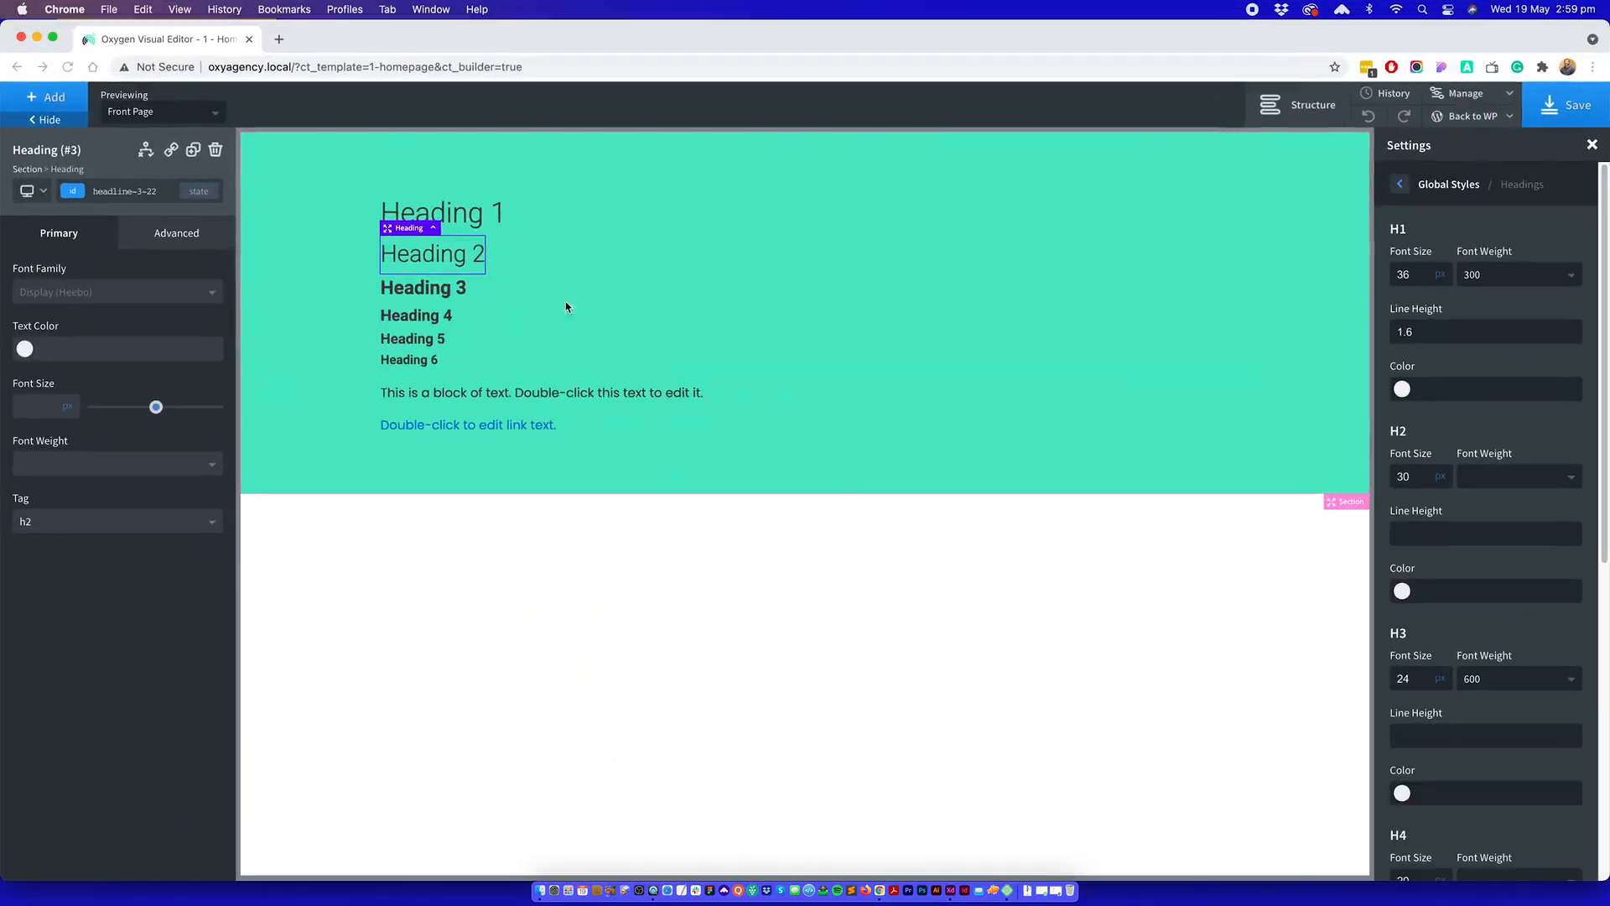
click(475, 218)
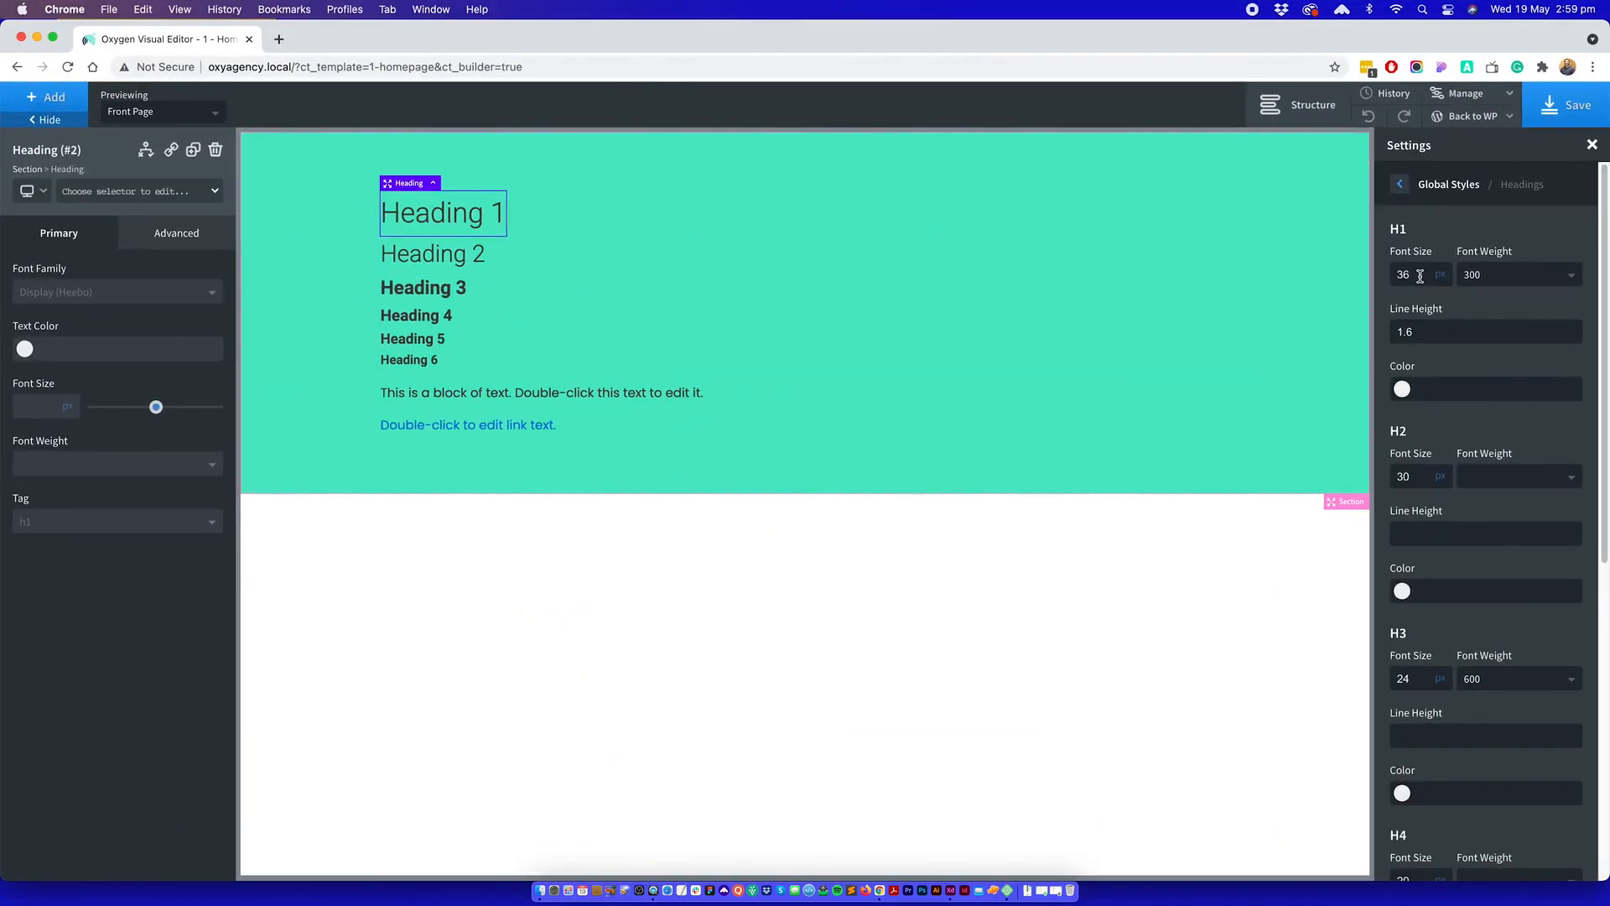
click(1394, 278)
key(super+v)
drag(1421, 278, 1395, 280)
key(super+v)
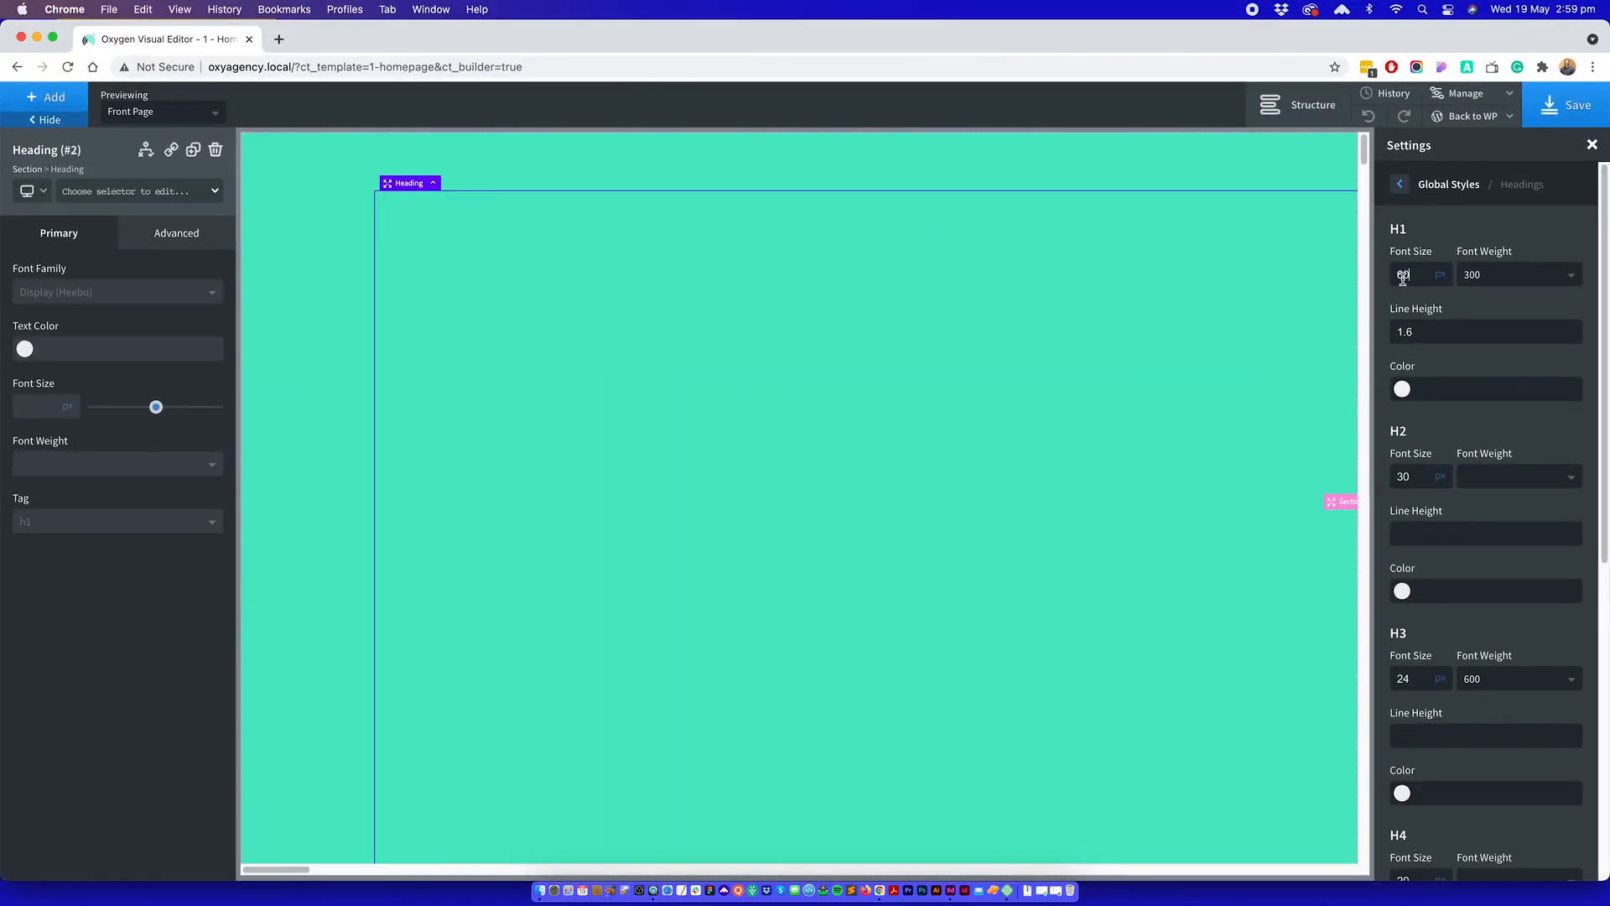
click(1491, 282)
click(1474, 453)
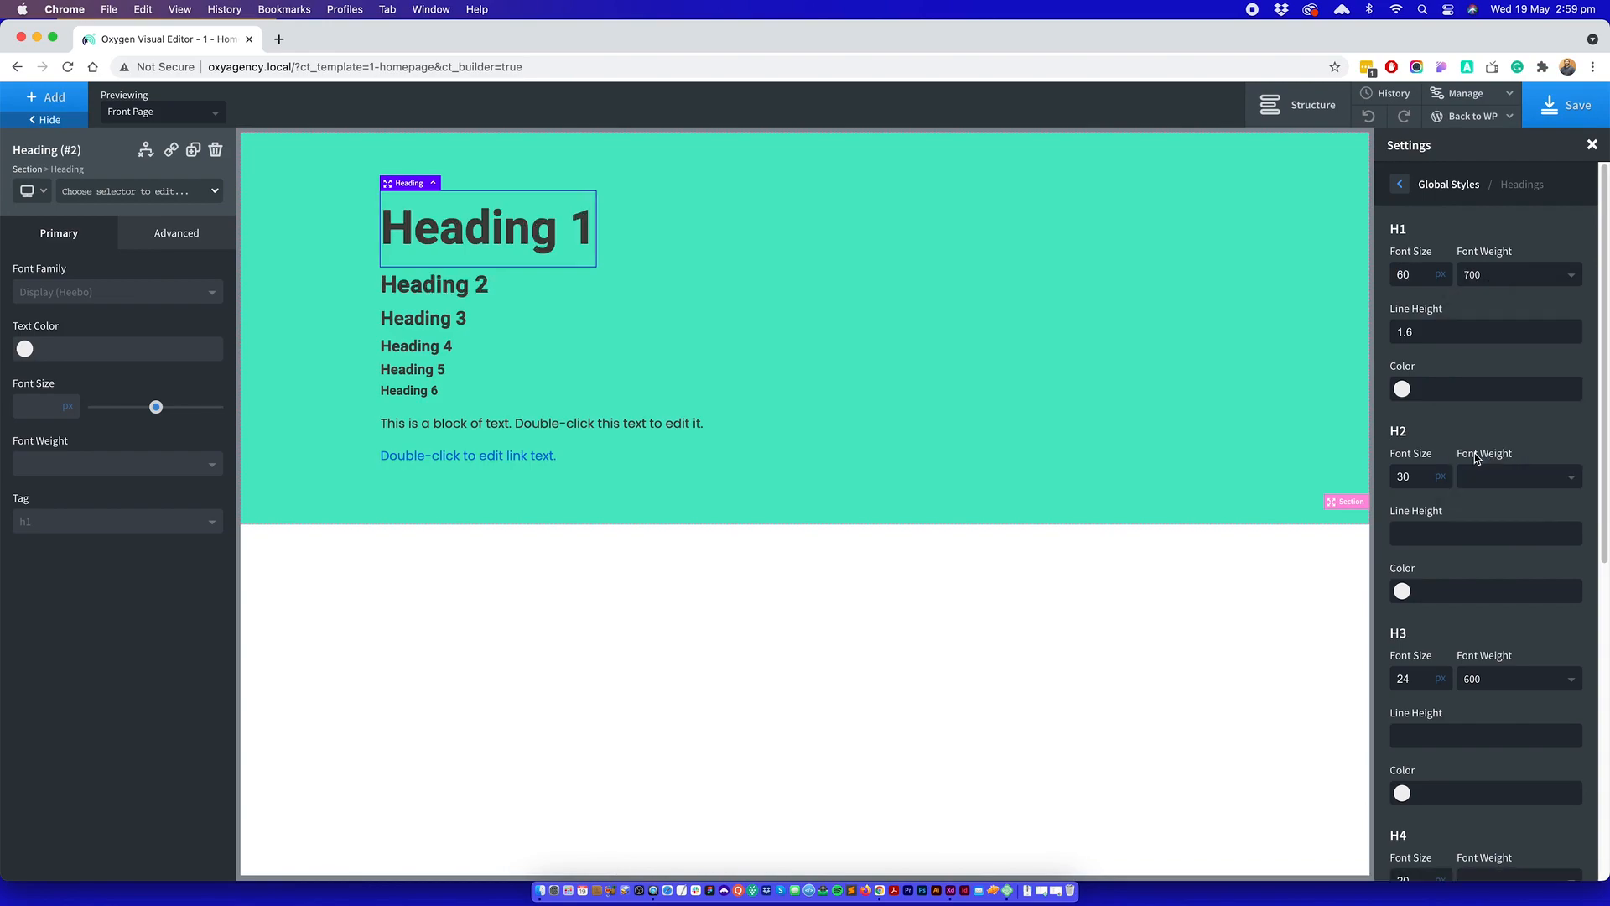
- Copy the font size of the "H2 - White" character style in Adobe XD and return to Oxygen's heading settings
mouse_move(1597, 891)
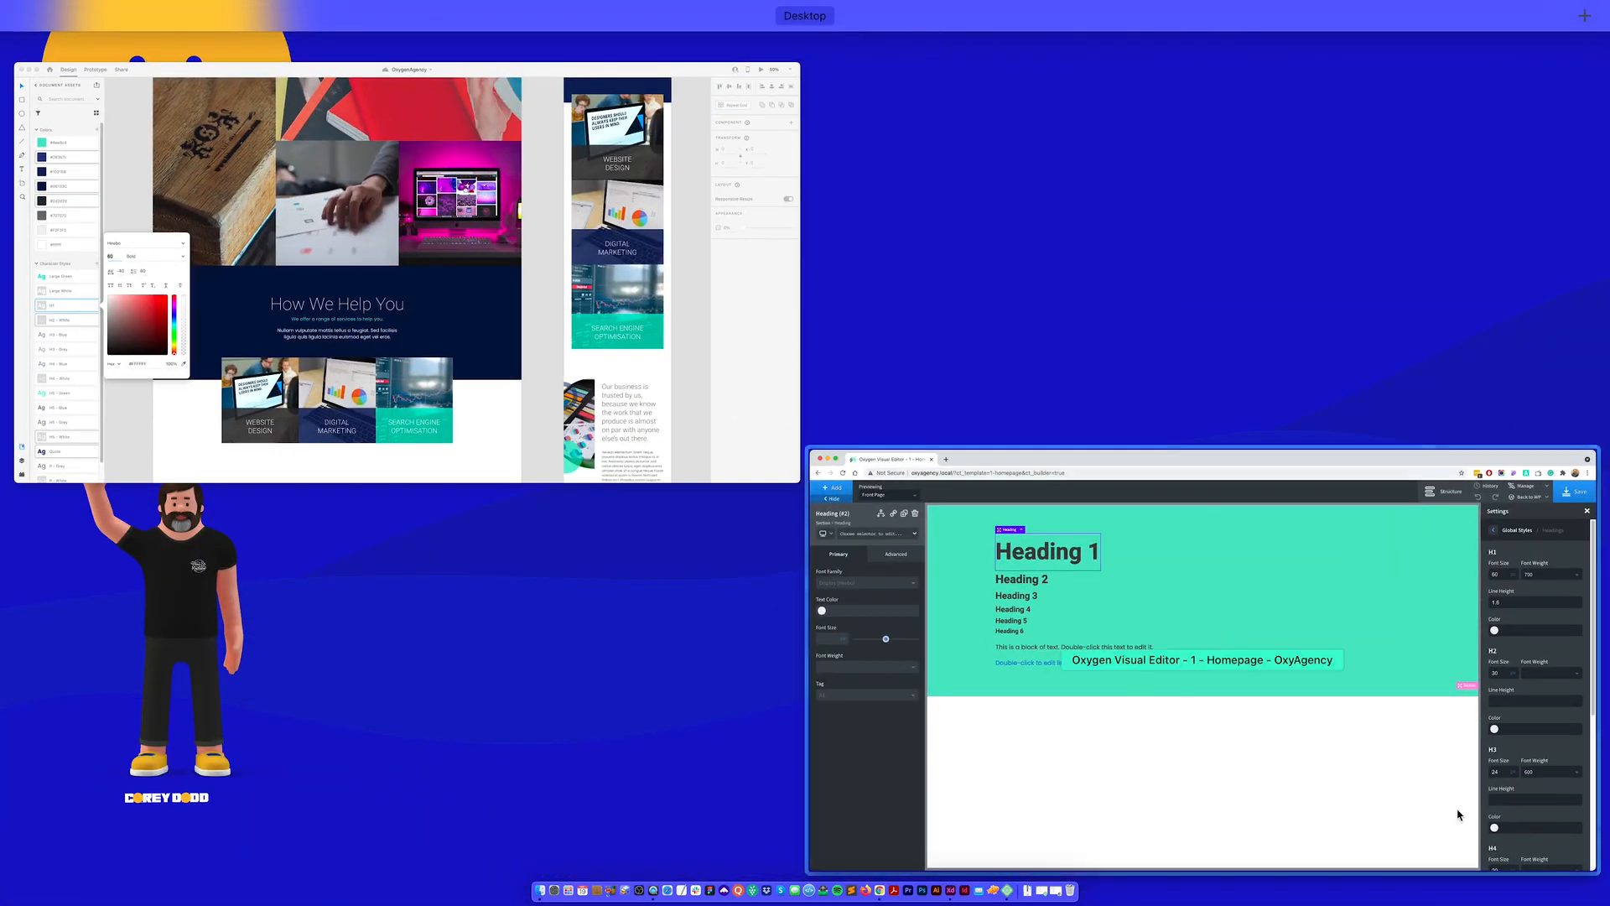
click(375, 414)
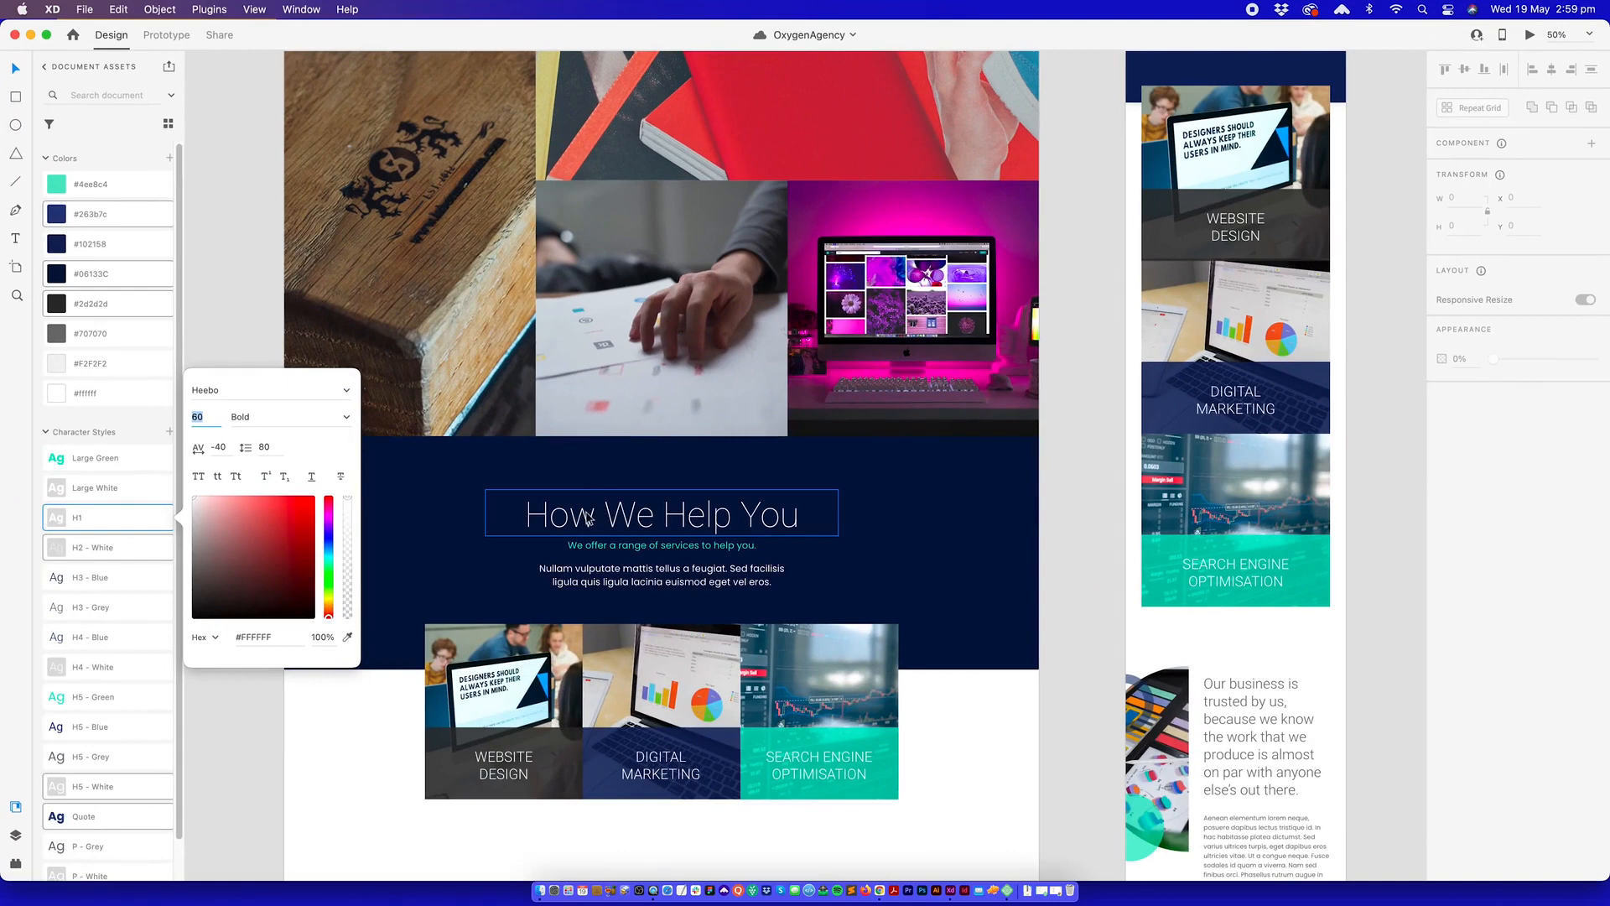
right_click(101, 549)
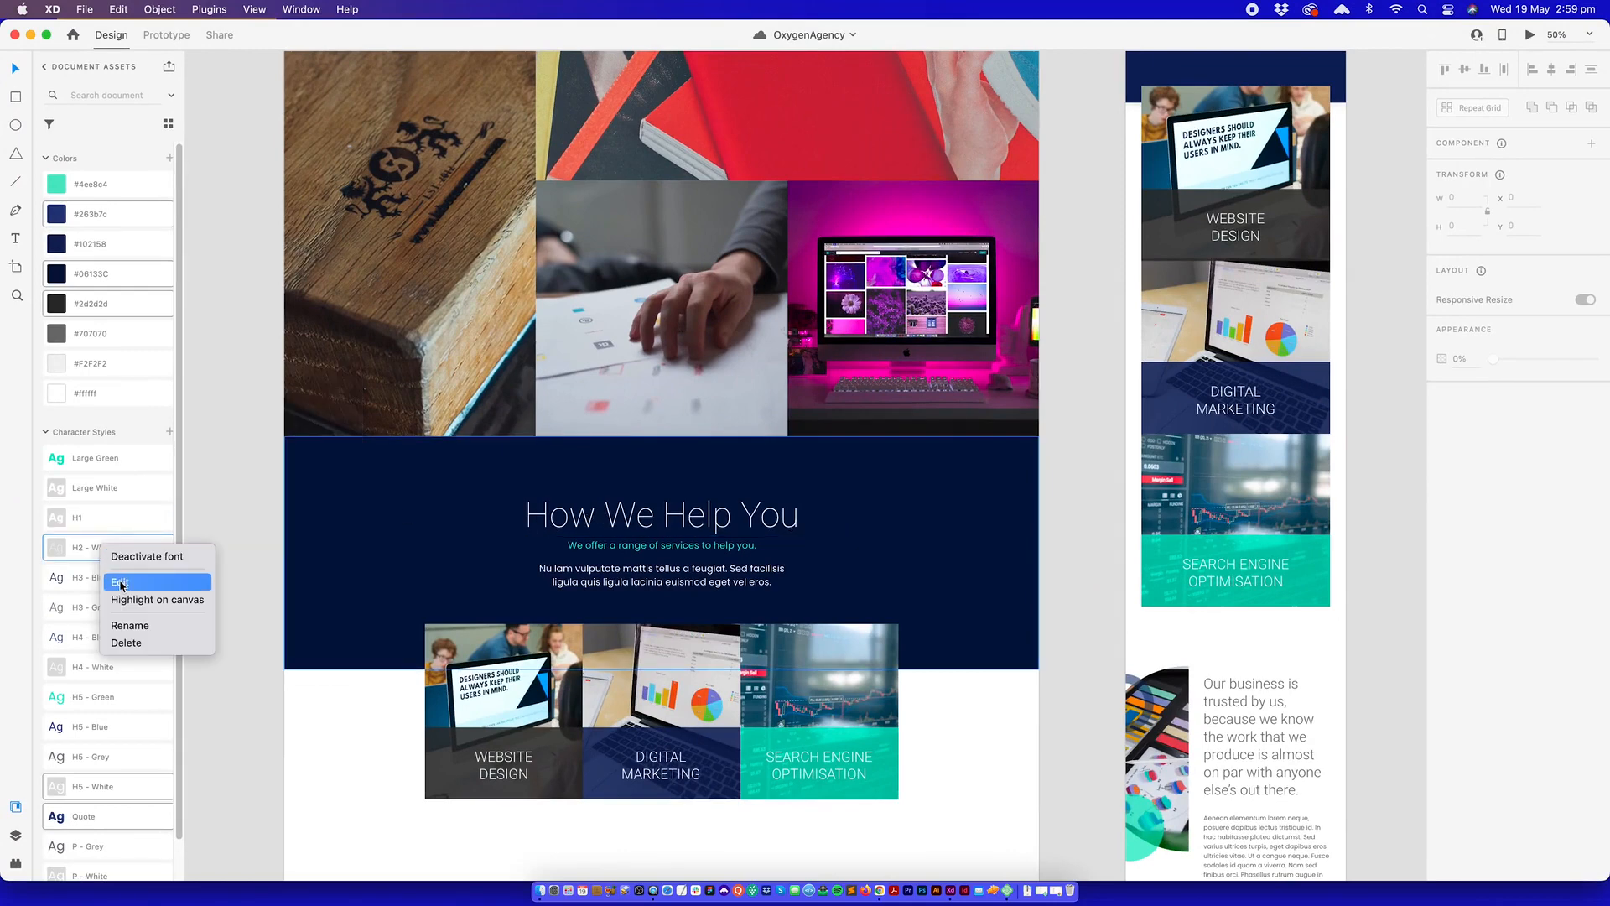
click(121, 584)
drag(208, 448, 186, 455)
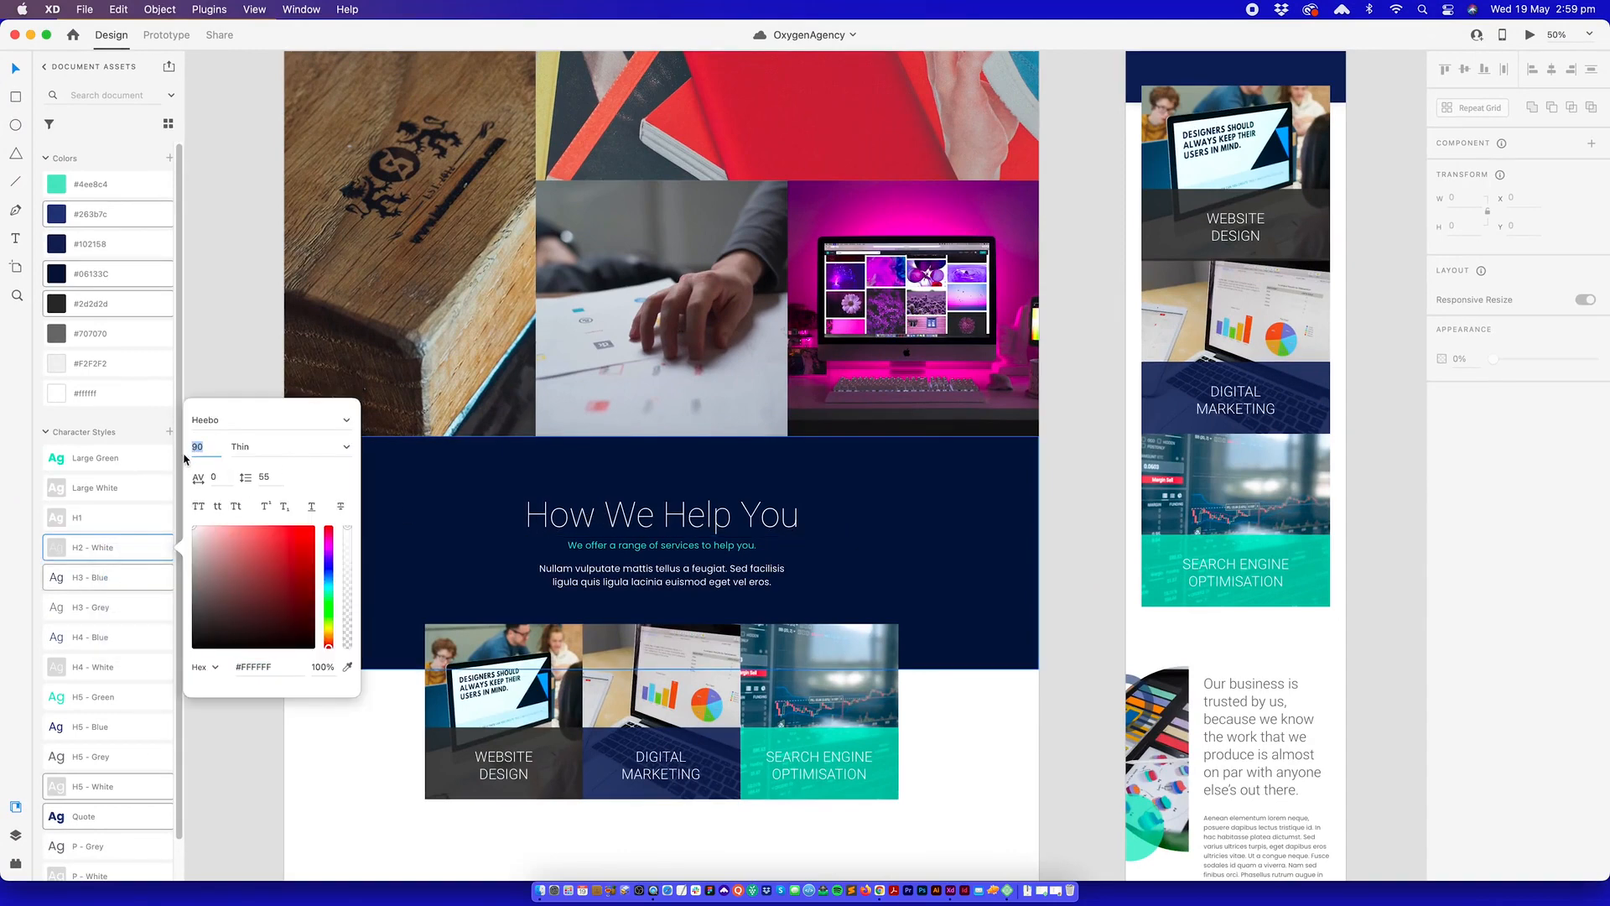
key(super+c)
mouse_move(1609, 905)
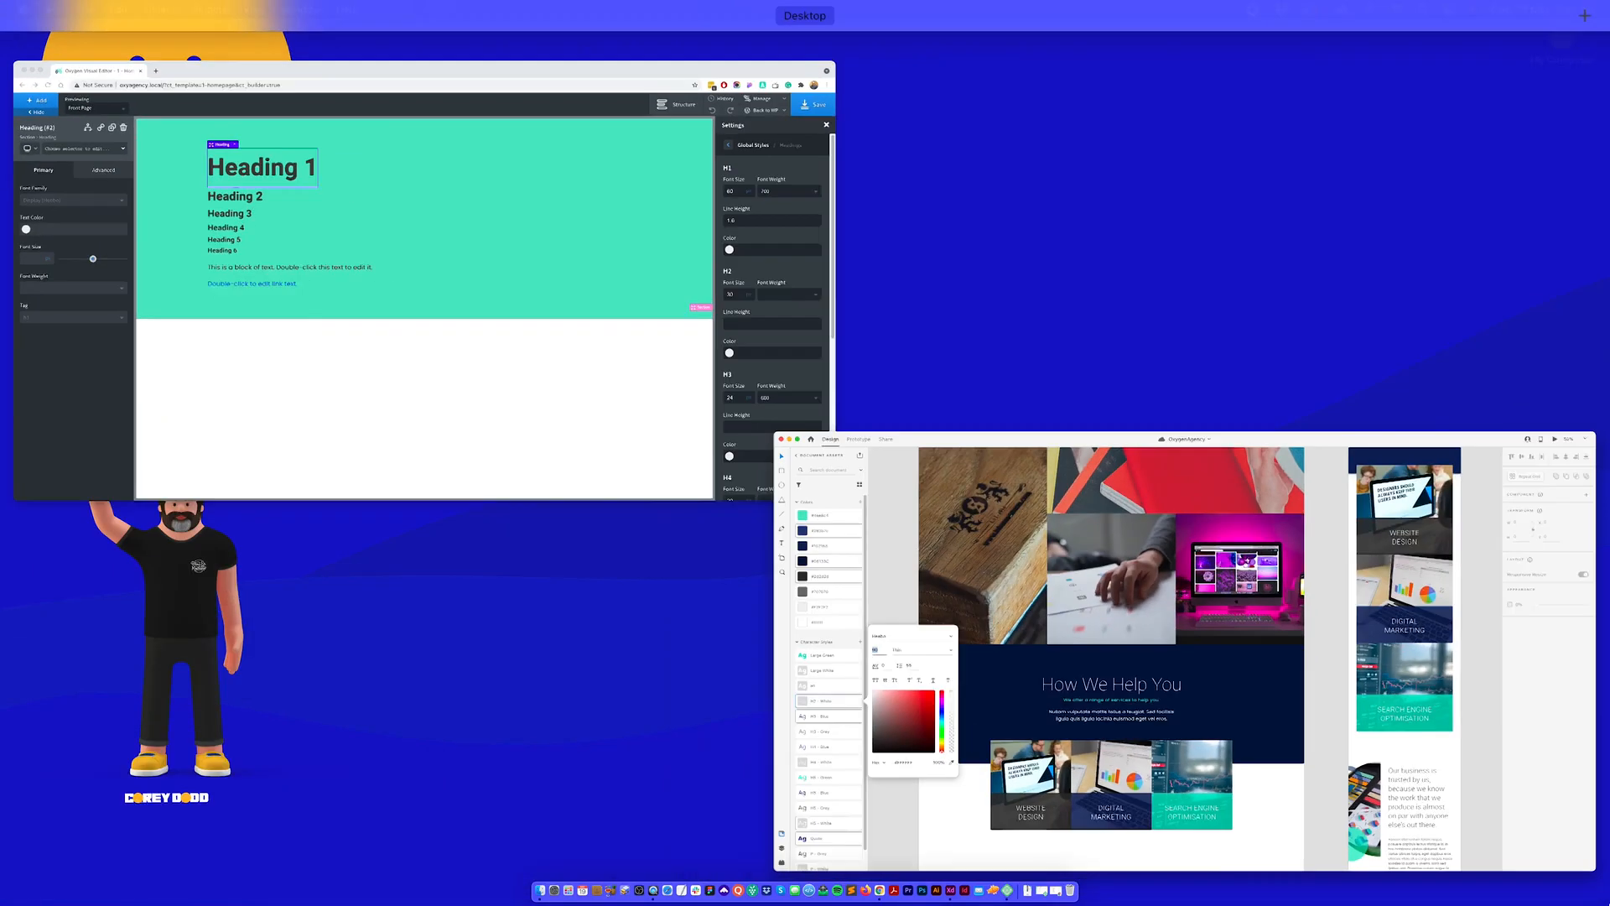
click(537, 399)
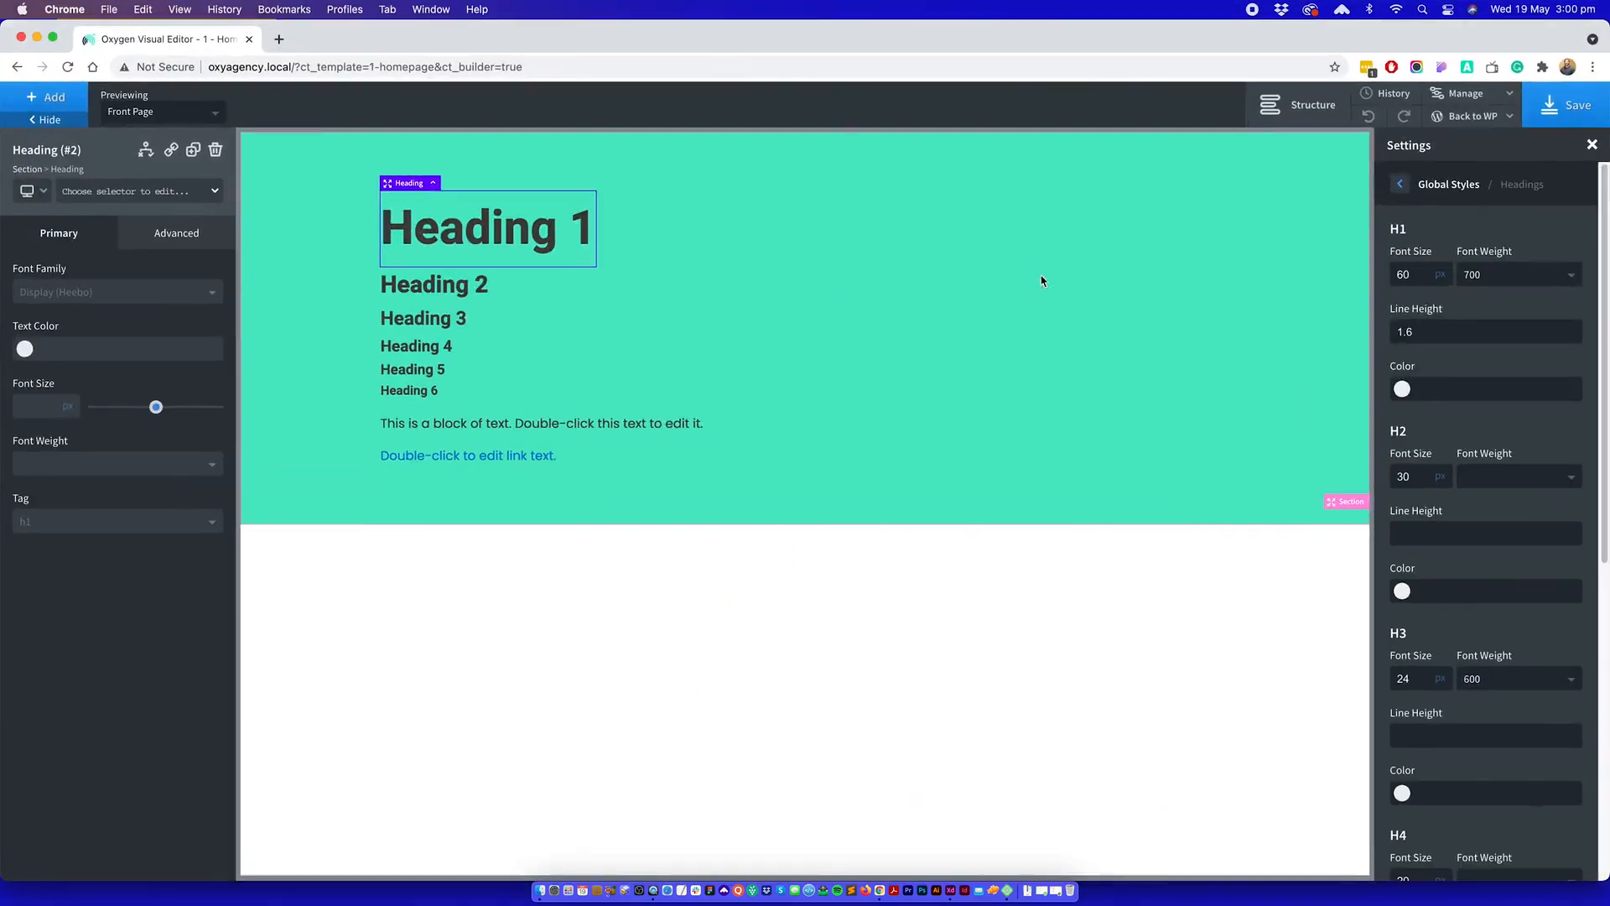
- Set the global H2 font size to 90 px and its font weight to 100
double_click(1405, 476)
text(90)
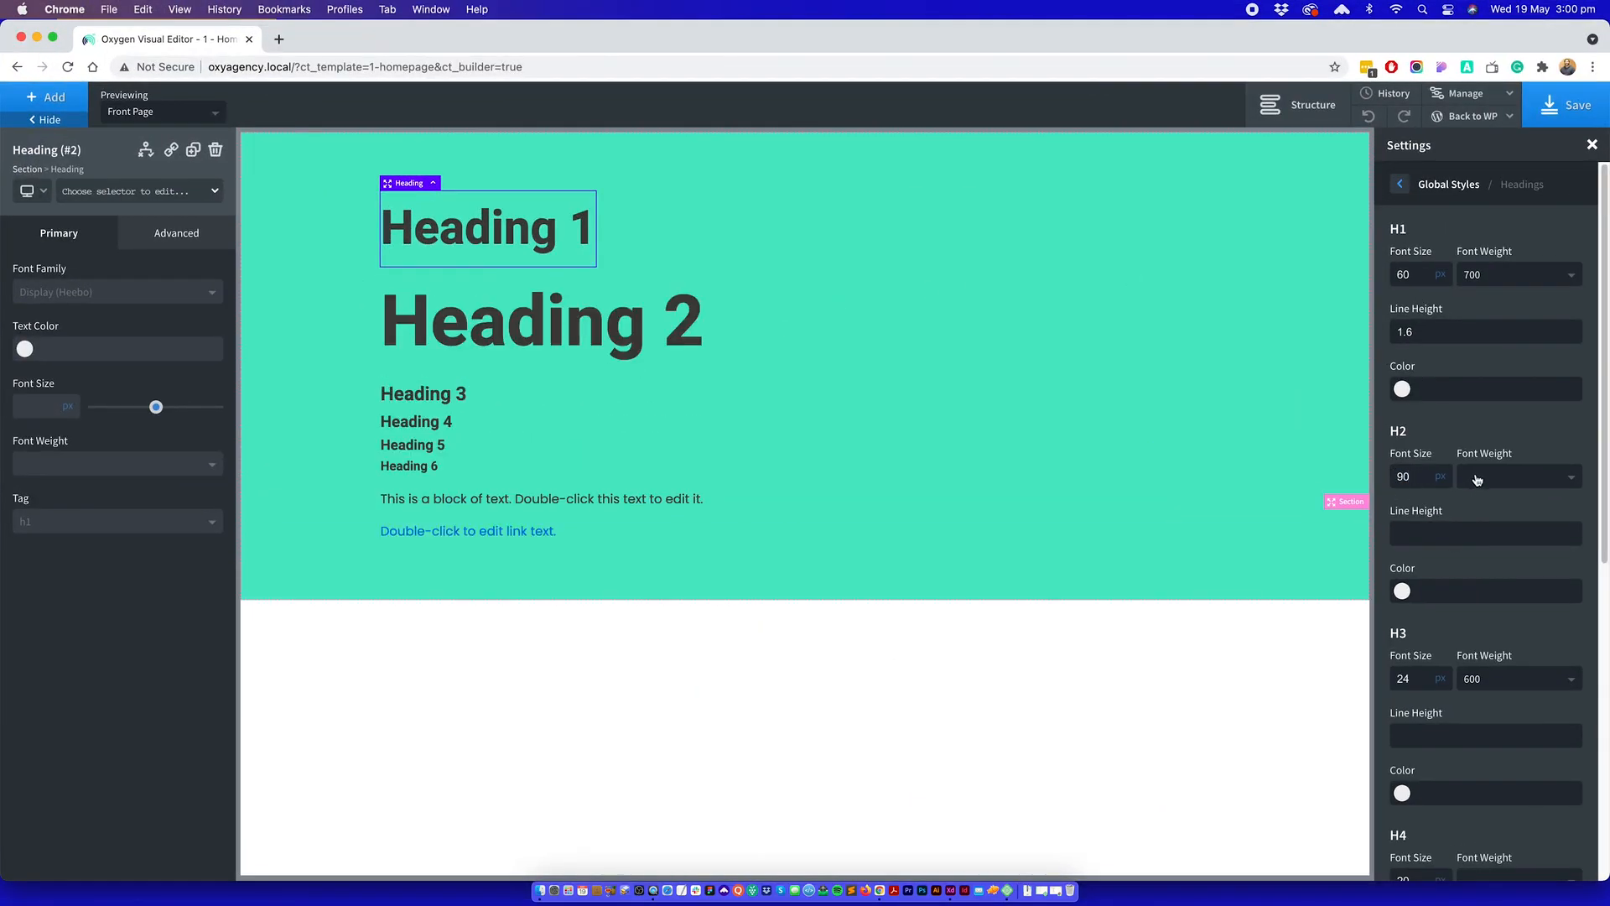
click(1477, 478)
click(1476, 548)
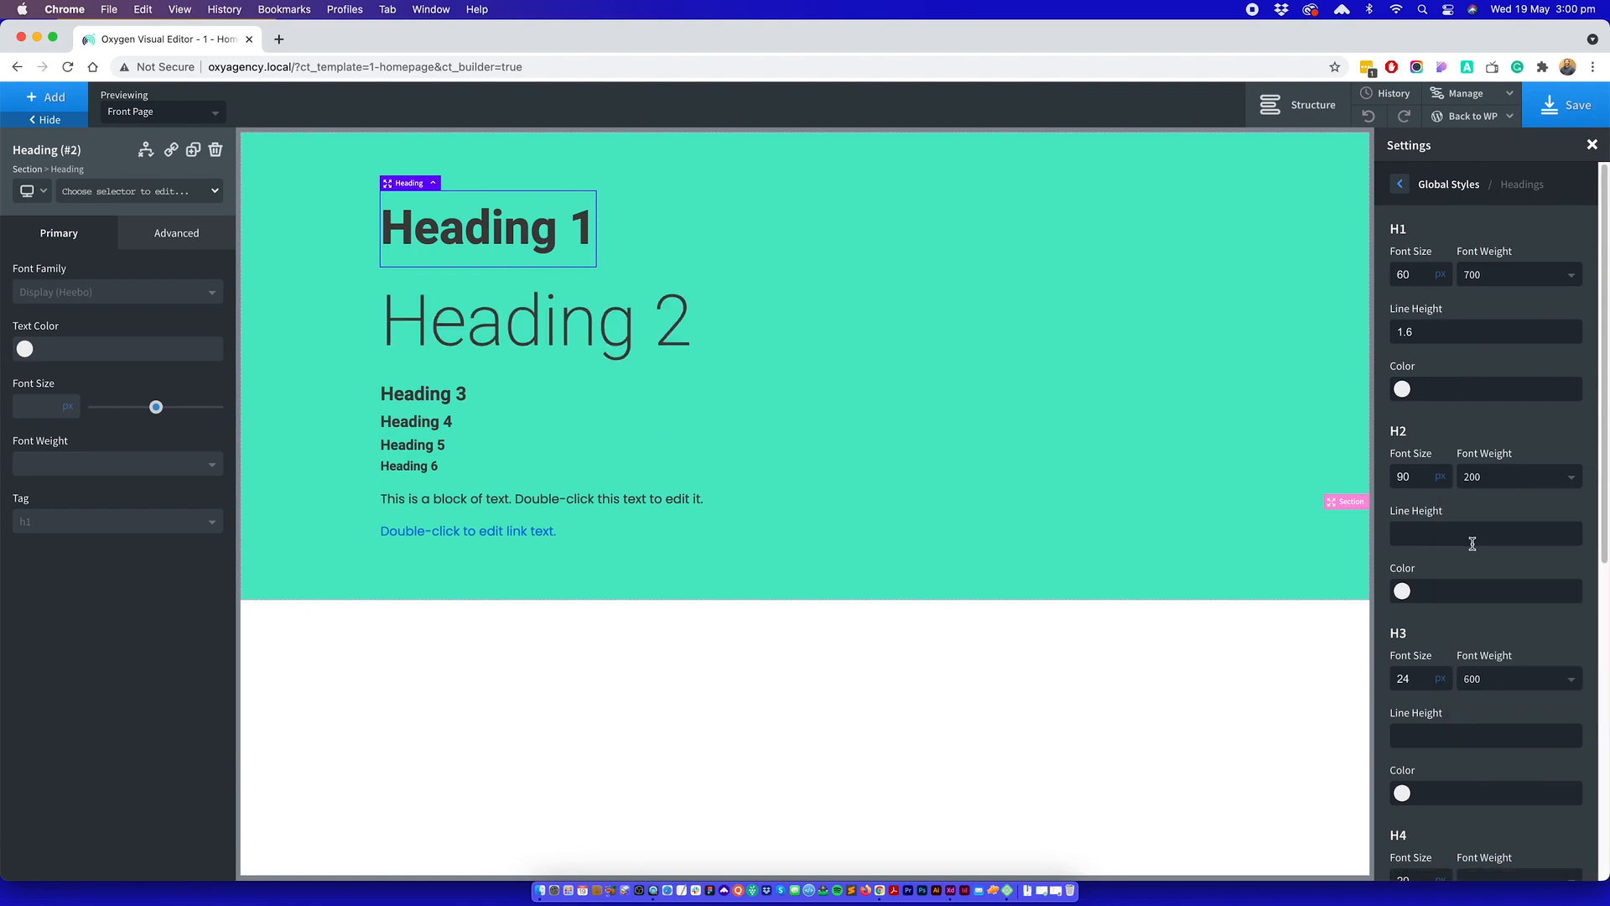
click(1476, 476)
click(1473, 524)
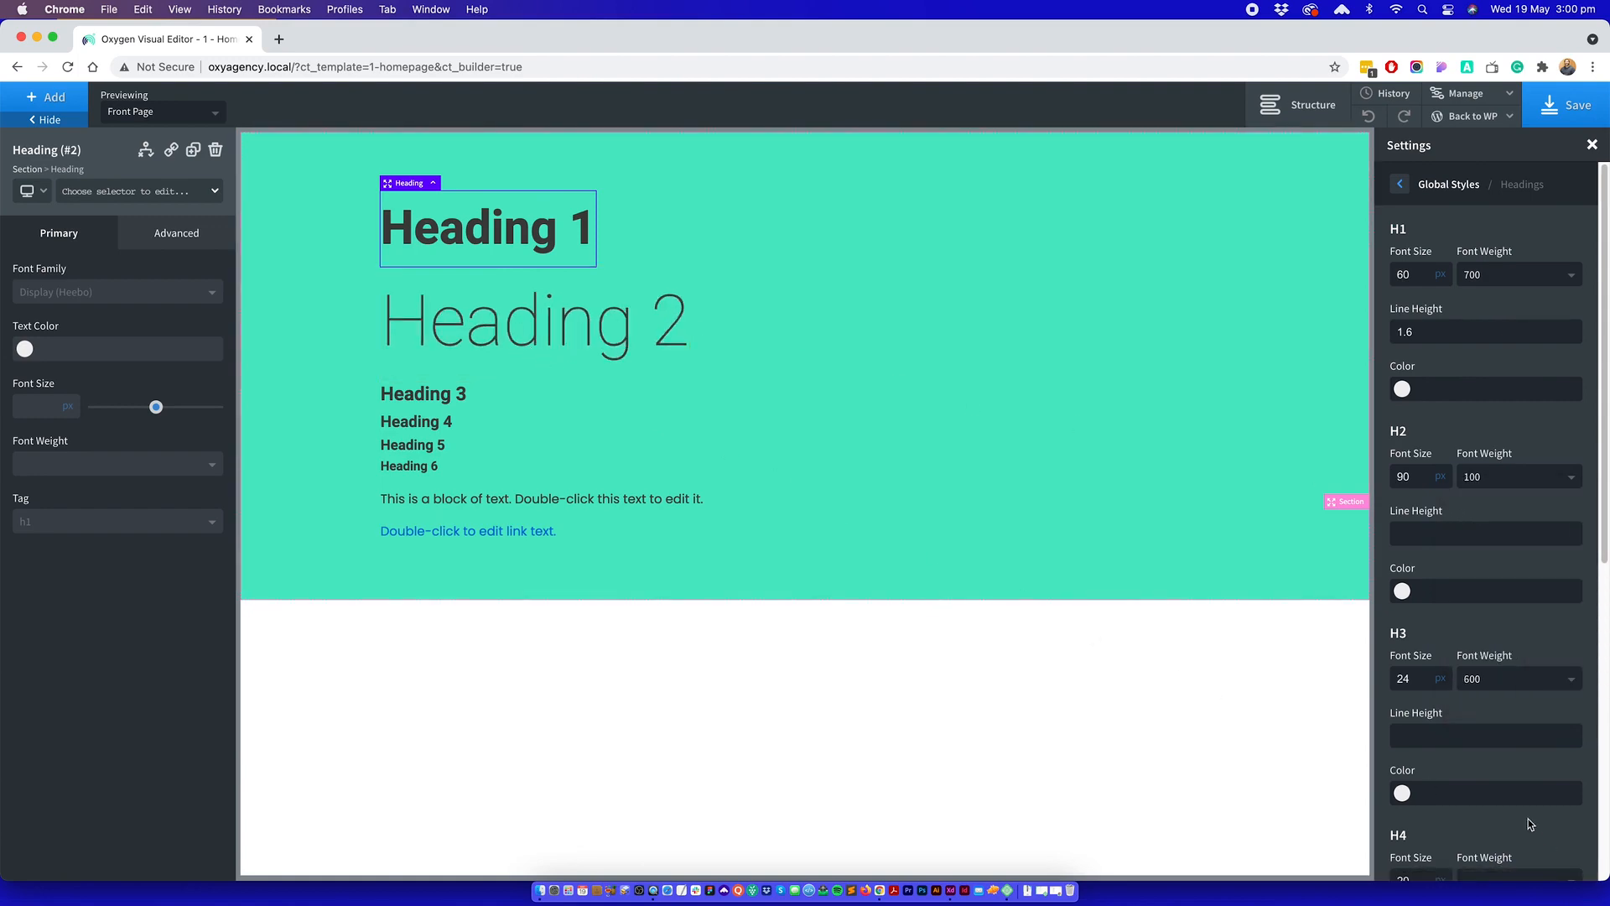
- Switch to Adobe XD, check the font size and weight of the "H3 - Blue" character style, and return to Oxygen's heading settings
key(ctrl+Up)
click(312, 416)
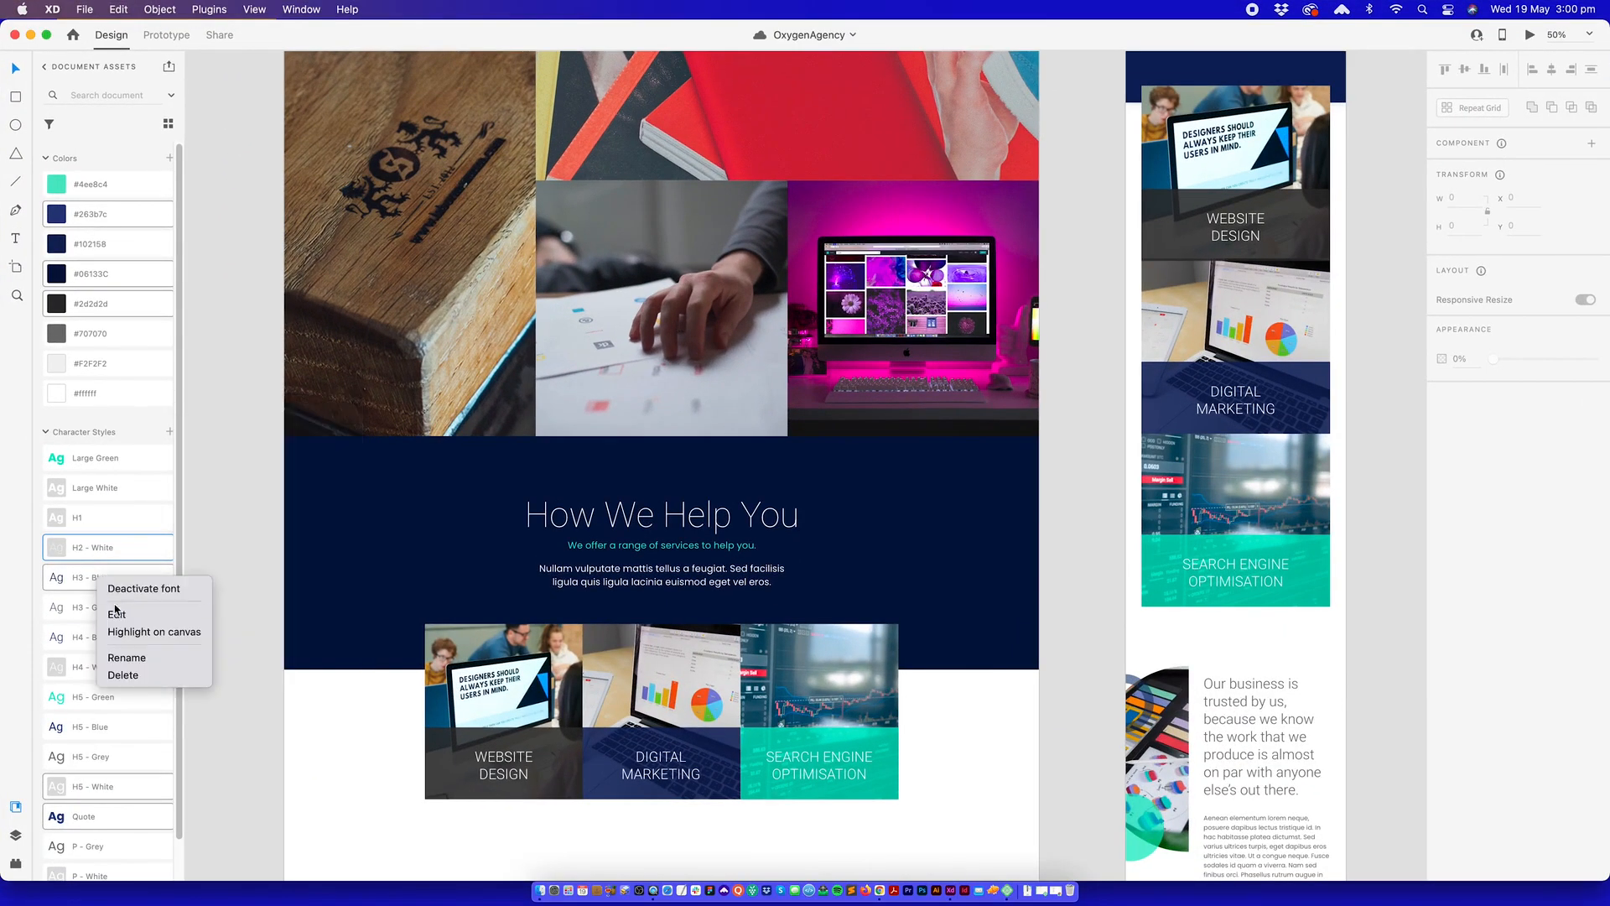
click(117, 615)
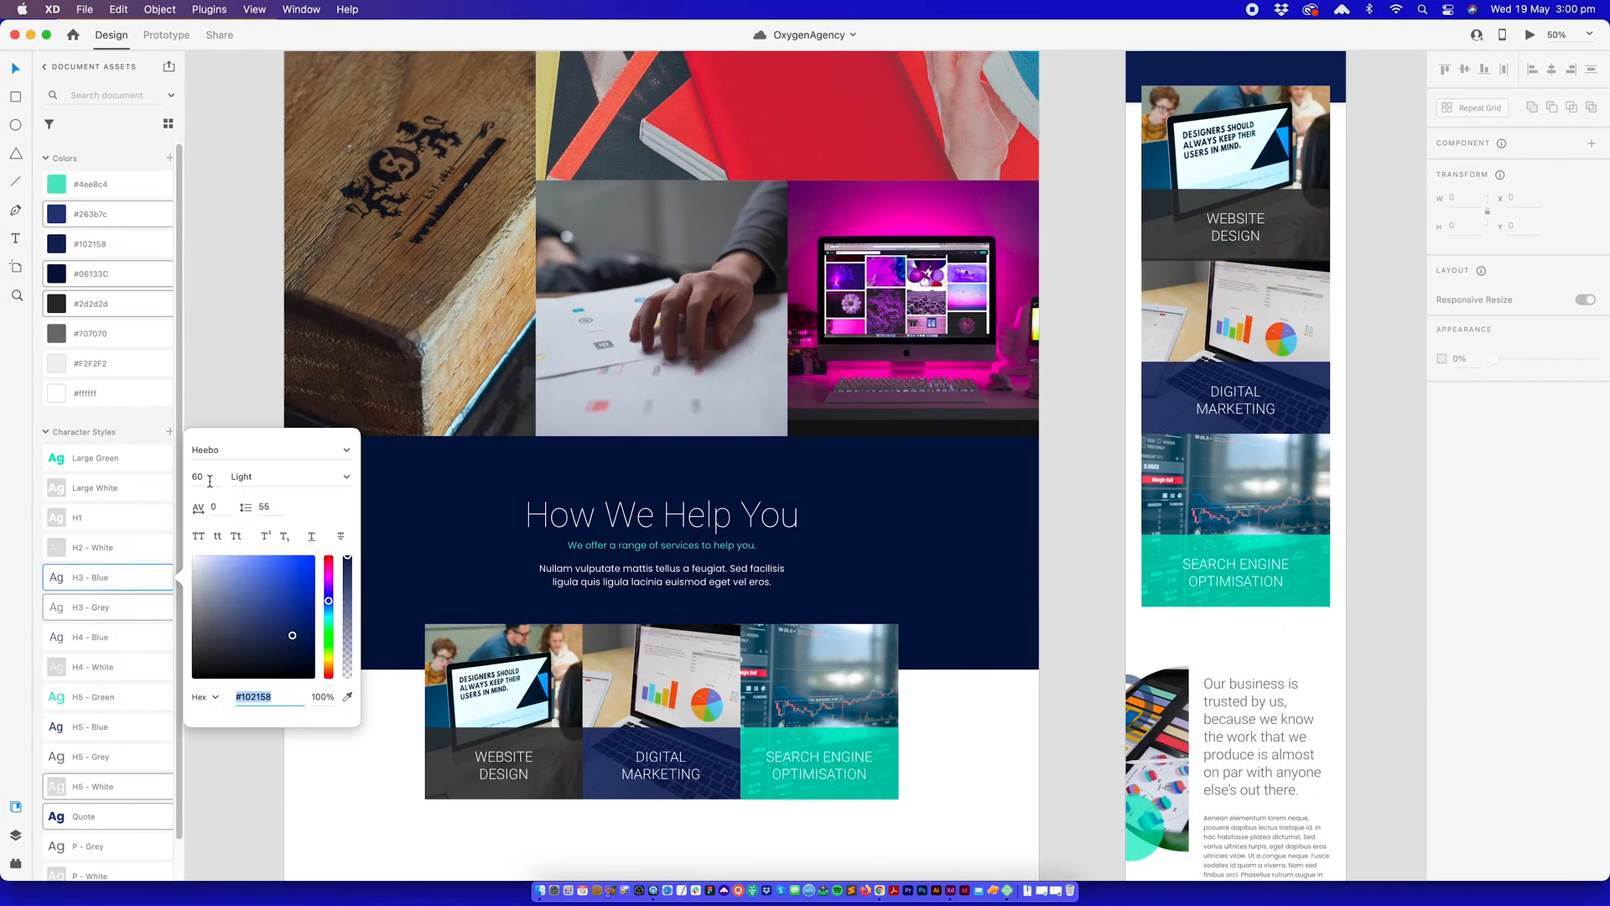
click(210, 480)
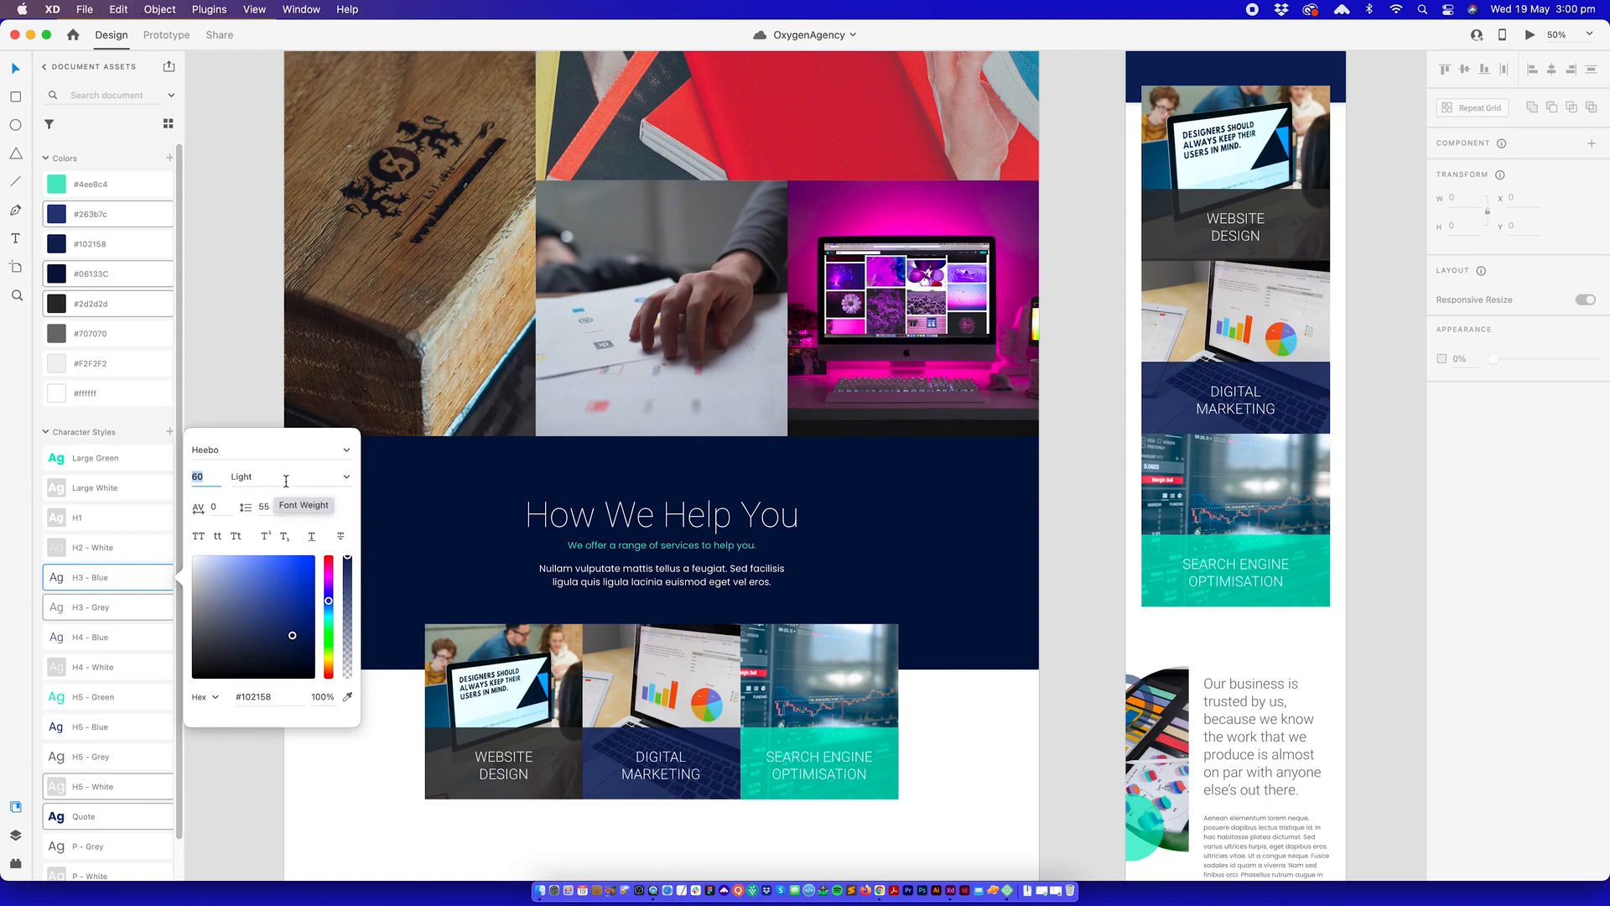
key(ctrl+Up)
click(643, 420)
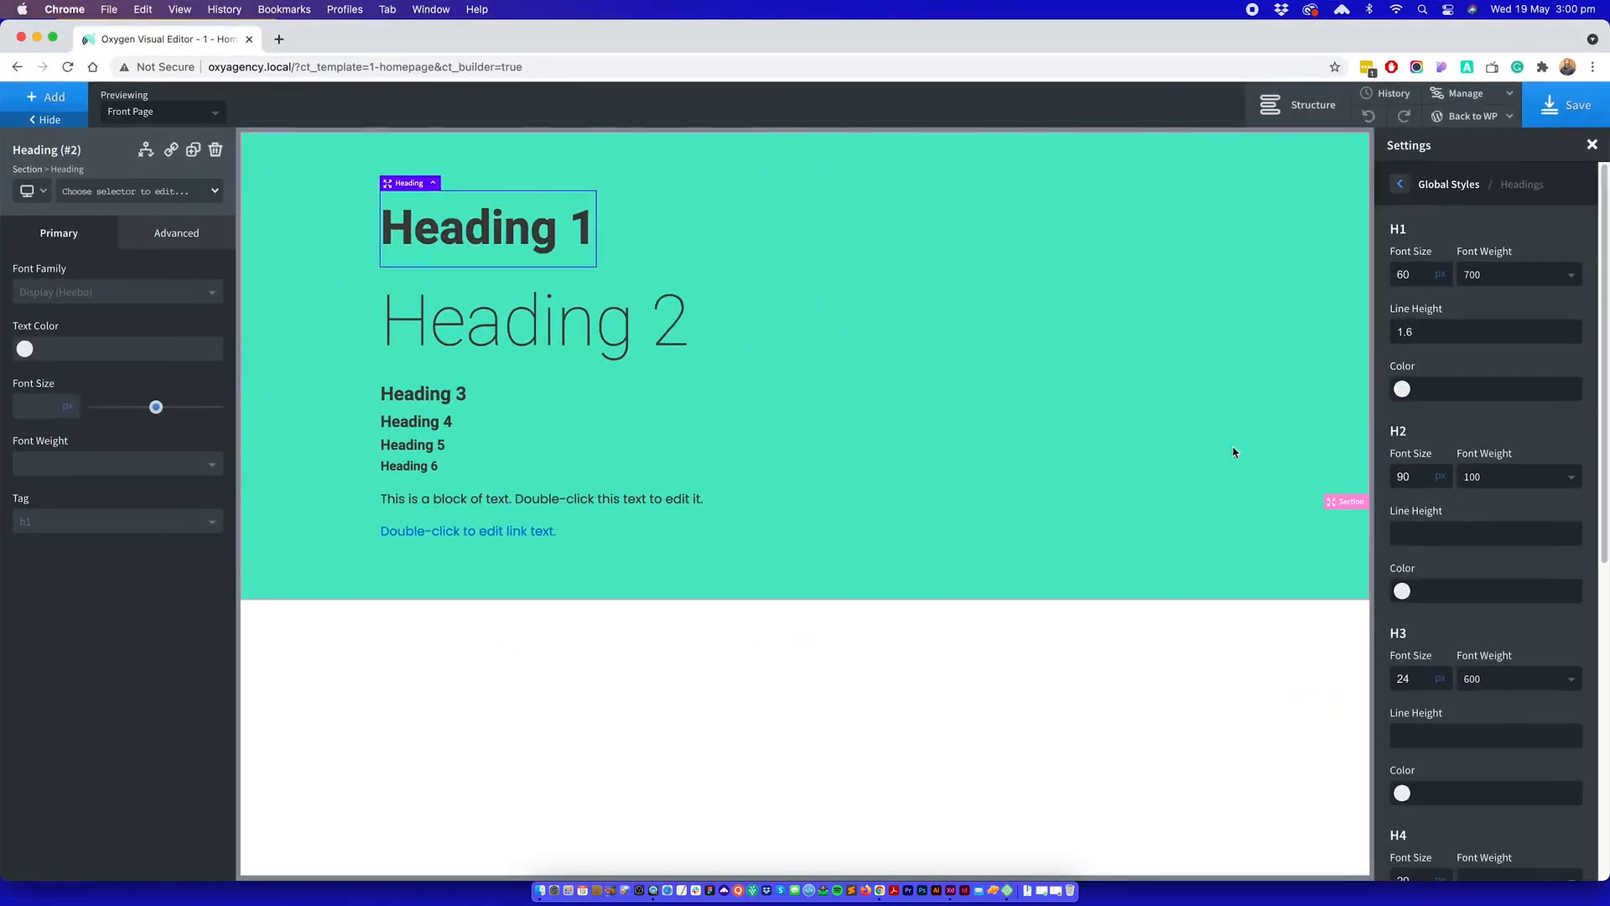
- Clear the global H3 font weight and set its font size to 60 px
click(1509, 678)
click(1486, 709)
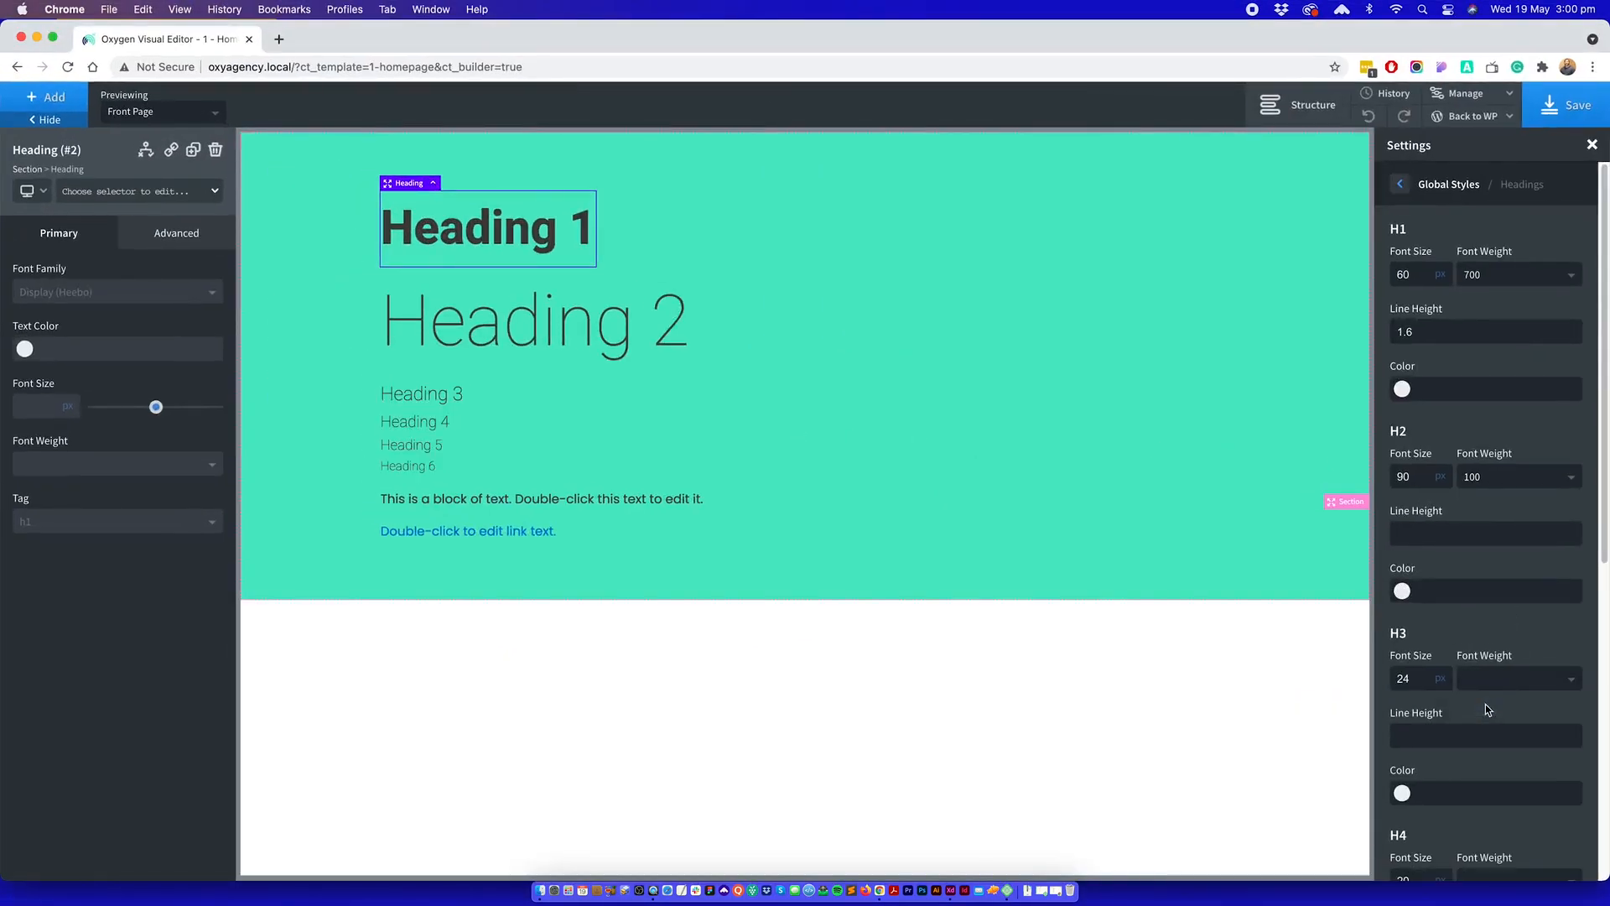
double_click(1412, 683)
text(60)
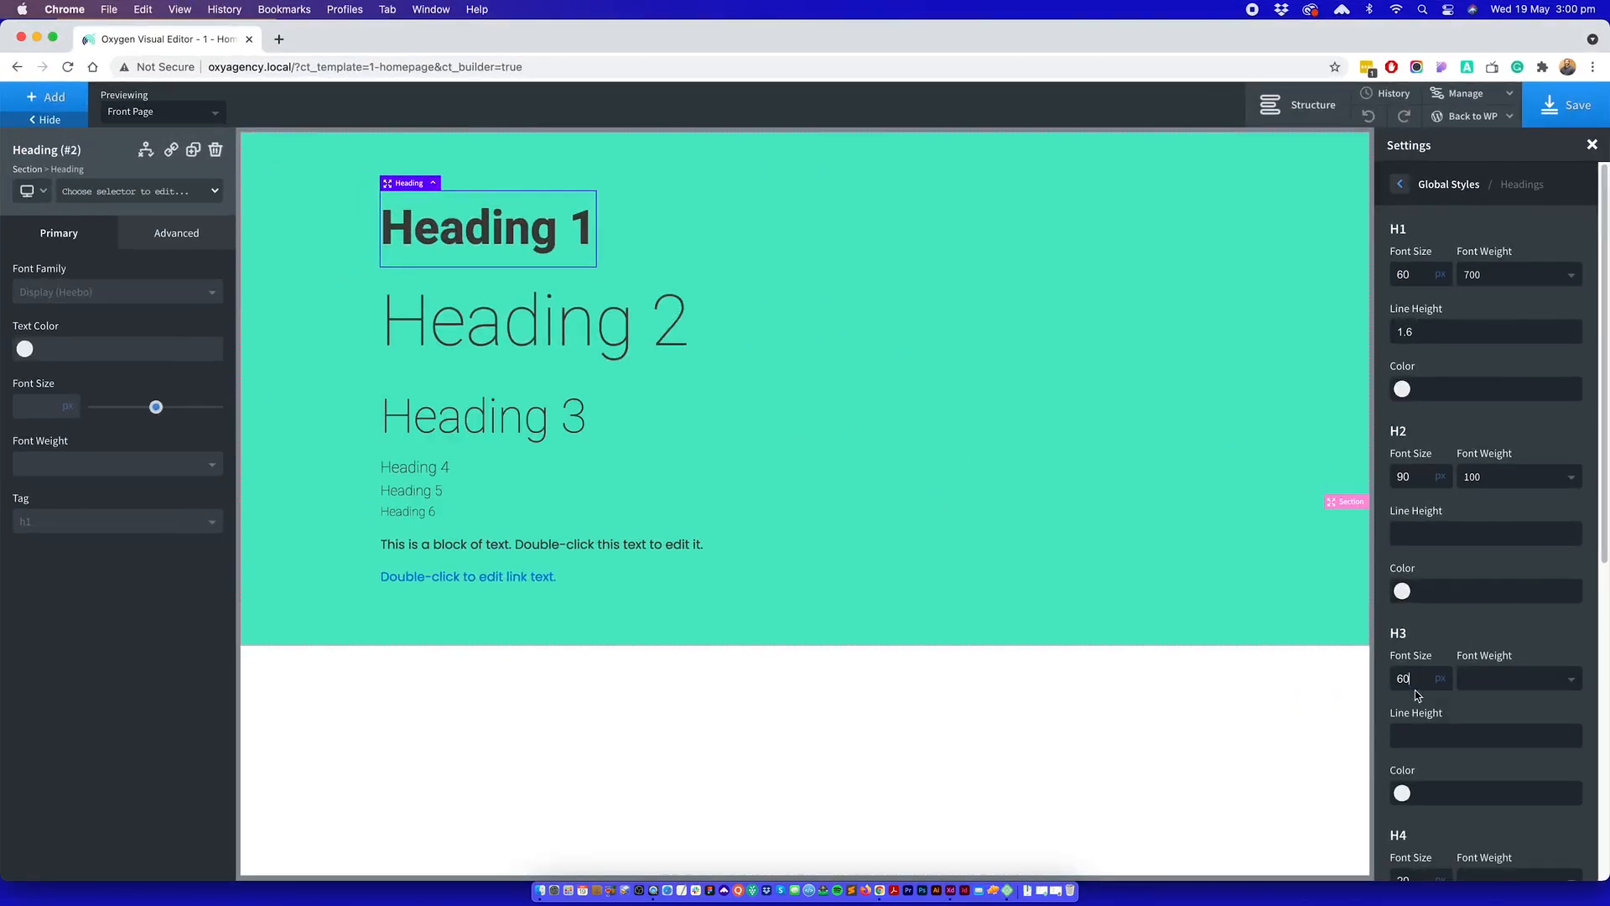
- Switch to Adobe XD and open the "H4 - Blue" character style to check its font size
key(ctrl+Up)
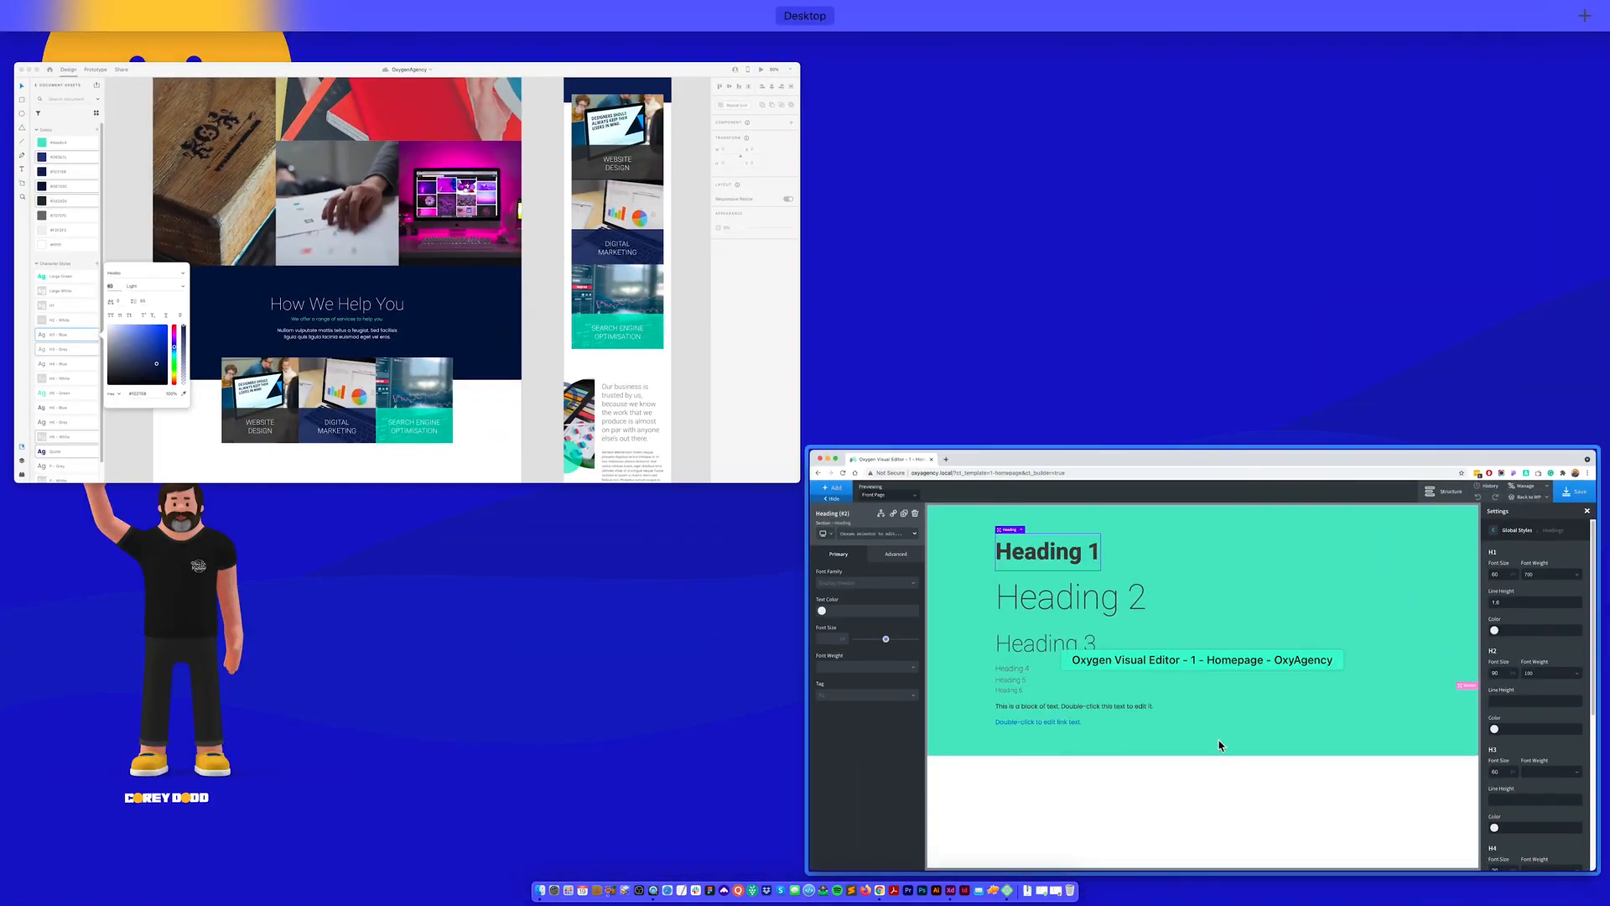
click(558, 461)
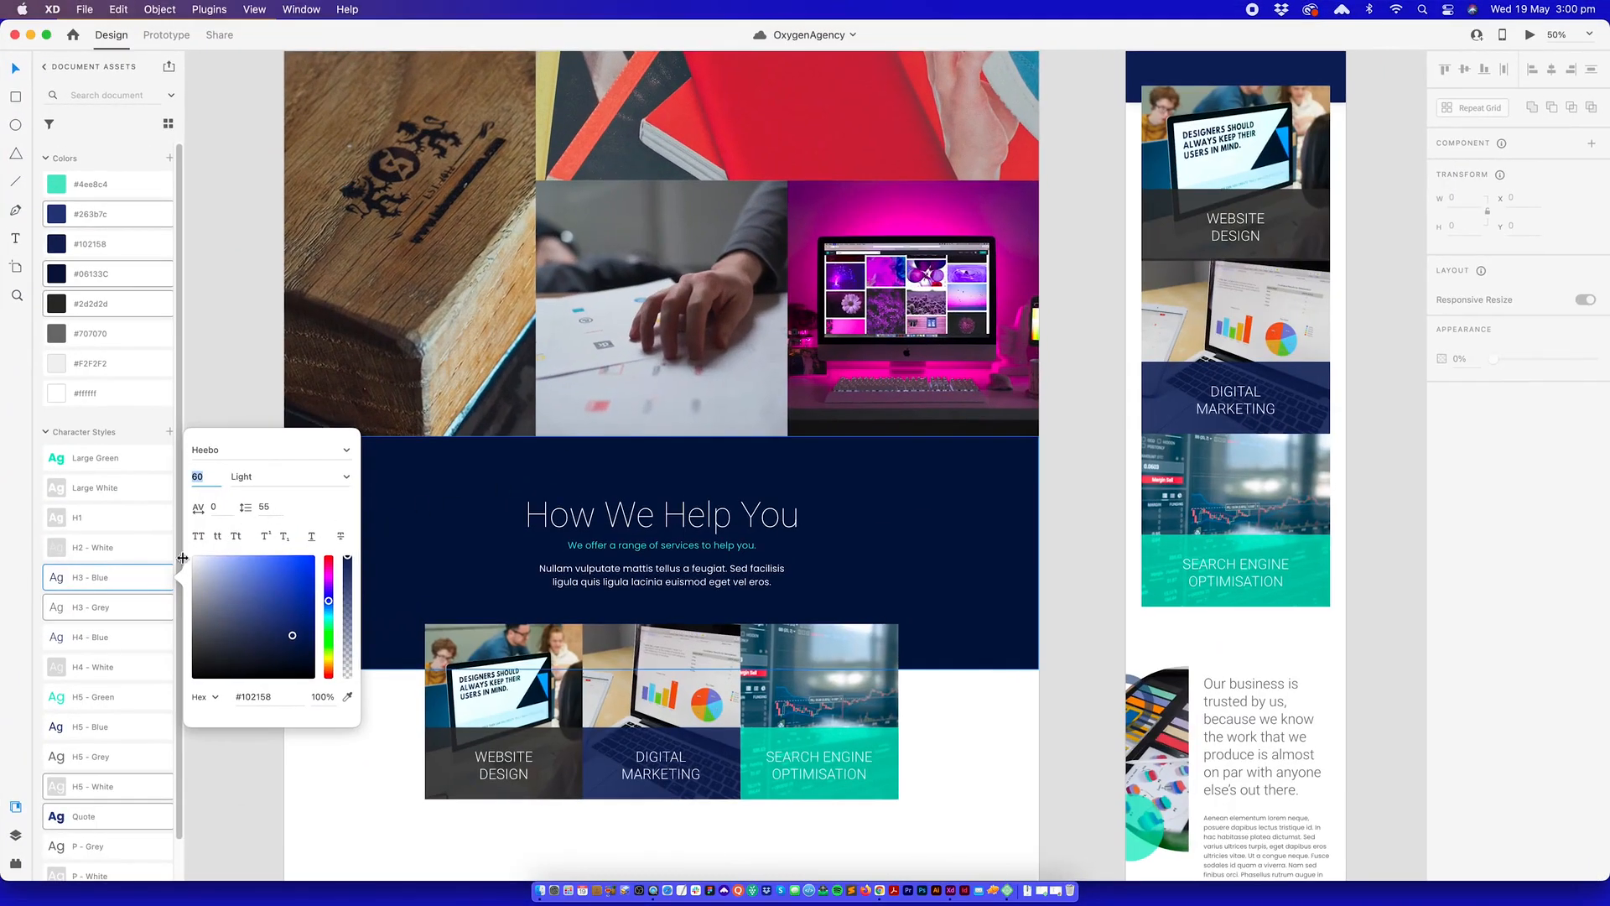
click(100, 641)
right_click(105, 634)
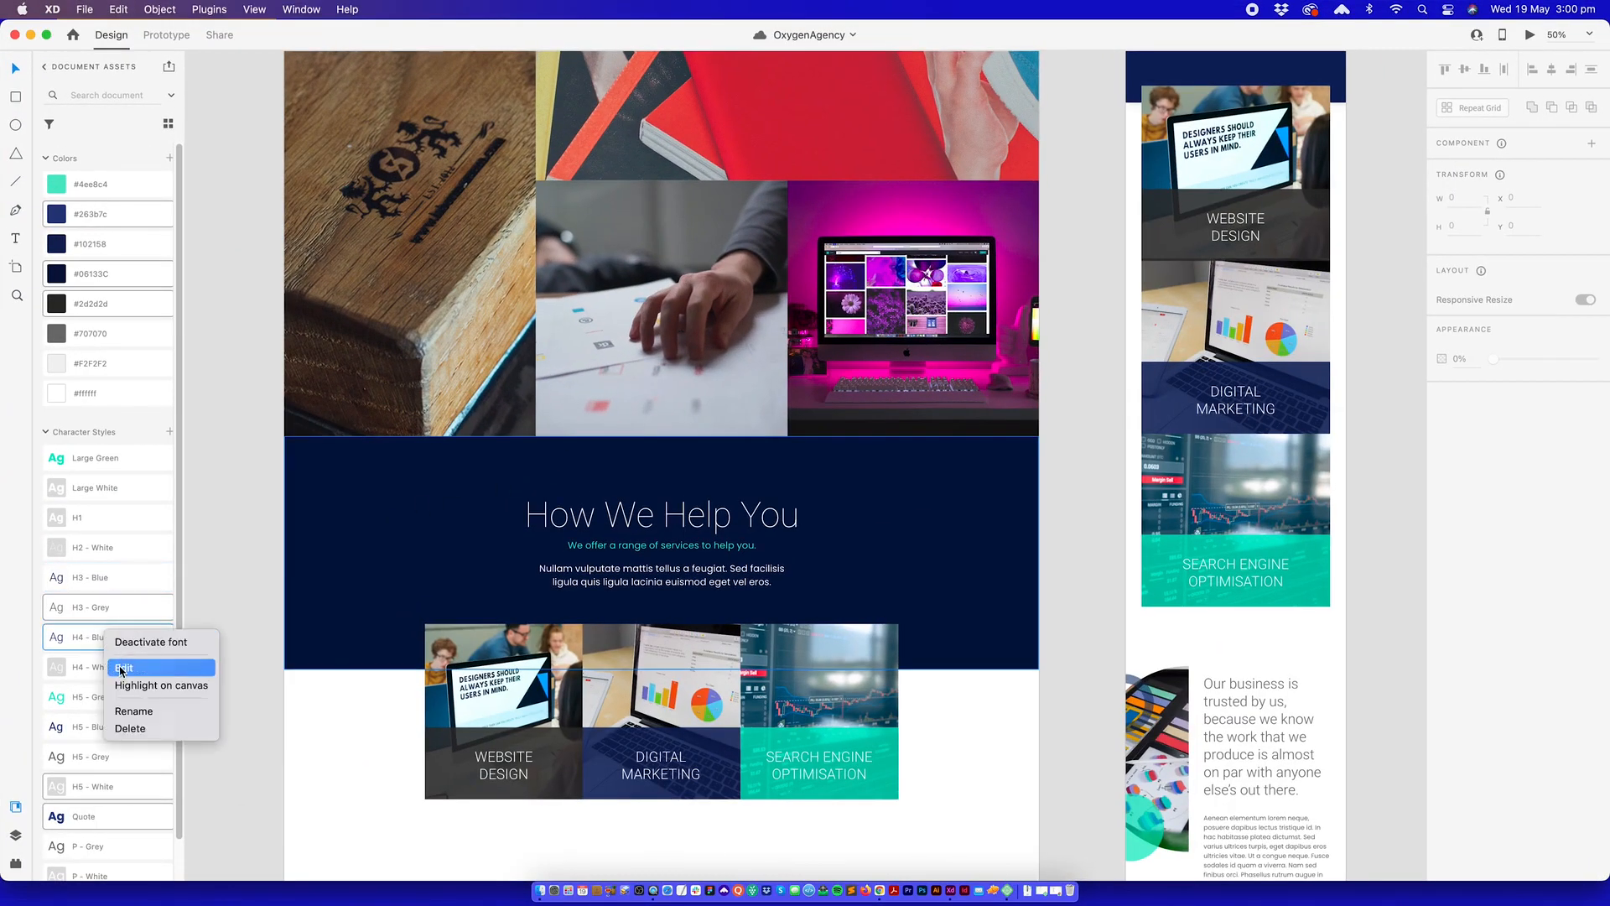
click(125, 668)
click(210, 537)
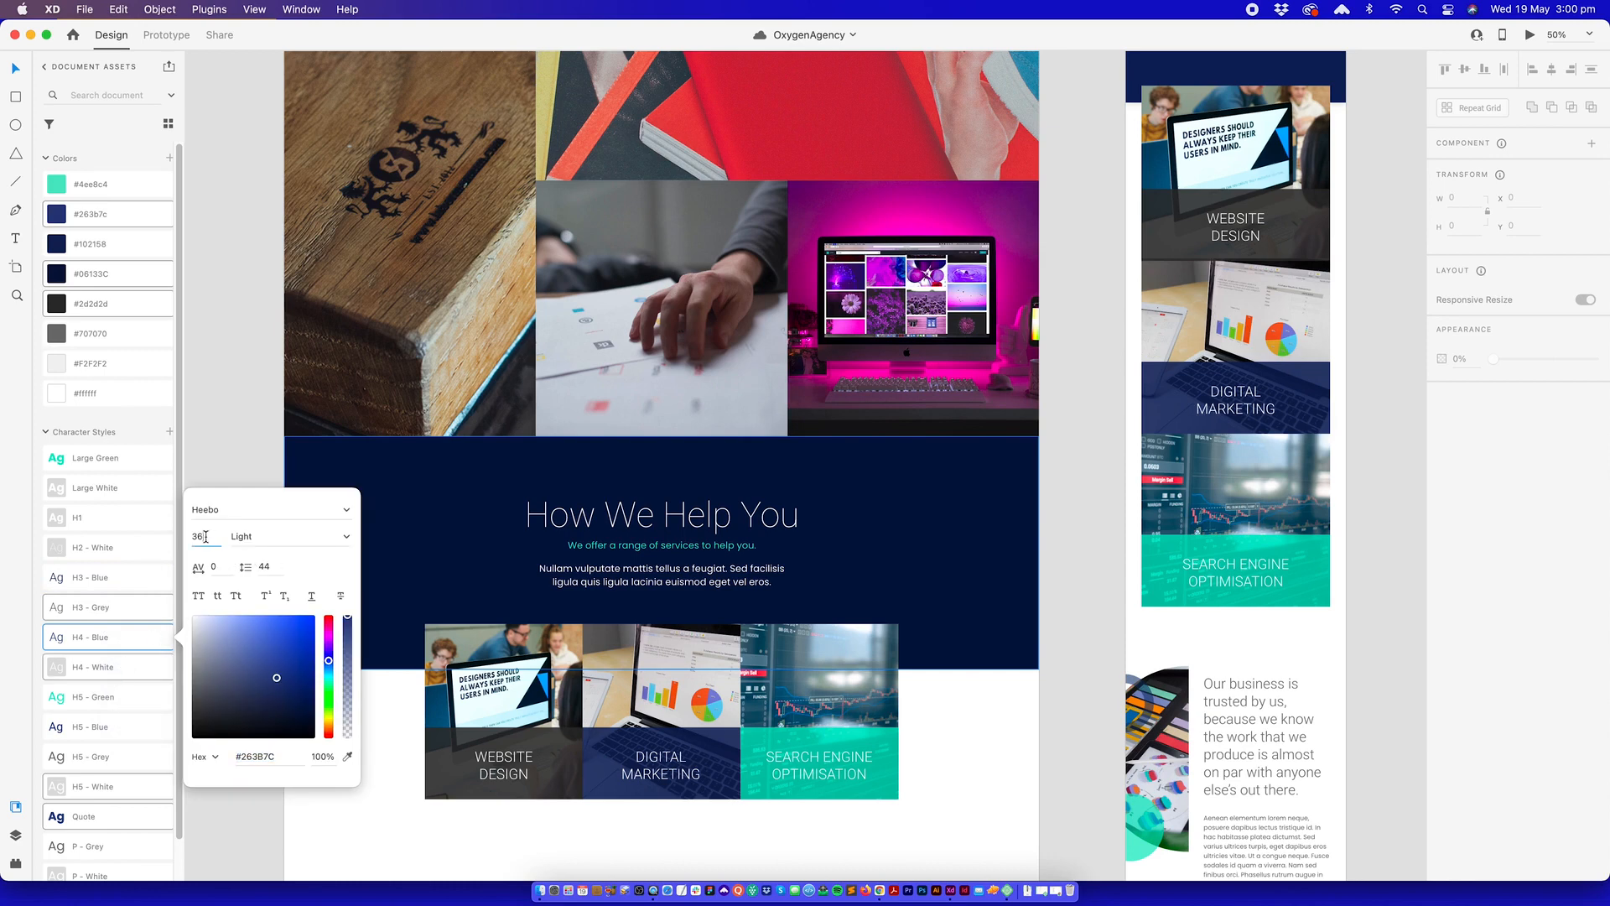
- Check the font size of the "H5 - Green" character style and switch back to Oxygen's heading settings
click(106, 698)
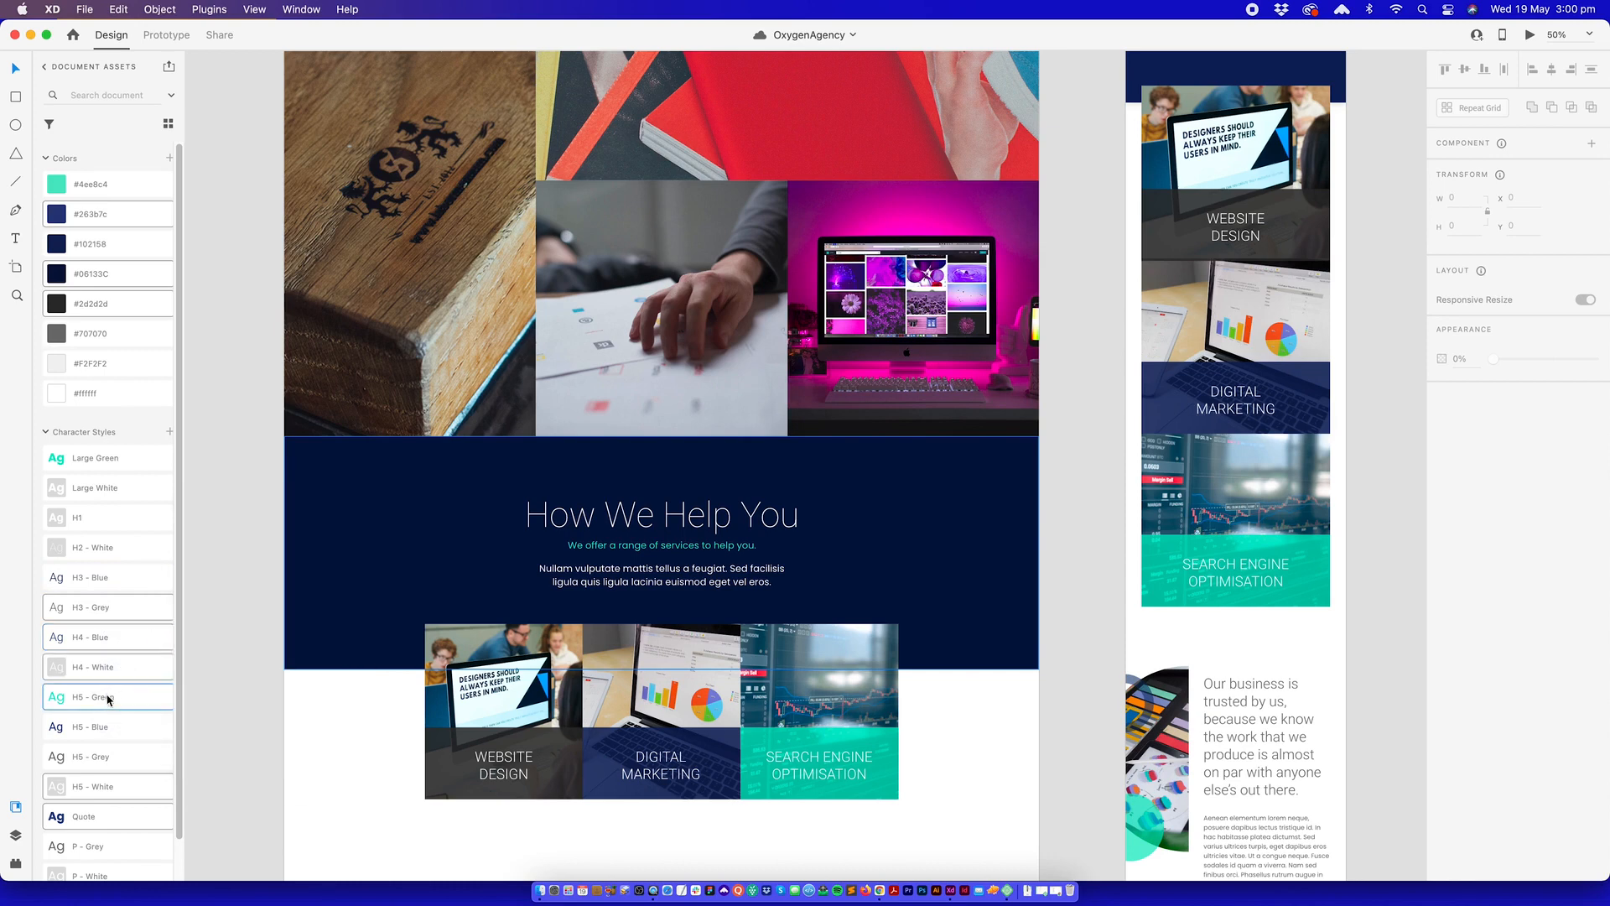
right_click(109, 696)
click(124, 732)
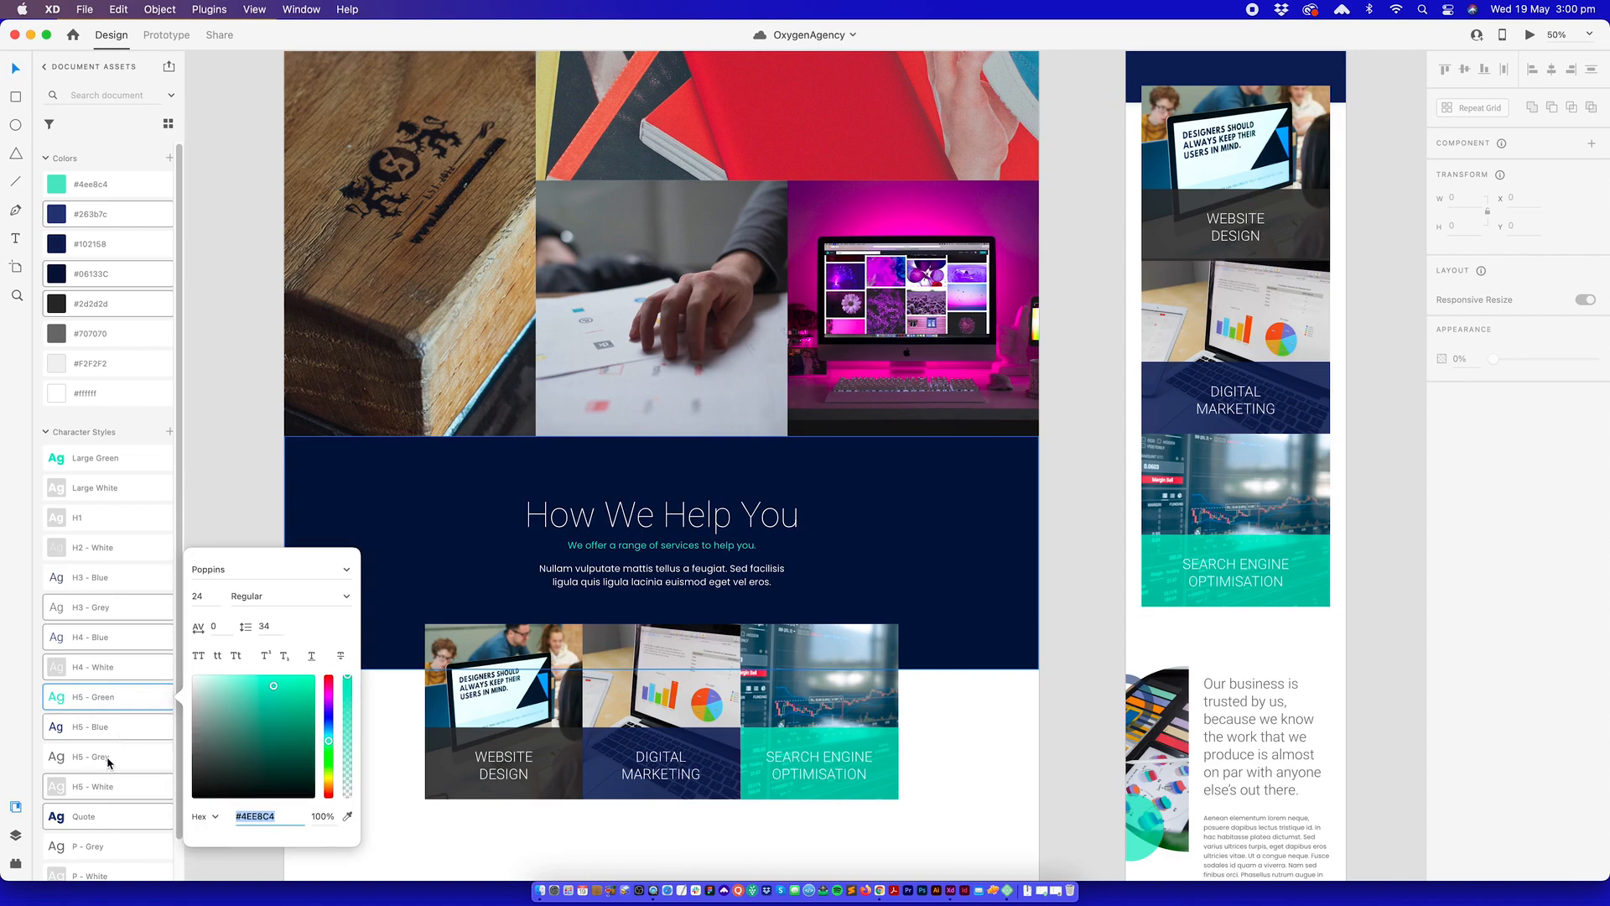
key(ctrl+Up)
click(636, 403)
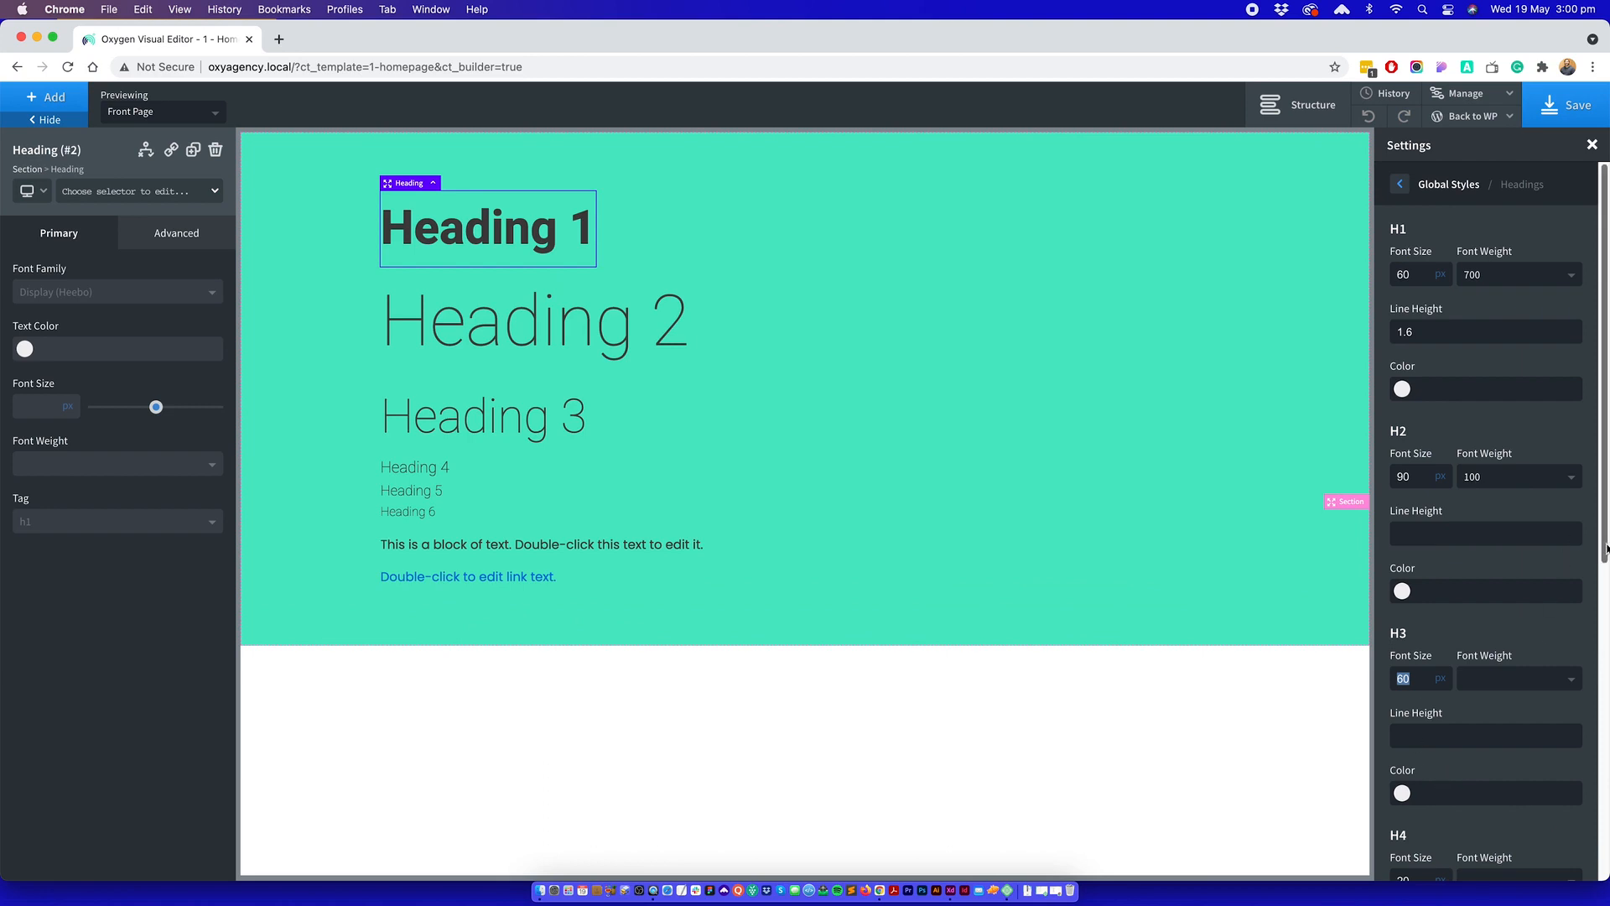
- Set the global font sizes to 36 px for H4, 24 px for H5 and 21 px for H6
scroll(1419, 637, down, 5)
click(1404, 582)
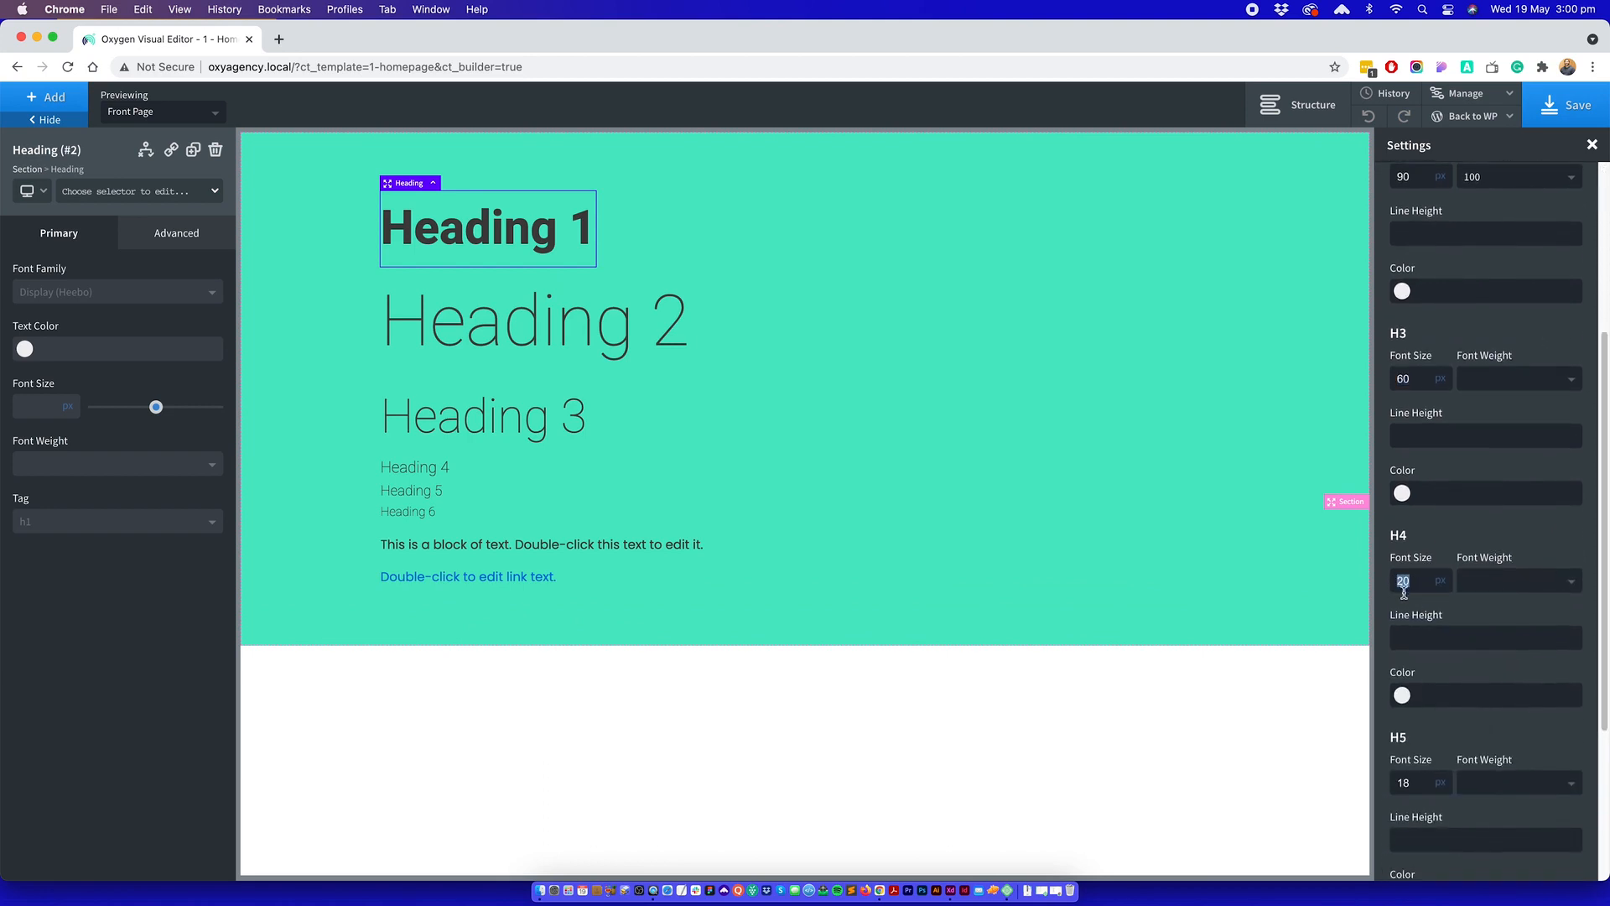
text(36)
click(1405, 783)
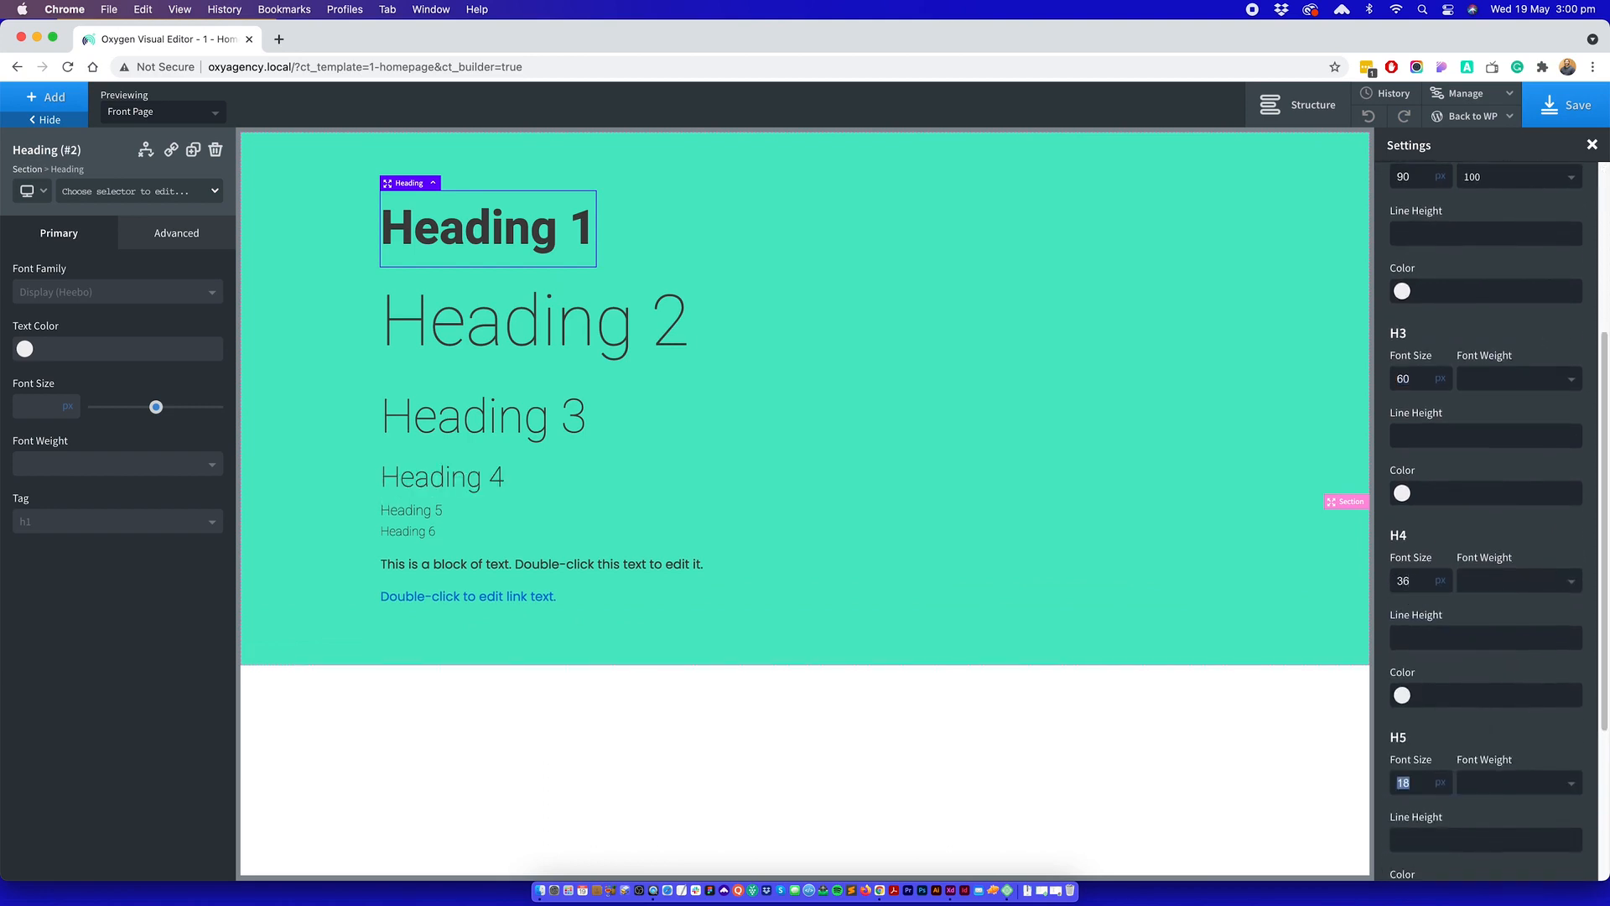
text(24)
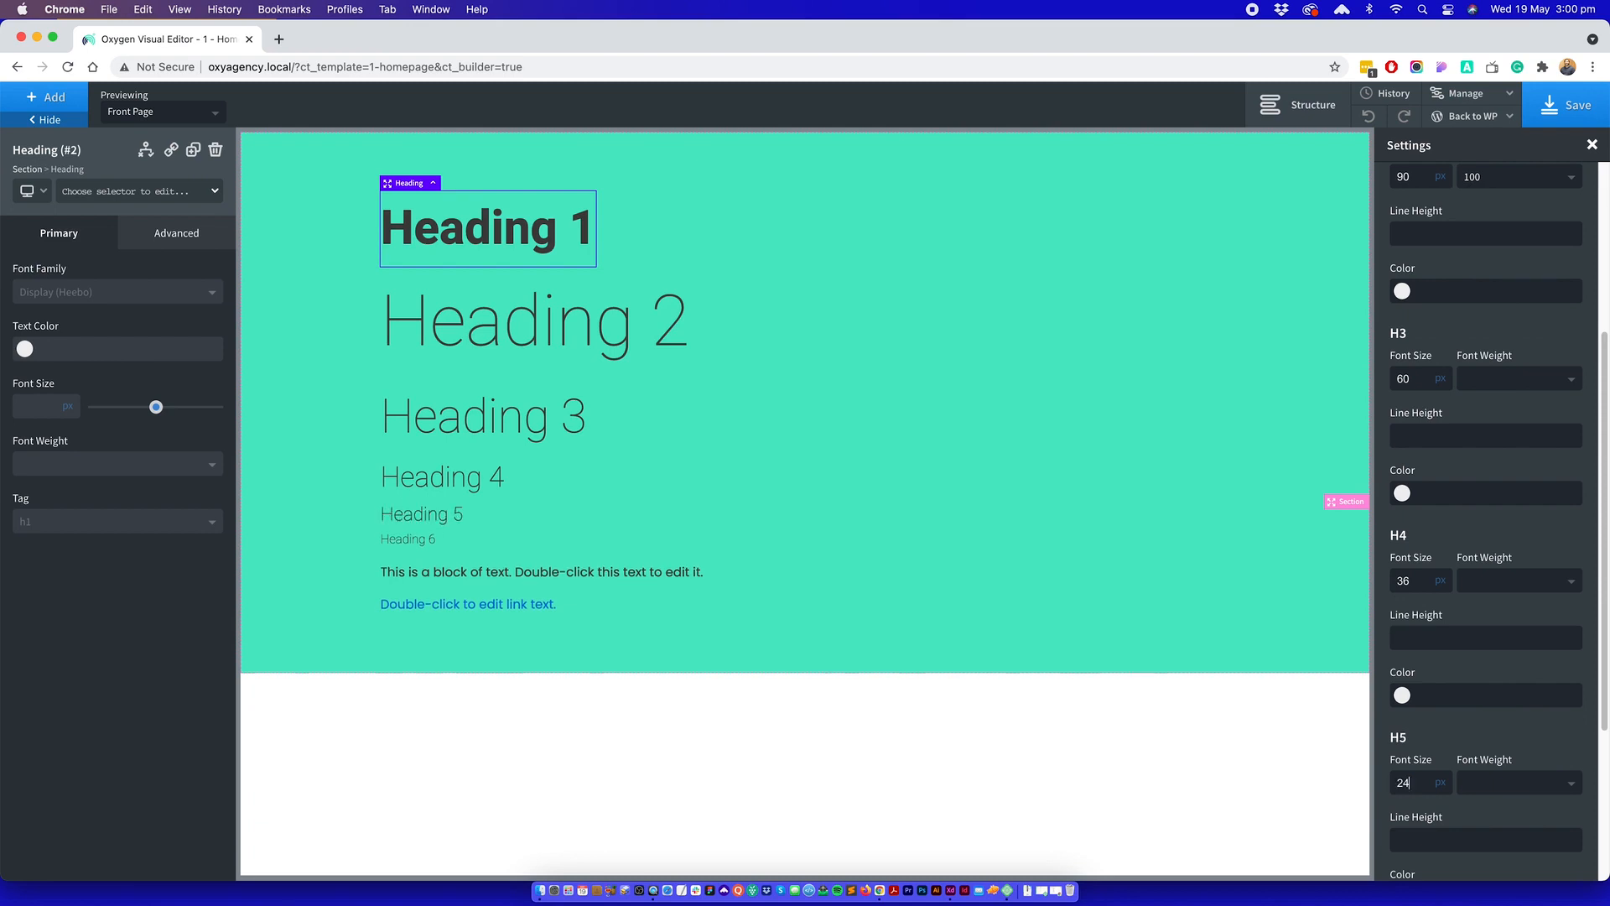
scroll(1484, 520, down, 4)
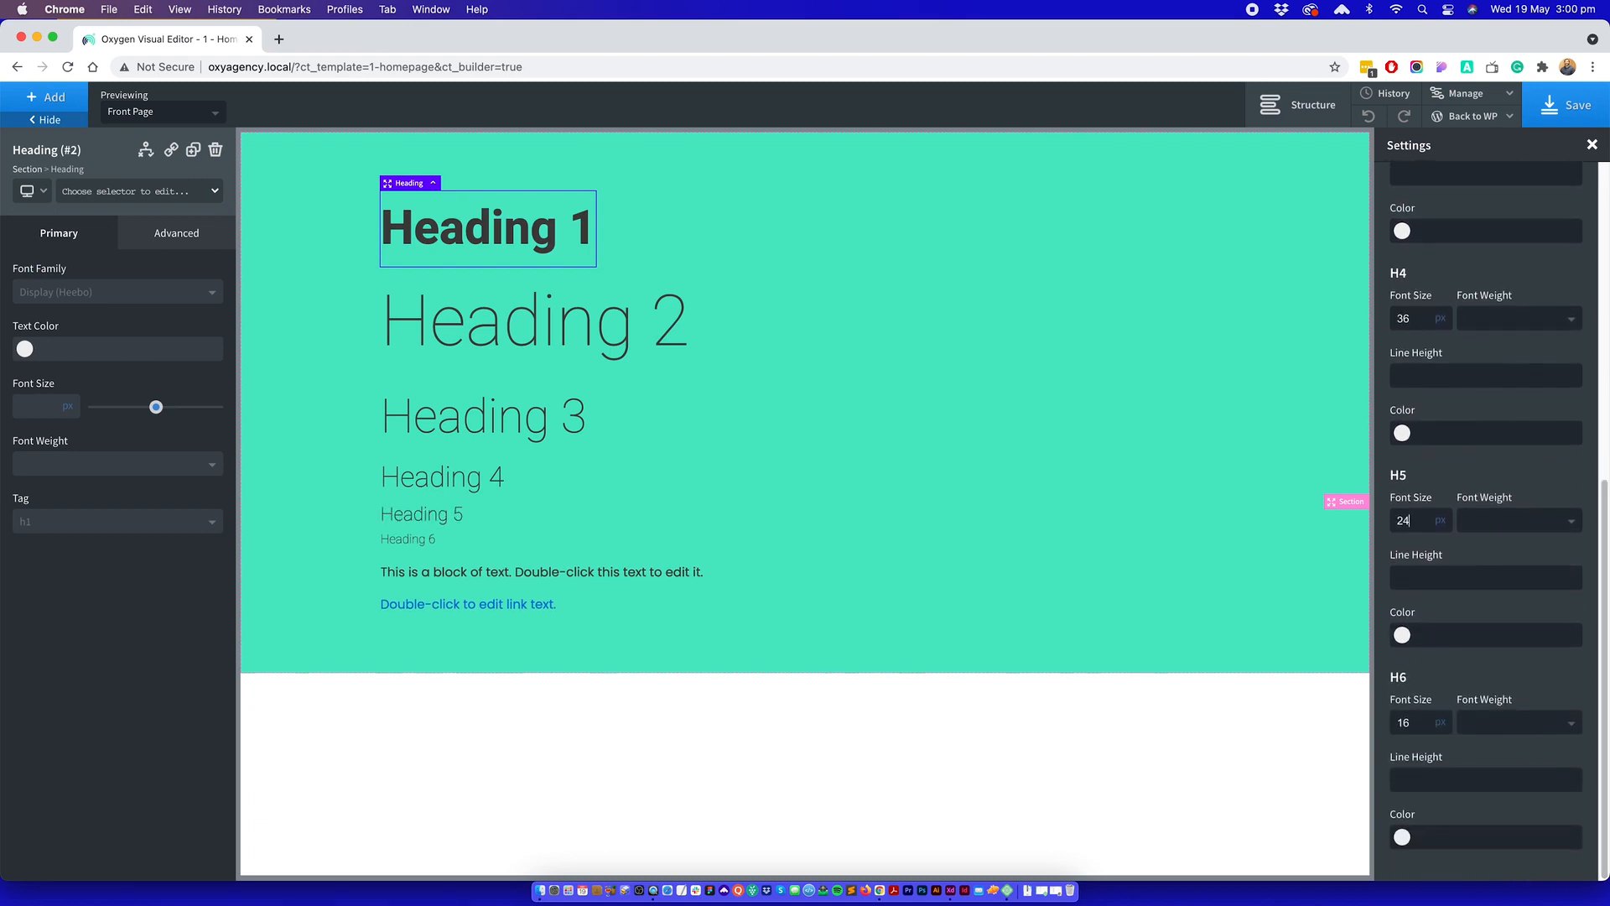
double_click(1404, 723)
text(21)
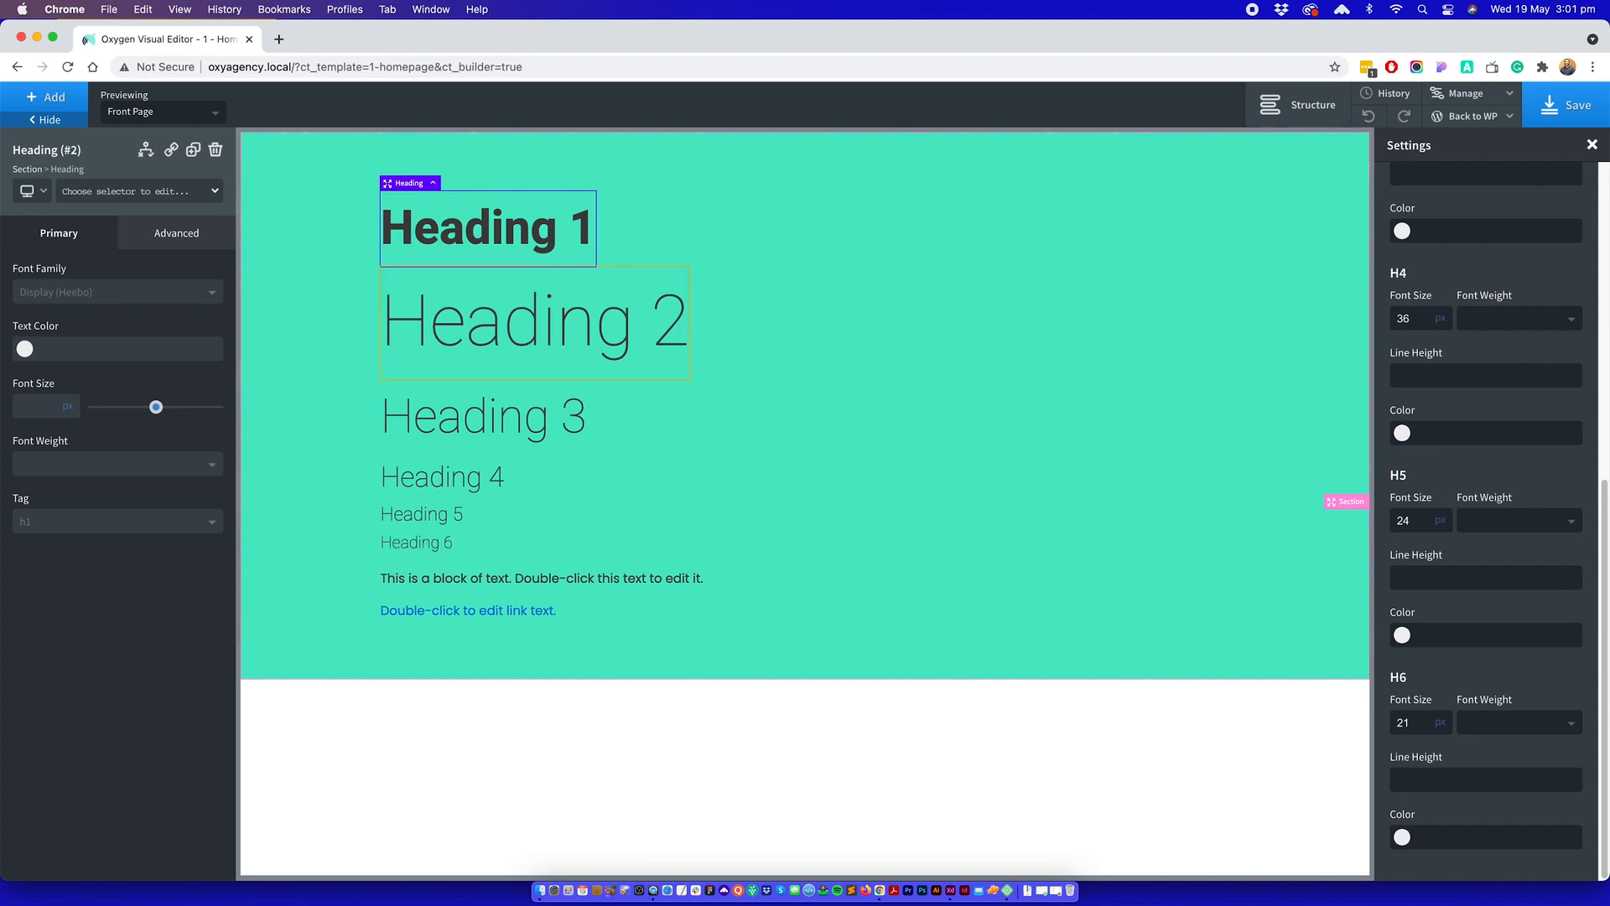
- Check the sample headings on the canvas and set the global H2 line height to 1.4
click(535, 323)
click(483, 416)
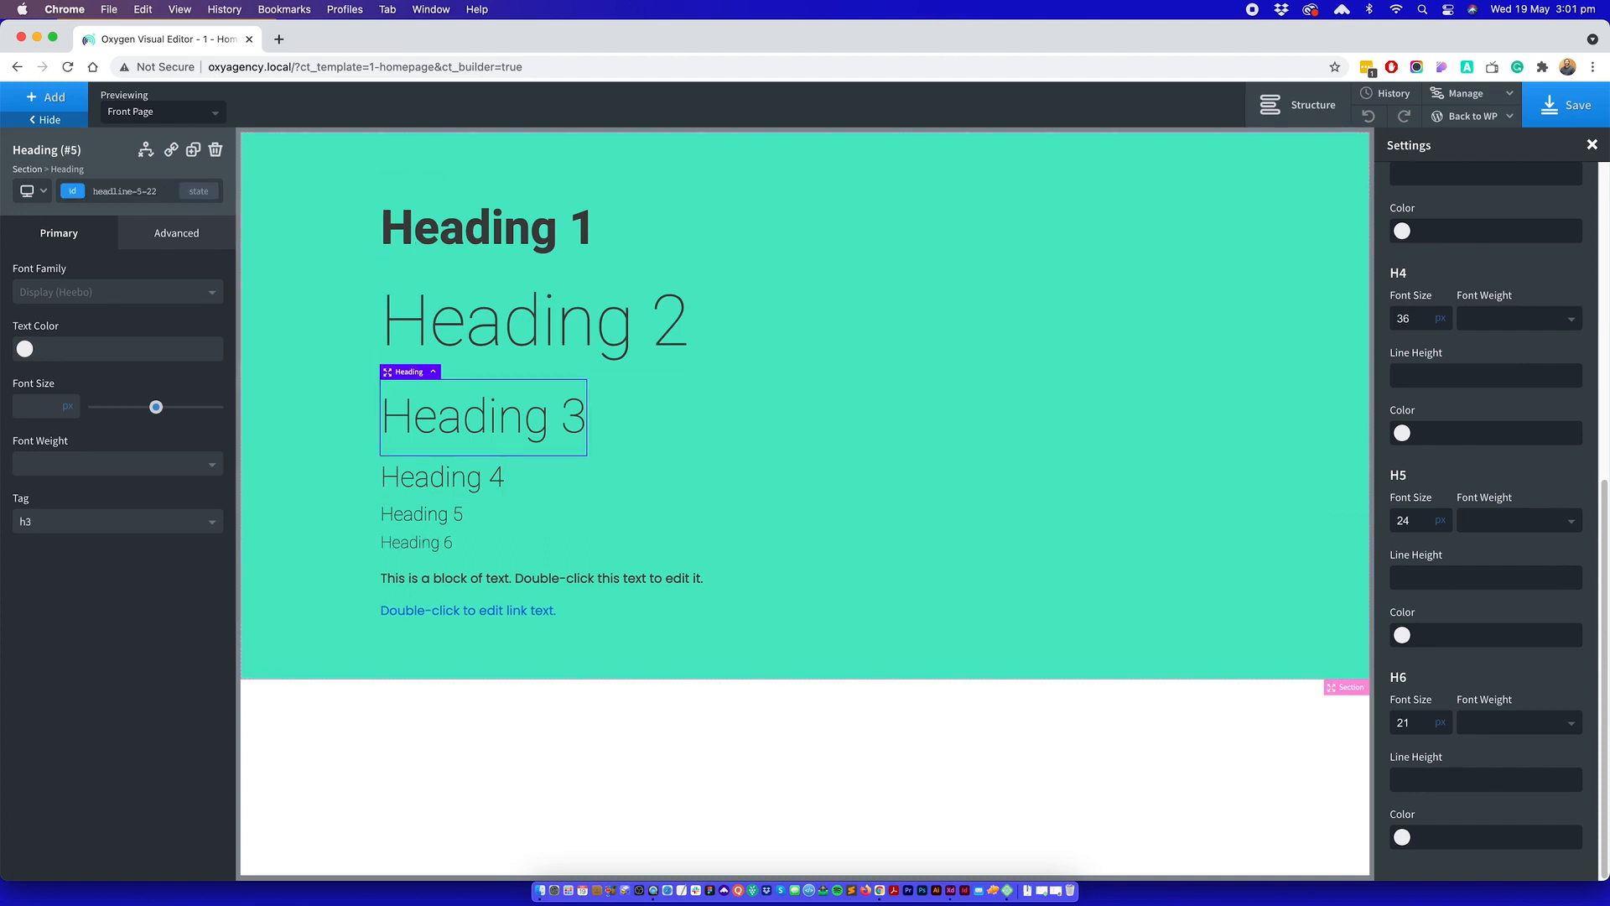
click(442, 478)
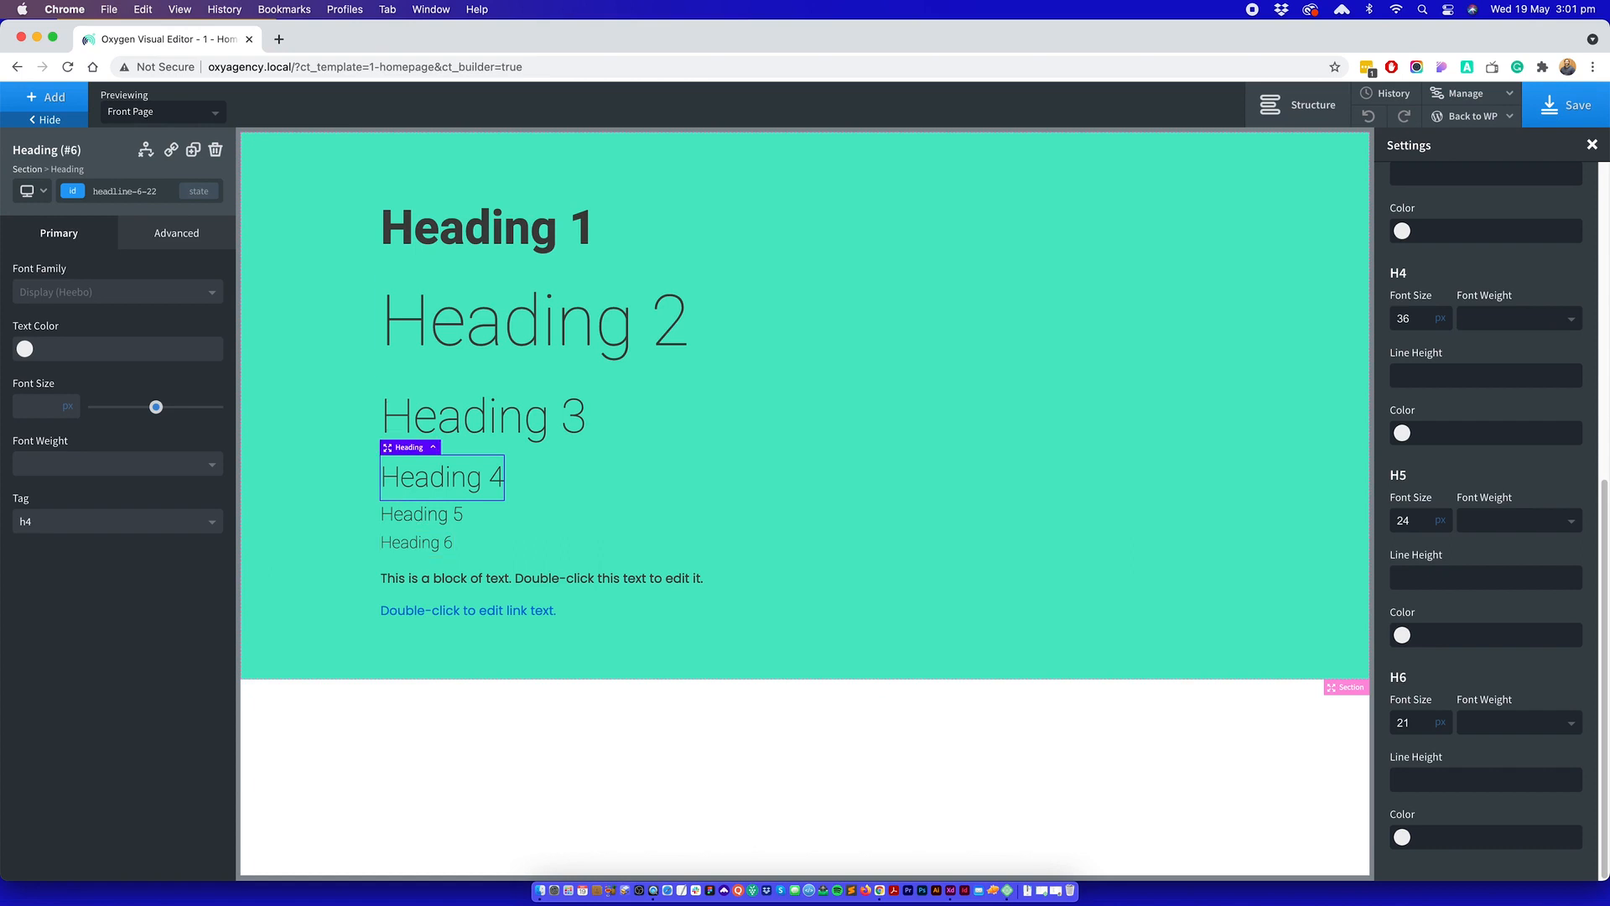
click(535, 323)
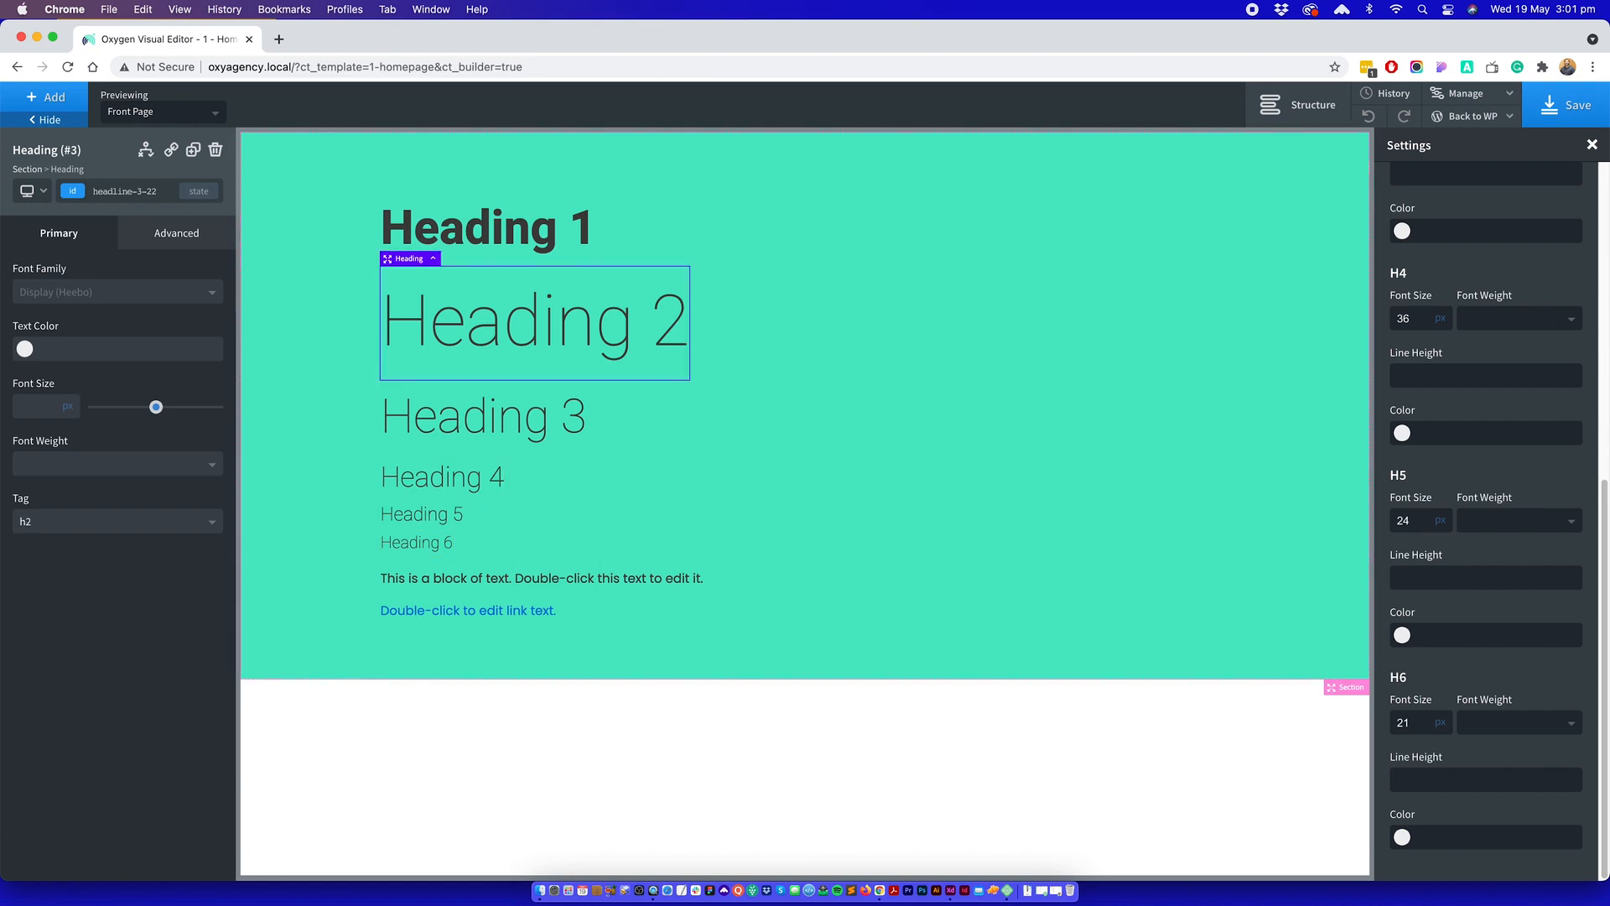
scroll(1486, 520, up, 7)
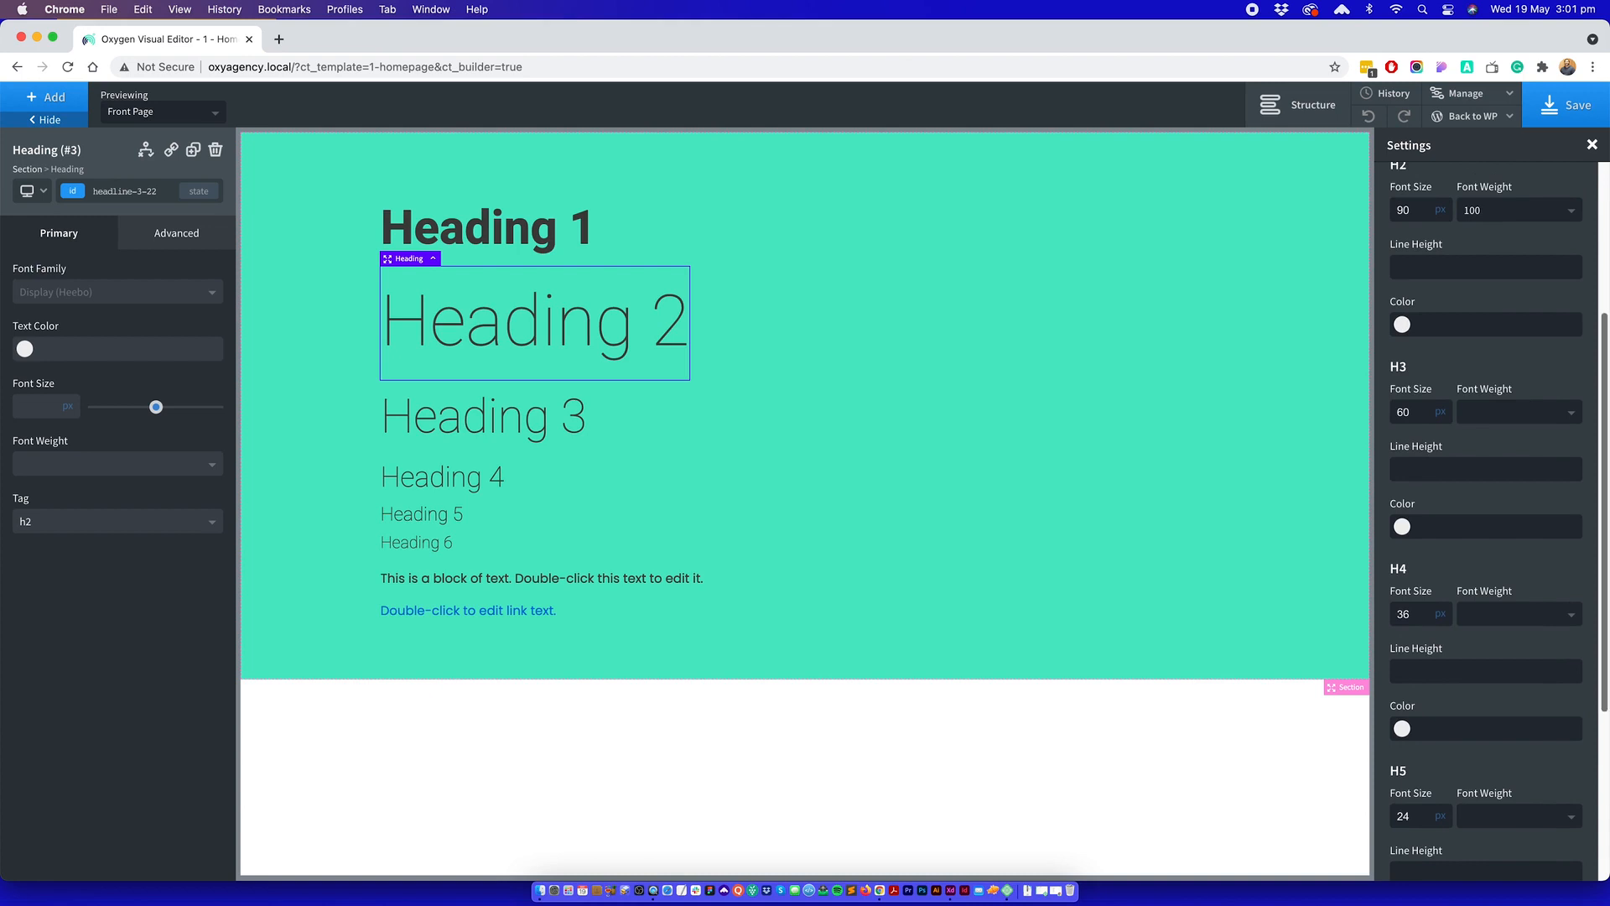
scroll(1486, 520, up, 3)
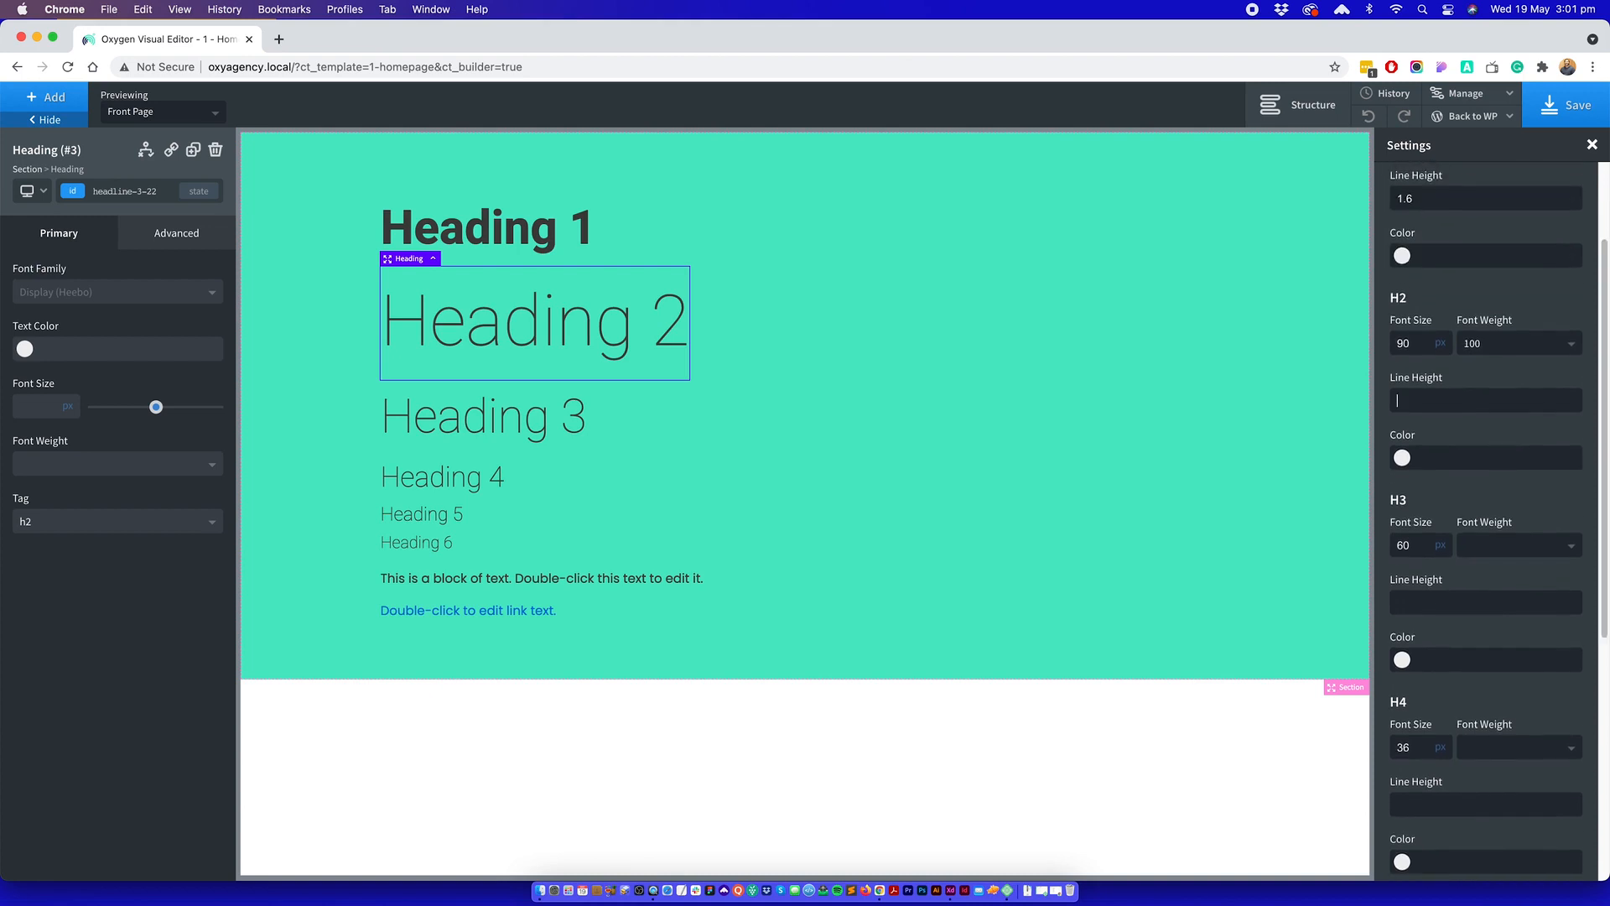
text(1.4)
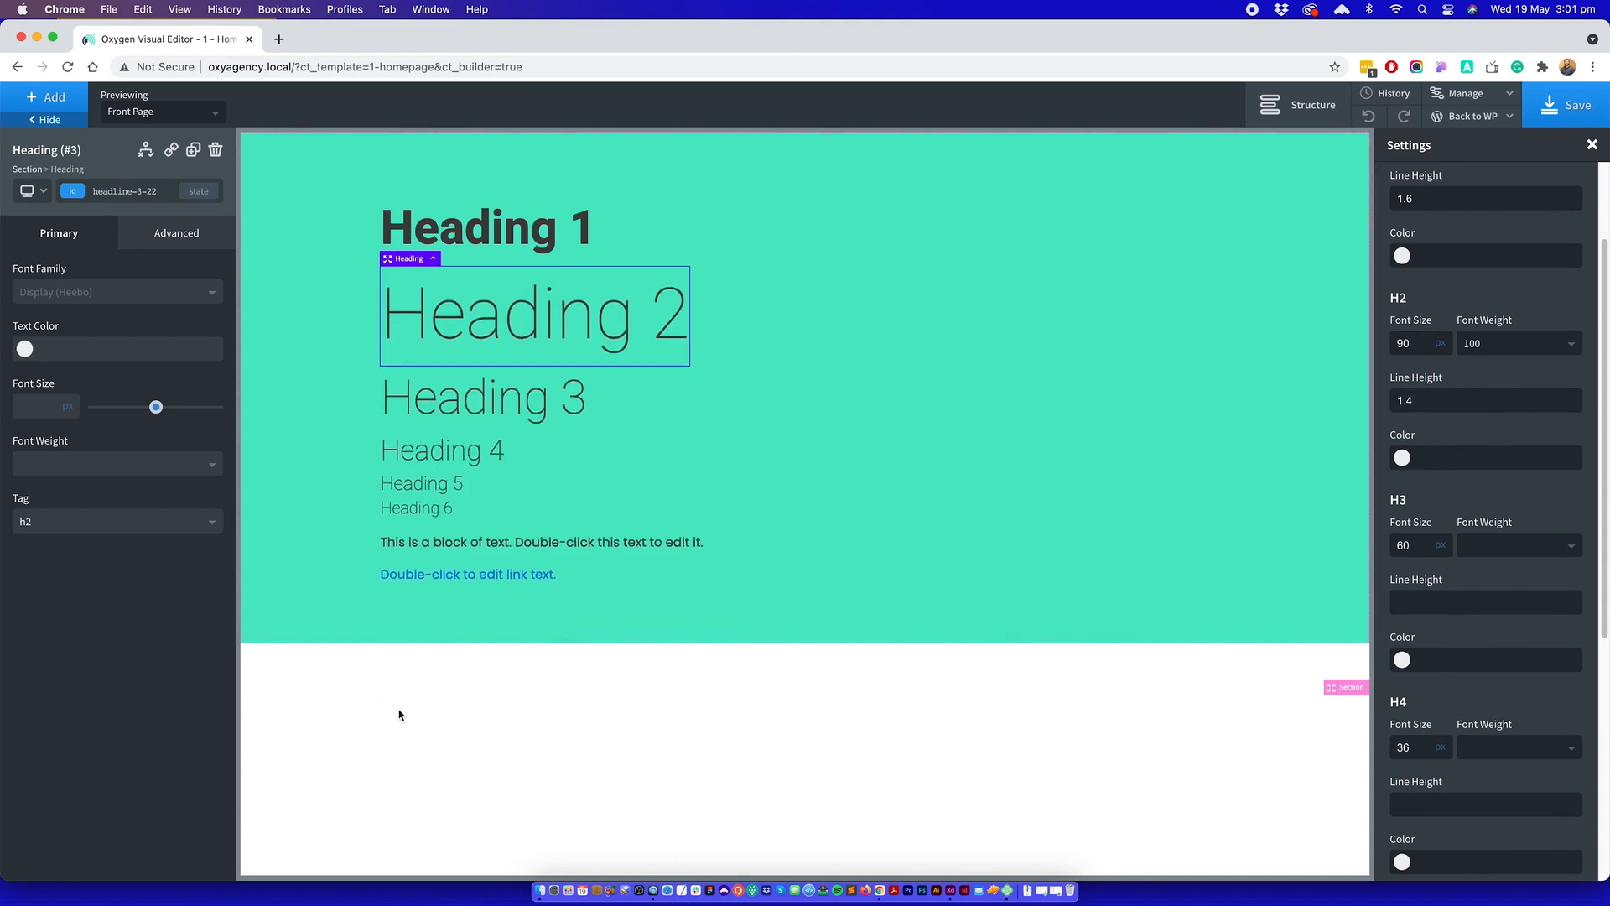
- Try the Brand Base, Brand Mid and Layout Light global colors on H1 and clear its color again
click(500, 237)
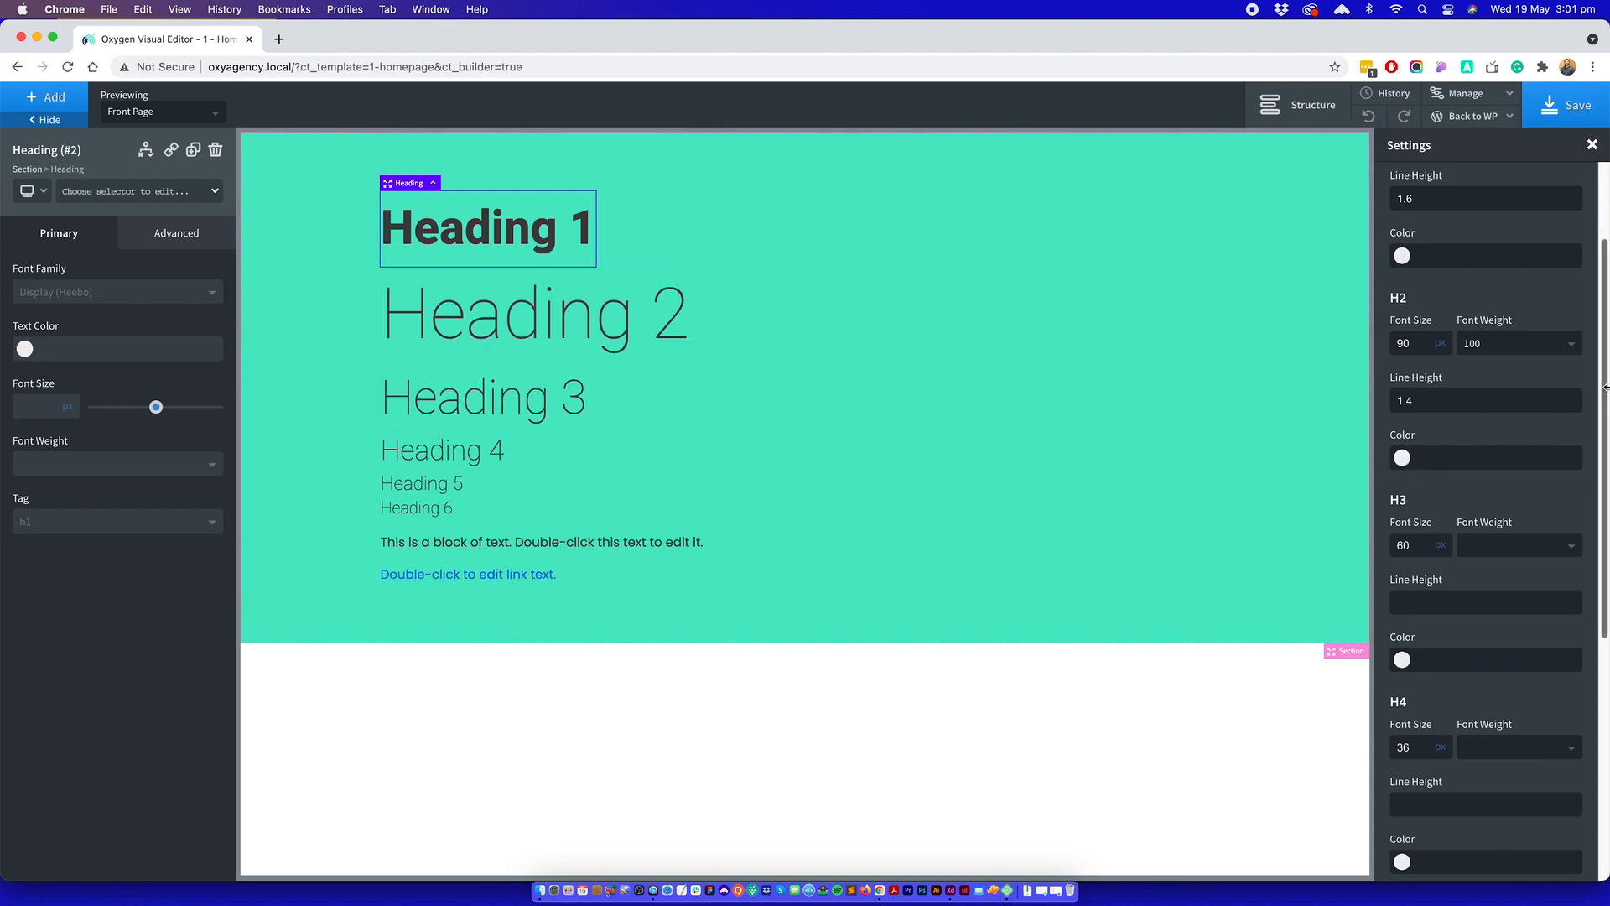
drag(1605, 377, 1605, 306)
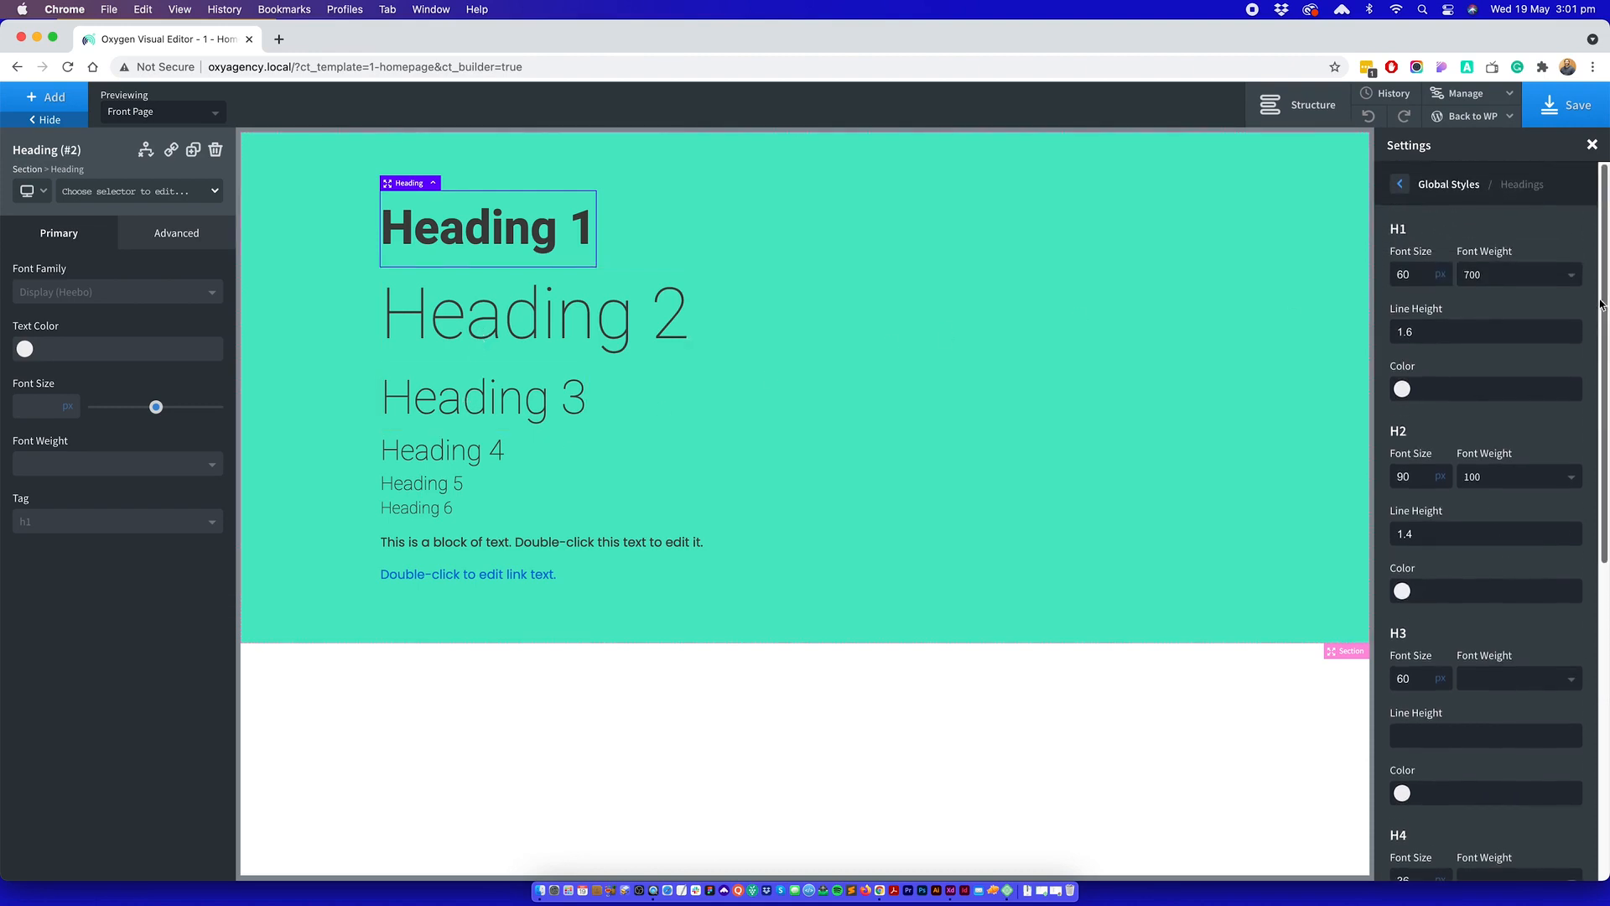
click(1402, 390)
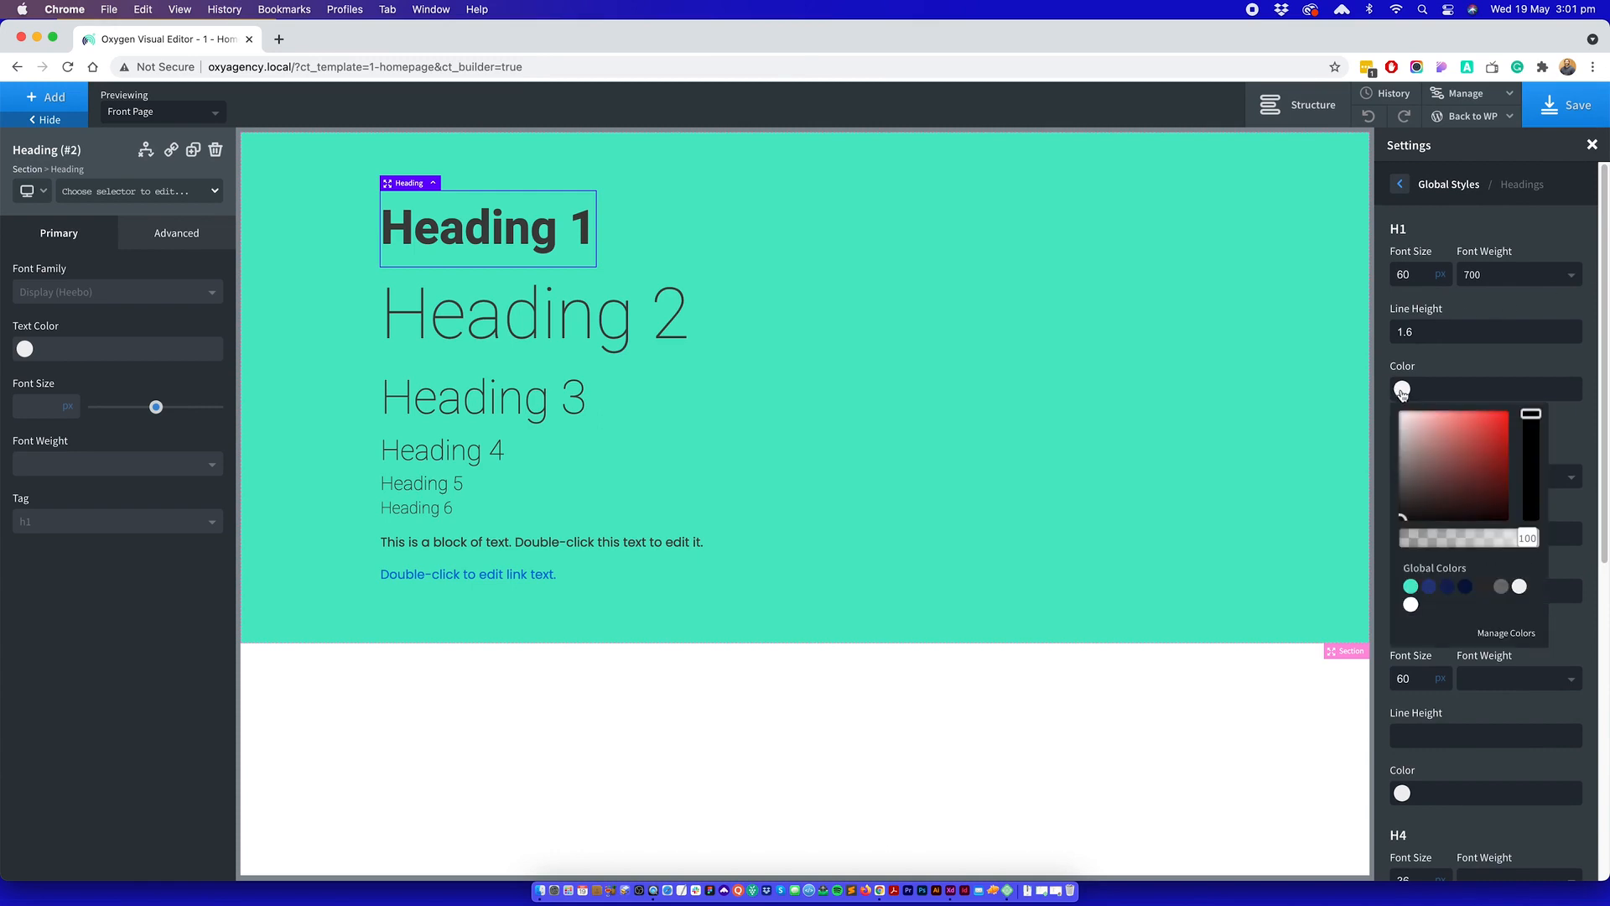
click(1466, 586)
click(1431, 588)
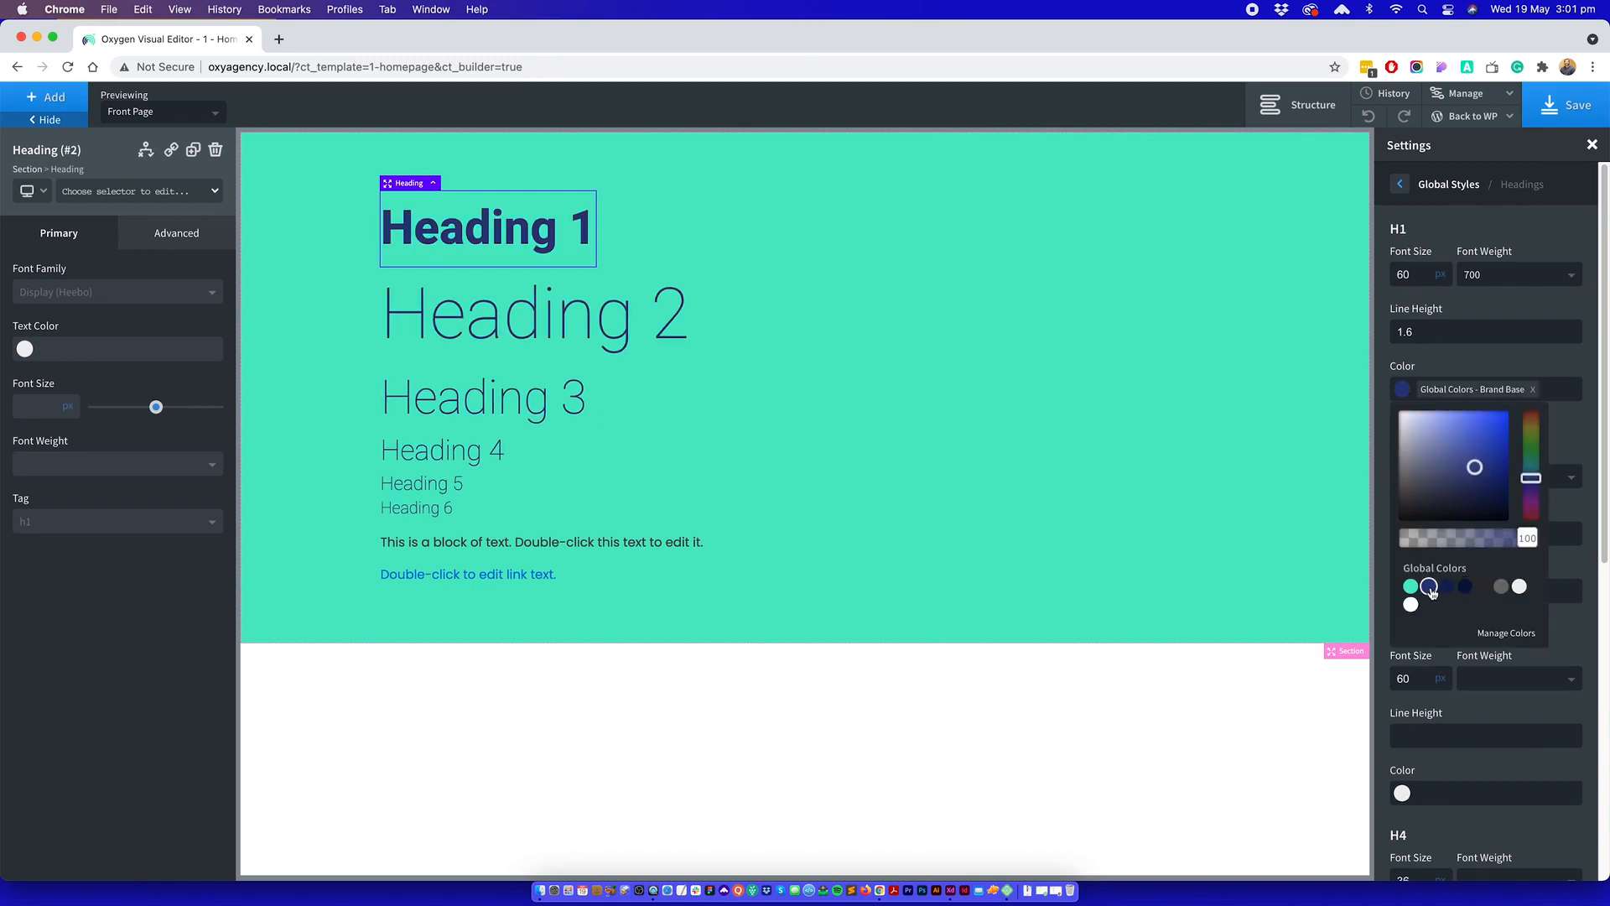
click(1448, 587)
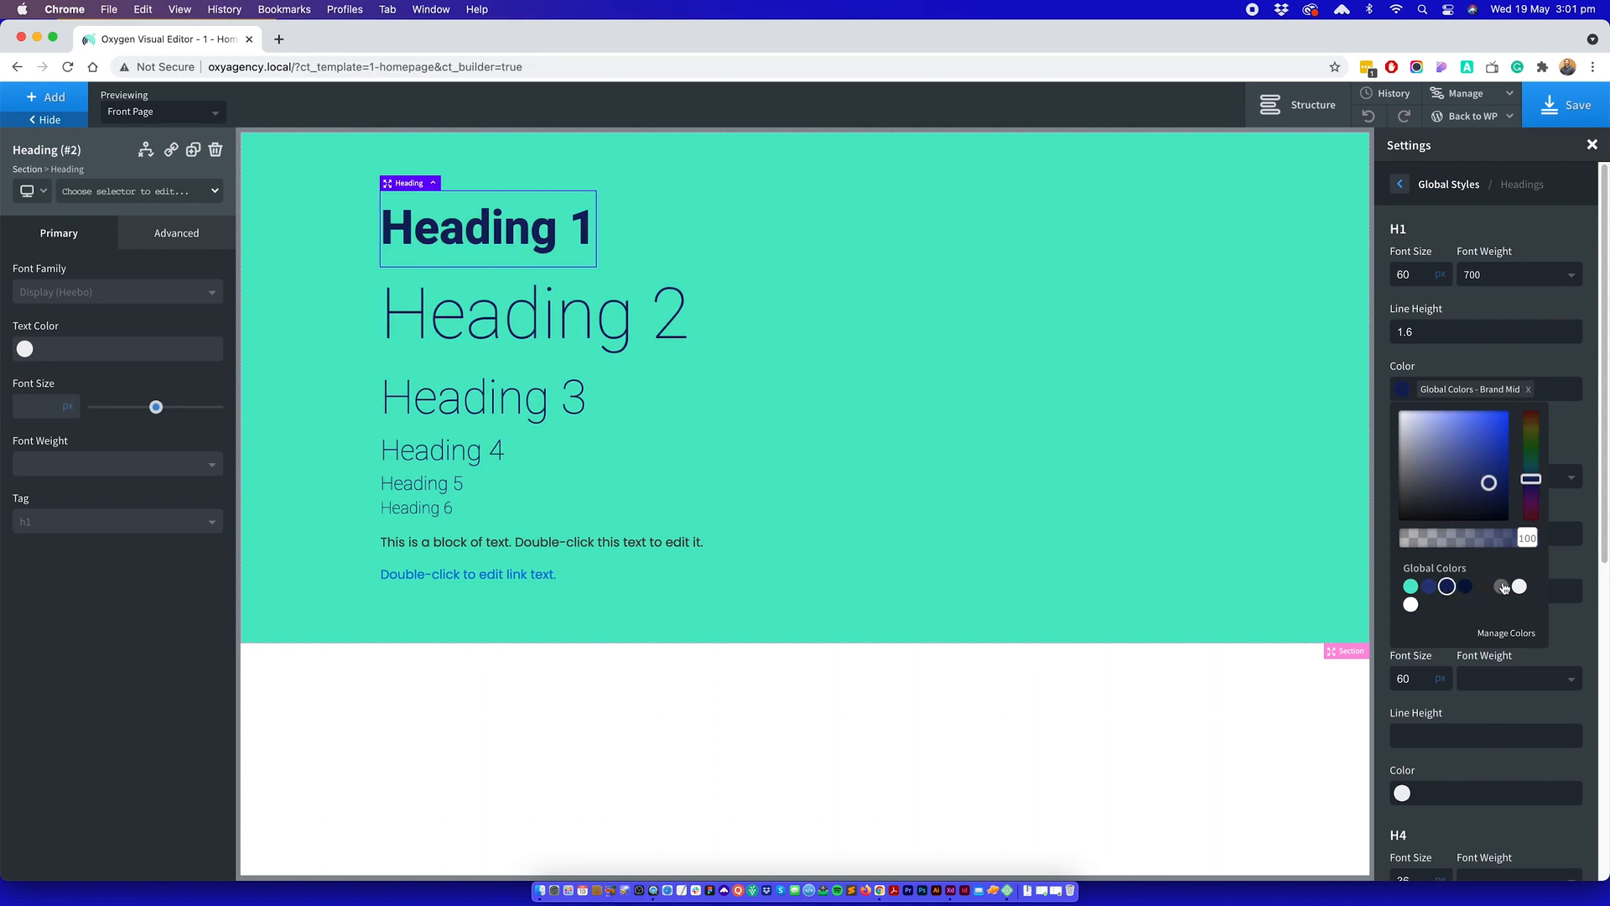
click(1429, 587)
click(1519, 587)
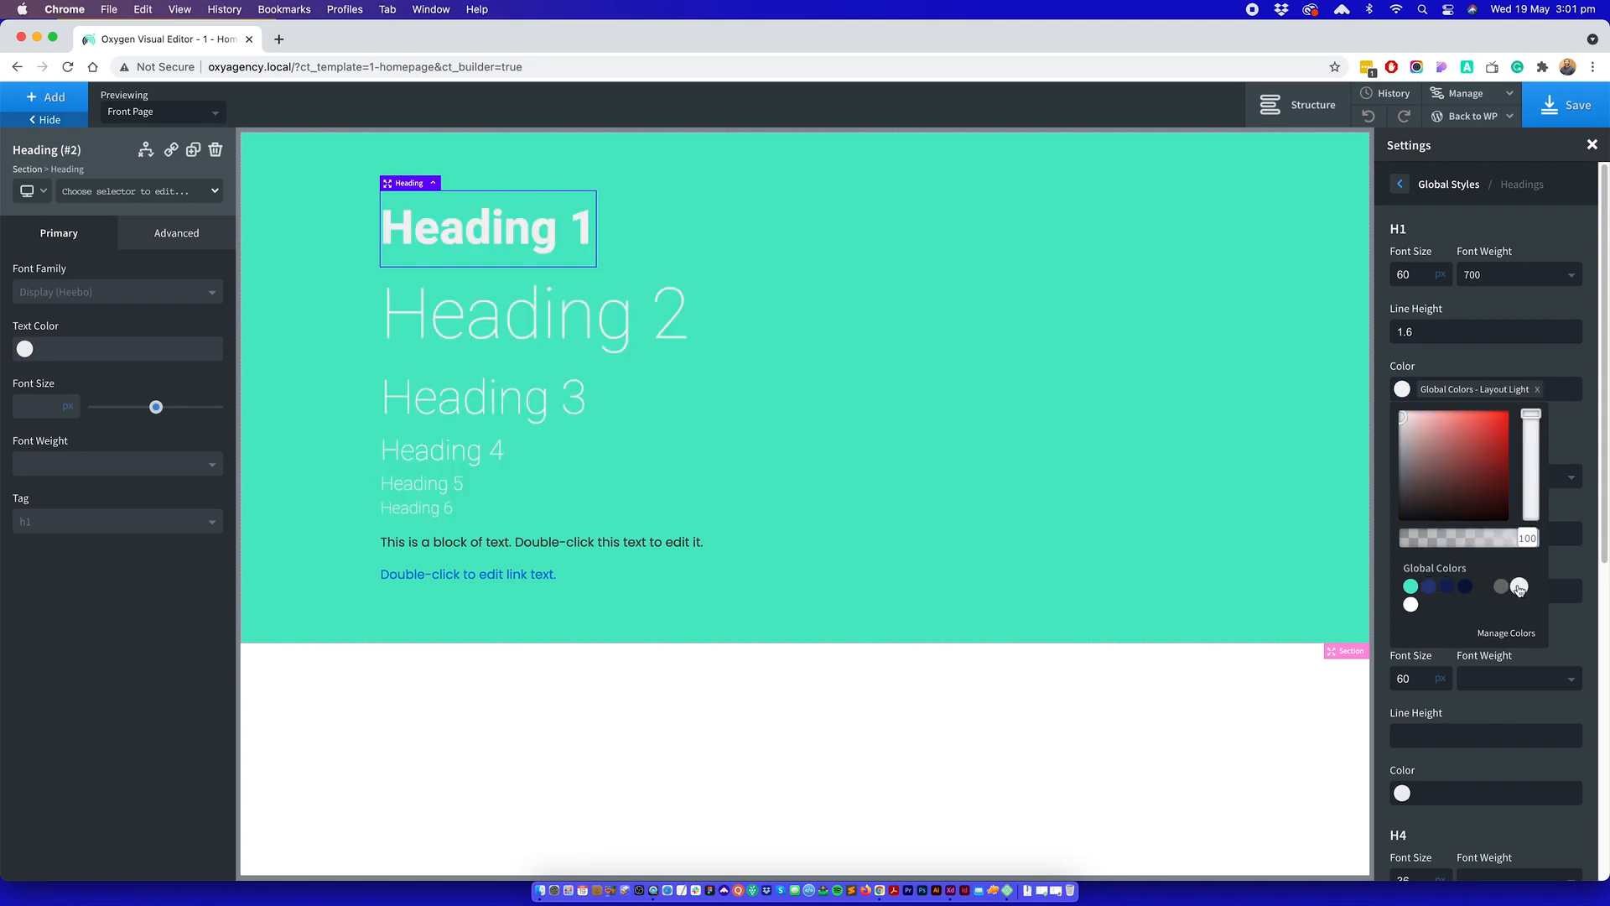
click(1538, 389)
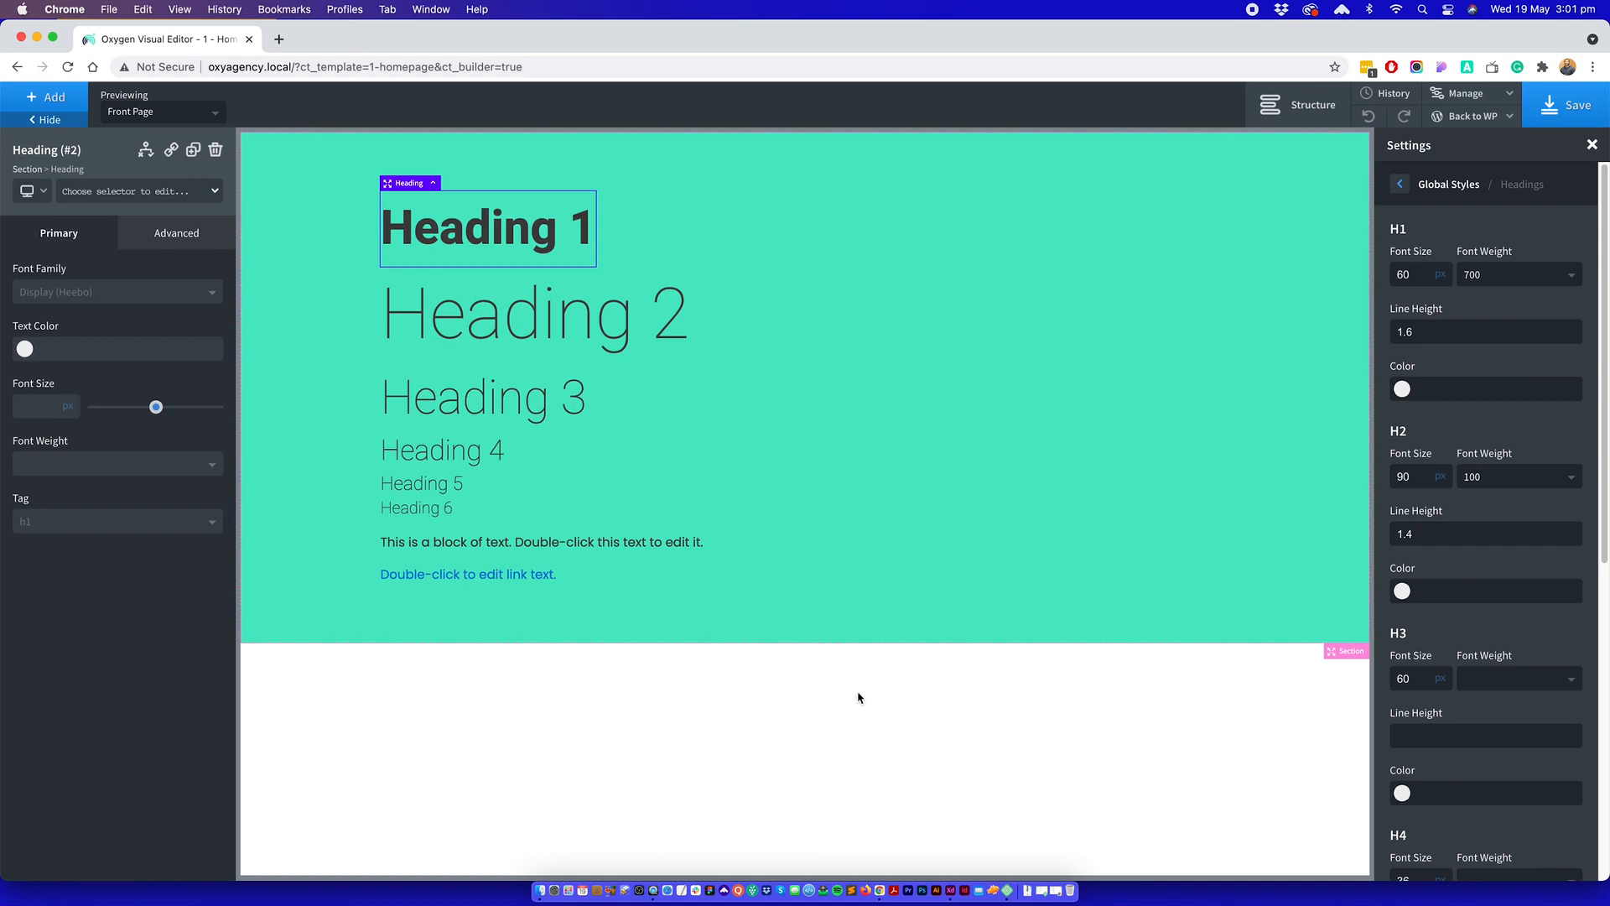
- Try the Brand Mid global color on the Heading 2 and Heading 3 samples and clear both text colors again
click(872, 610)
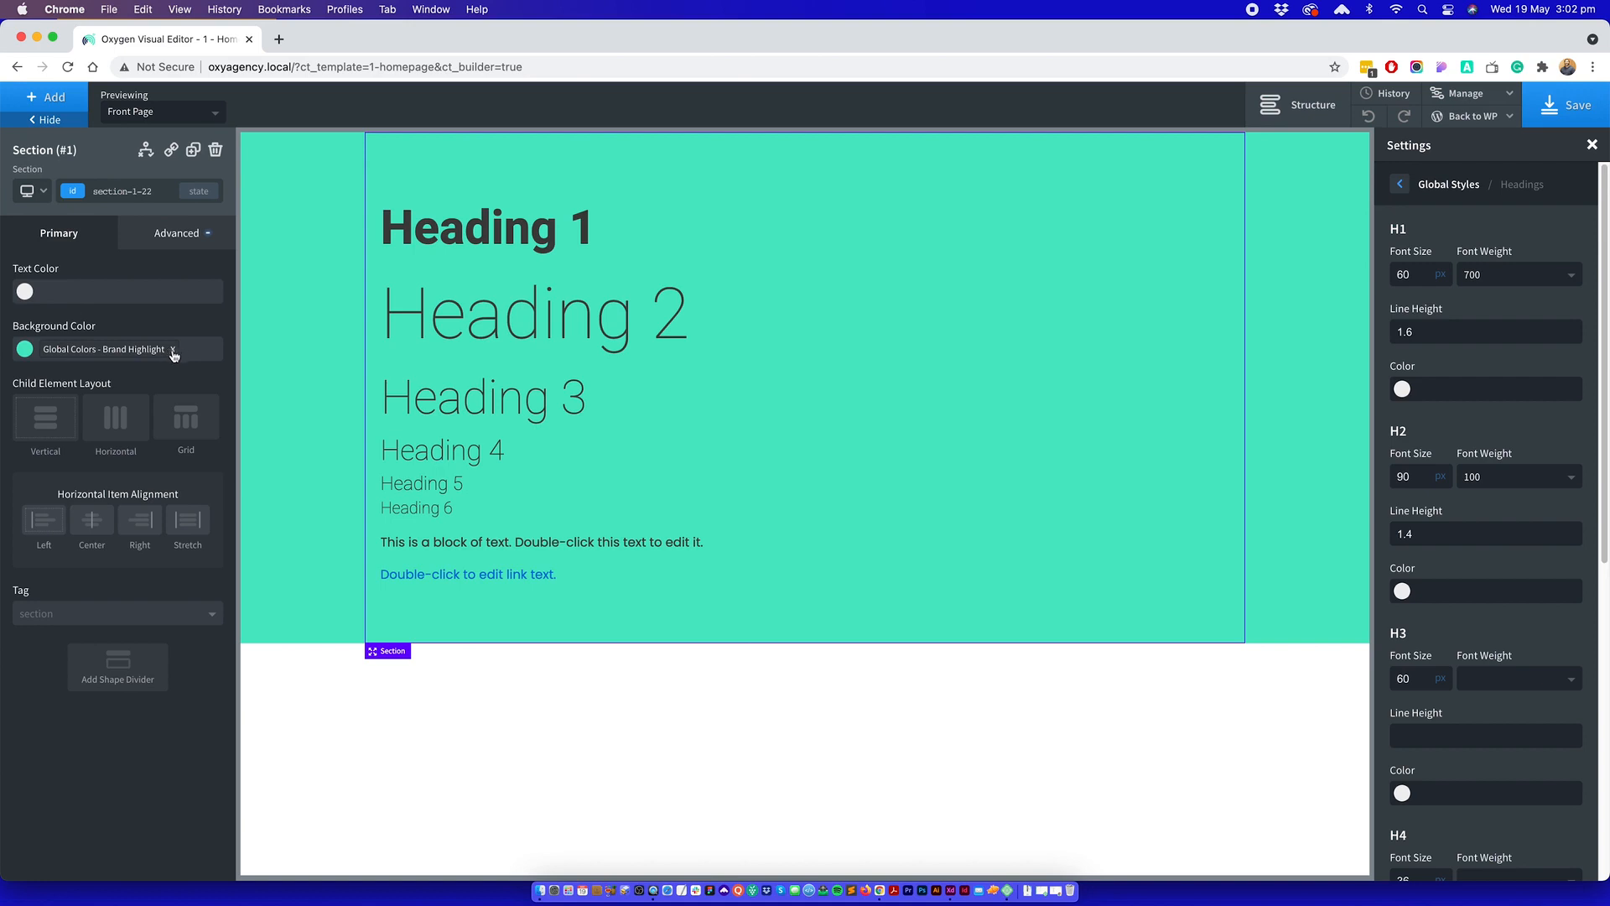
click(410, 321)
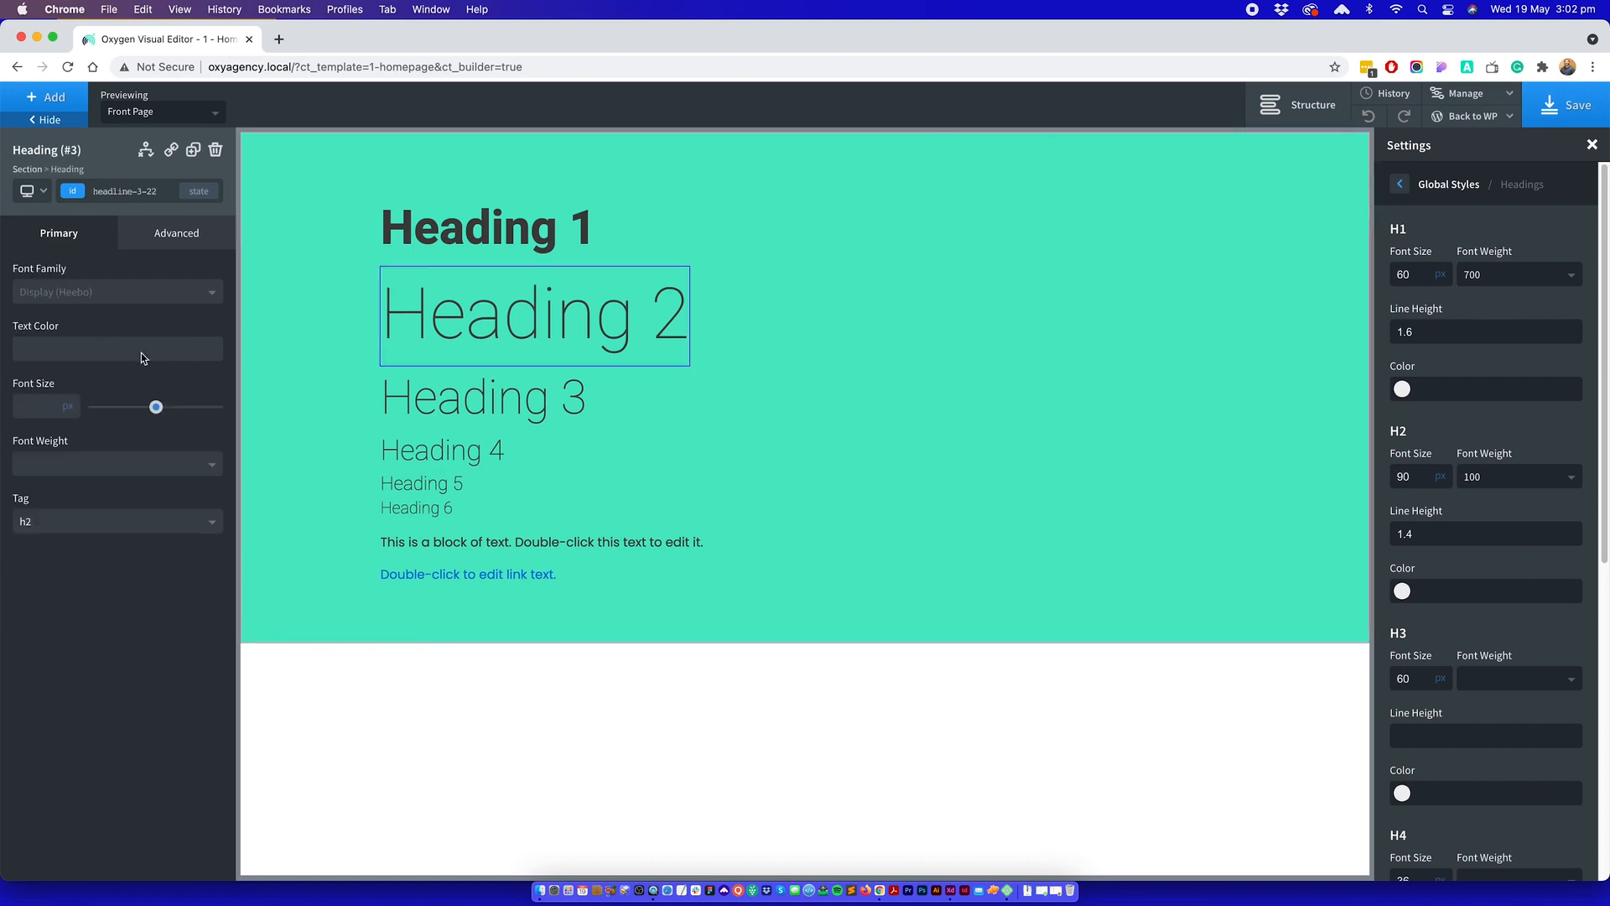
click(25, 348)
click(70, 546)
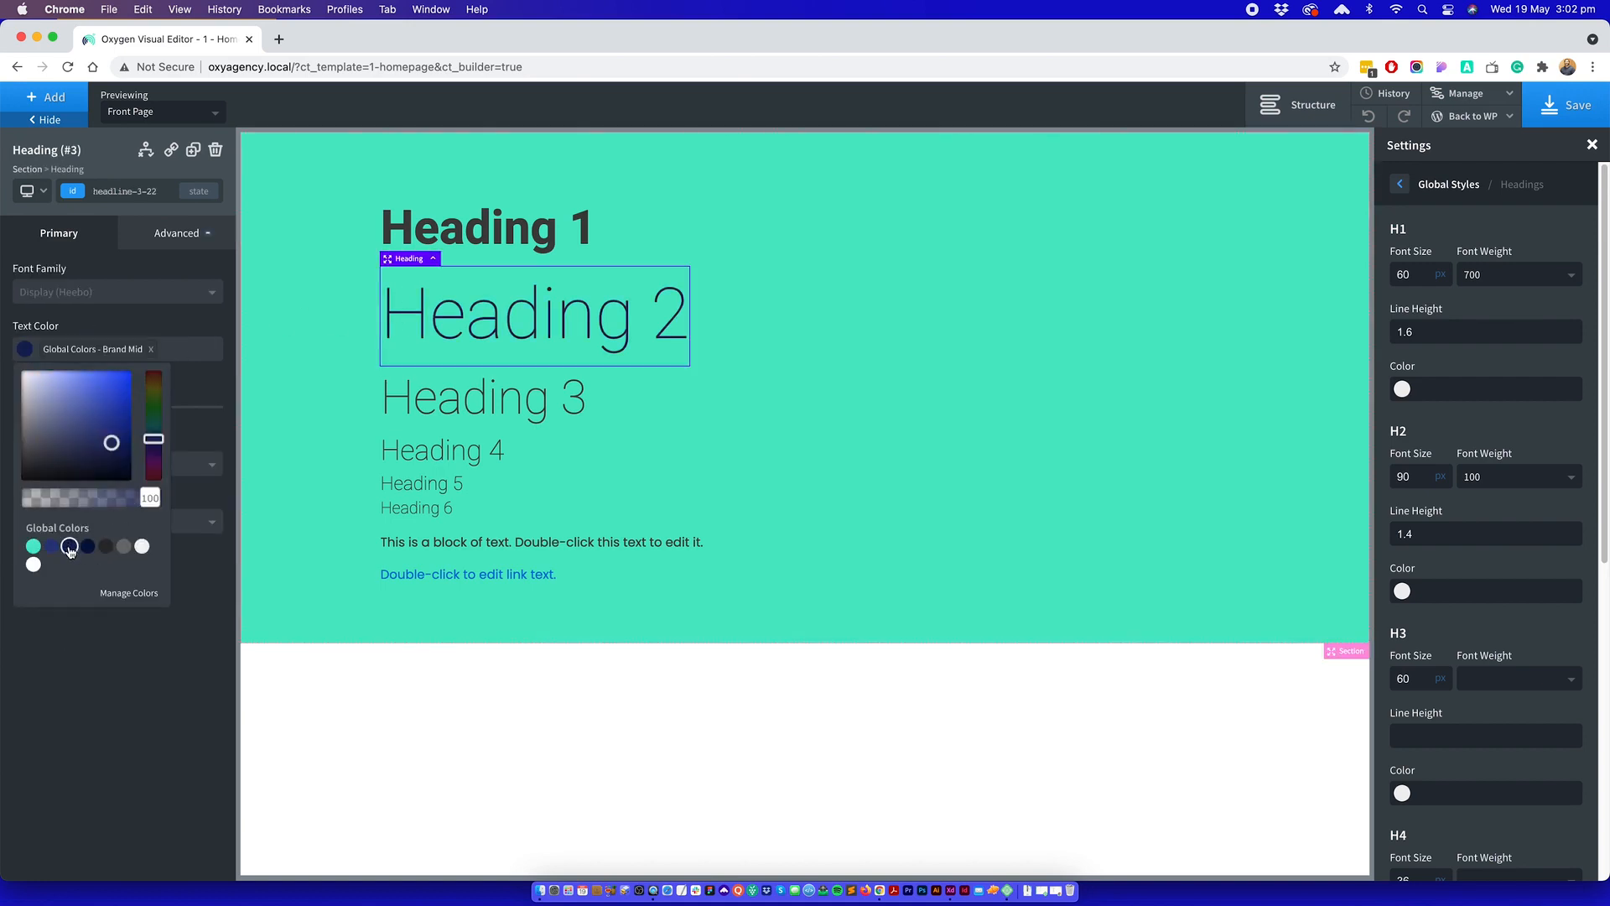
click(402, 402)
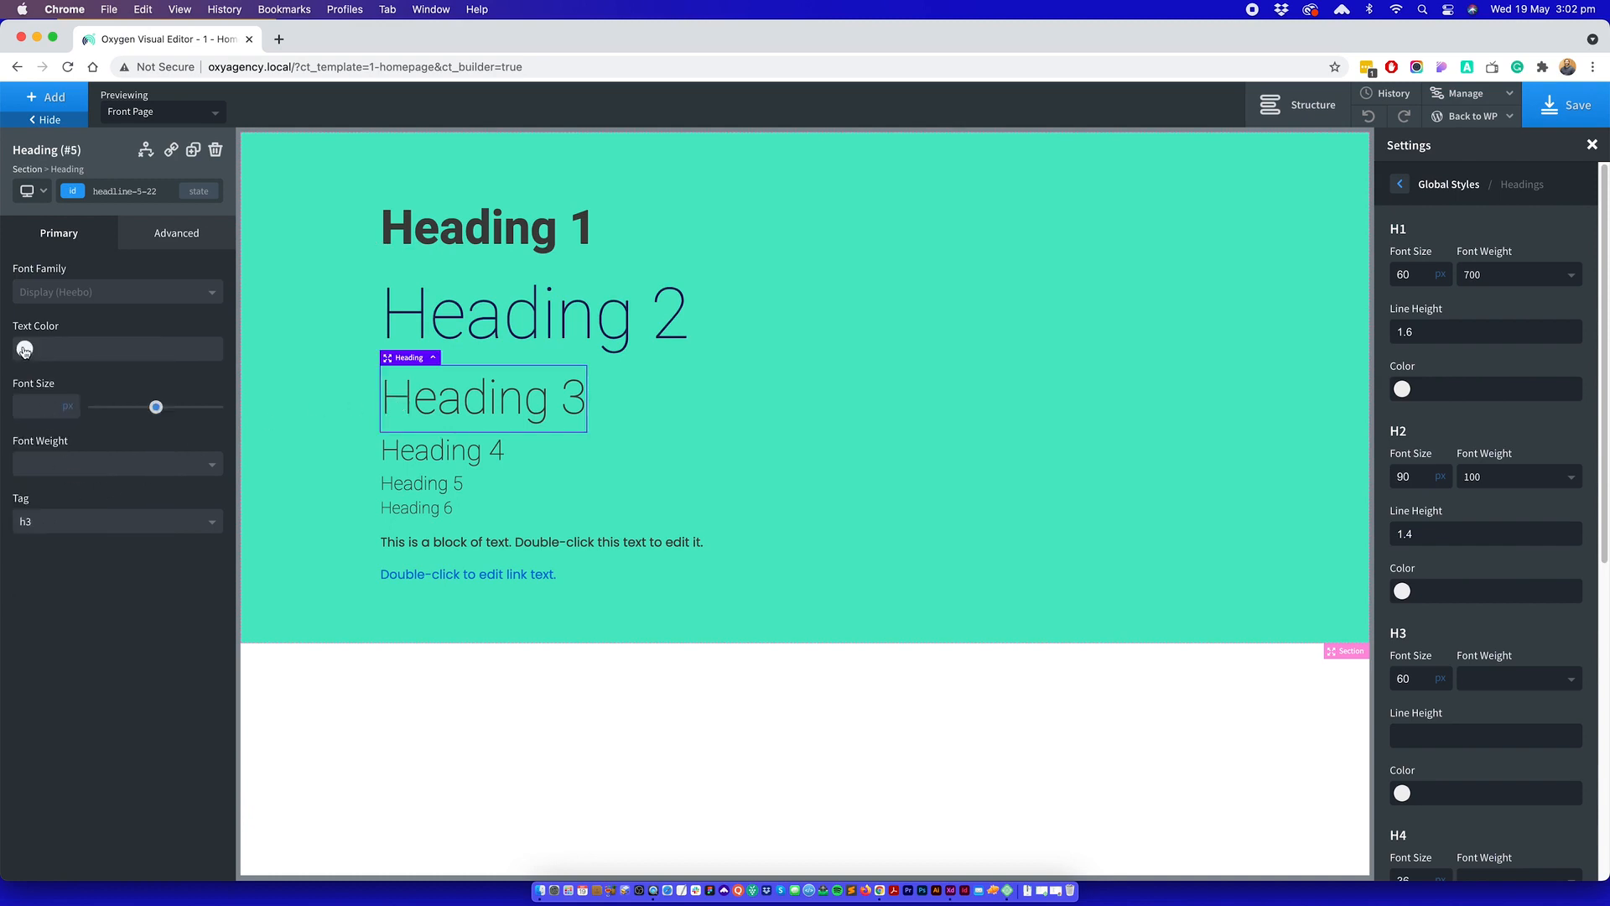
click(25, 348)
click(69, 546)
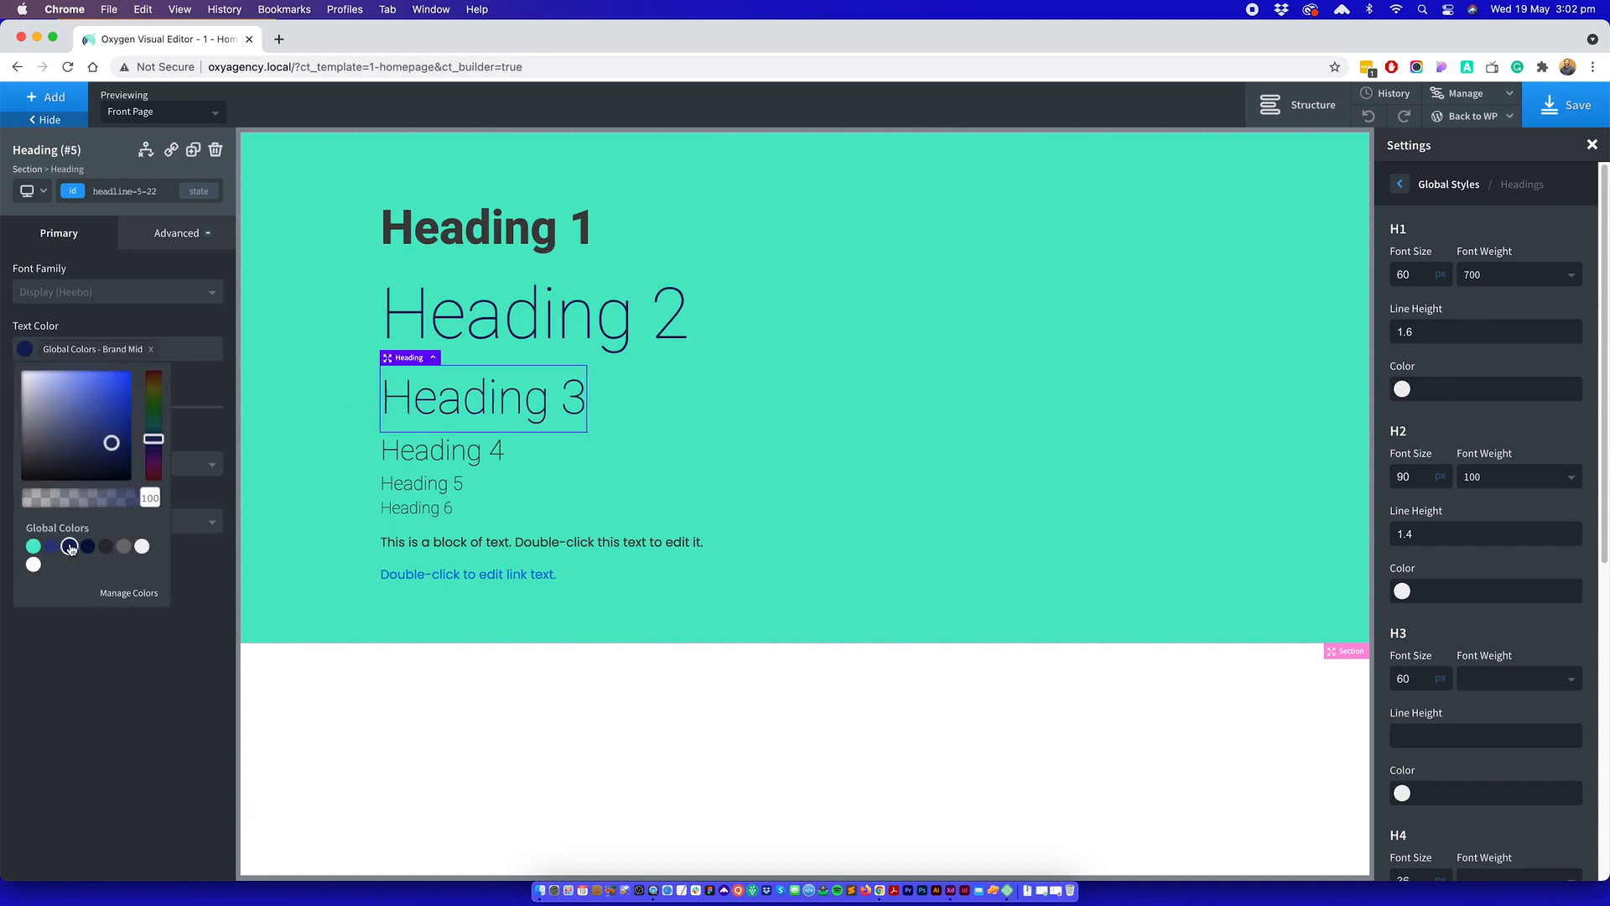
click(151, 349)
click(463, 326)
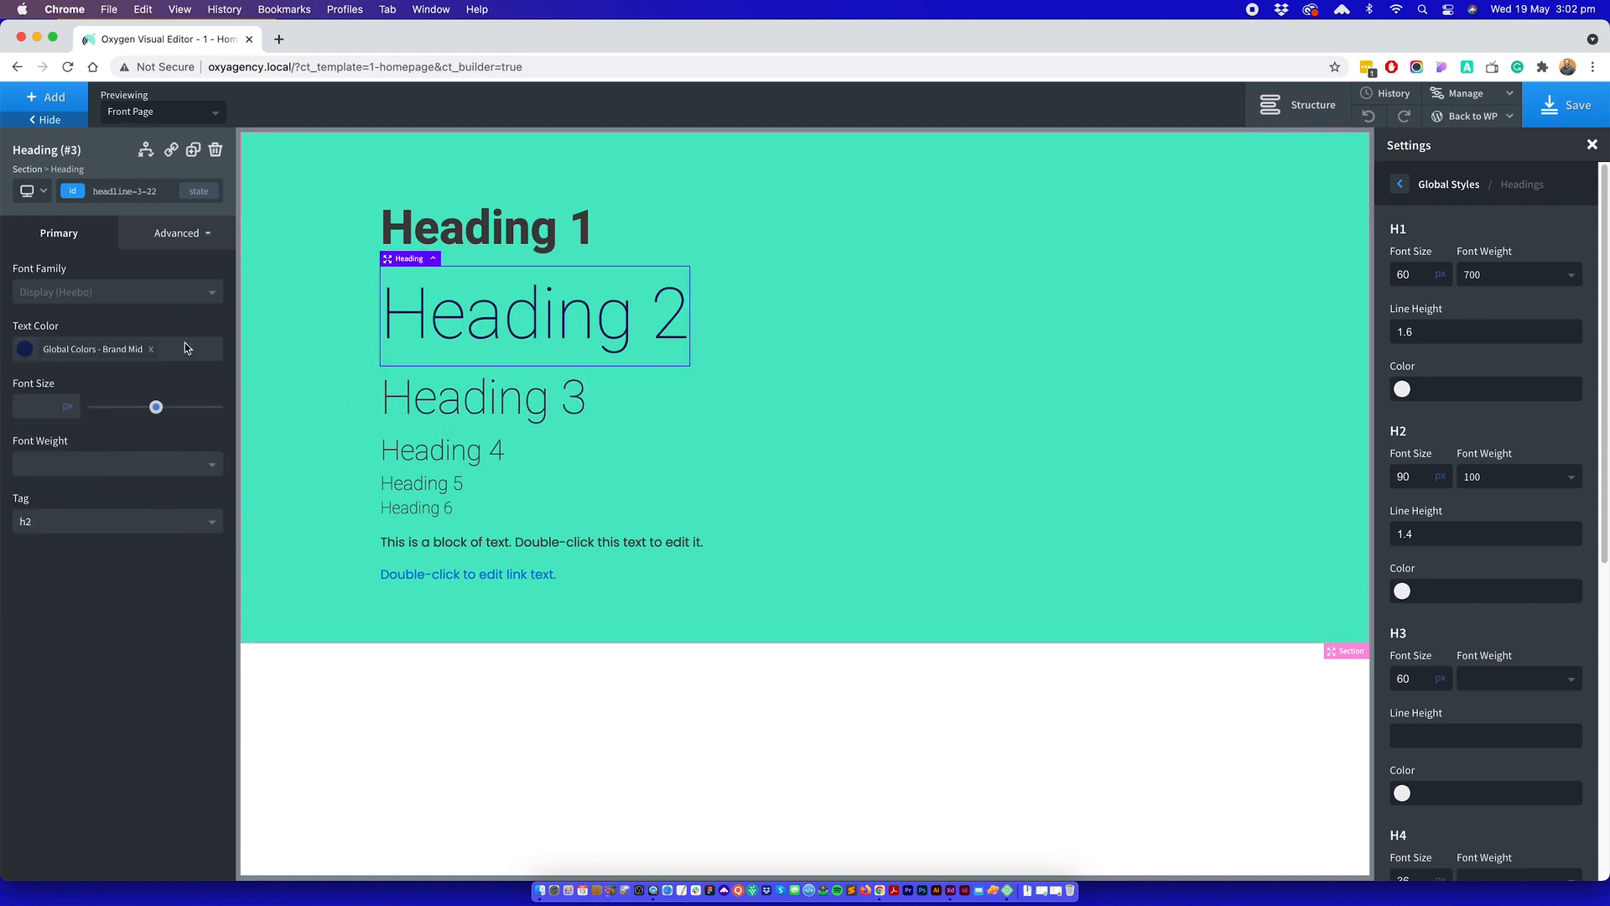
click(152, 349)
- Set the section's background to the Brand Dark global color and its text color to Layout Light
click(260, 288)
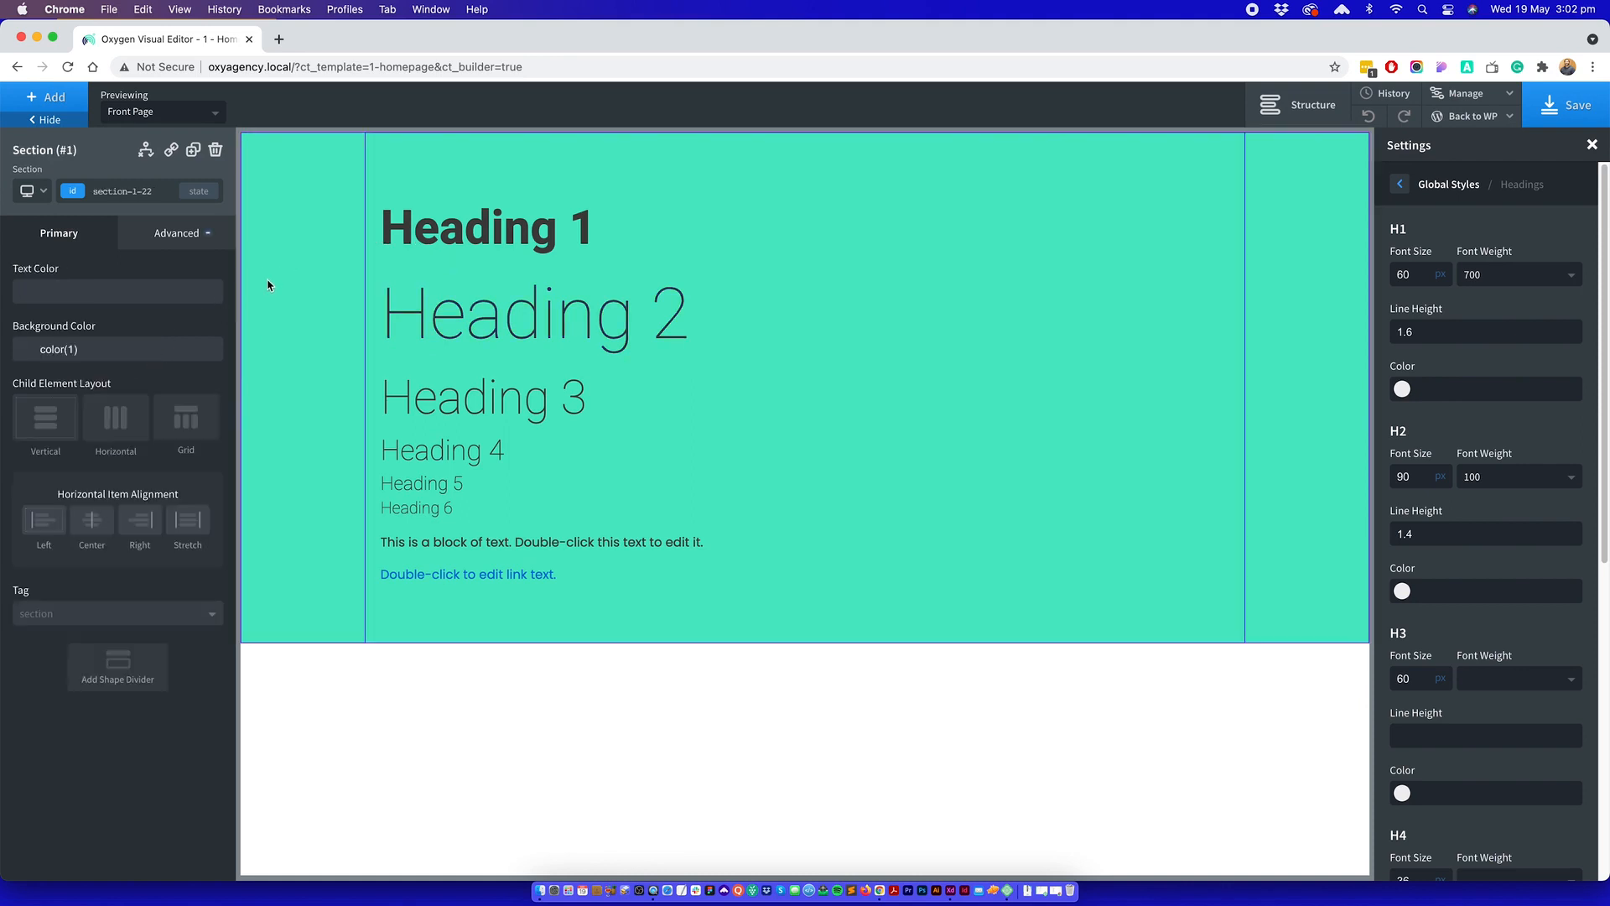
click(24, 350)
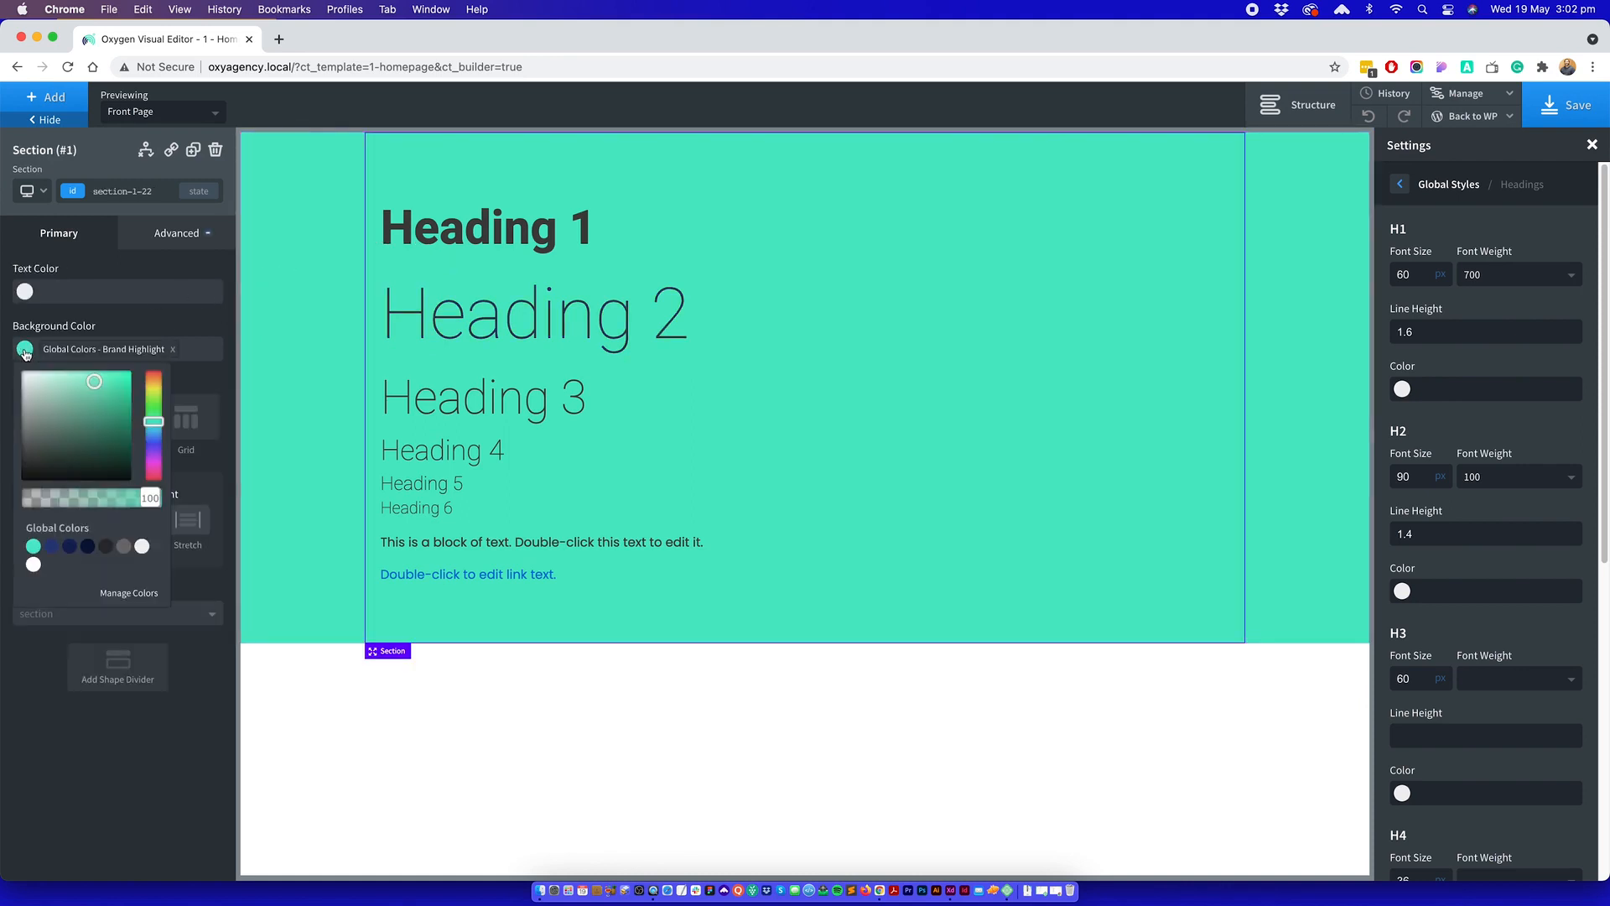
click(87, 547)
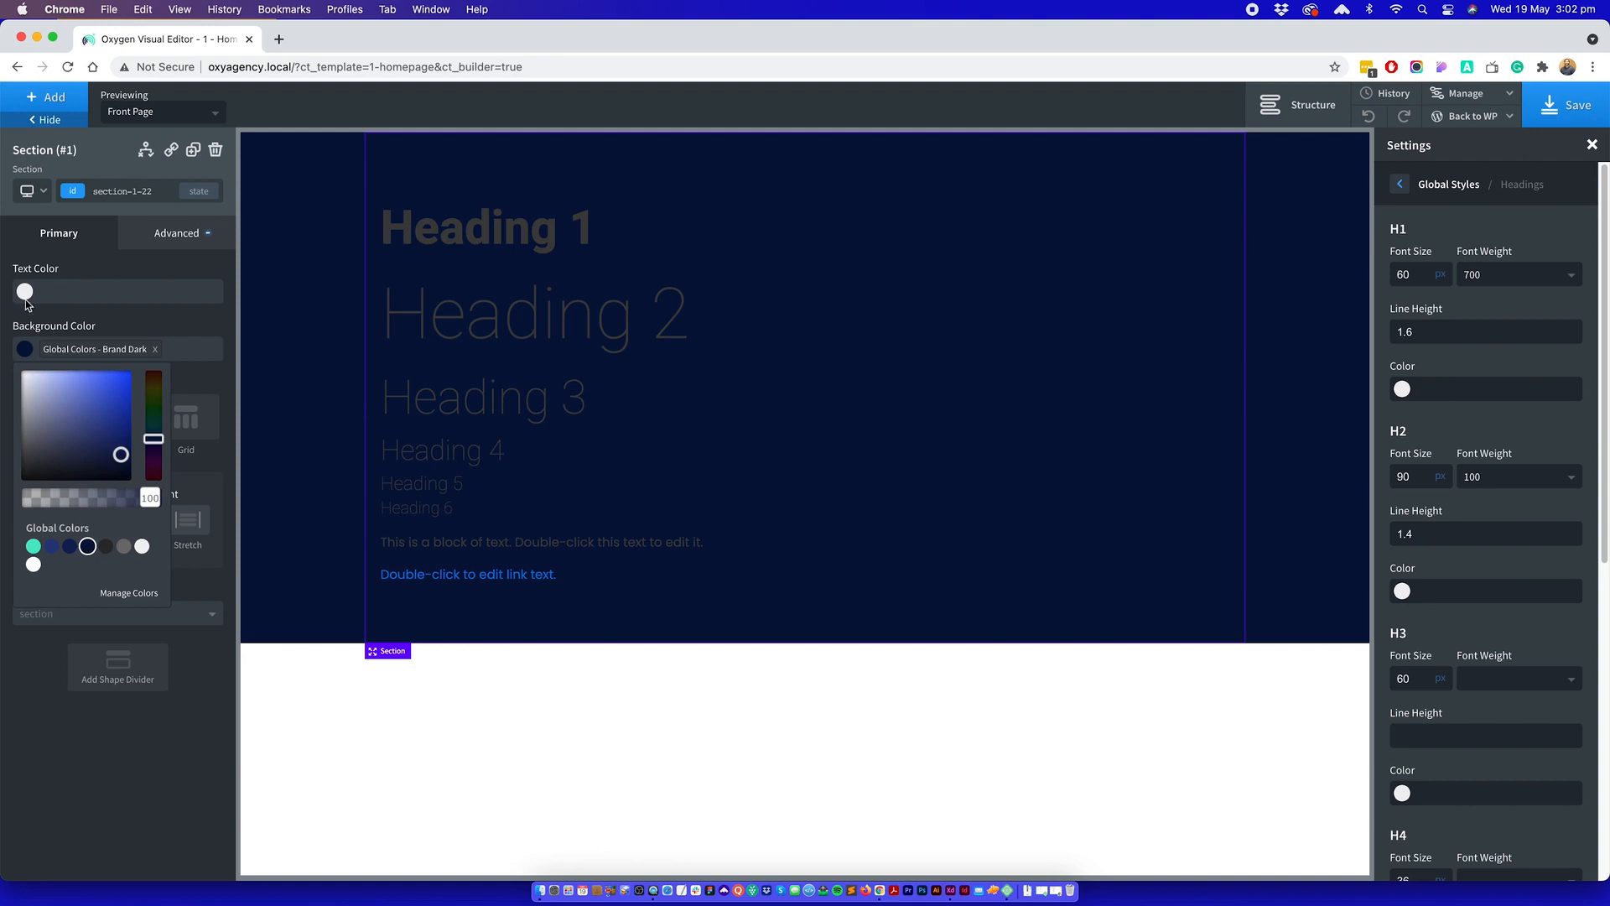
click(24, 293)
click(141, 492)
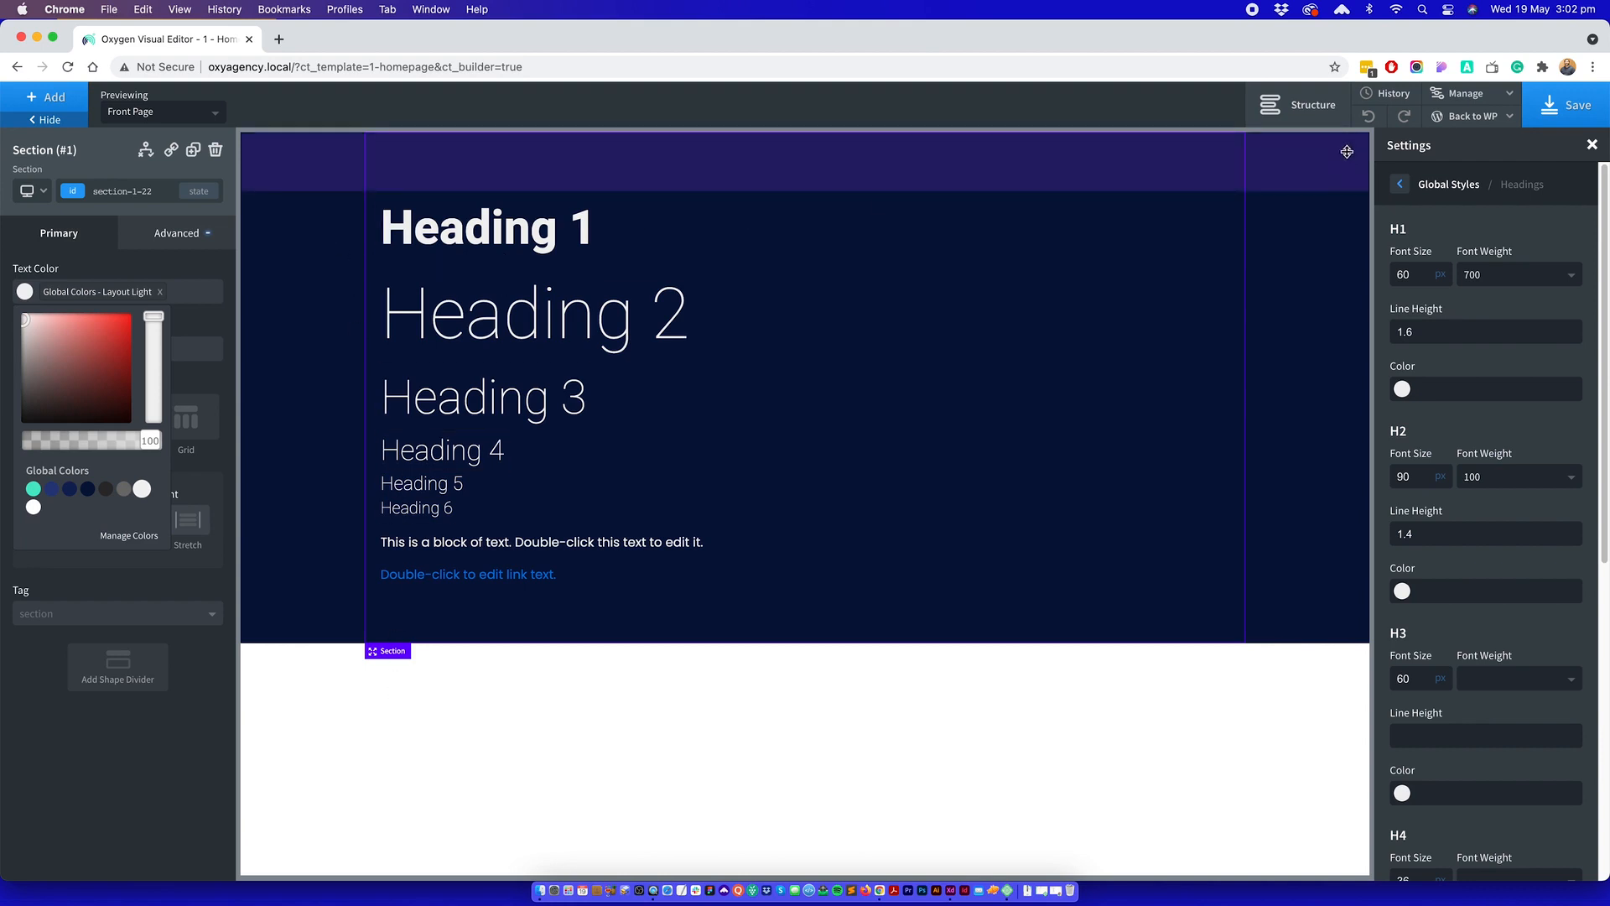
- Duplicate the sample section and set the copy's background to the Layout Light global color
click(1310, 118)
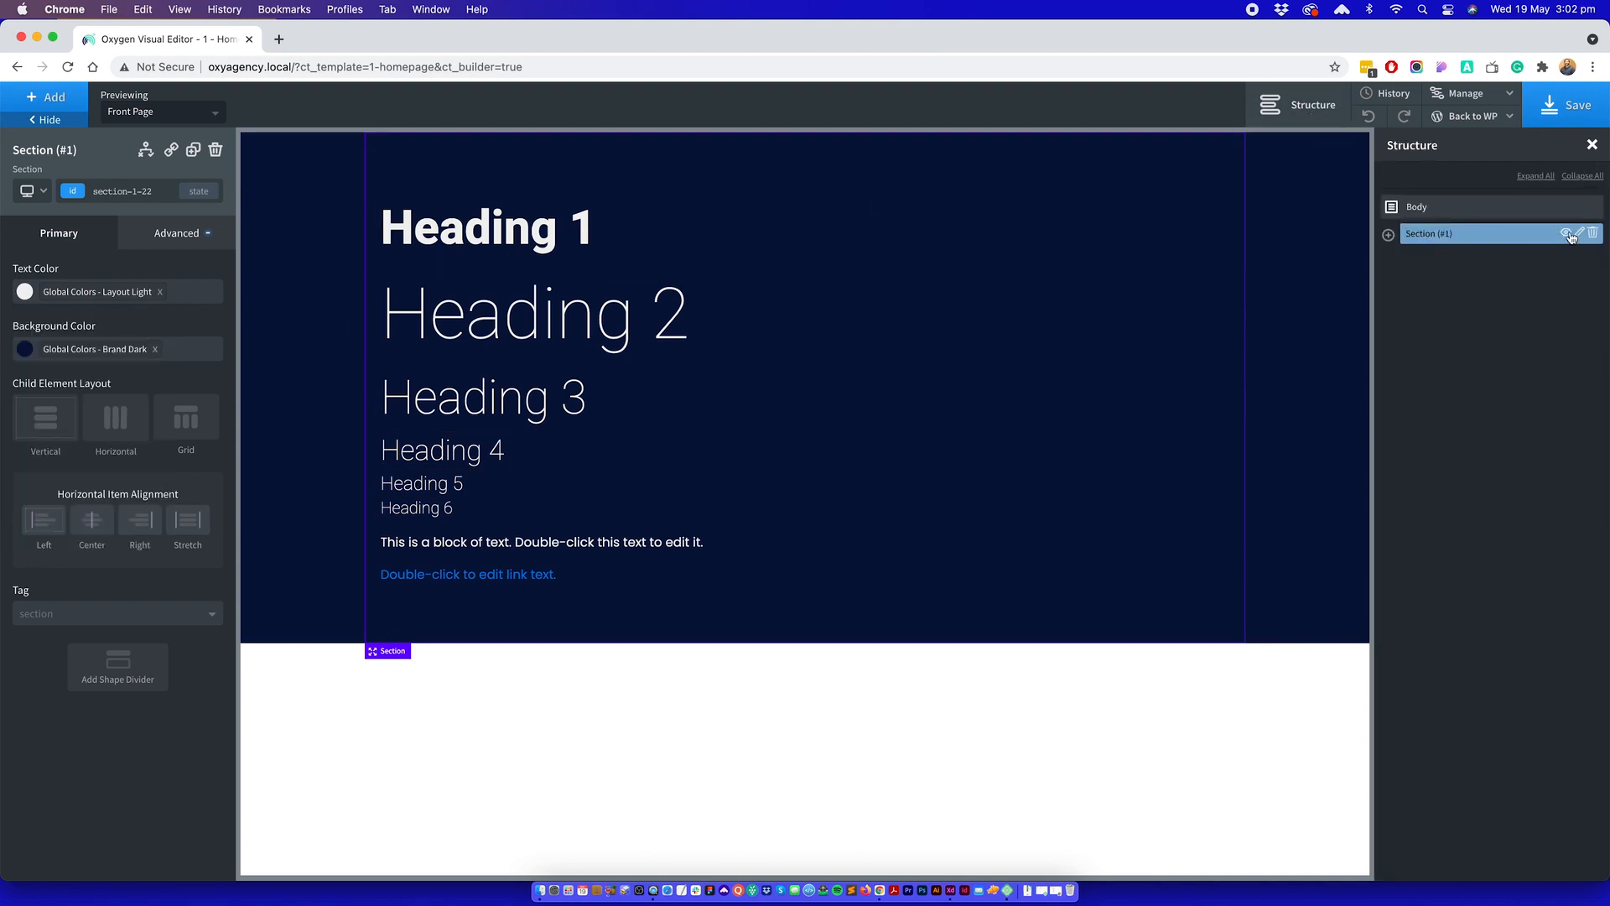
click(192, 150)
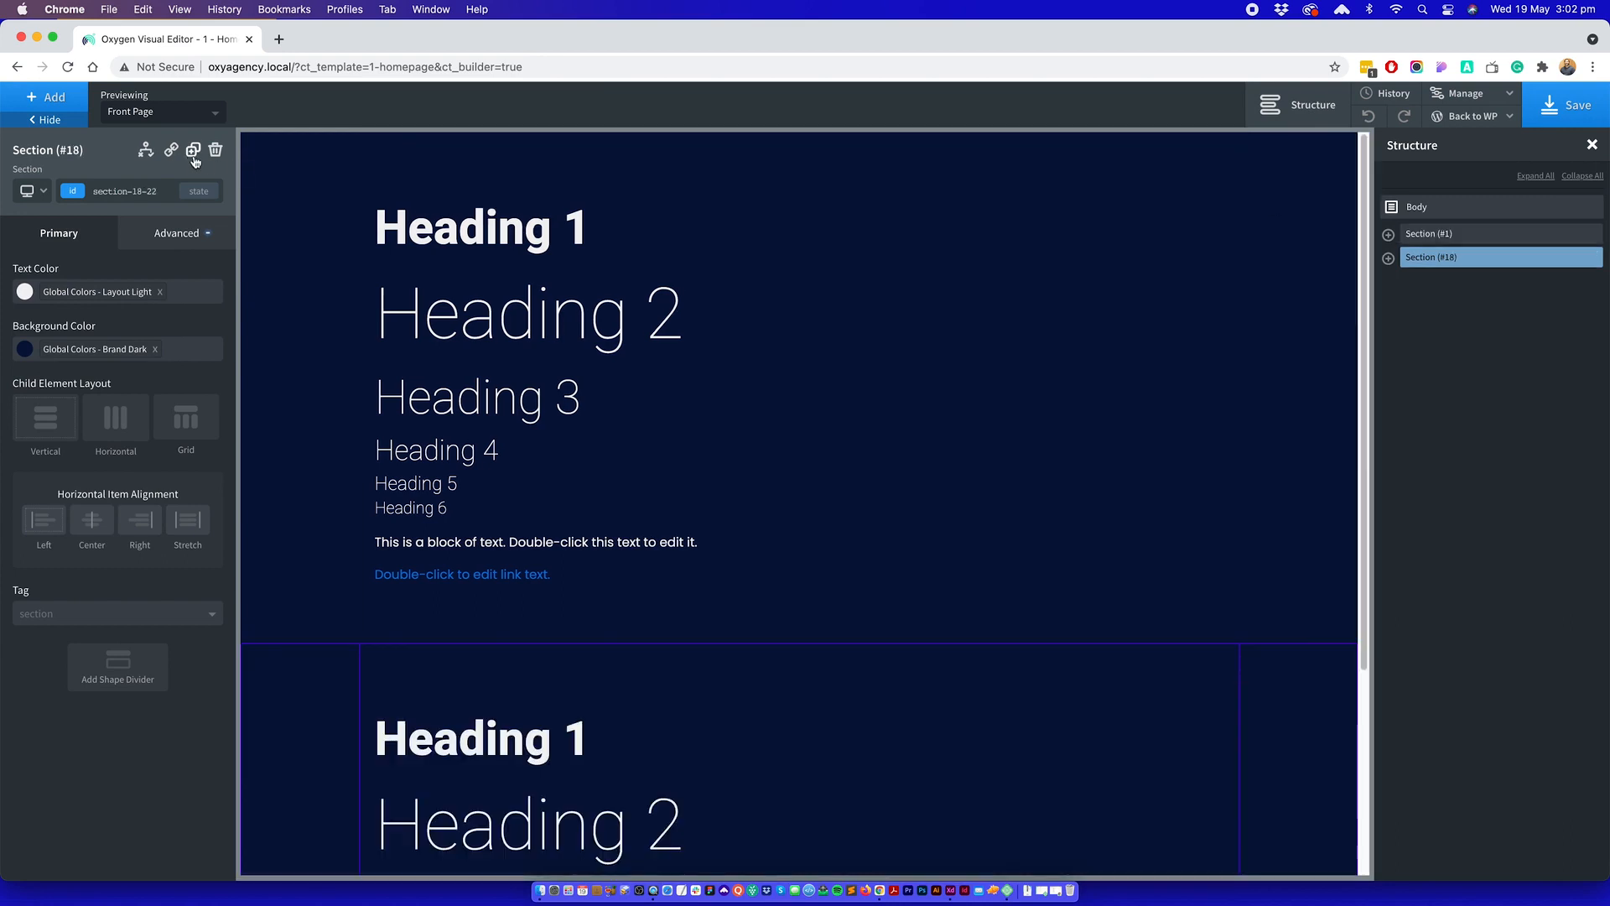
scroll(1258, 420, down, 3)
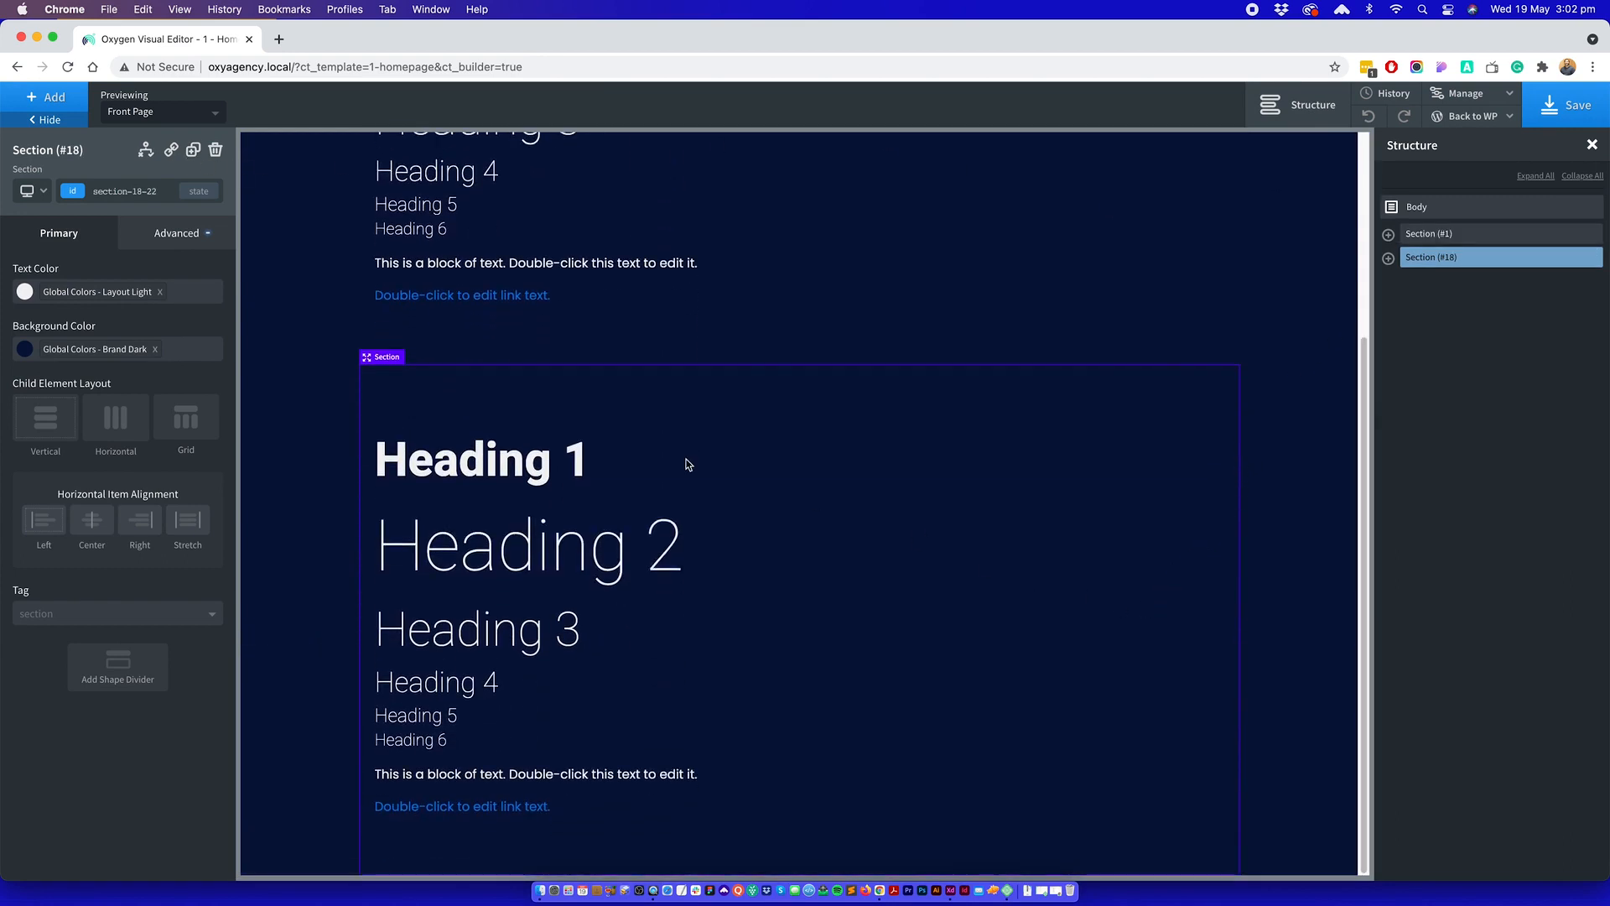
click(23, 351)
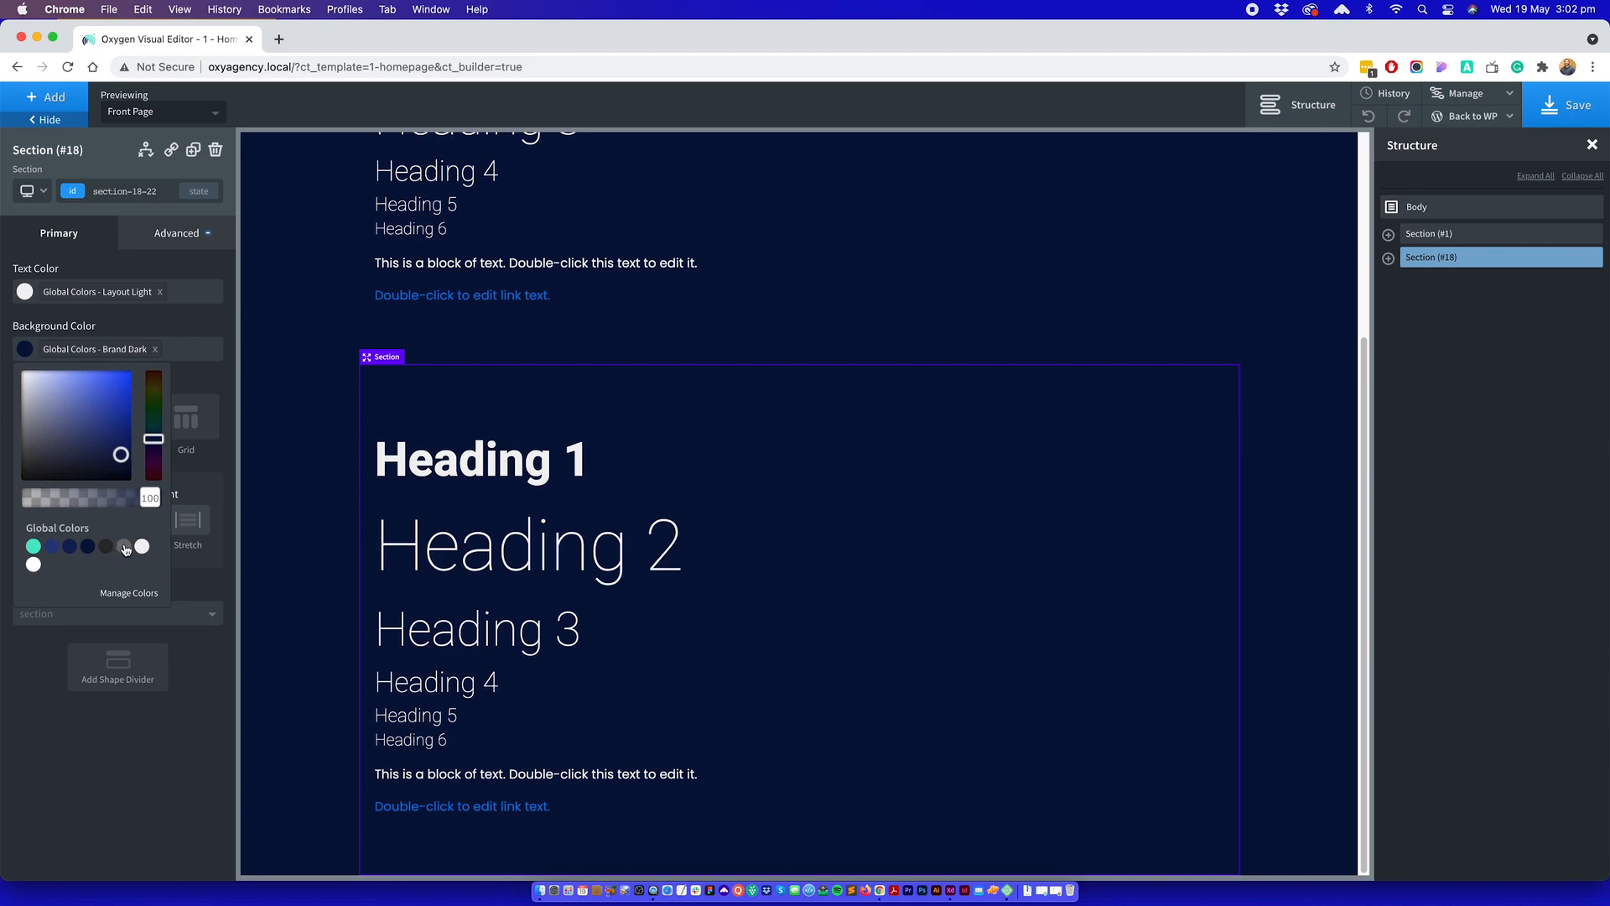
click(125, 549)
click(106, 549)
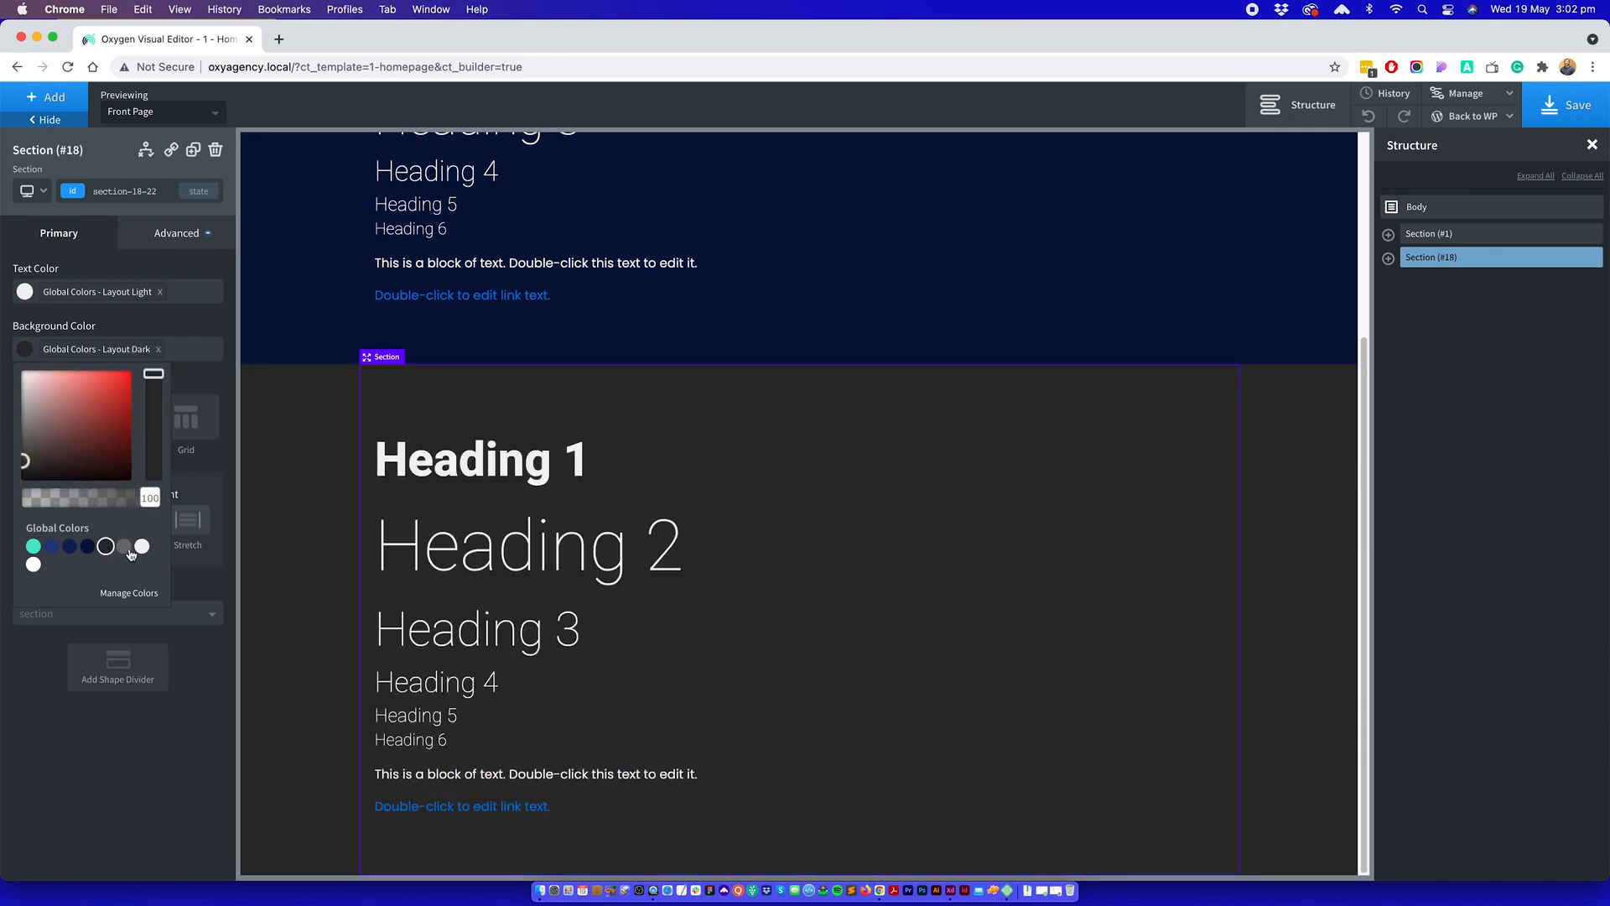
click(127, 550)
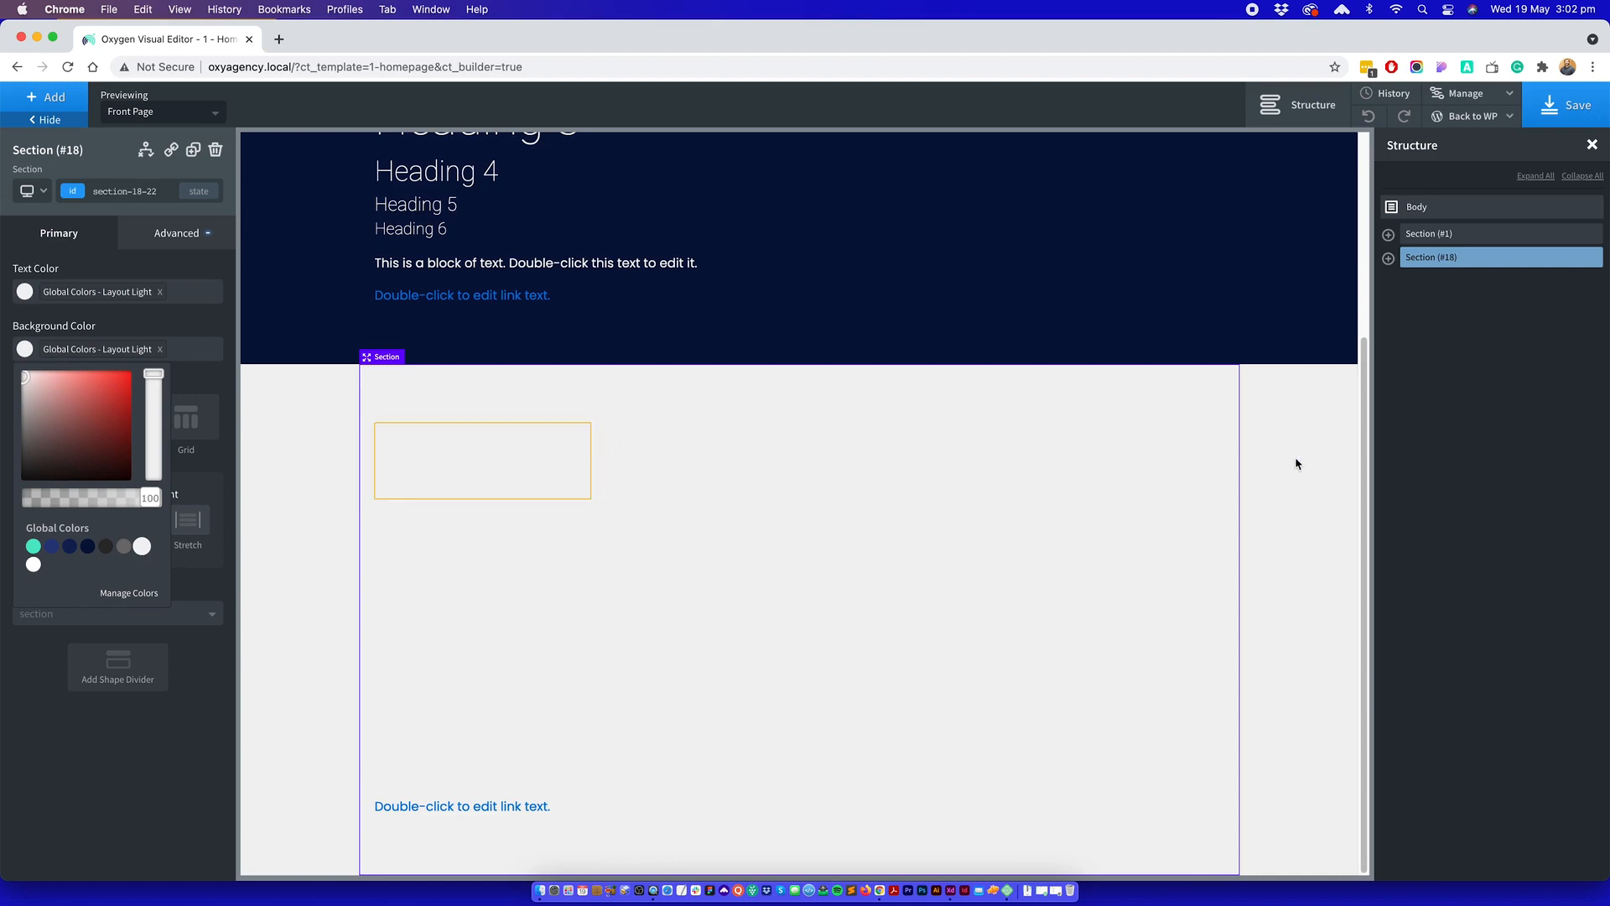
scroll(1121, 435, up, 1)
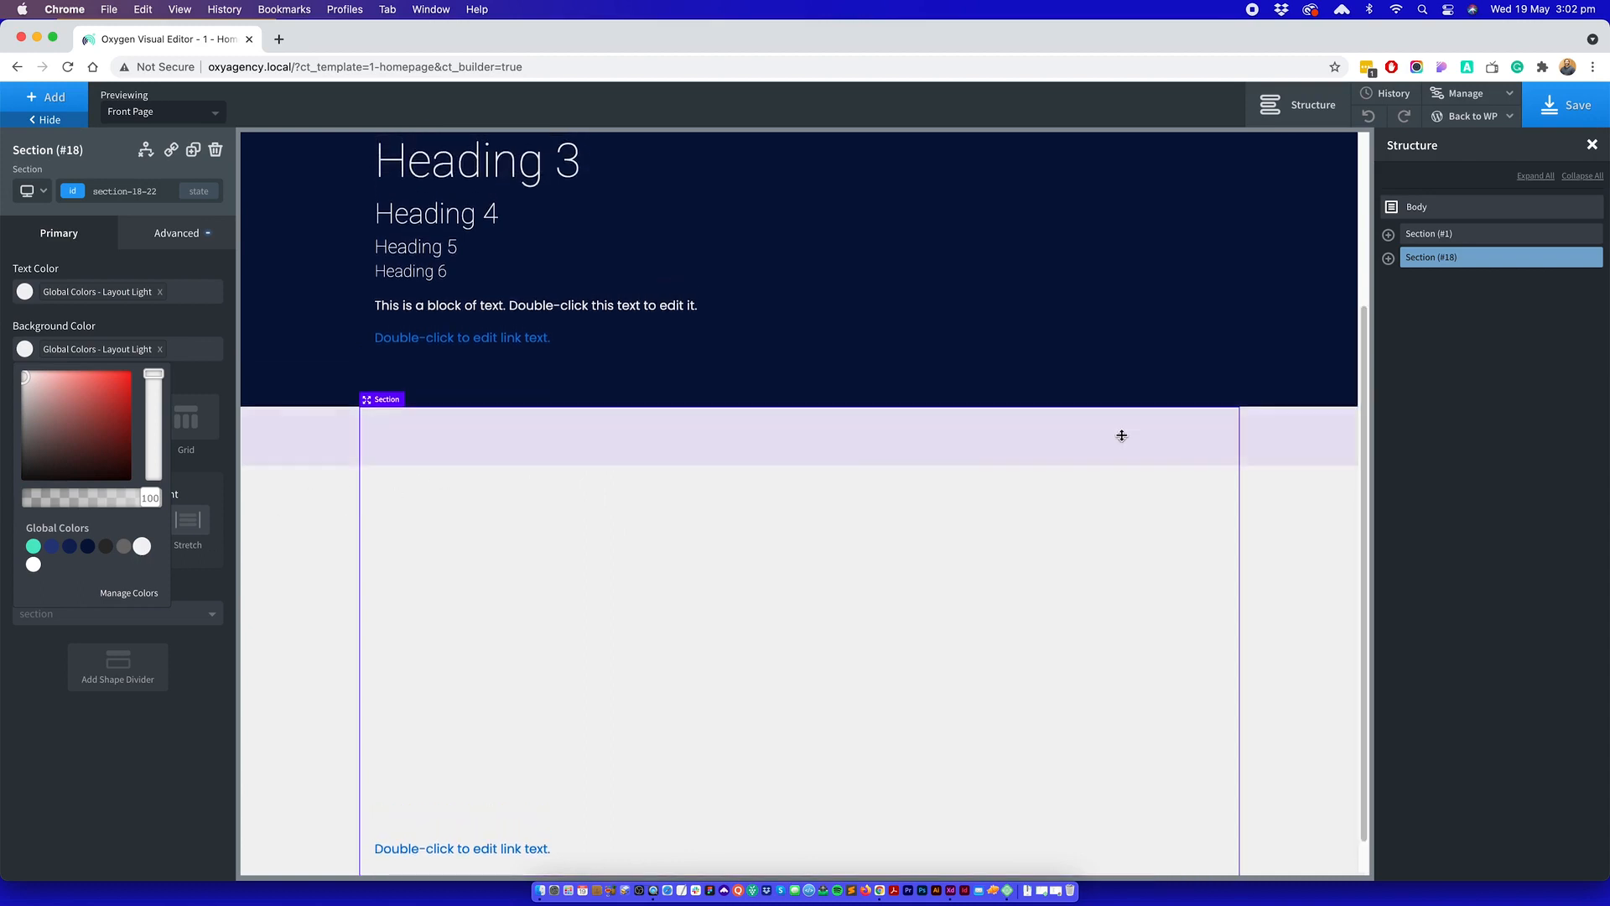
- Set the text color of the duplicated section to the Brand Base global color
click(436, 575)
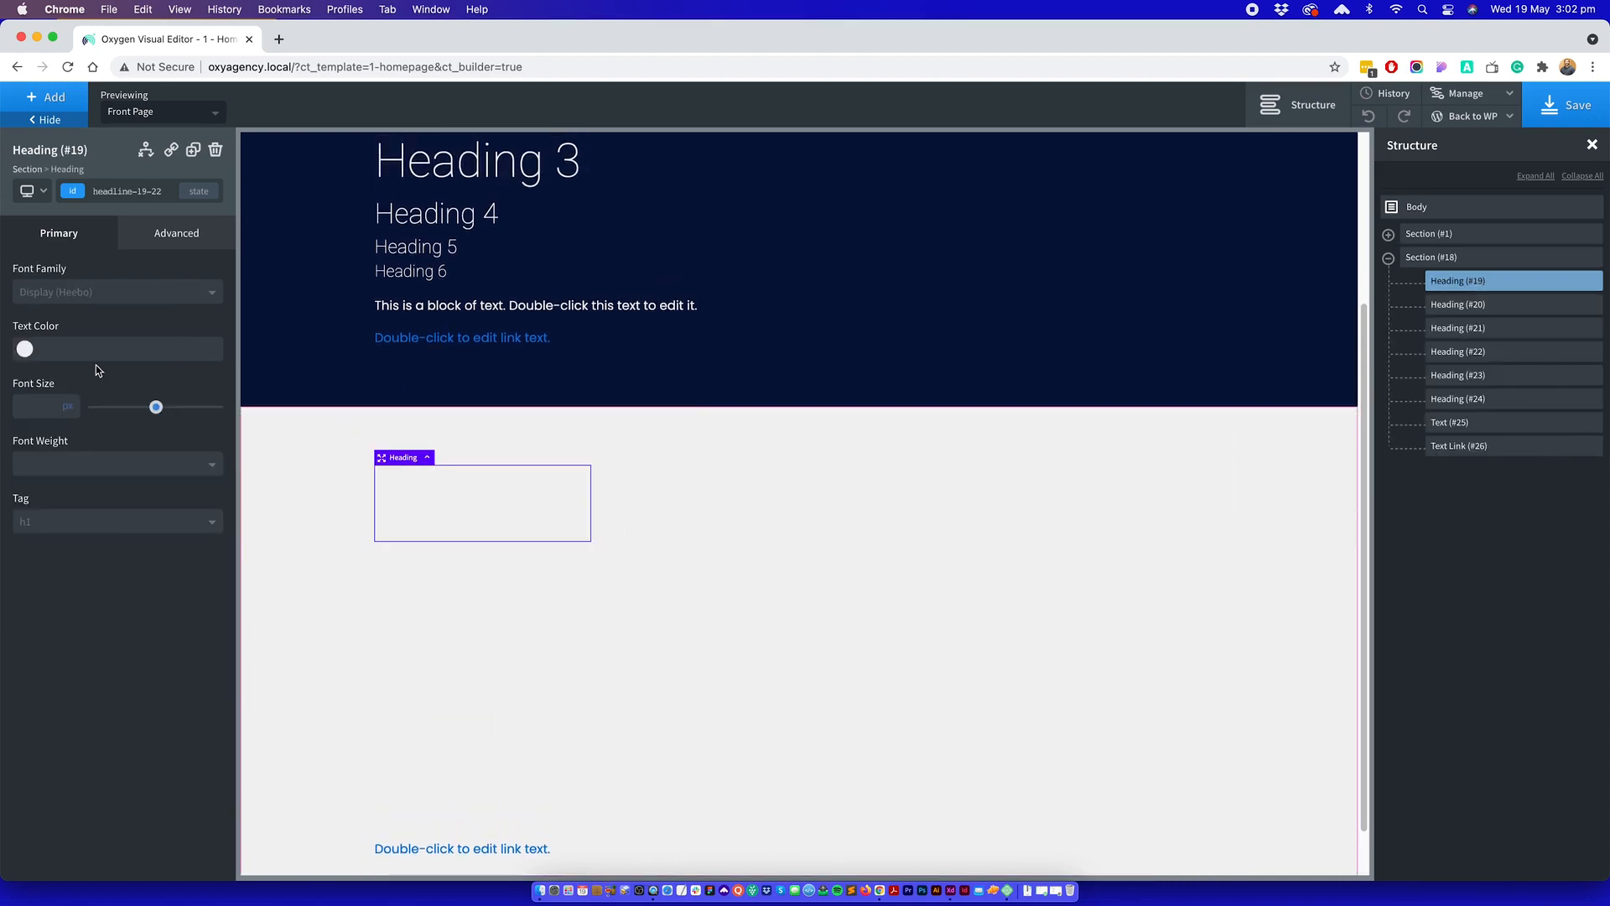
click(1433, 256)
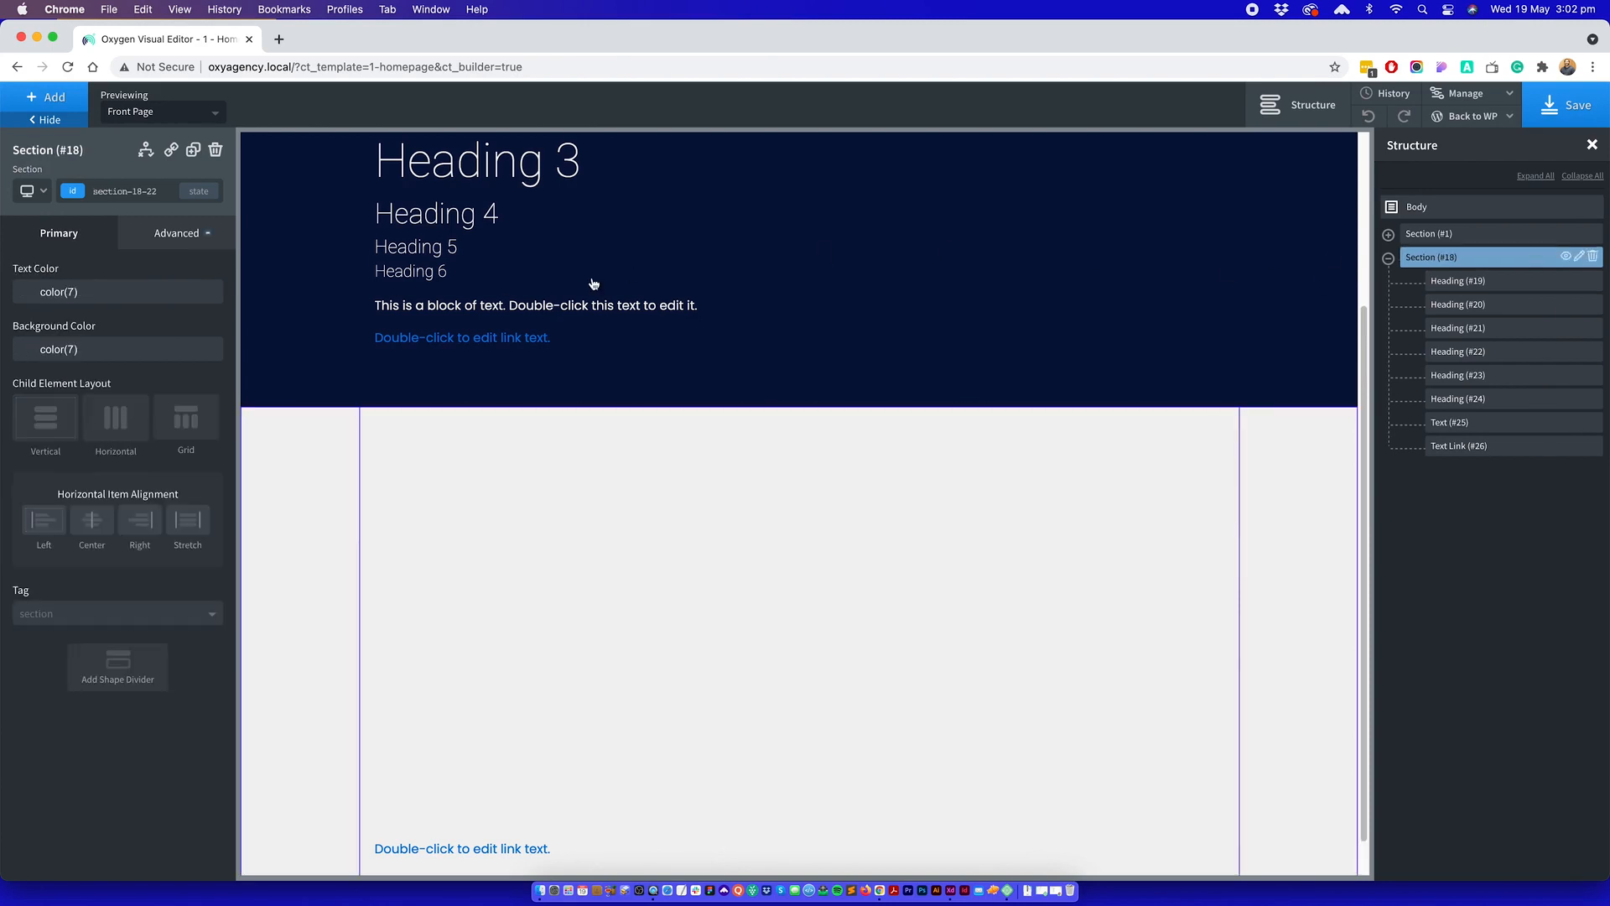
click(24, 292)
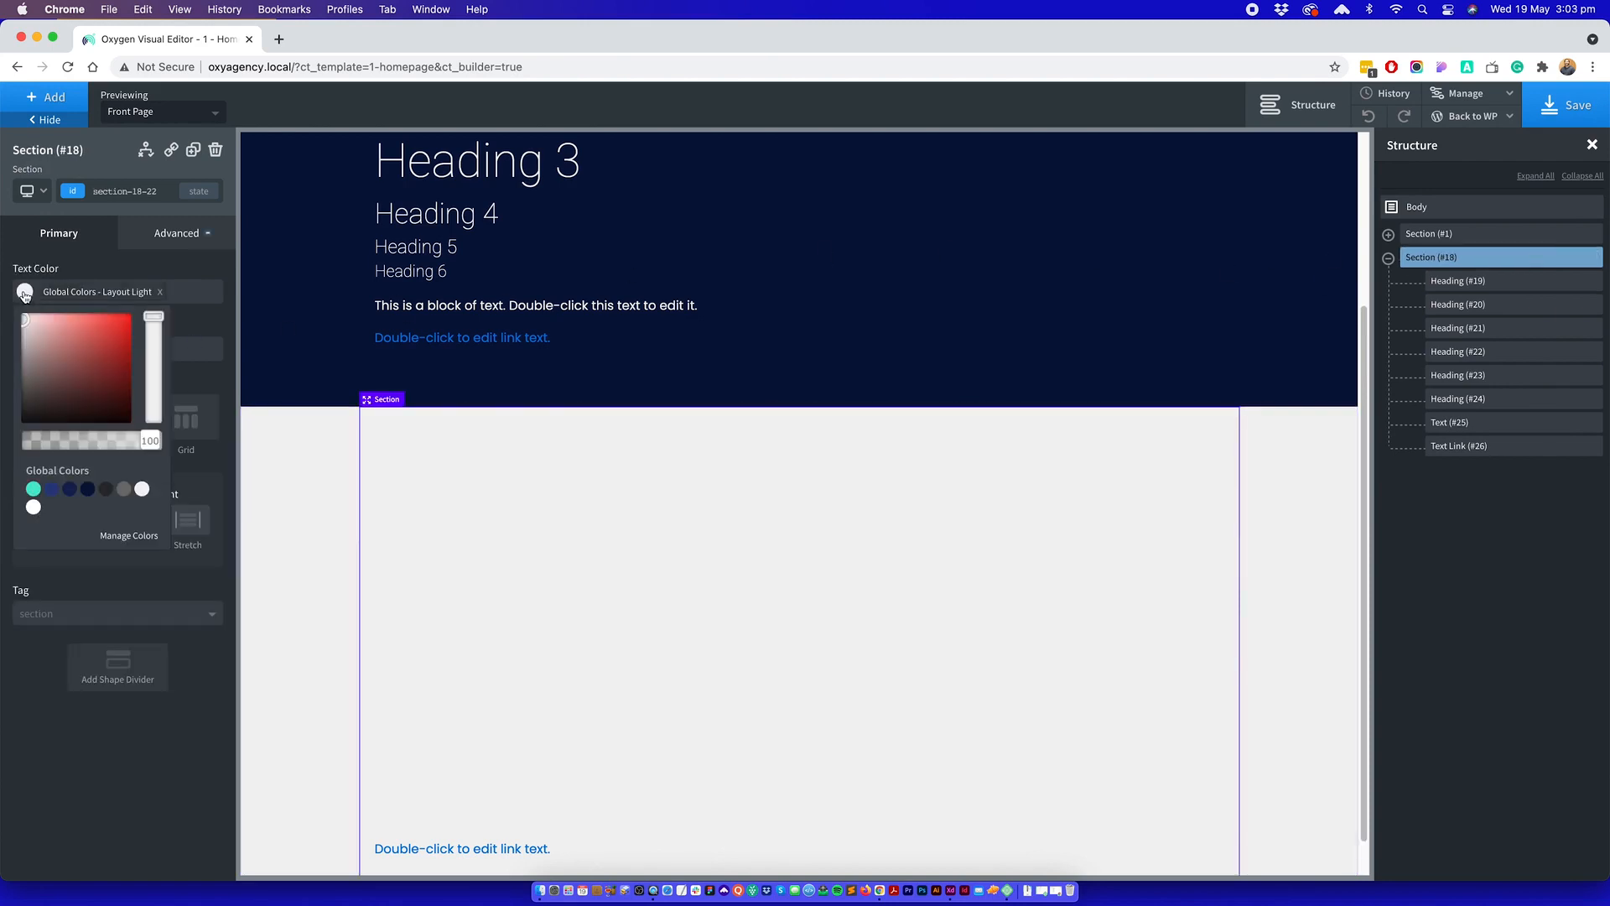
click(52, 489)
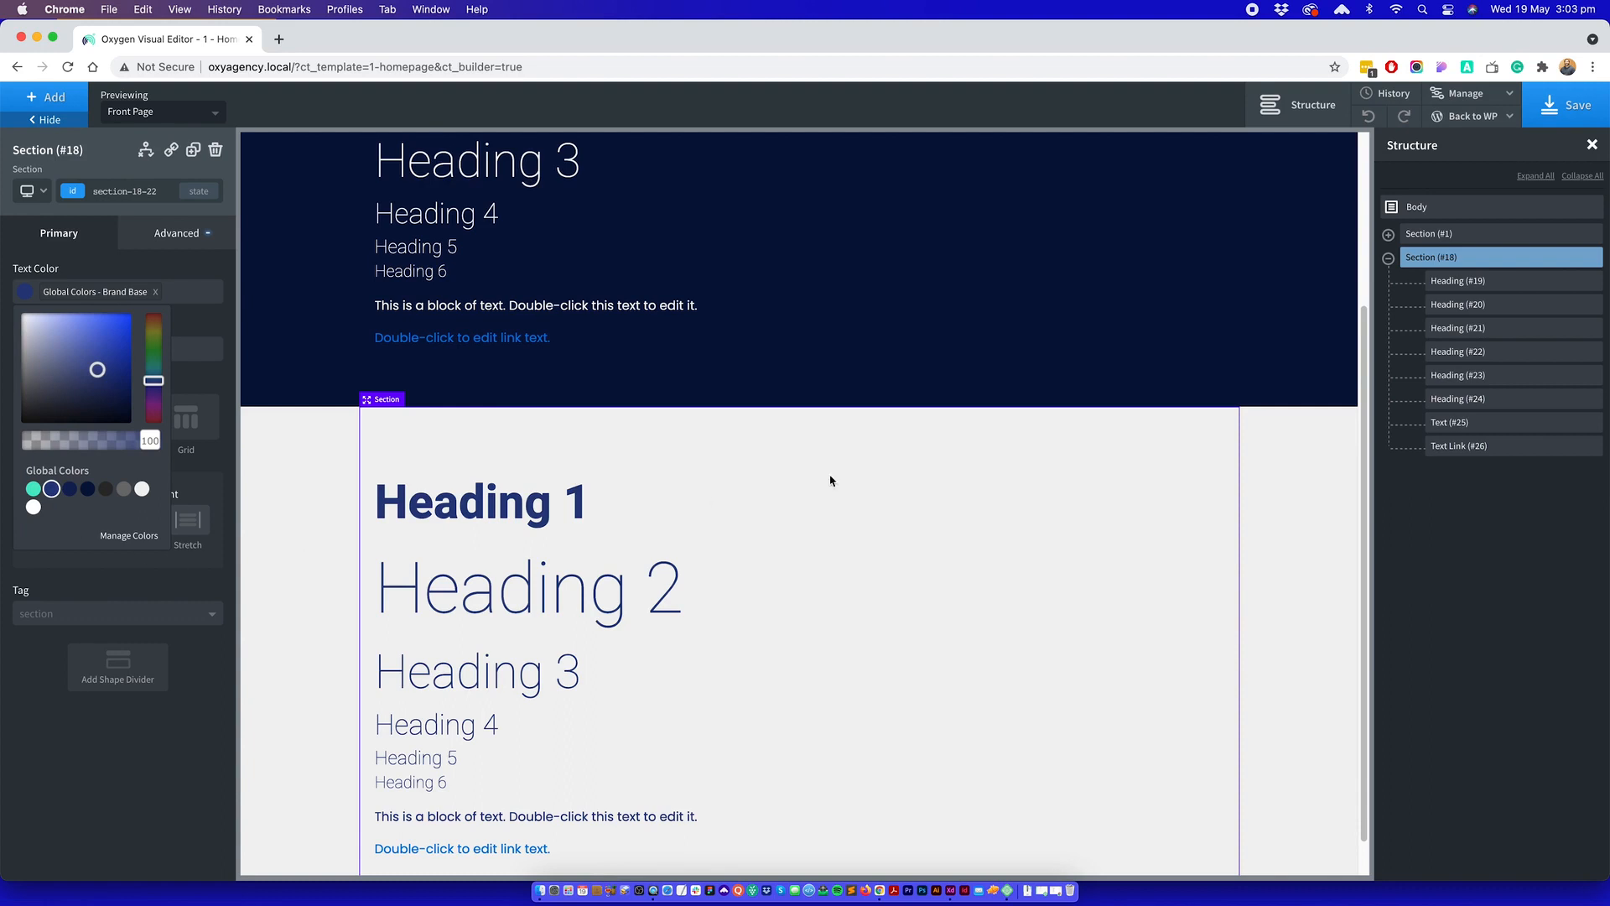
- Set the text color of Heading 2 in the dark section to the Brand Highlight global color
scroll(1351, 541, up, 3)
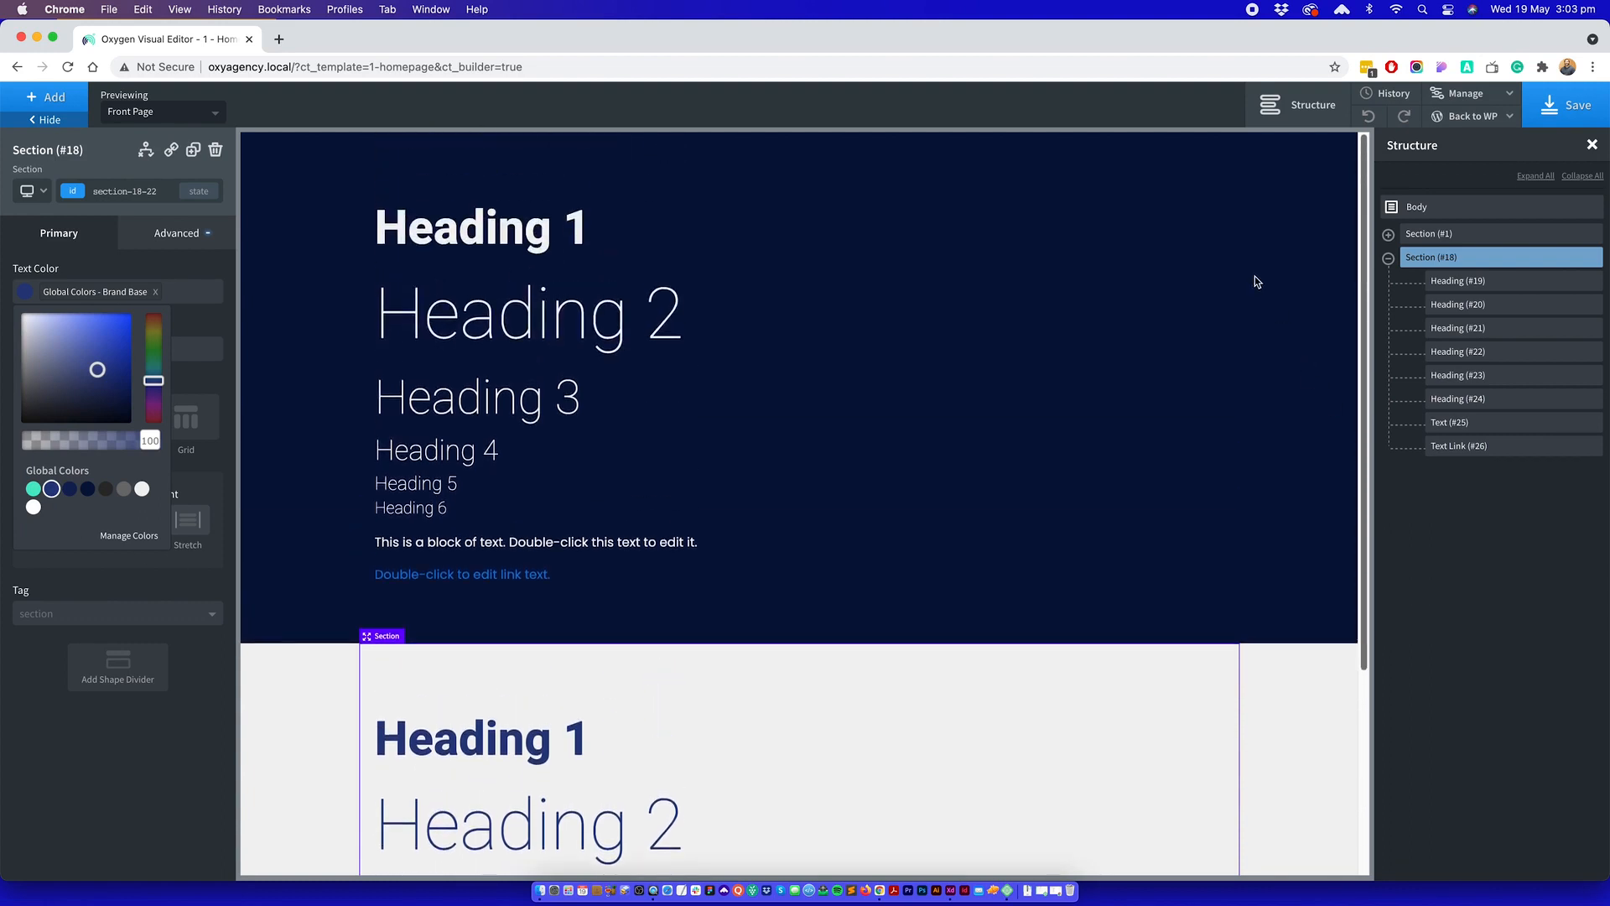
scroll(1157, 373, down, 1)
scroll(1099, 394, up, 1)
click(536, 315)
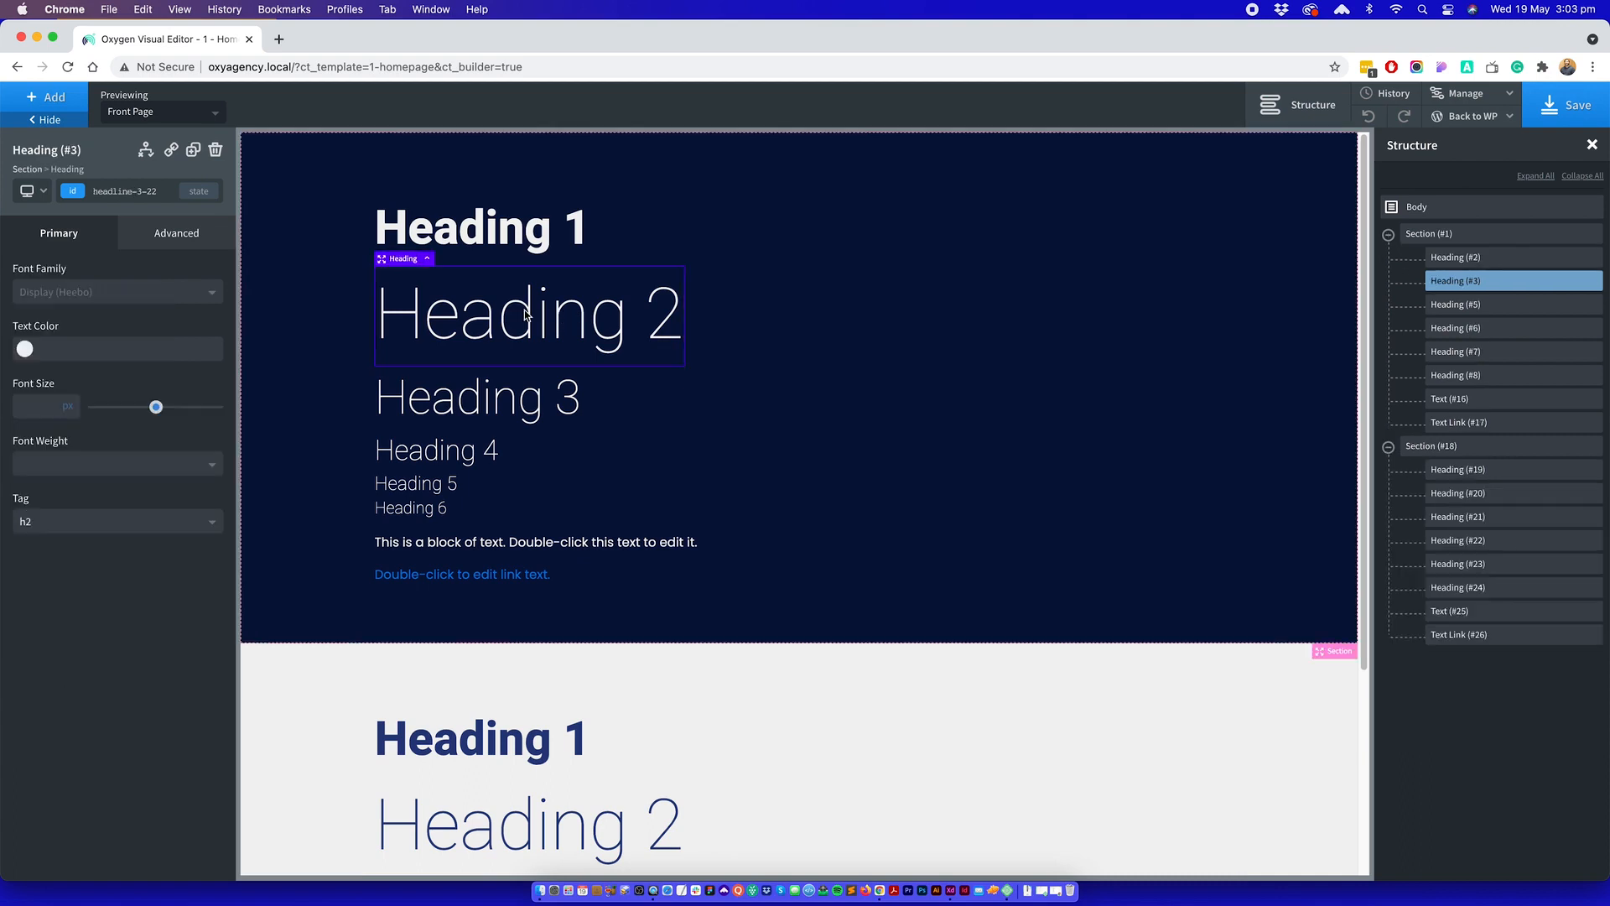
click(26, 350)
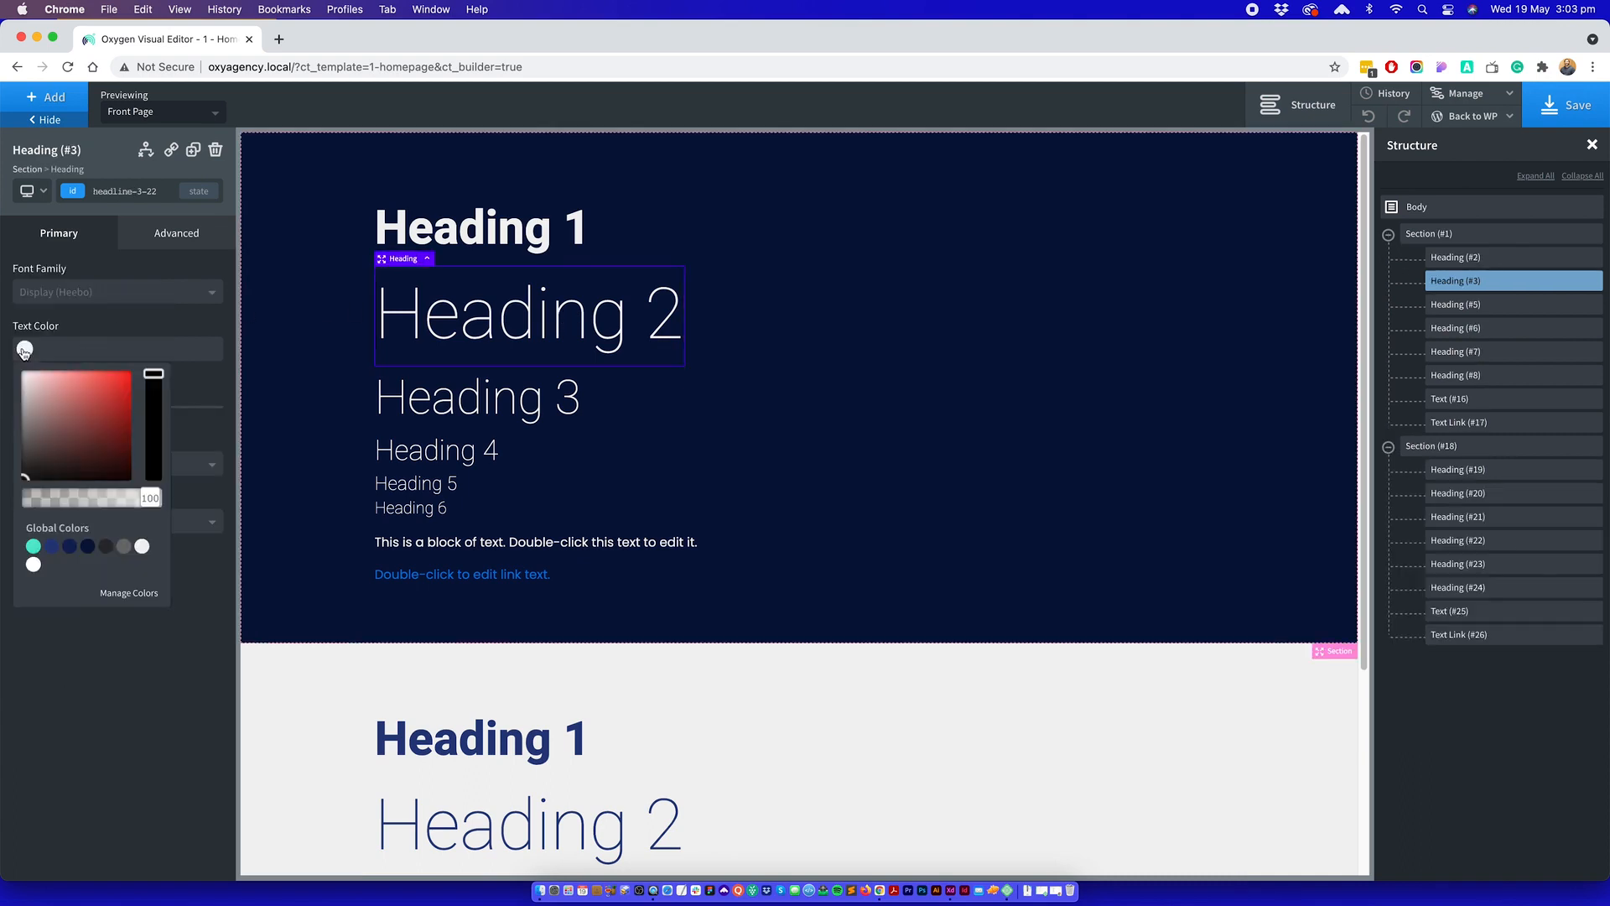
click(34, 548)
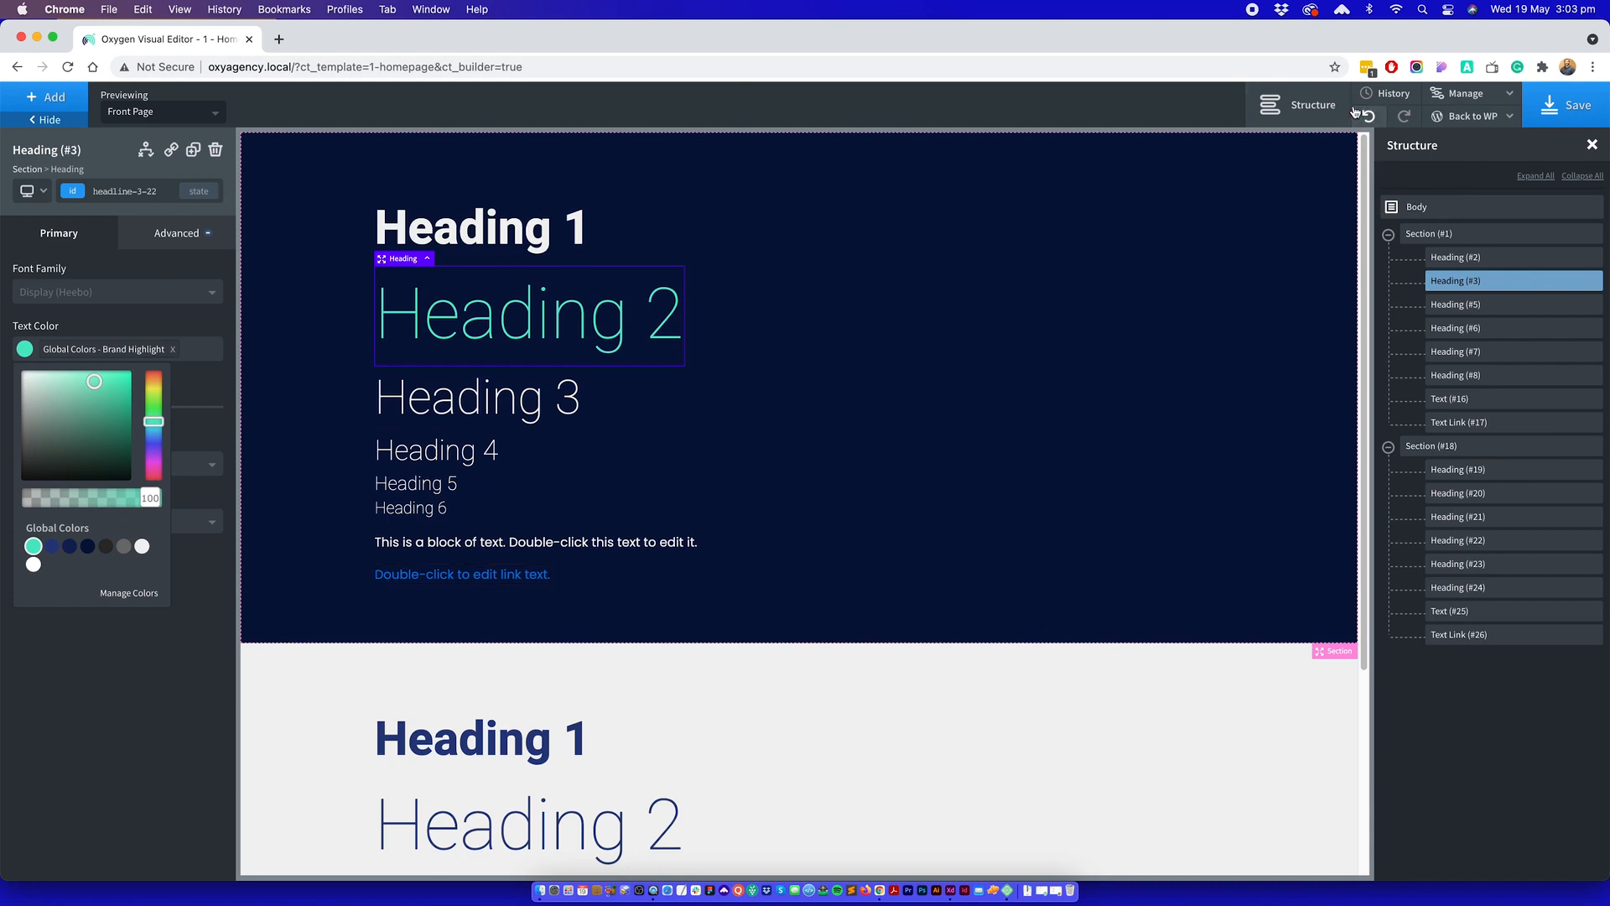
- Check the font size, weight, line height and color in the global body text styles
click(1458, 99)
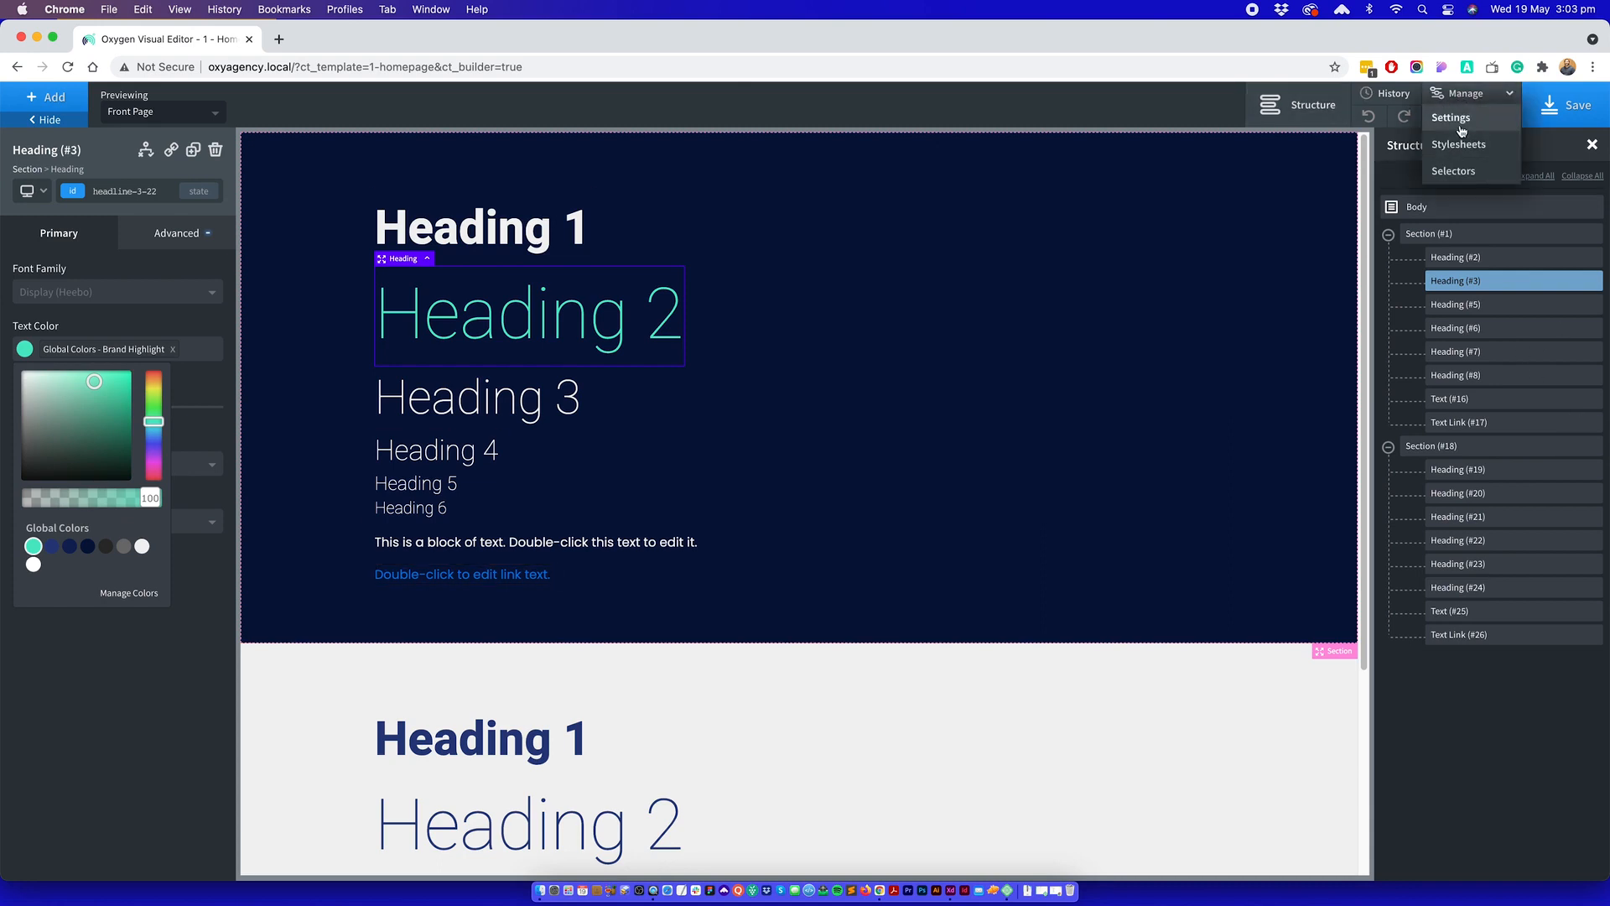
click(1451, 118)
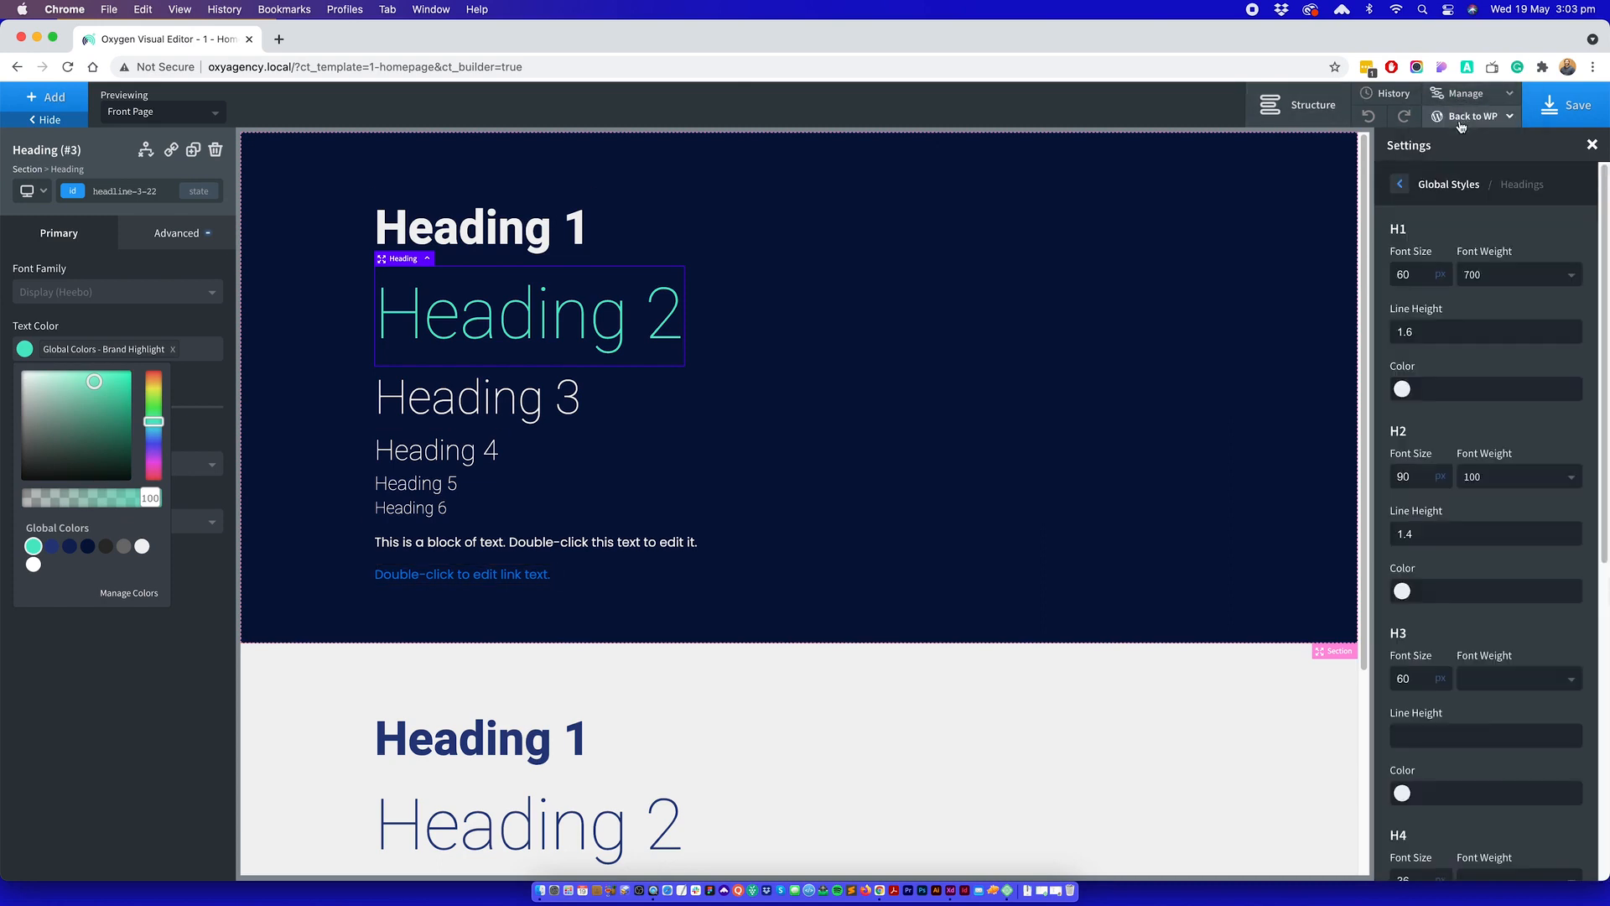
click(1399, 186)
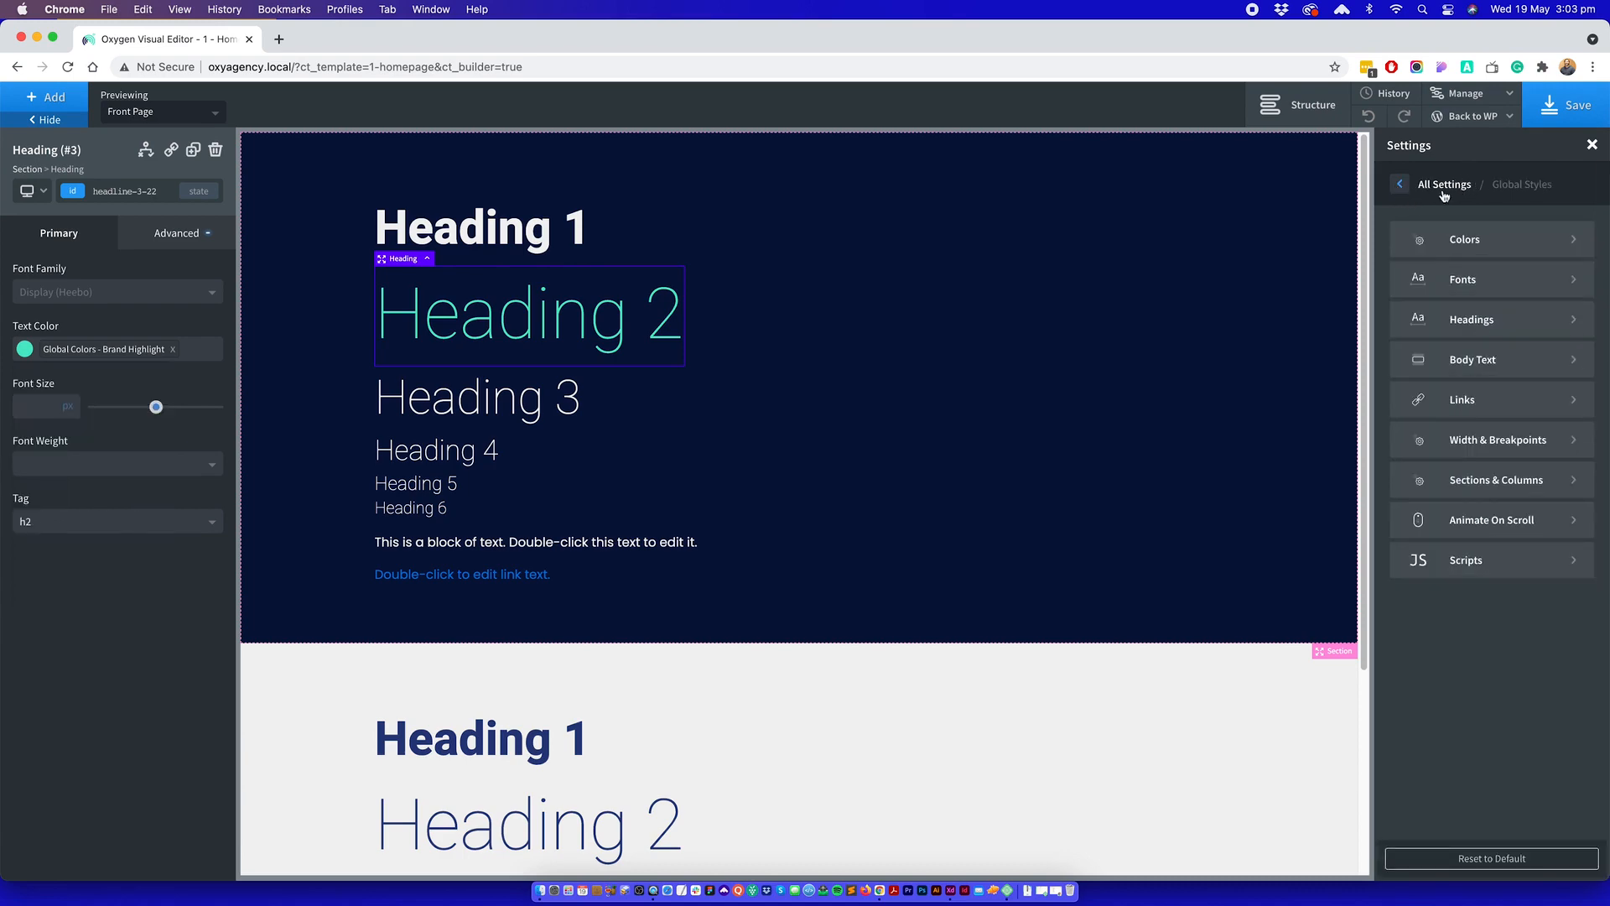
click(1563, 117)
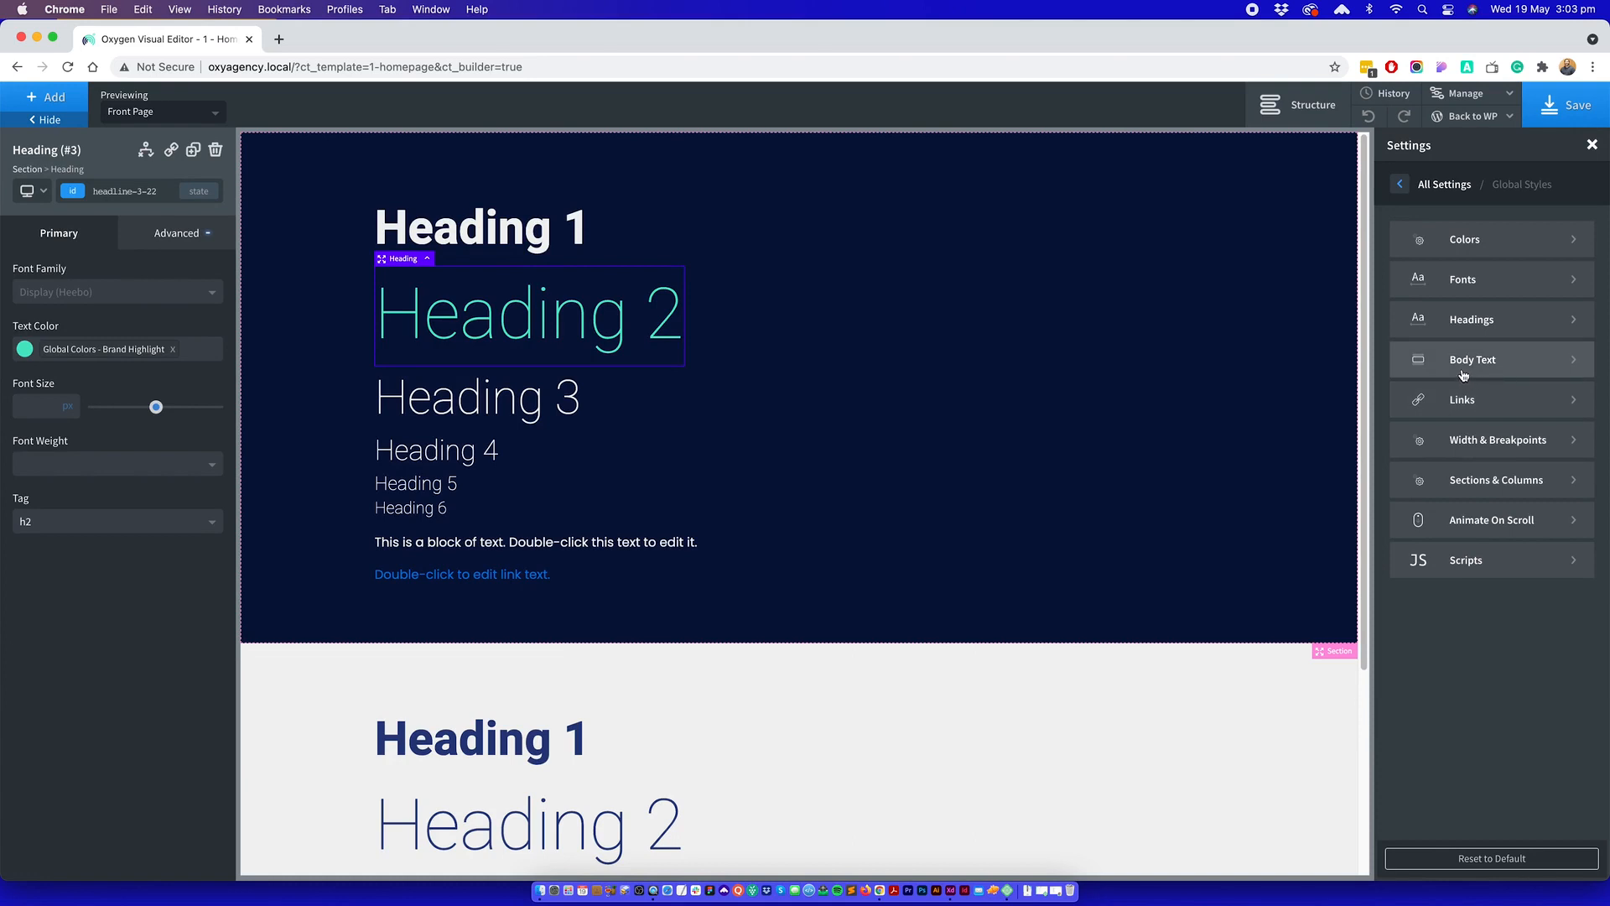
click(1462, 373)
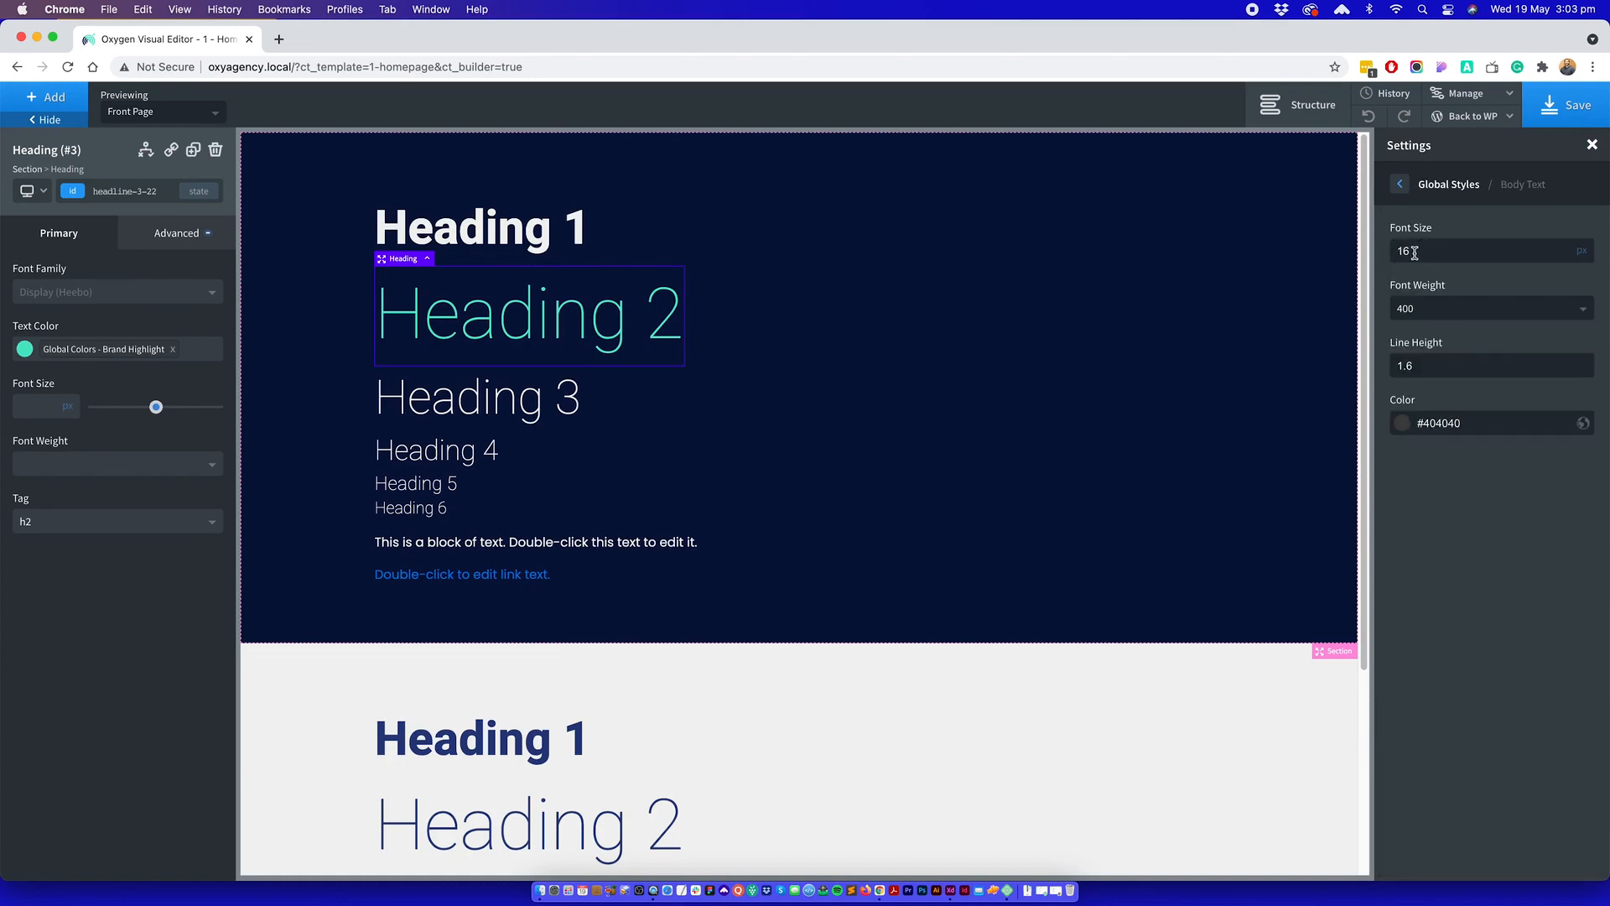
click(1399, 424)
click(1405, 184)
click(1400, 184)
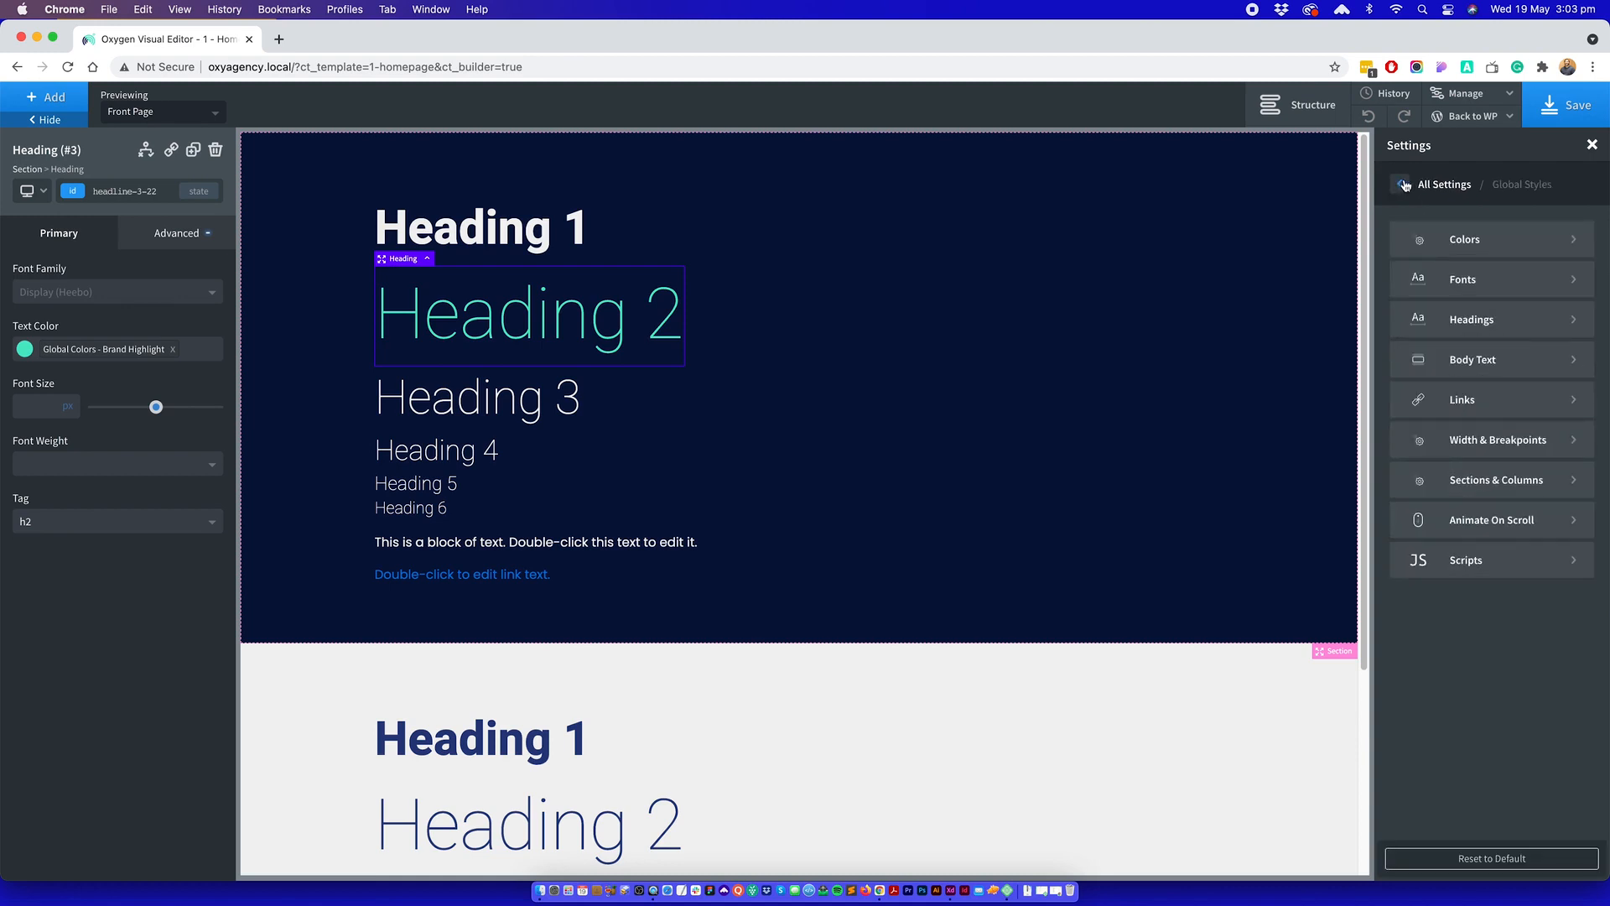
- Set the normal color of all links in the global styles to Brand Highlight and return to the link types
click(1461, 402)
click(1454, 245)
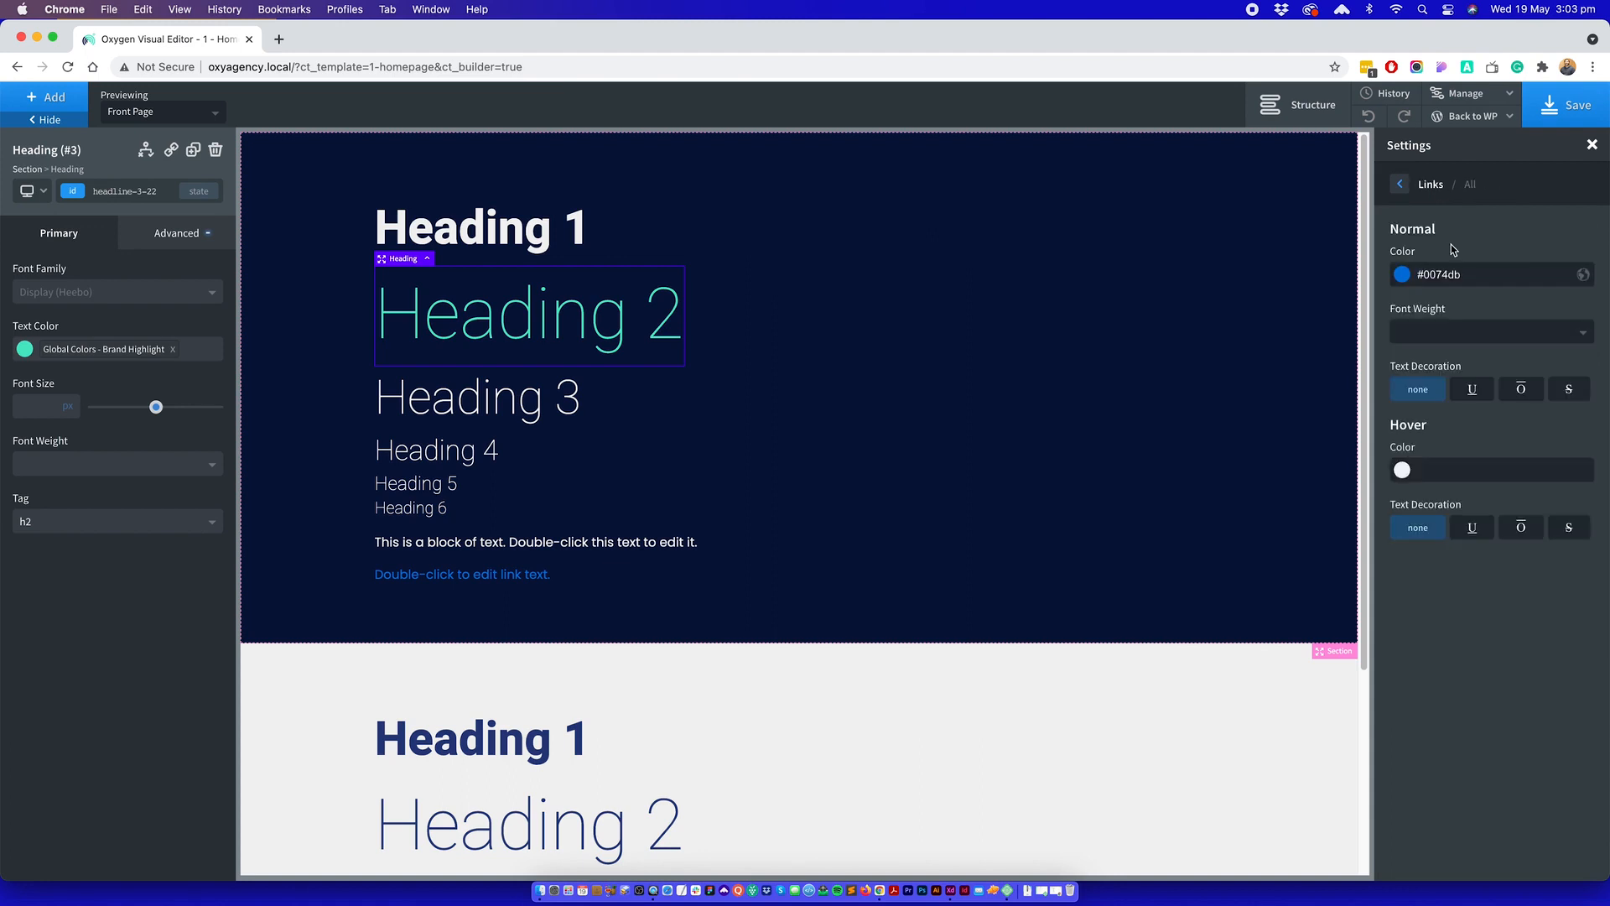
click(1403, 278)
click(1411, 472)
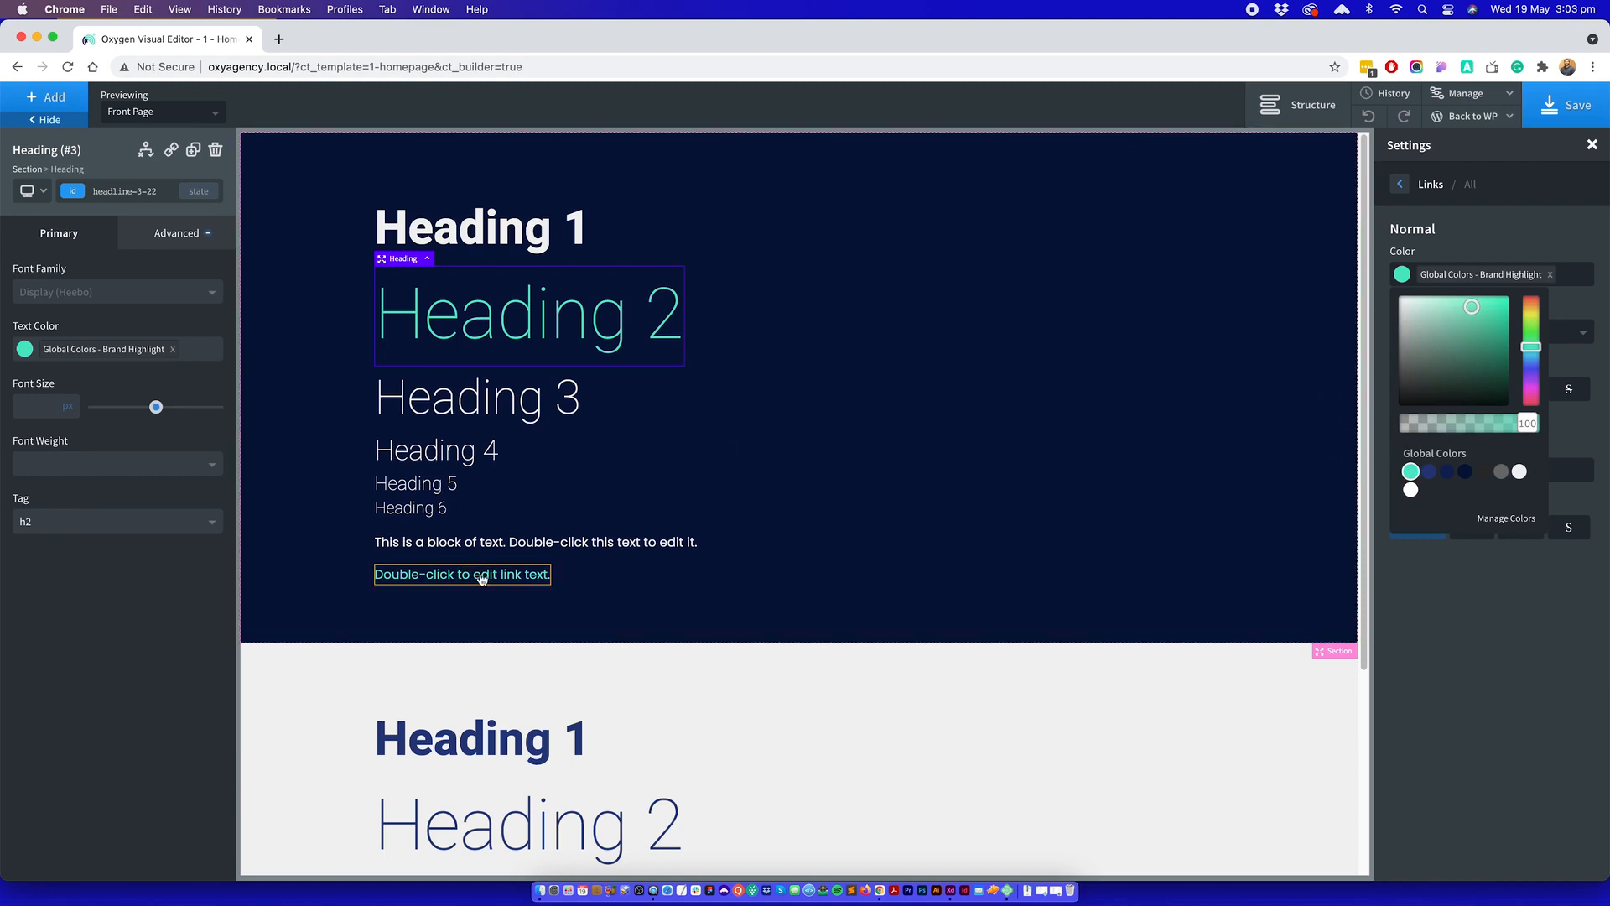
click(1450, 579)
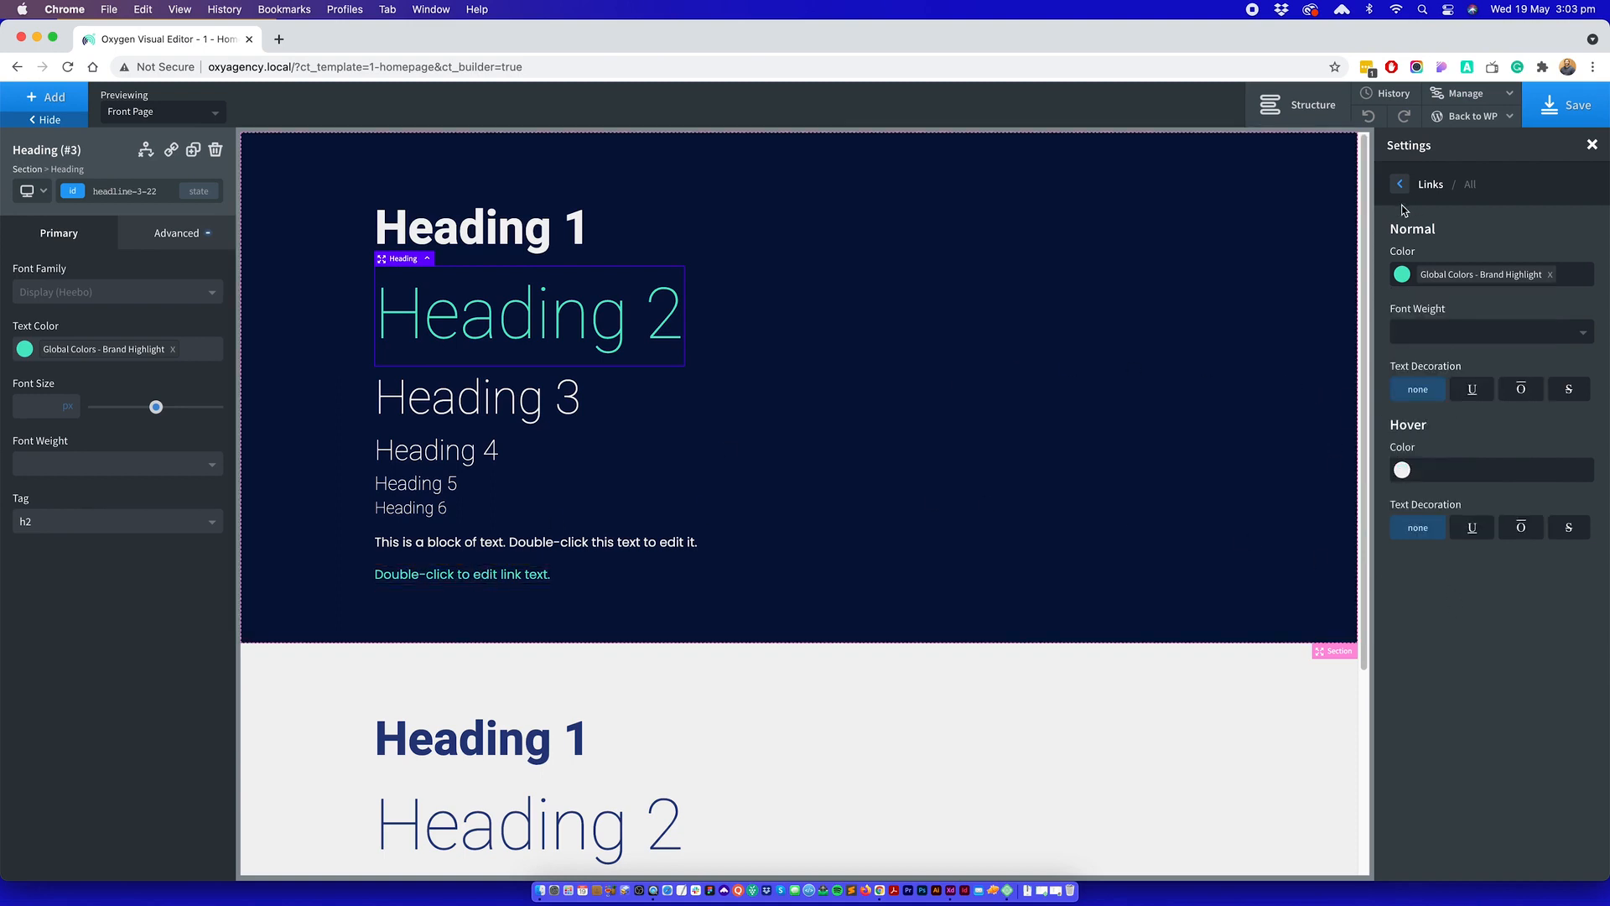
click(1399, 186)
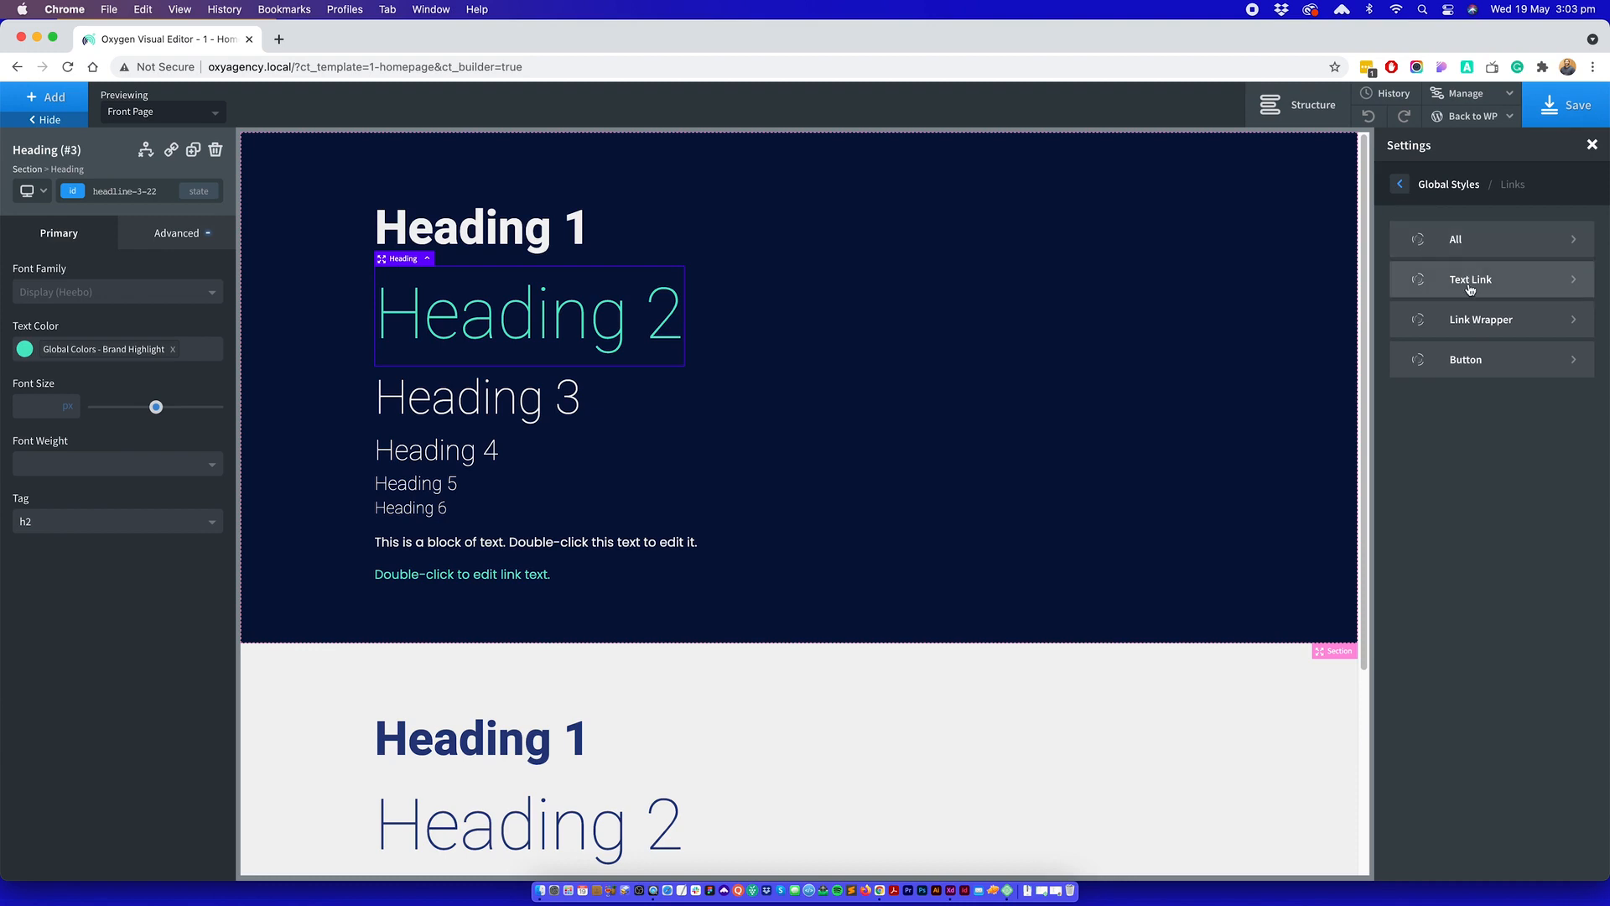
- Check the global link style options for text links and link wrappers
click(1468, 283)
click(1400, 186)
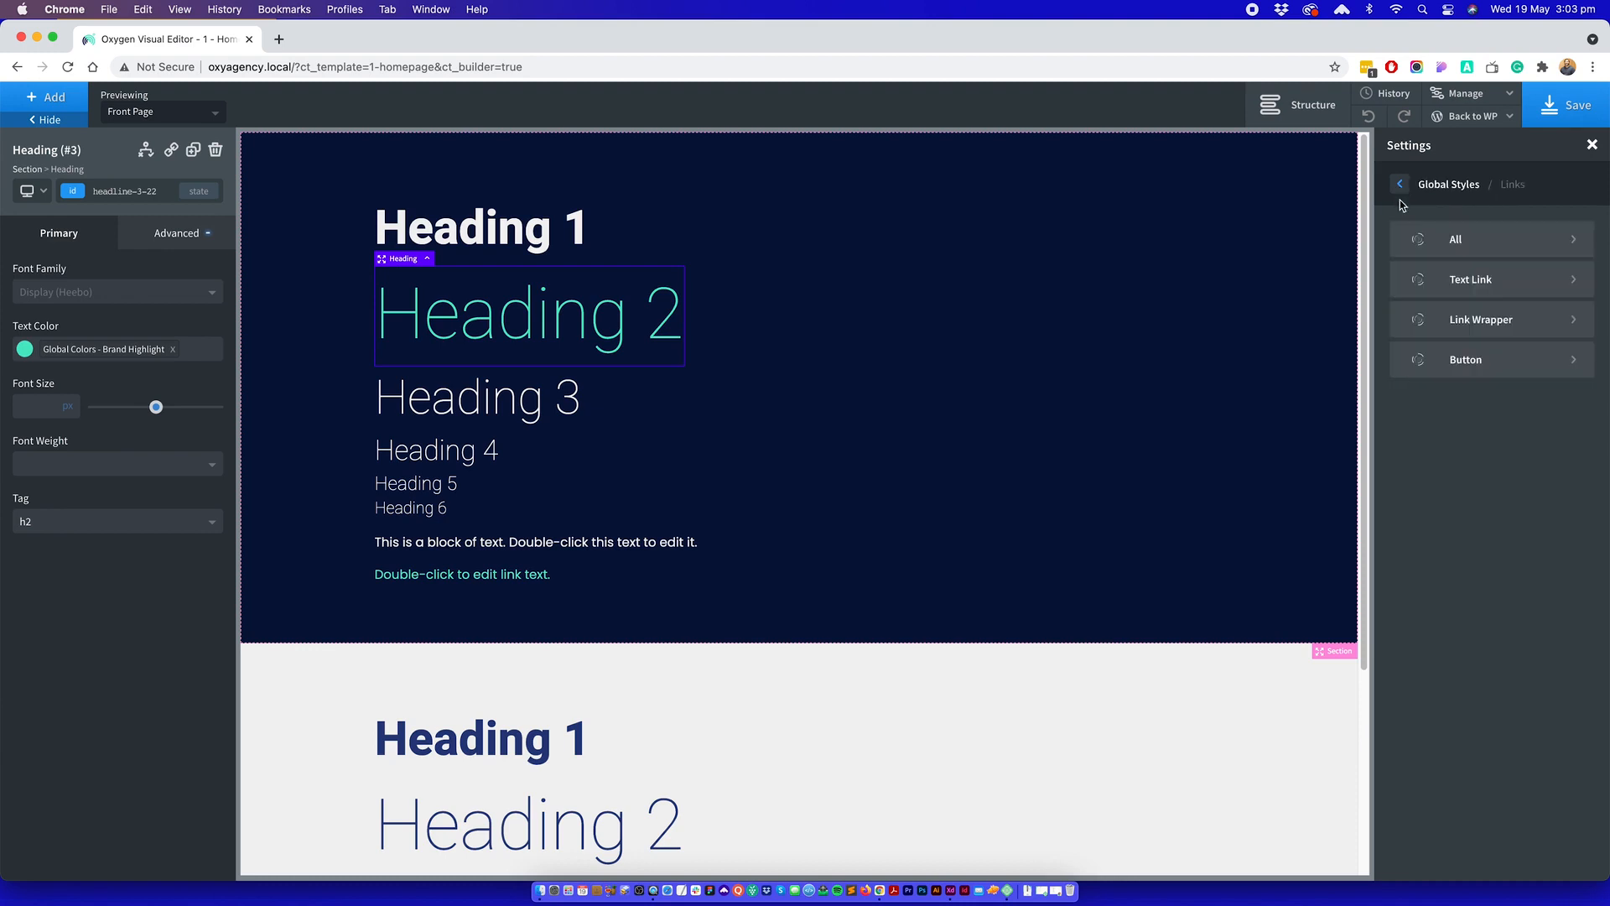
click(1463, 326)
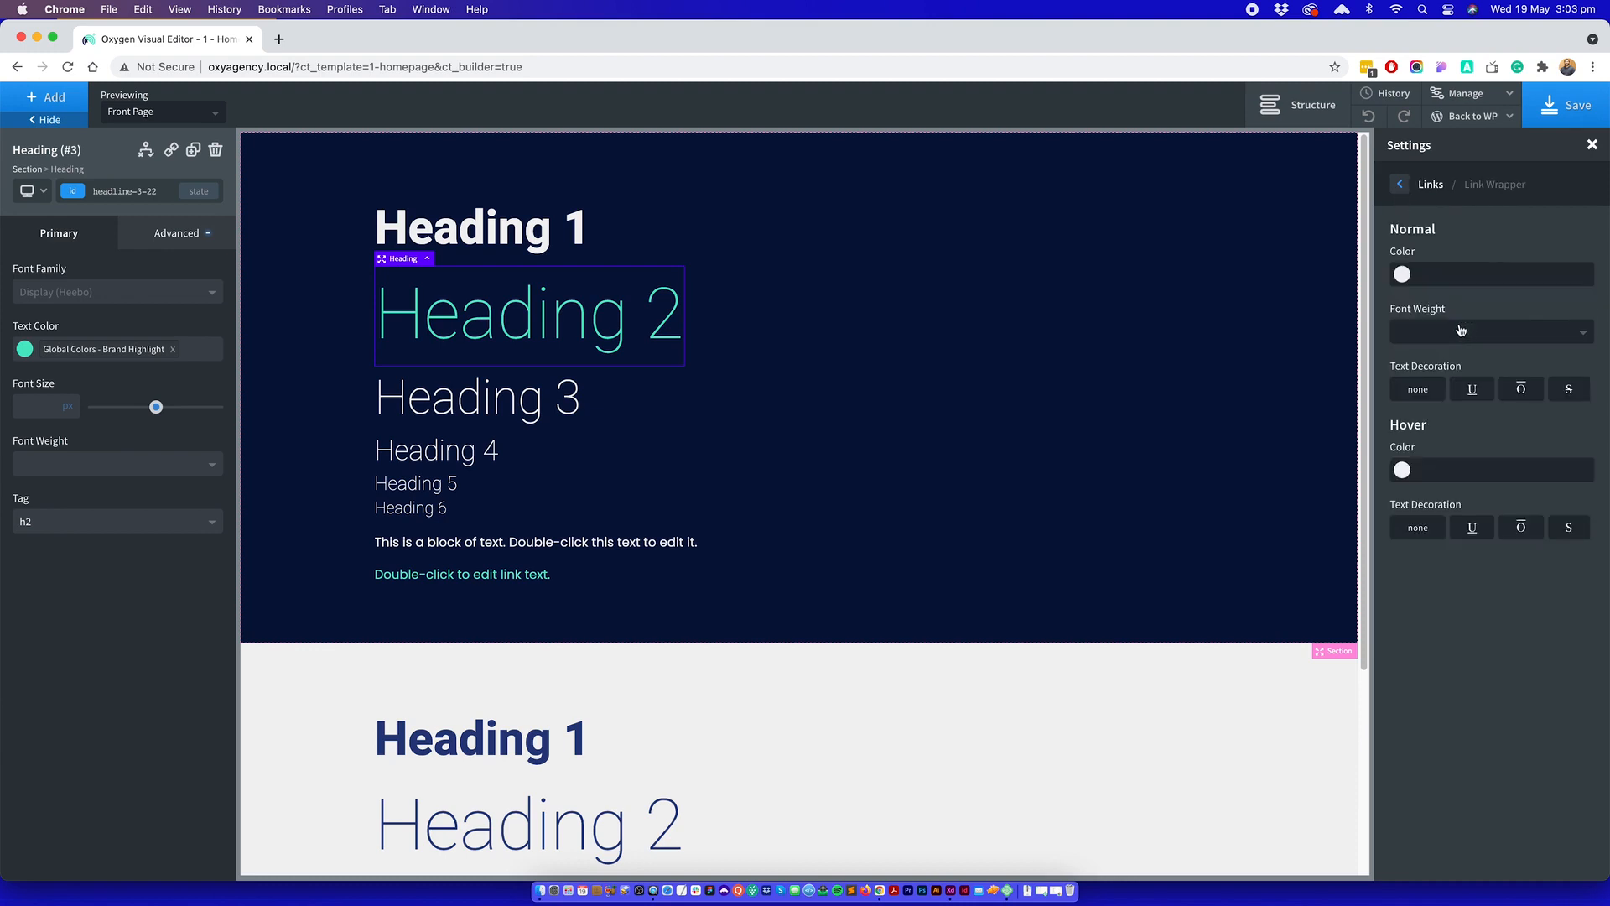
click(1400, 187)
- Clear the normal color in the global styles for all links and reapply the Brand Highlight global color
click(1457, 245)
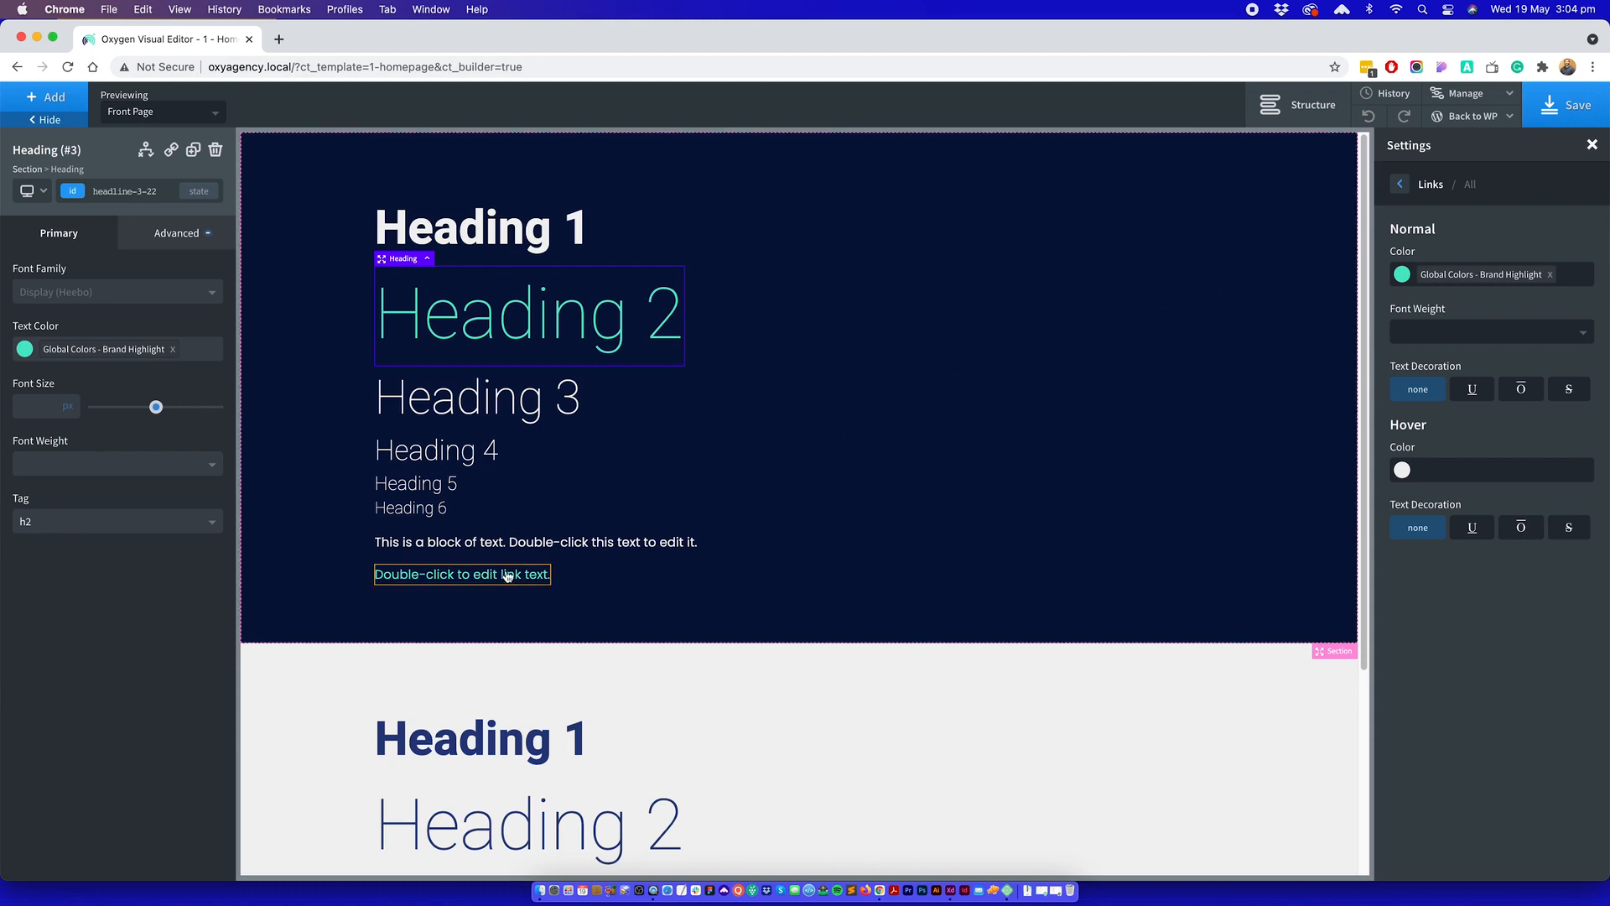
click(1550, 274)
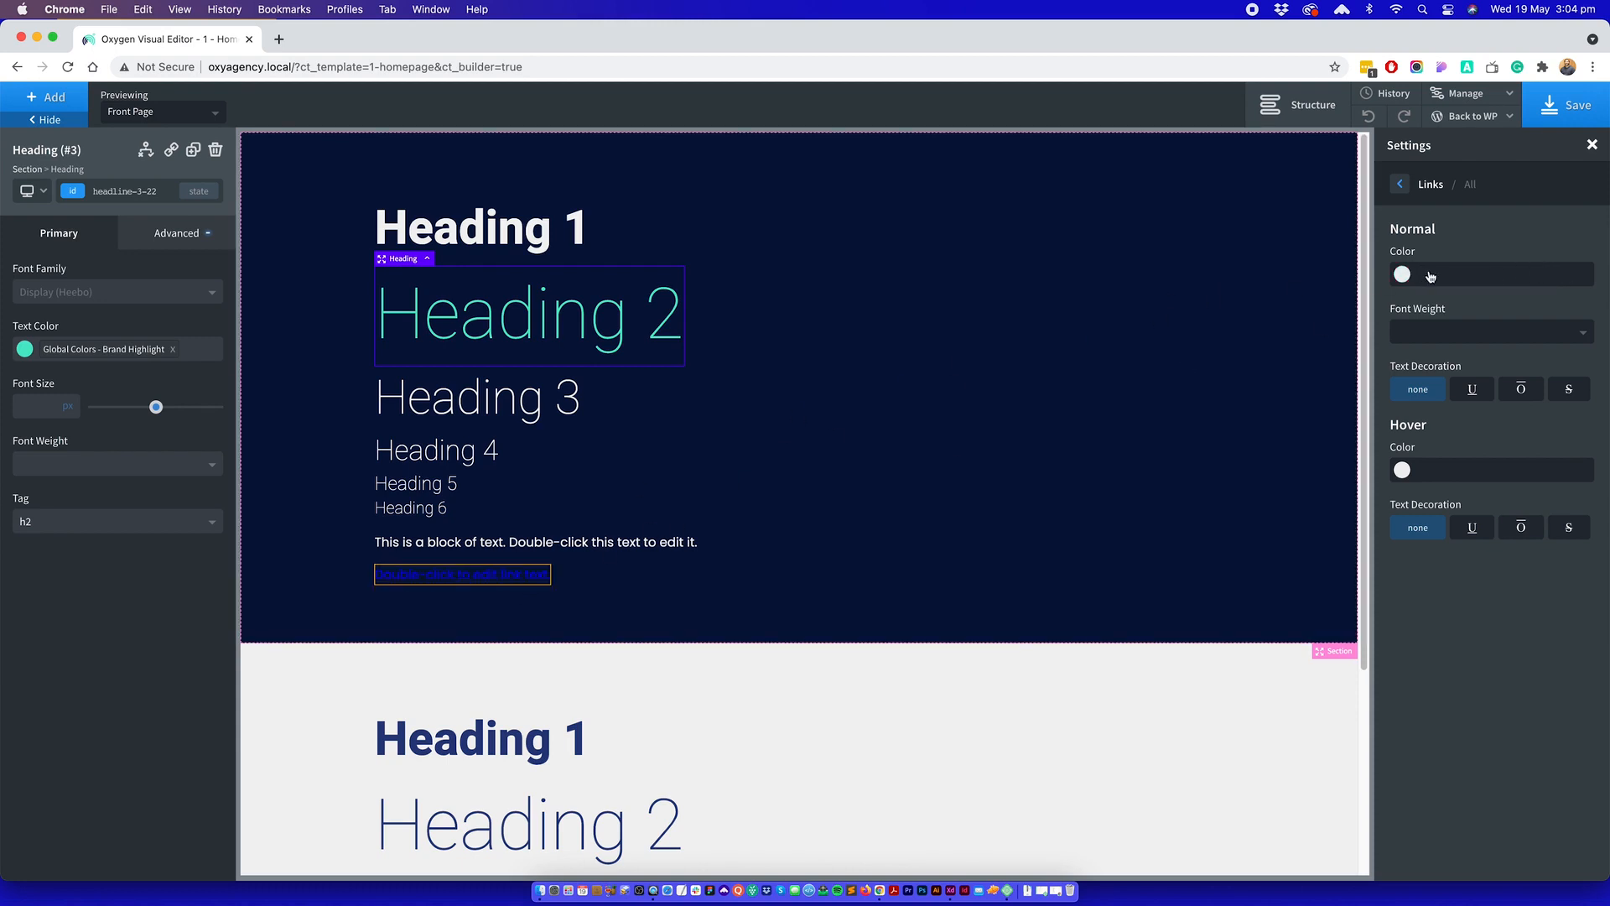
click(1402, 274)
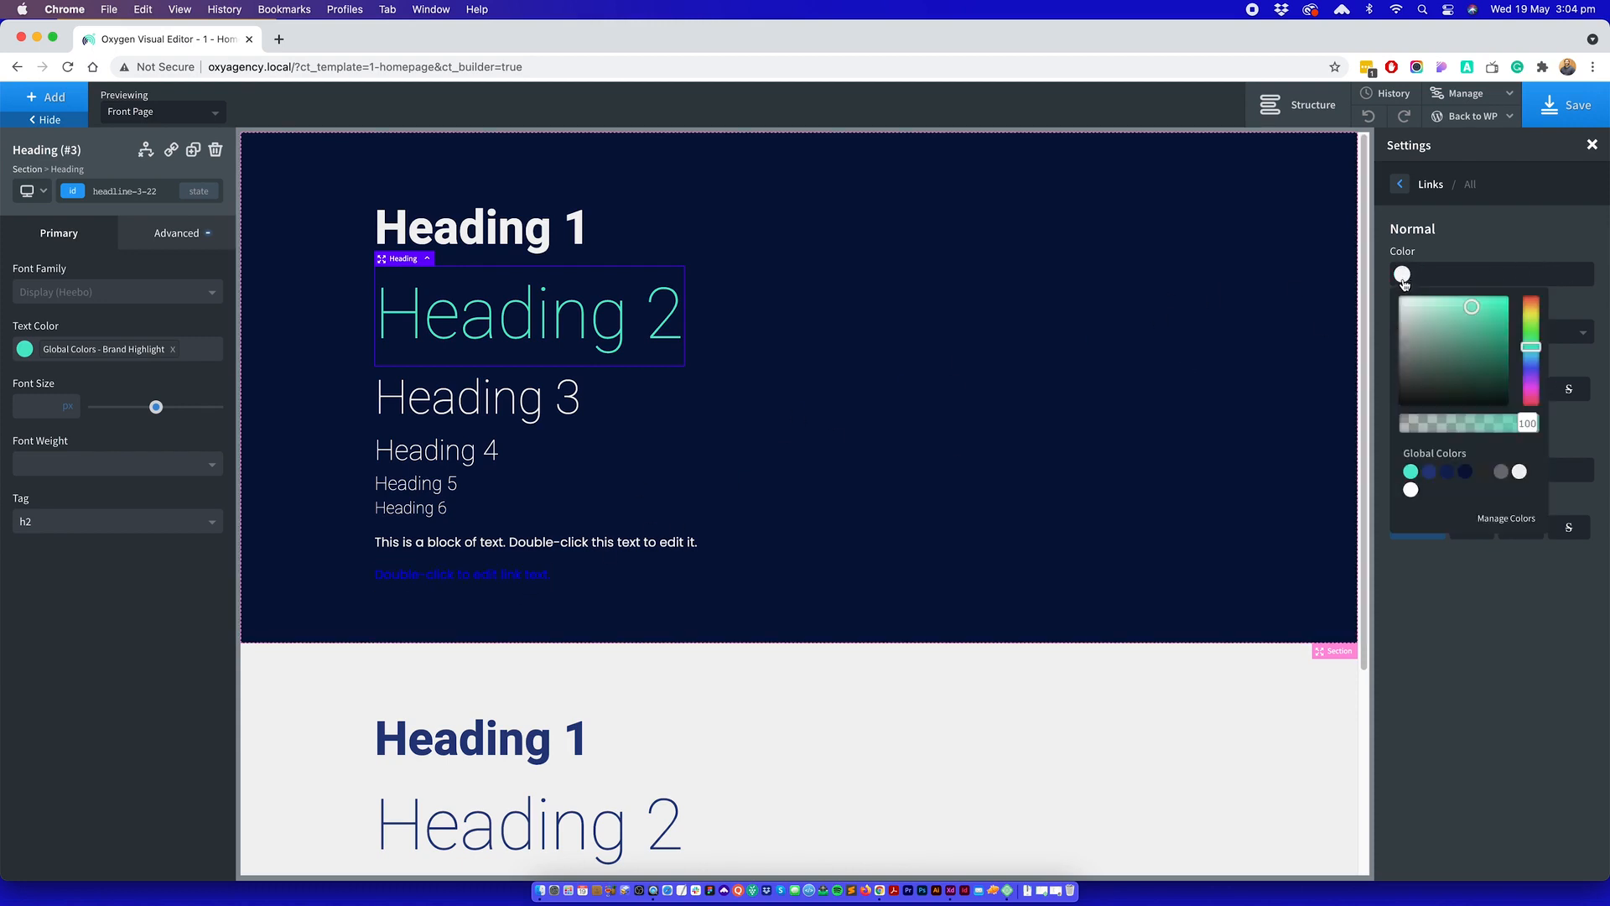
click(1411, 471)
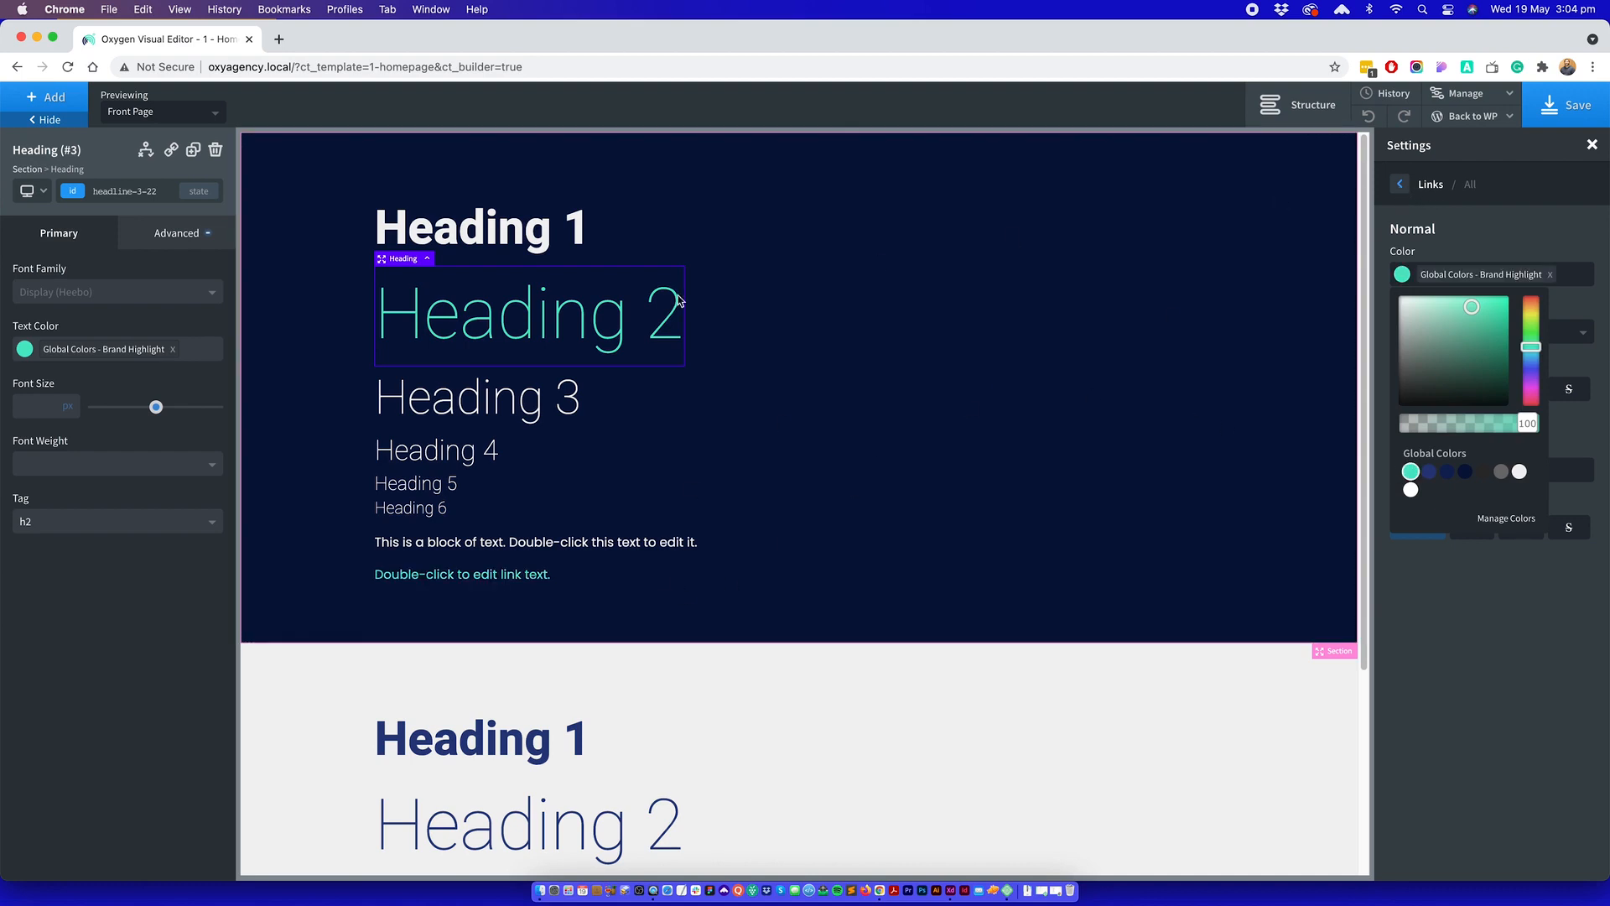
- Clear the text color of Heading 2 in the dark section and return to the global styles overview
click(173, 351)
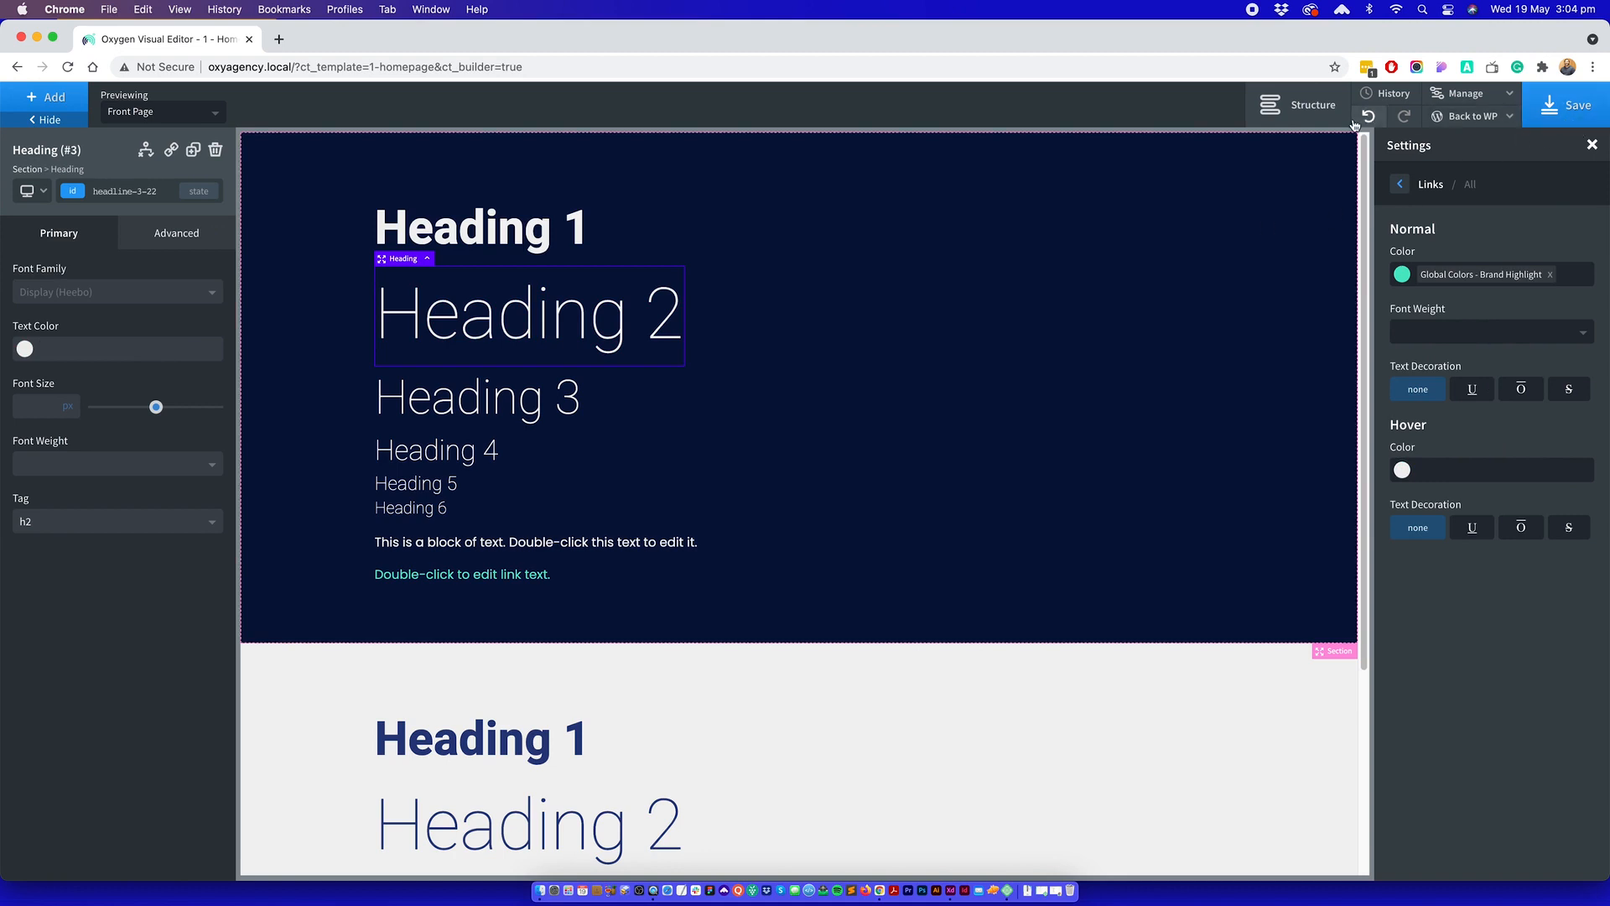
click(1400, 185)
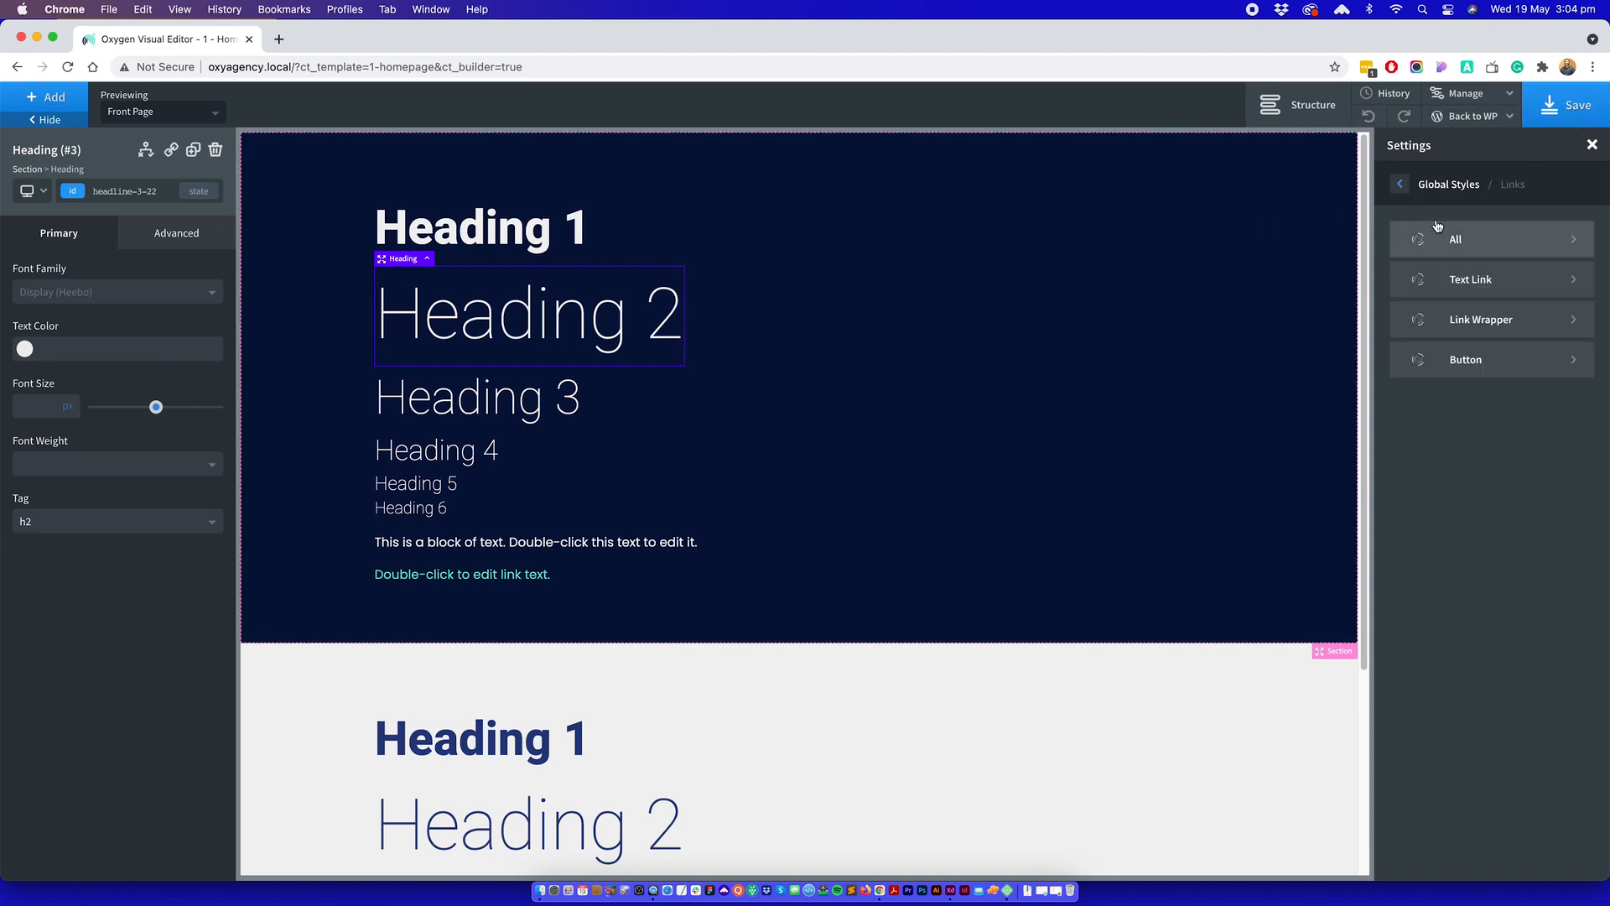
click(1400, 184)
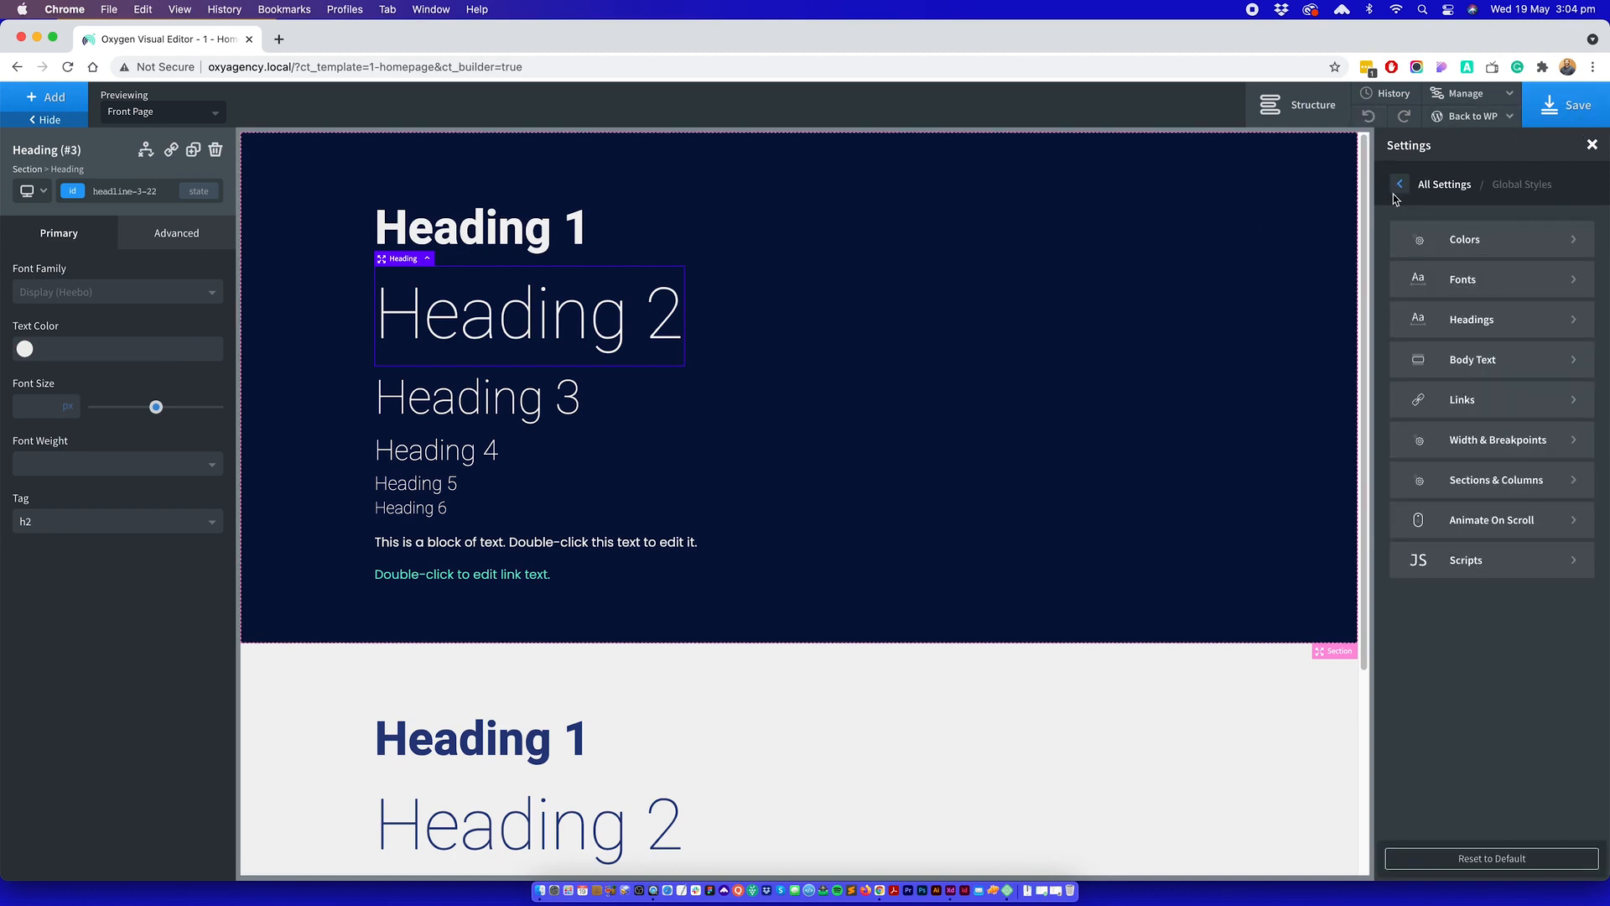
- Check the page width and the tablet, landscape and portrait breakpoints in the global styles
click(1474, 447)
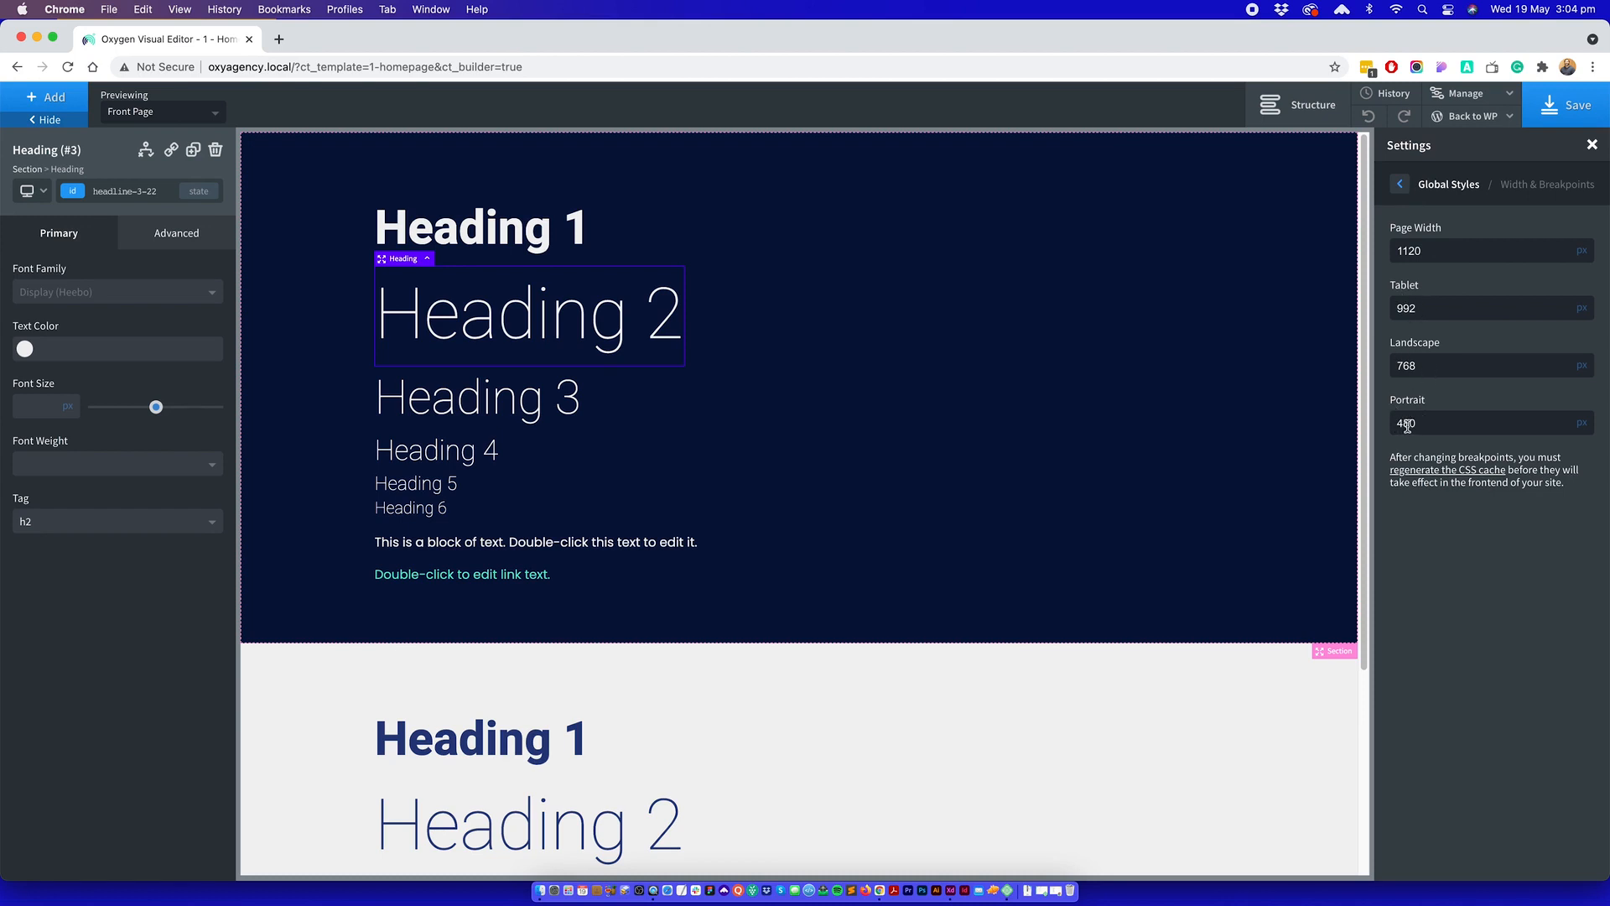
double_click(1423, 250)
click(1400, 186)
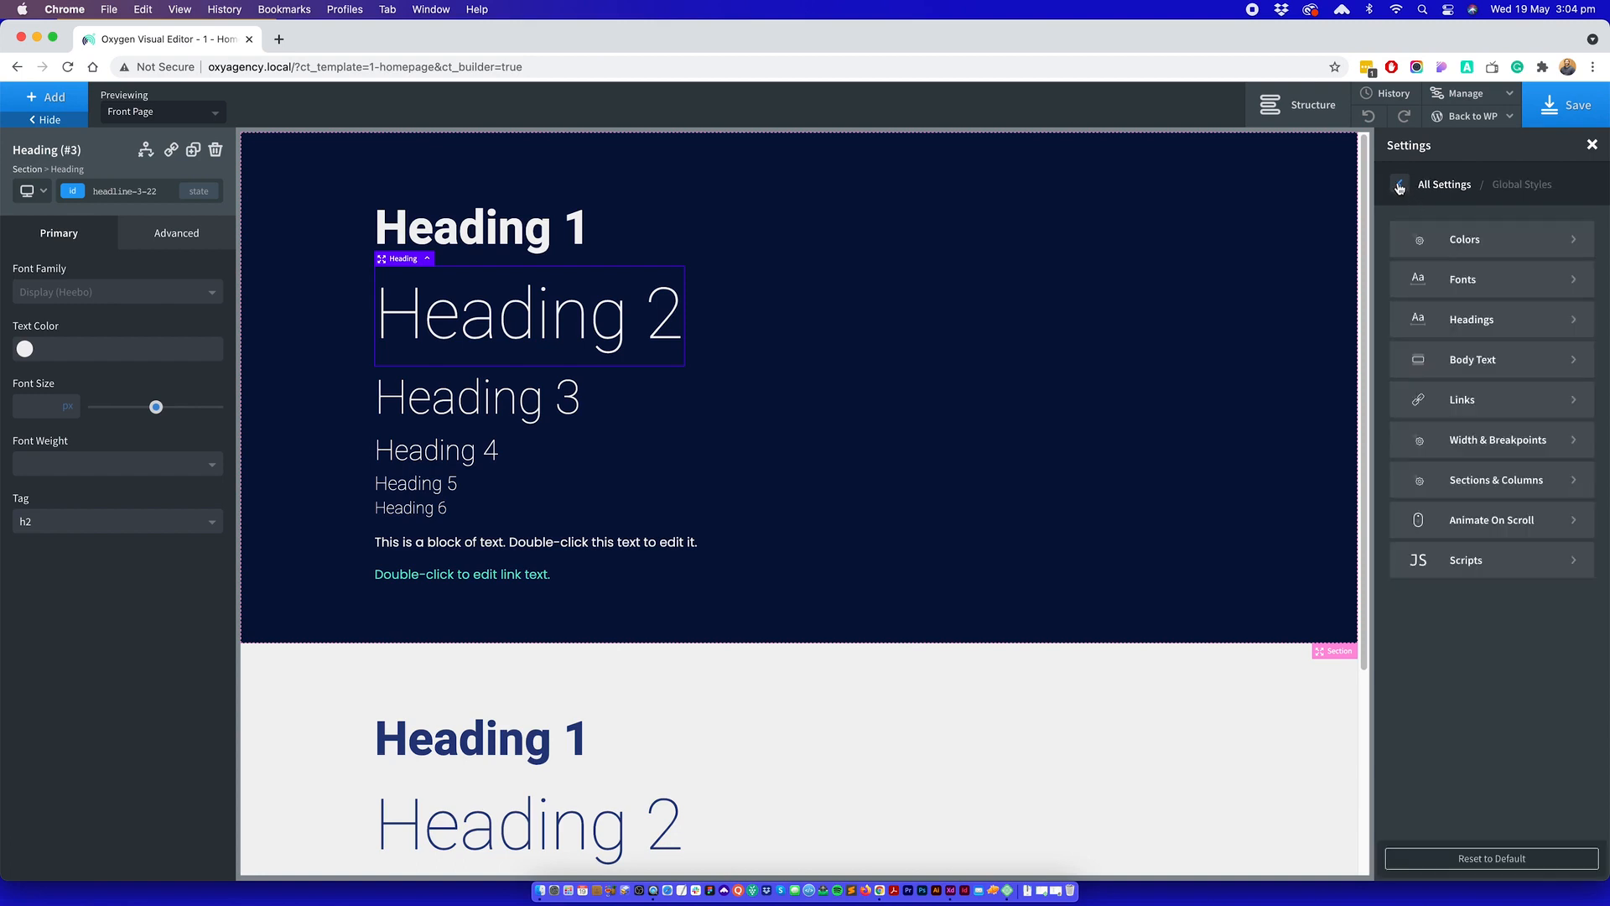
- Try a top section container padding of 50 and 150 px in the global styles, and restore it to 75 px
click(1479, 483)
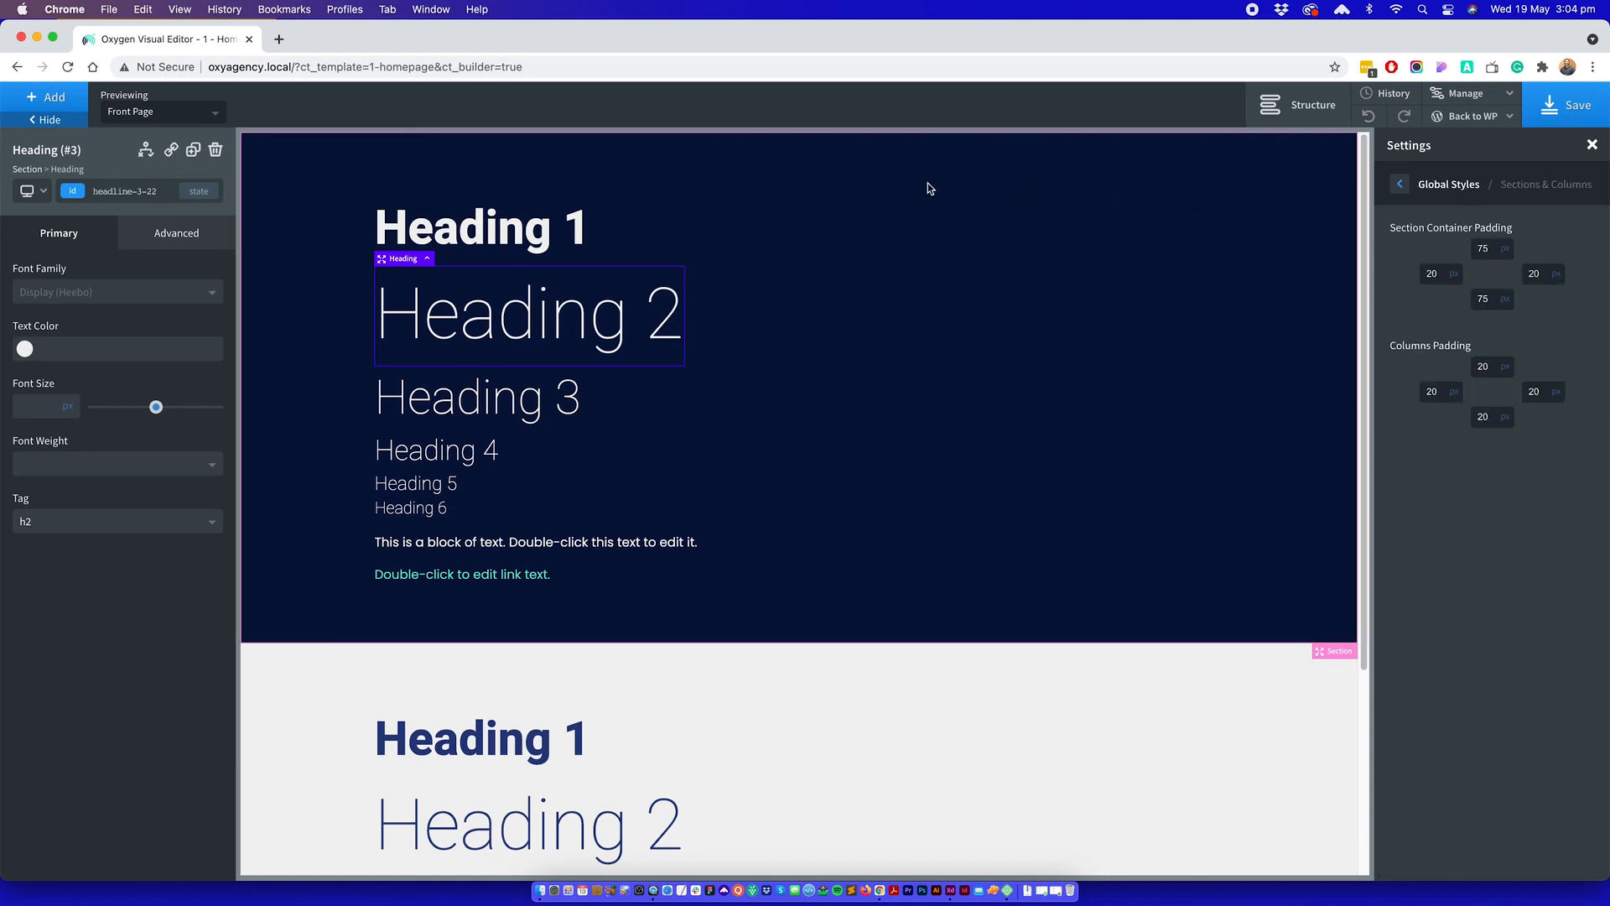
click(1482, 248)
text(50)
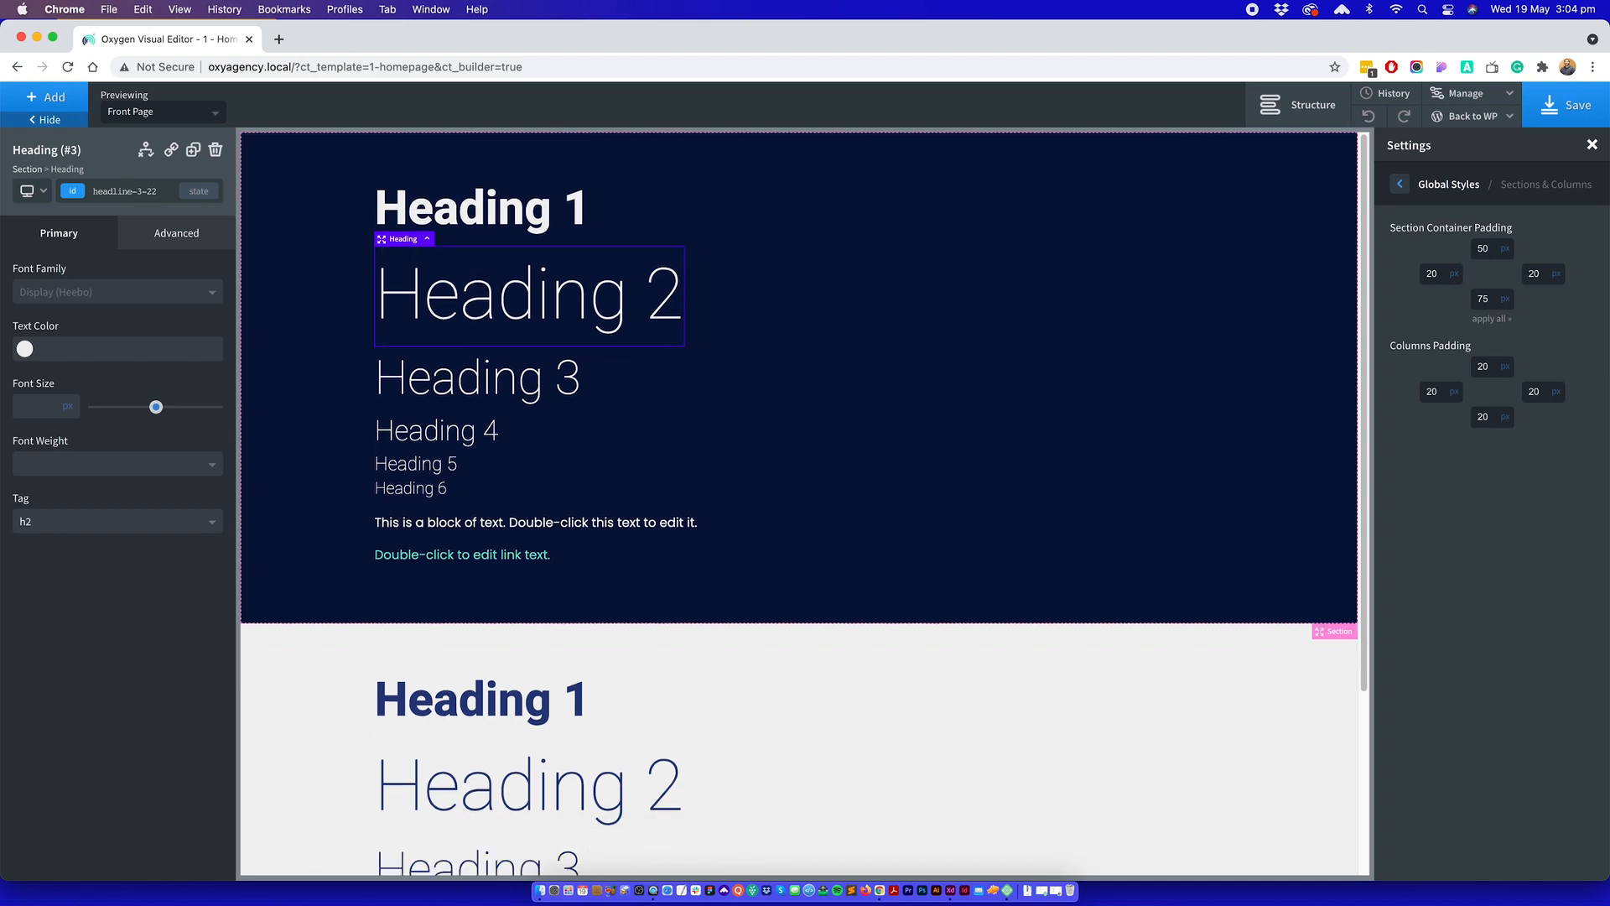
text(1)
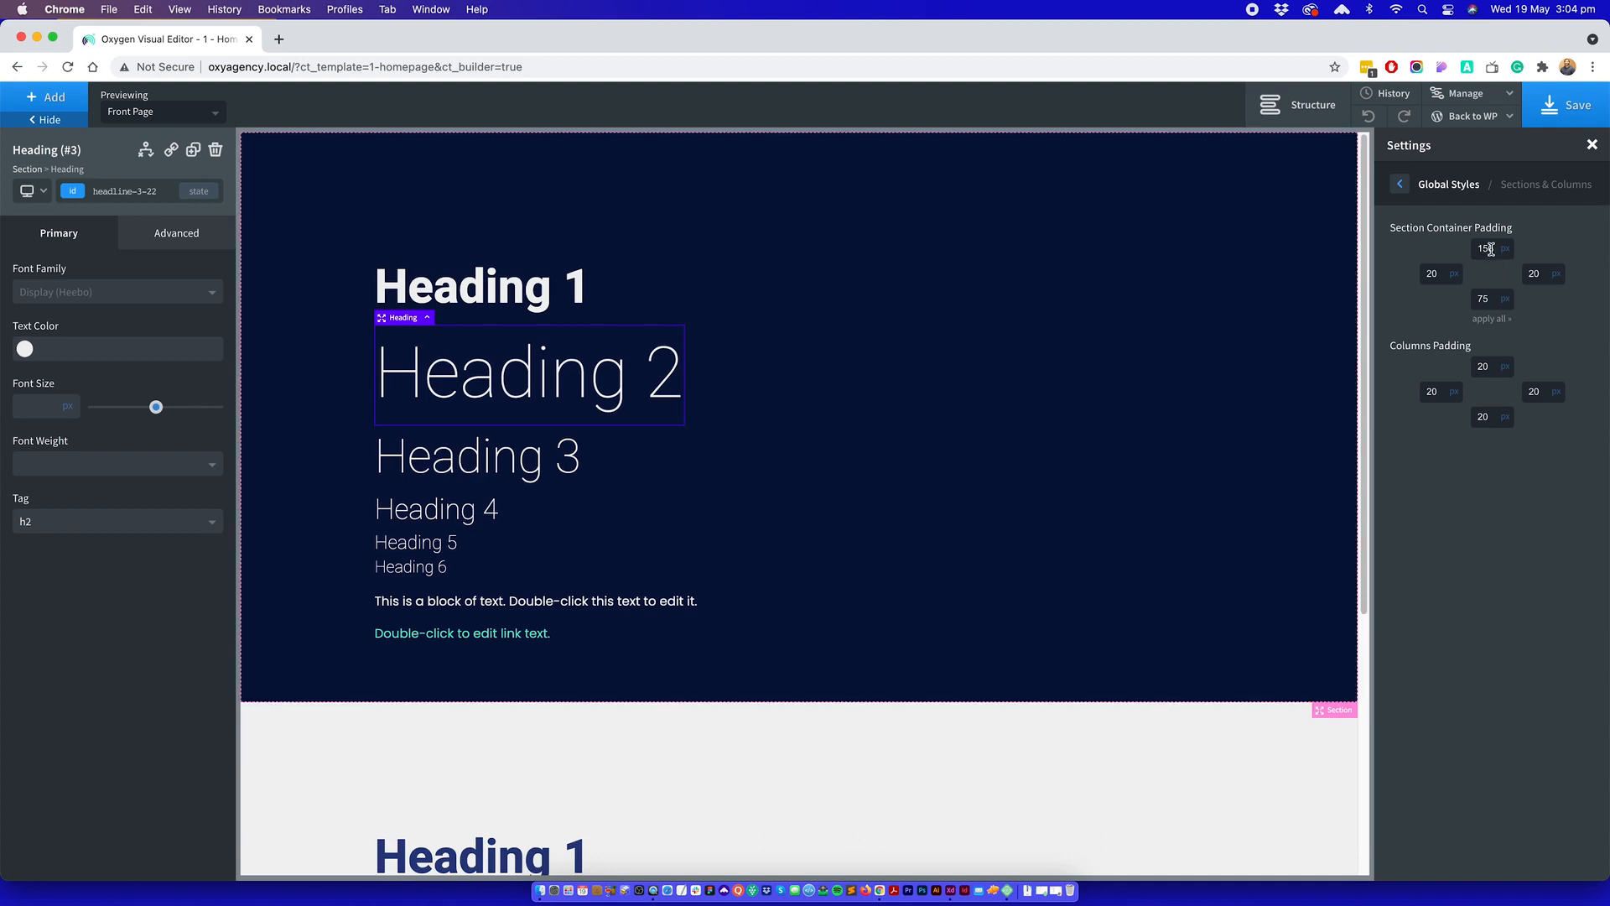
drag(1496, 248, 1456, 254)
text(75)
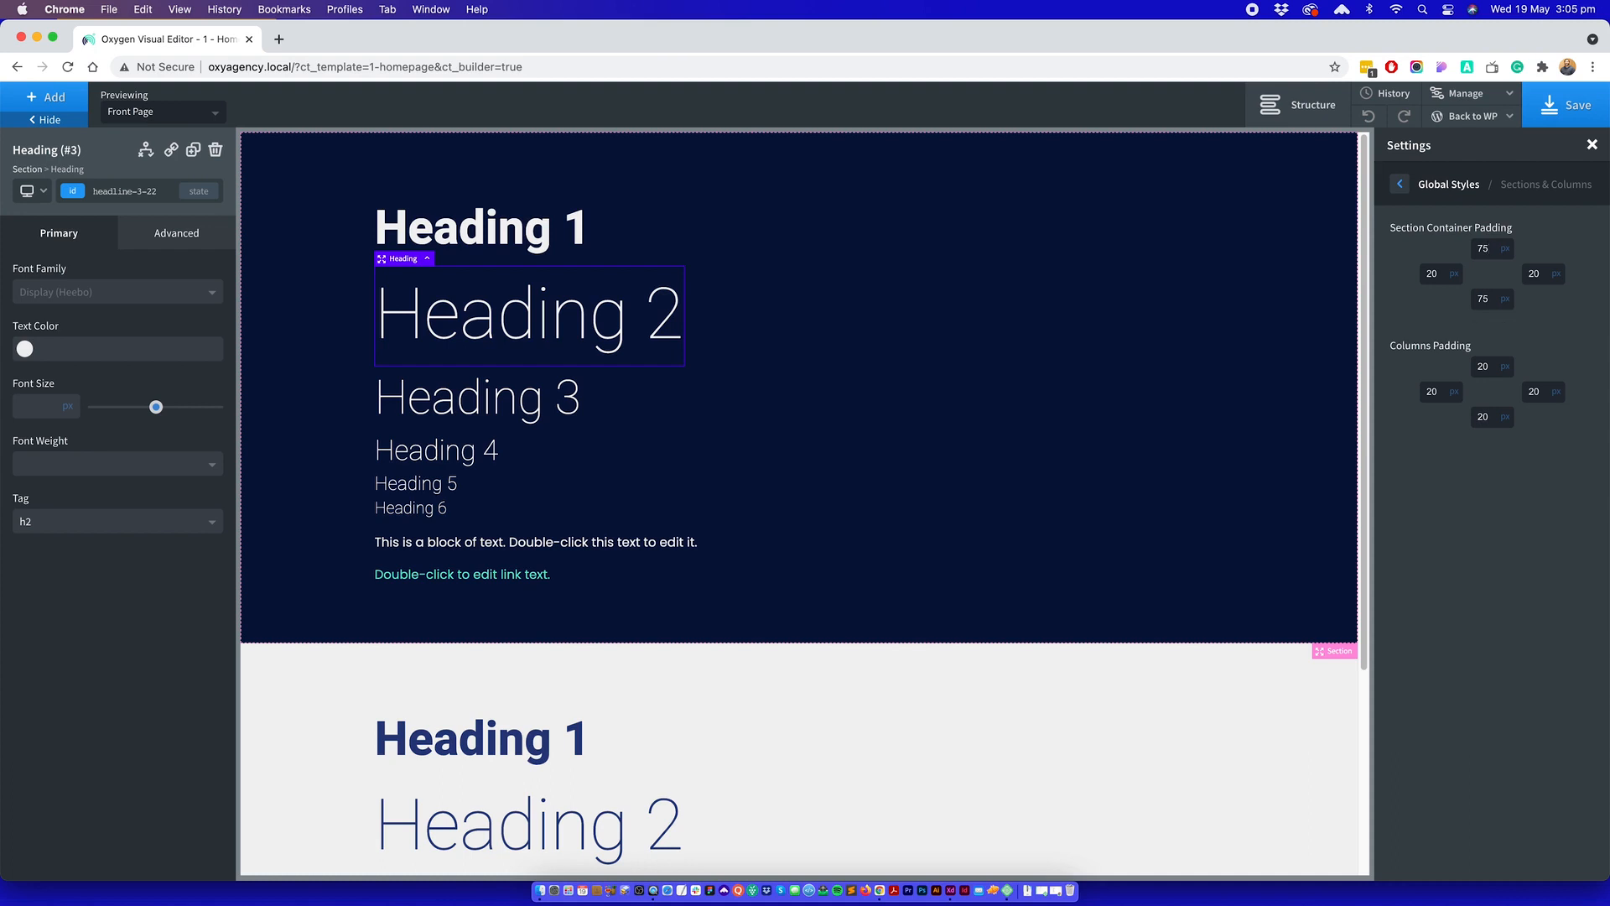
click(1400, 183)
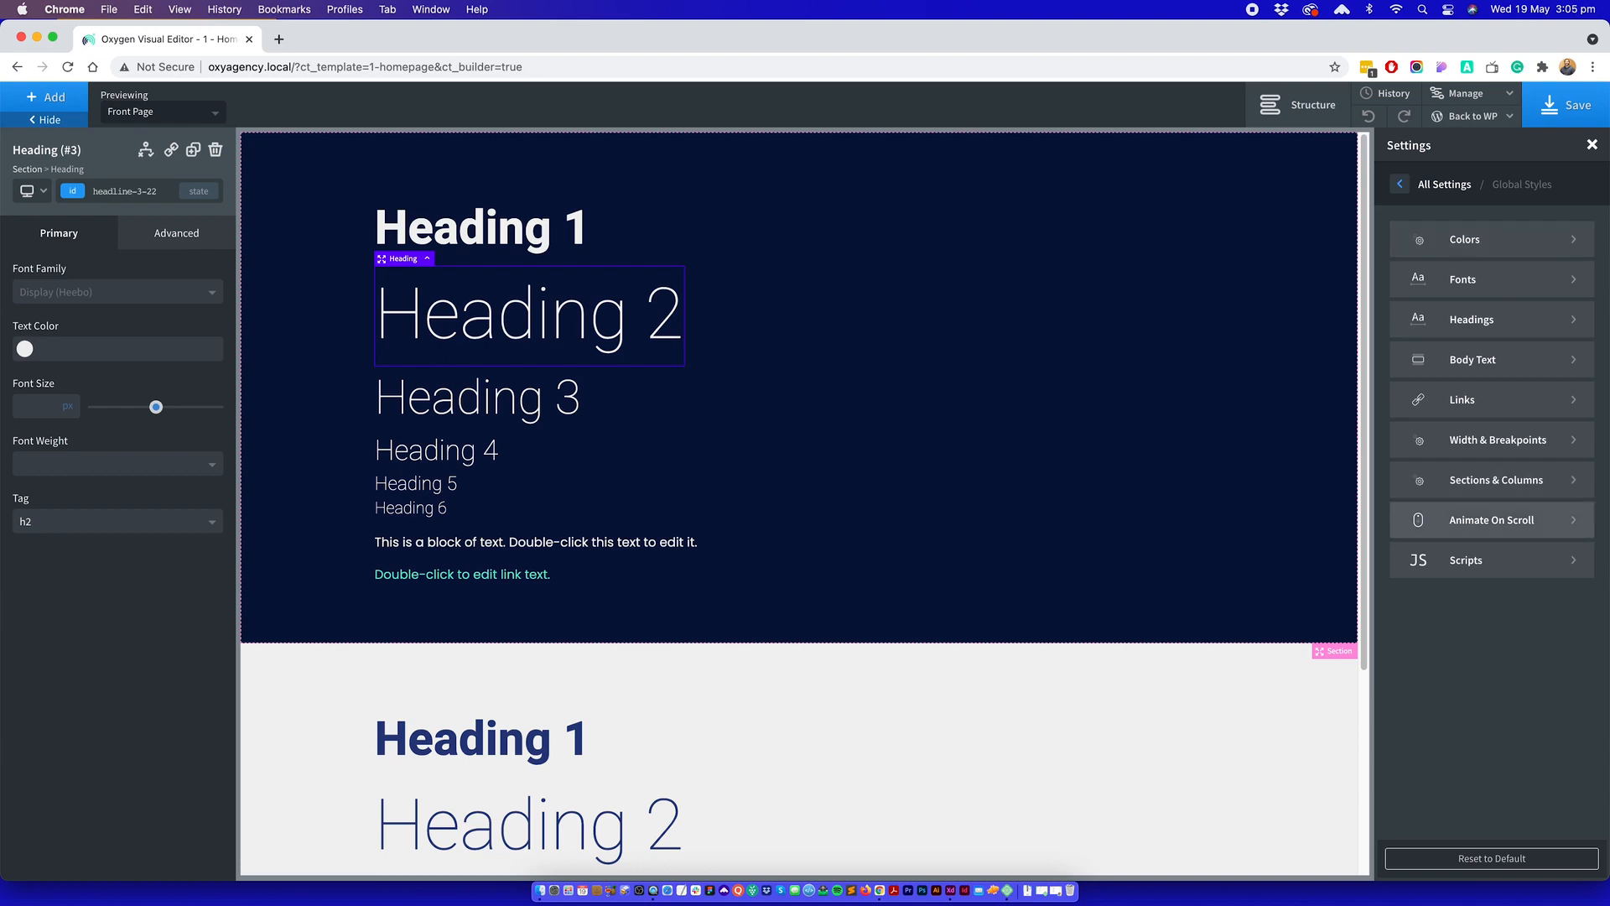
- Examine the global Animate On Scroll settings and the available animation types
click(1491, 520)
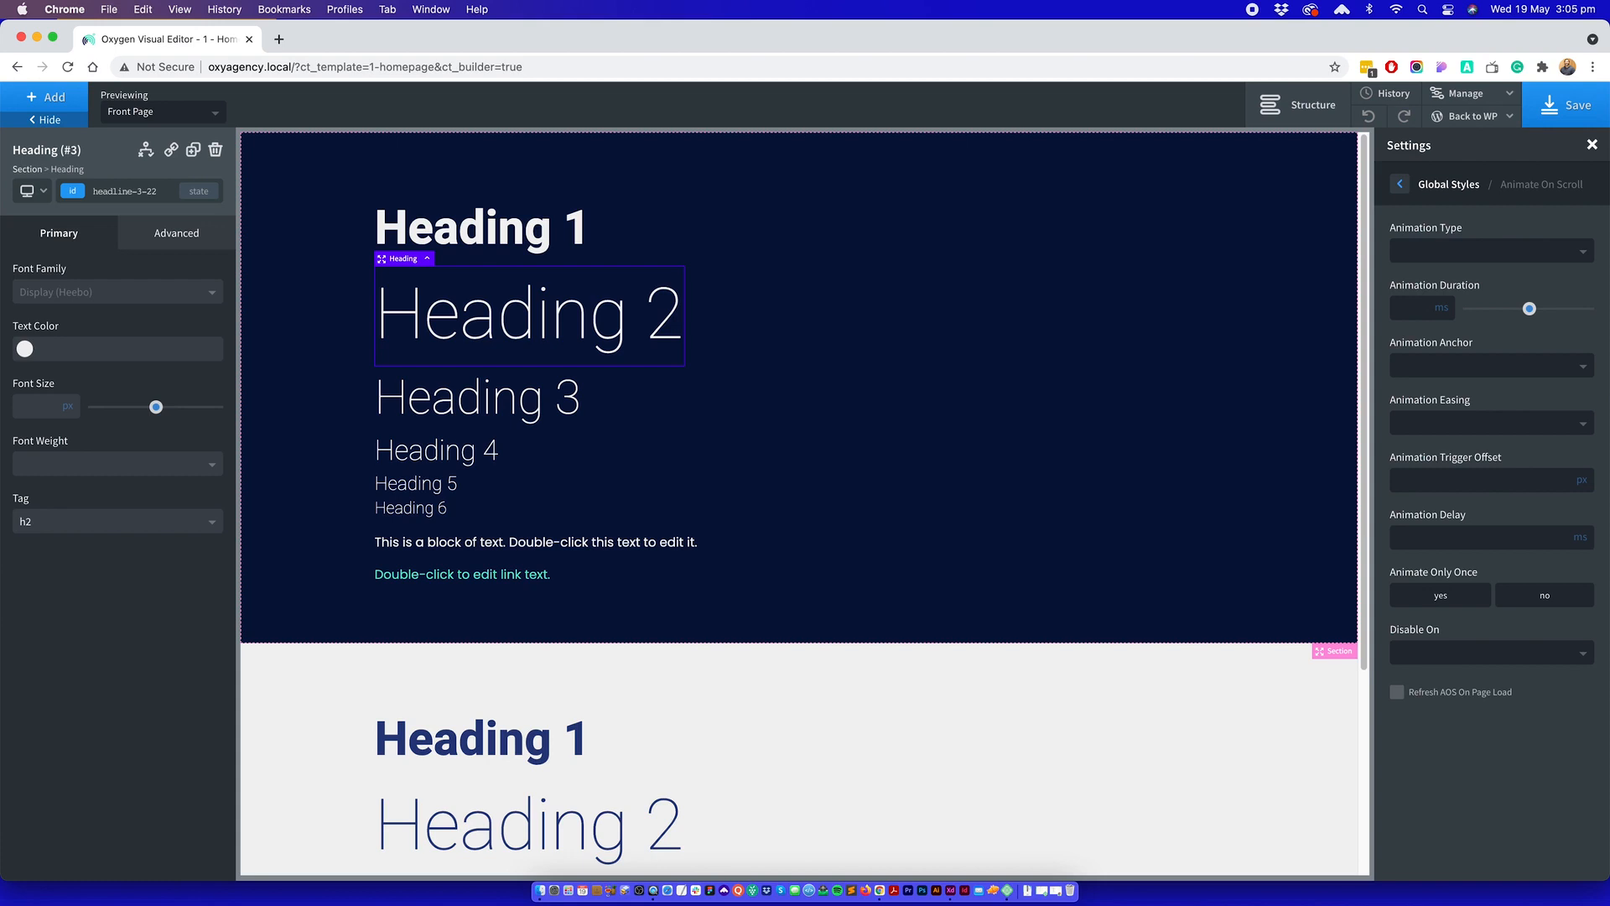
click(1491, 251)
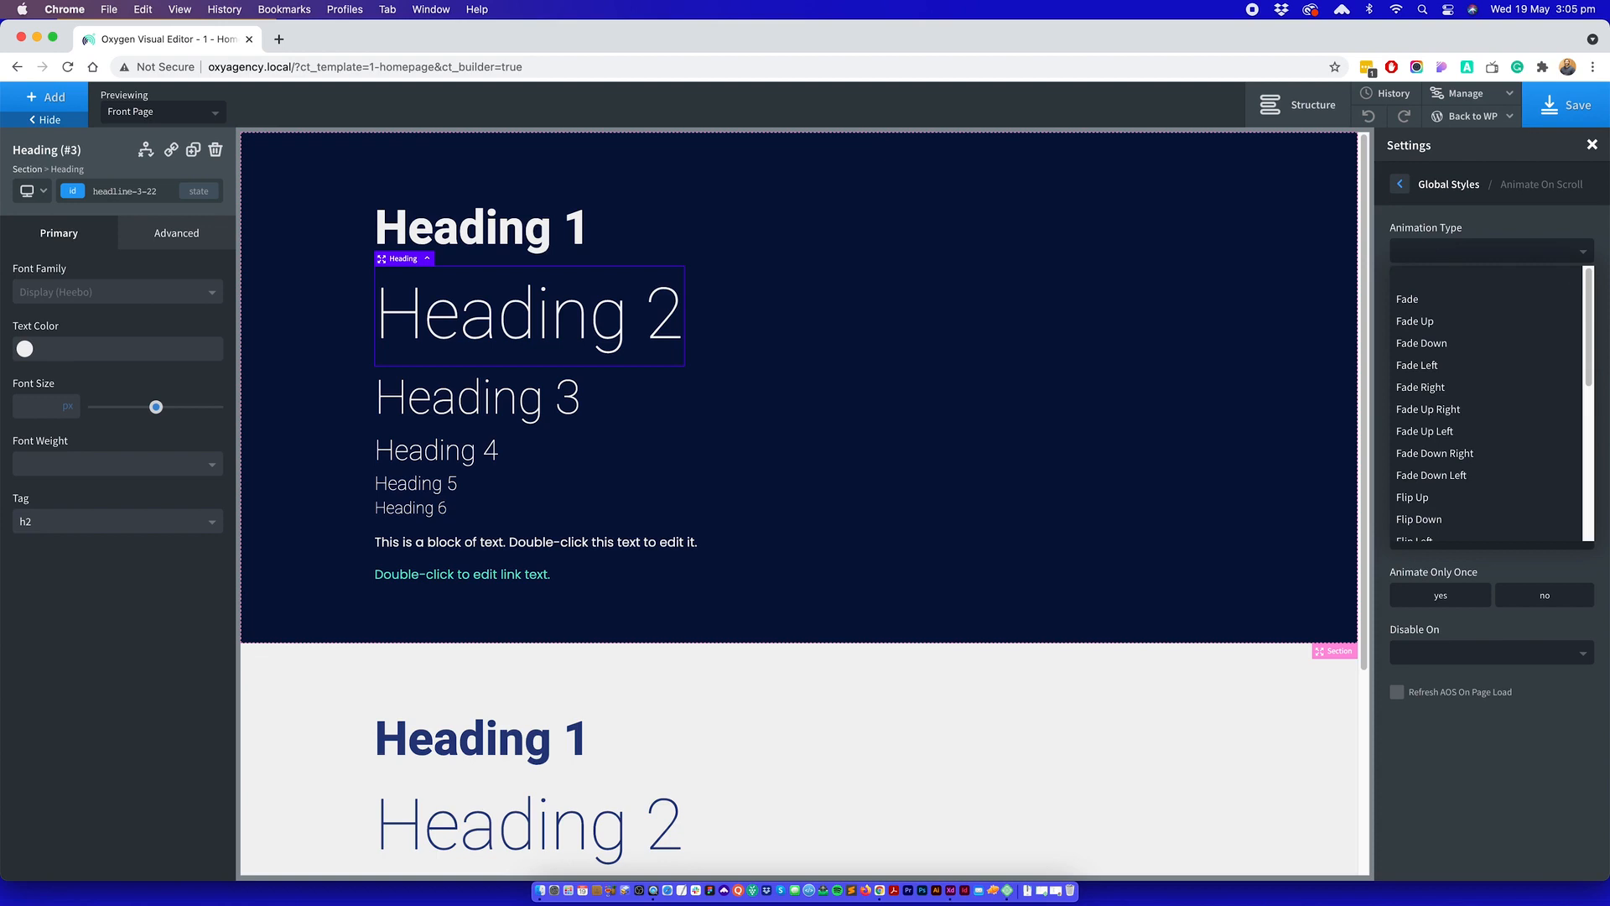
click(1491, 251)
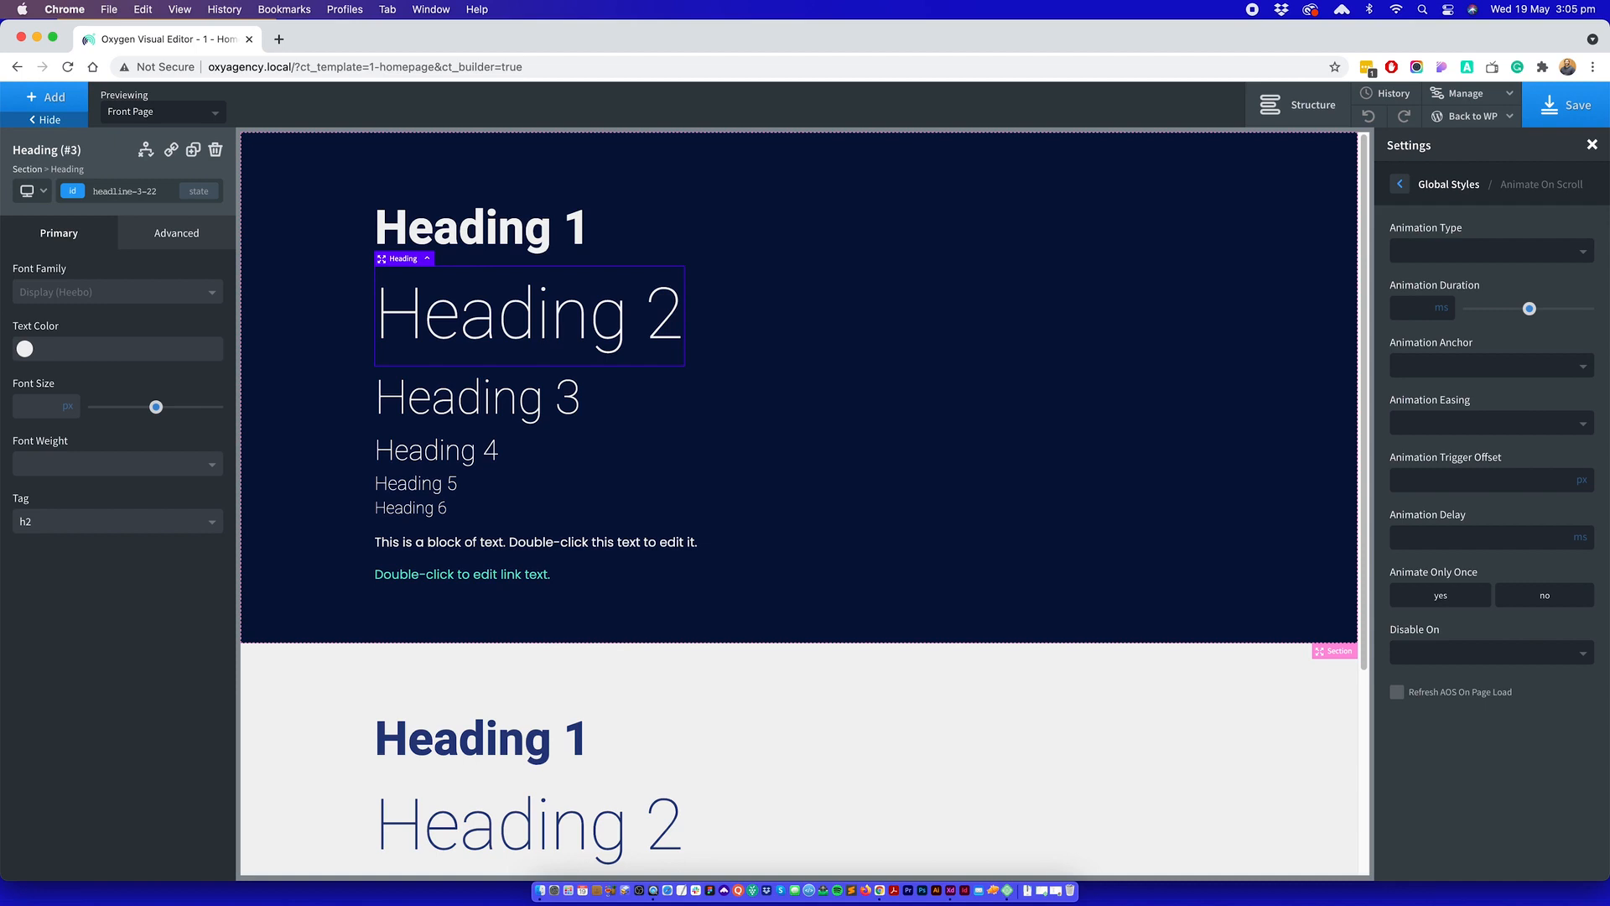
click(1399, 184)
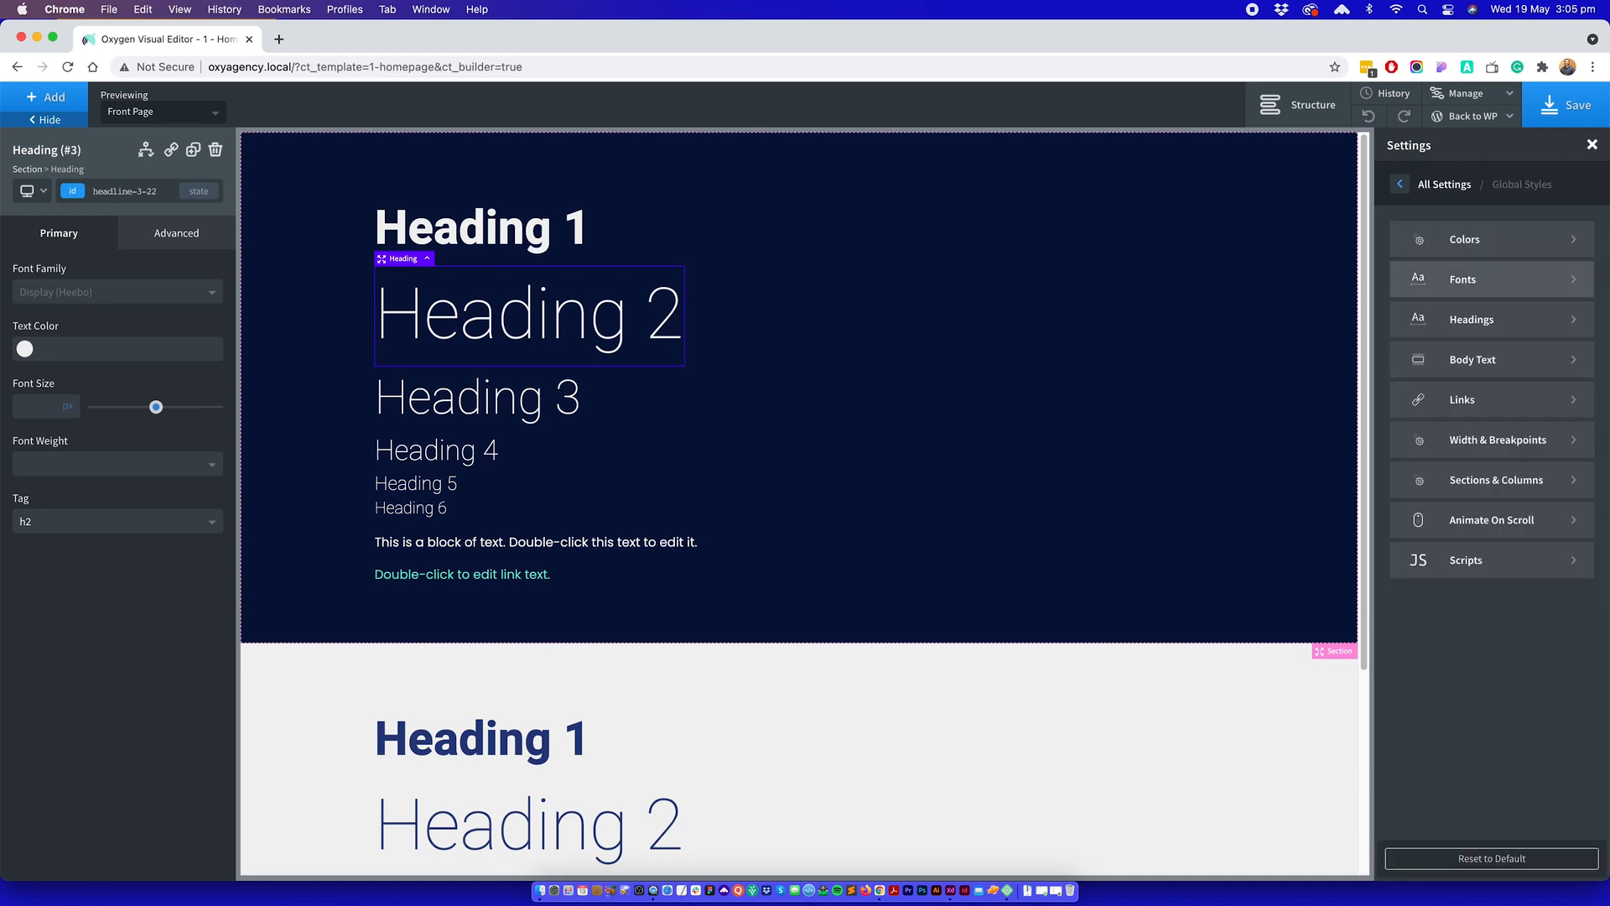
- Enable smooth scrolling to hash links in the global scripts with a scroll time of 500 ms, and save the page
click(1476, 560)
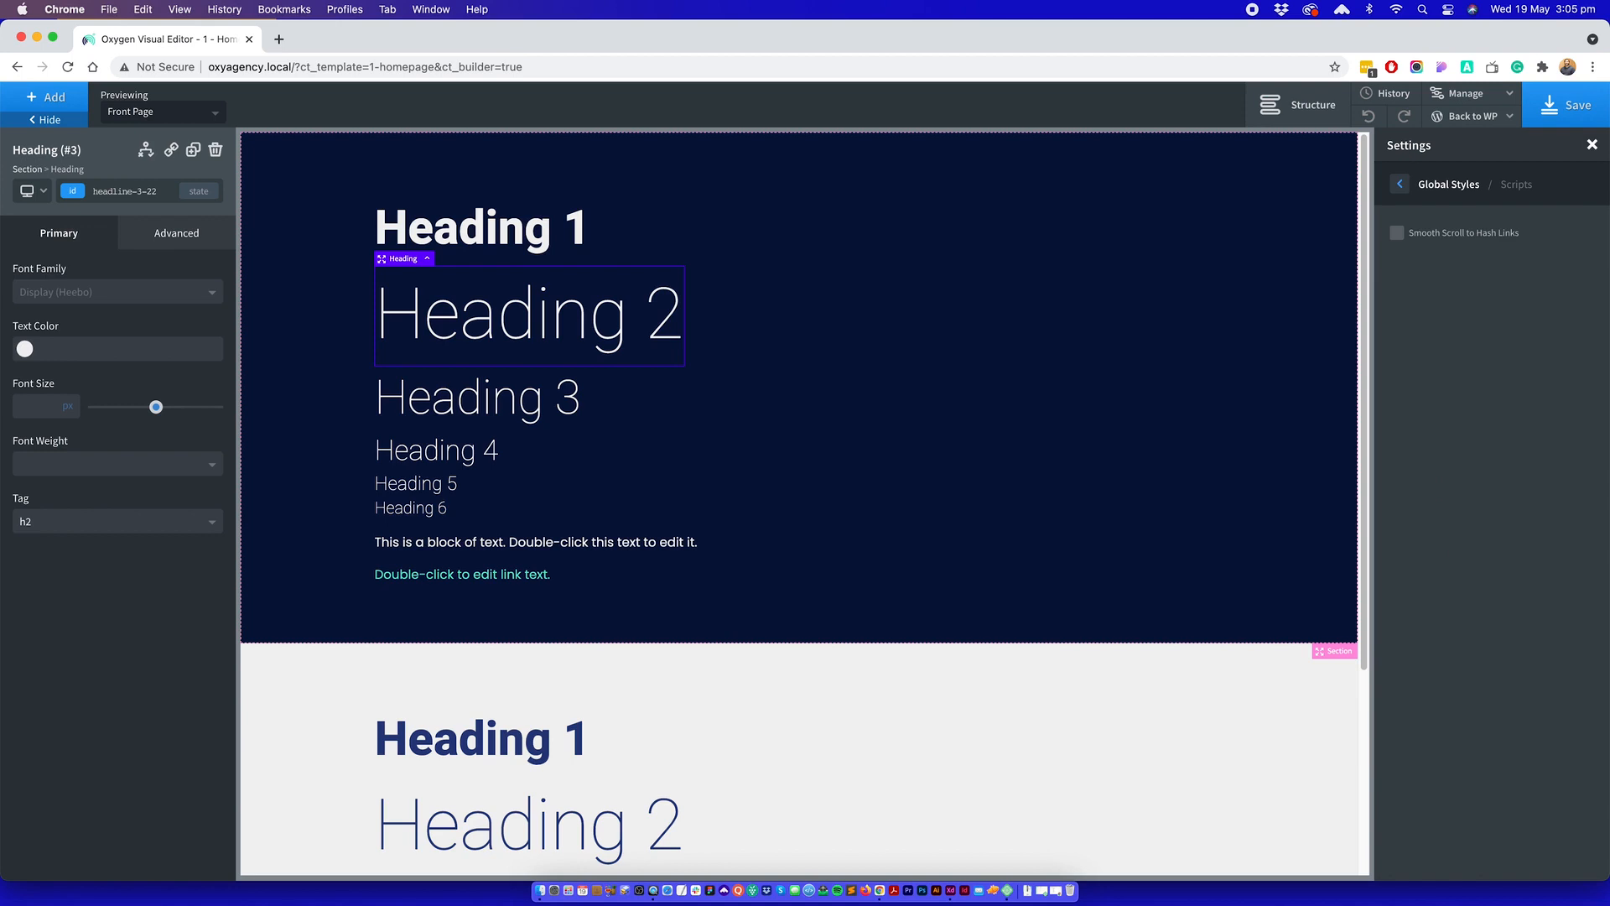
click(1398, 233)
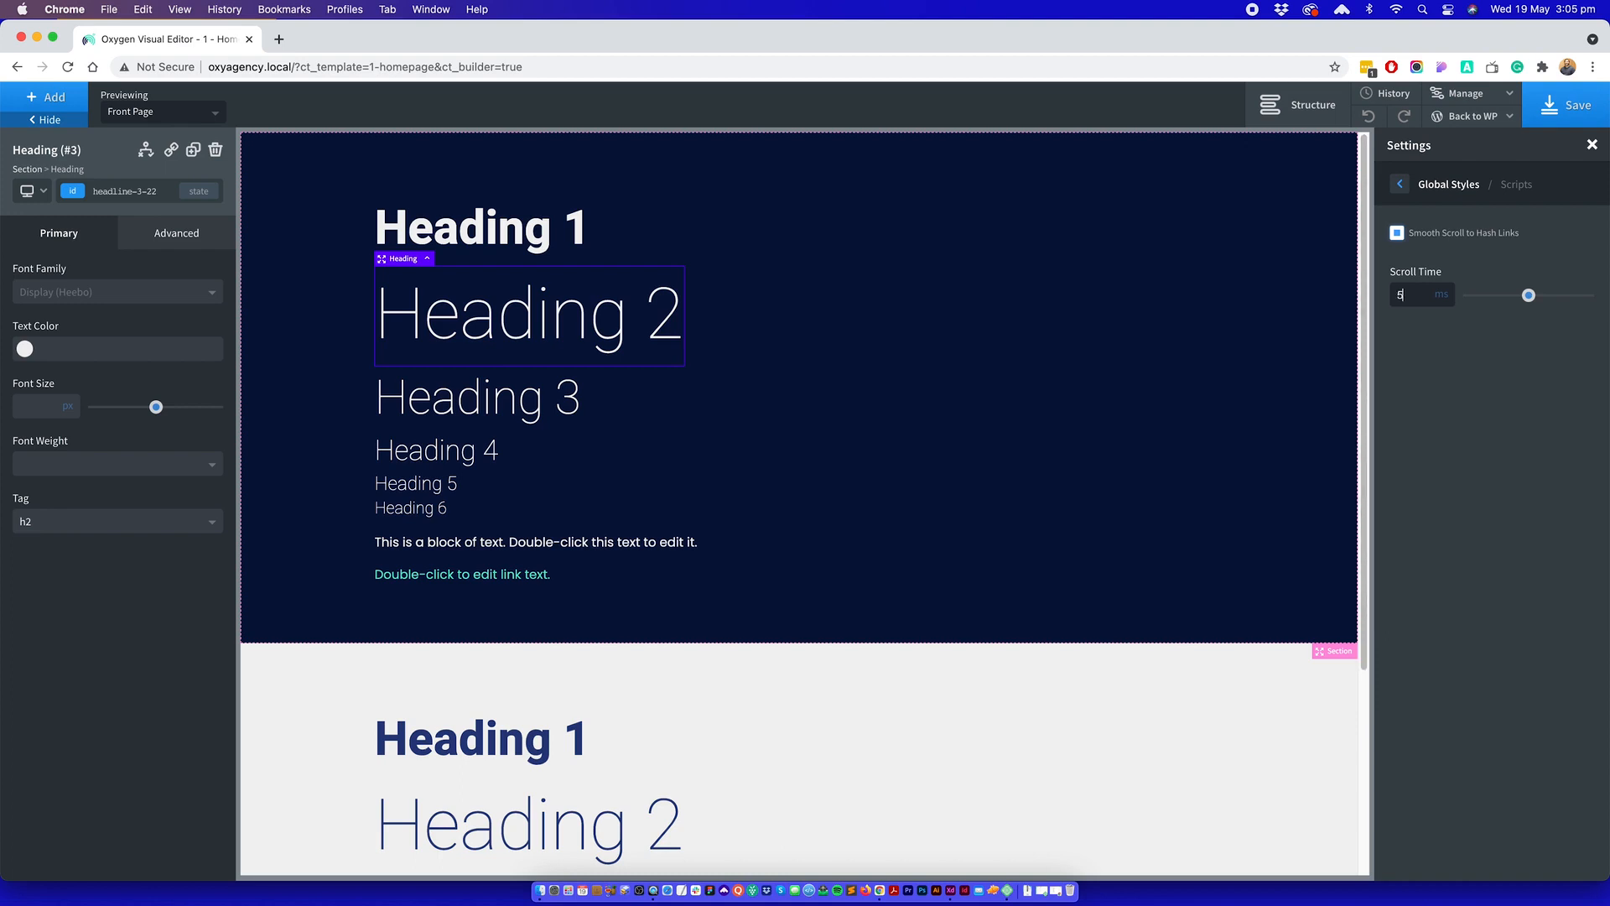
text(00)
scroll(1020, 614, down, 5)
scroll(1020, 613, up, 5)
click(1553, 107)
- Show the page structure and collapse both the dark section and the light section
click(1300, 109)
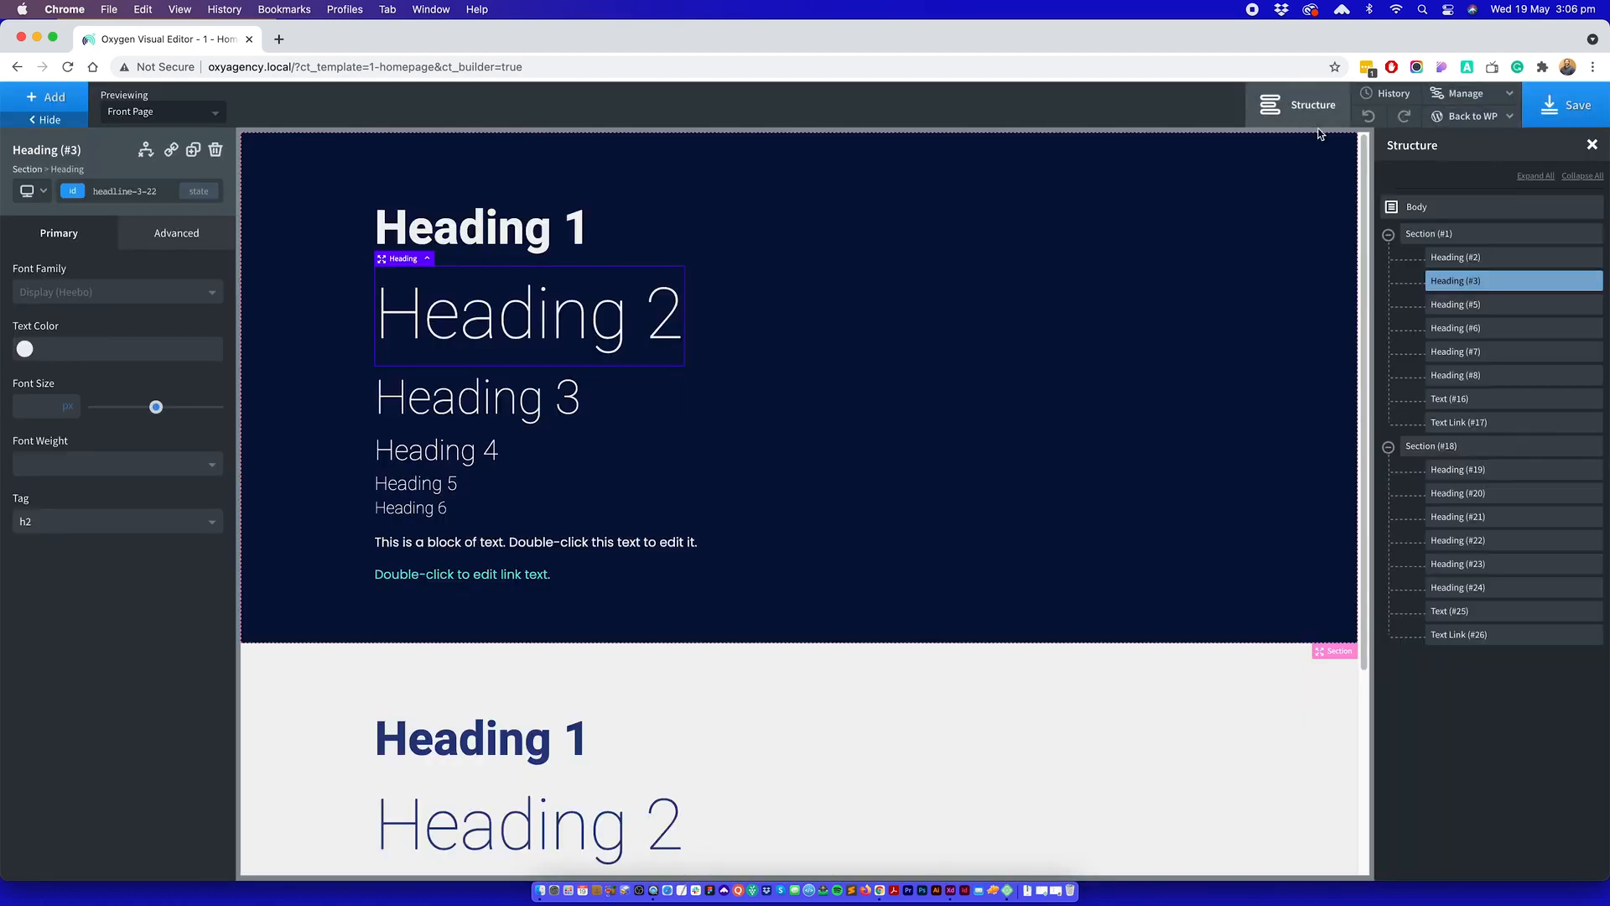
click(1389, 235)
click(1389, 258)
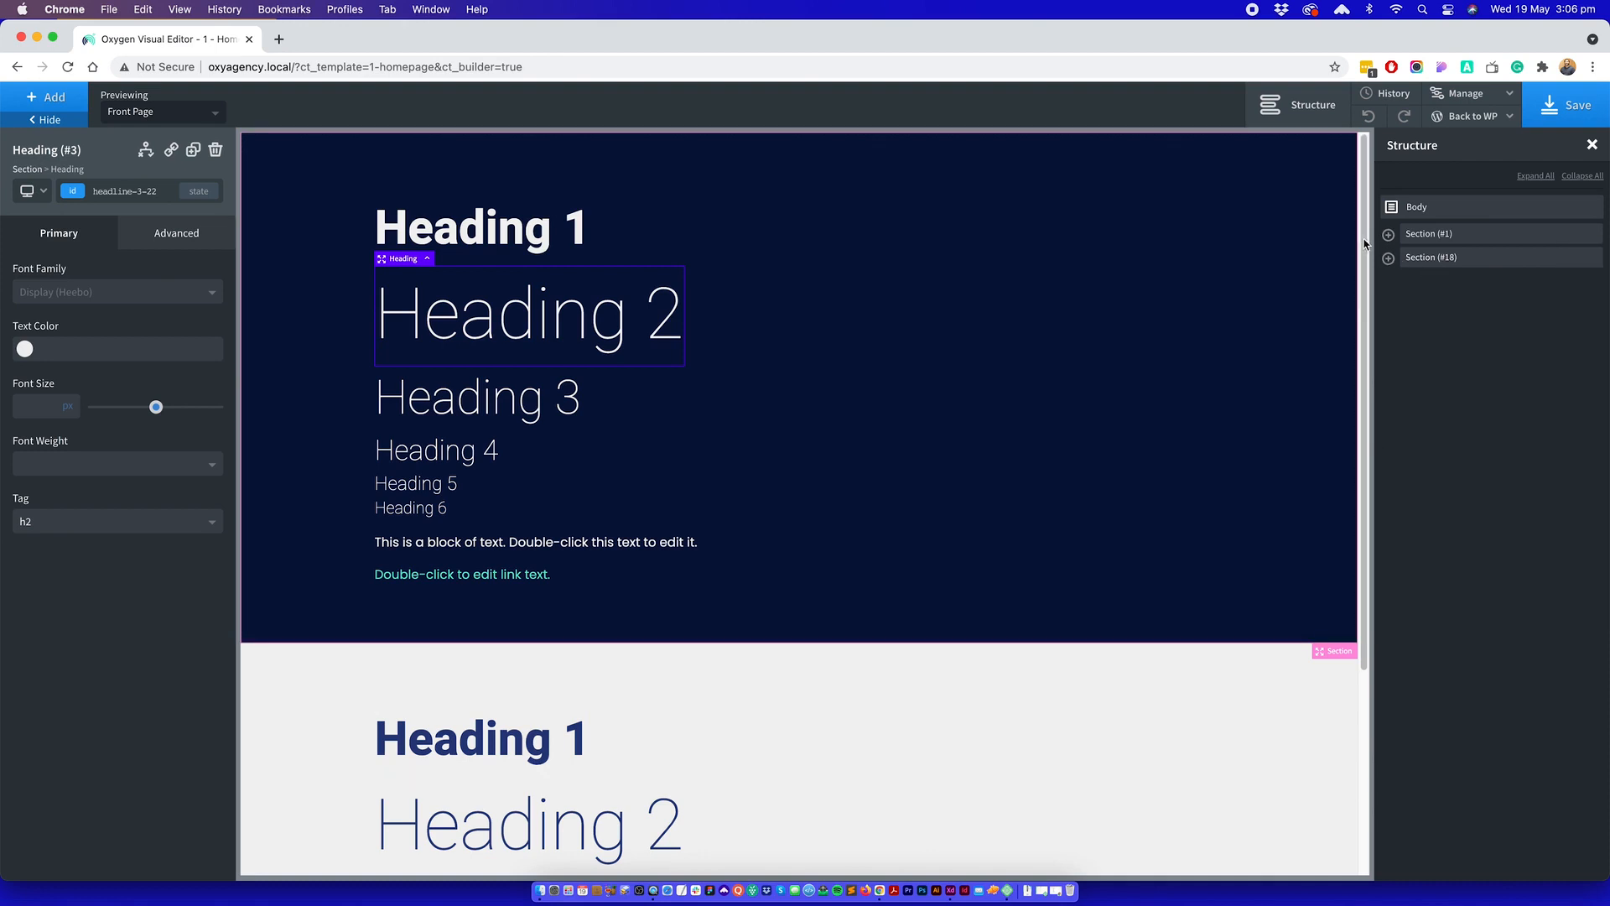
scroll(1352, 243, down, 1)
scroll(1352, 243, up, 1)
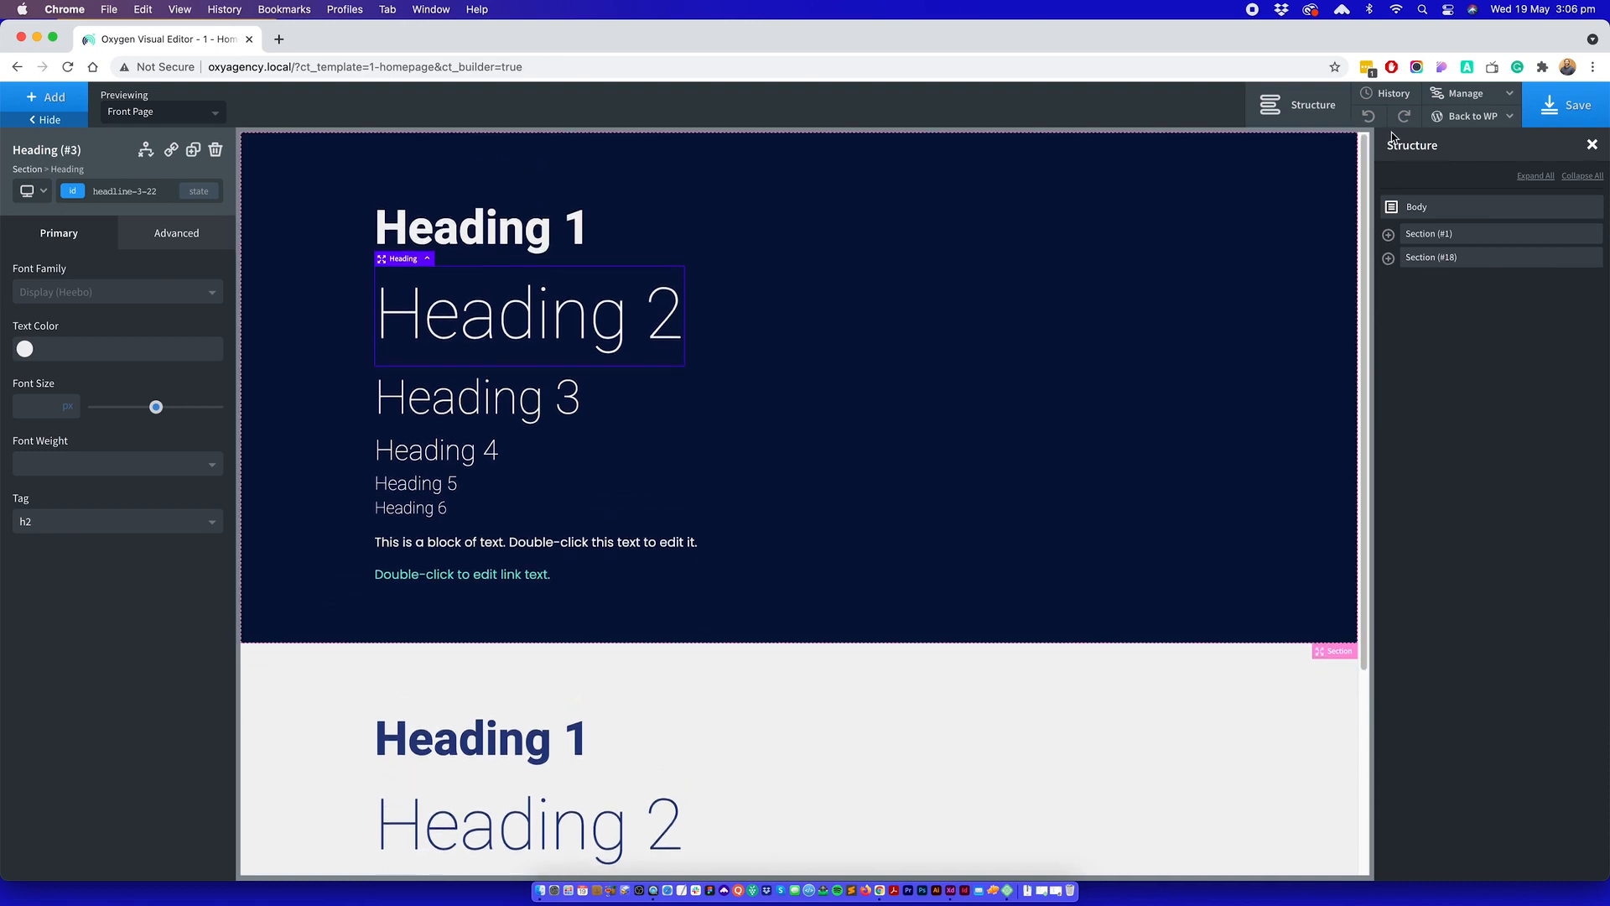